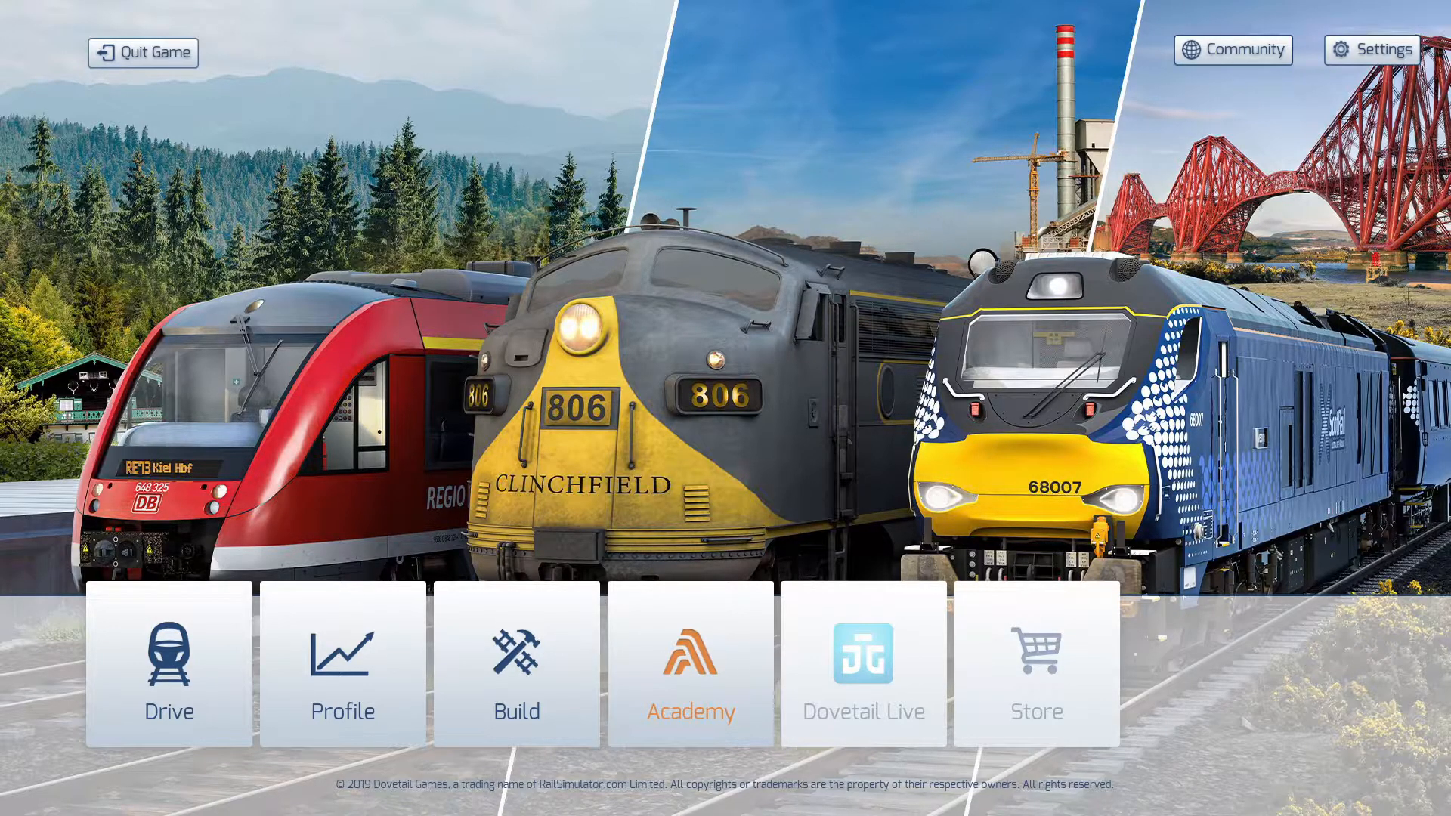
Open the scenario builder and expand the scenario list of the Just Trains - South Western Expressways - Reading route.
click(513, 665)
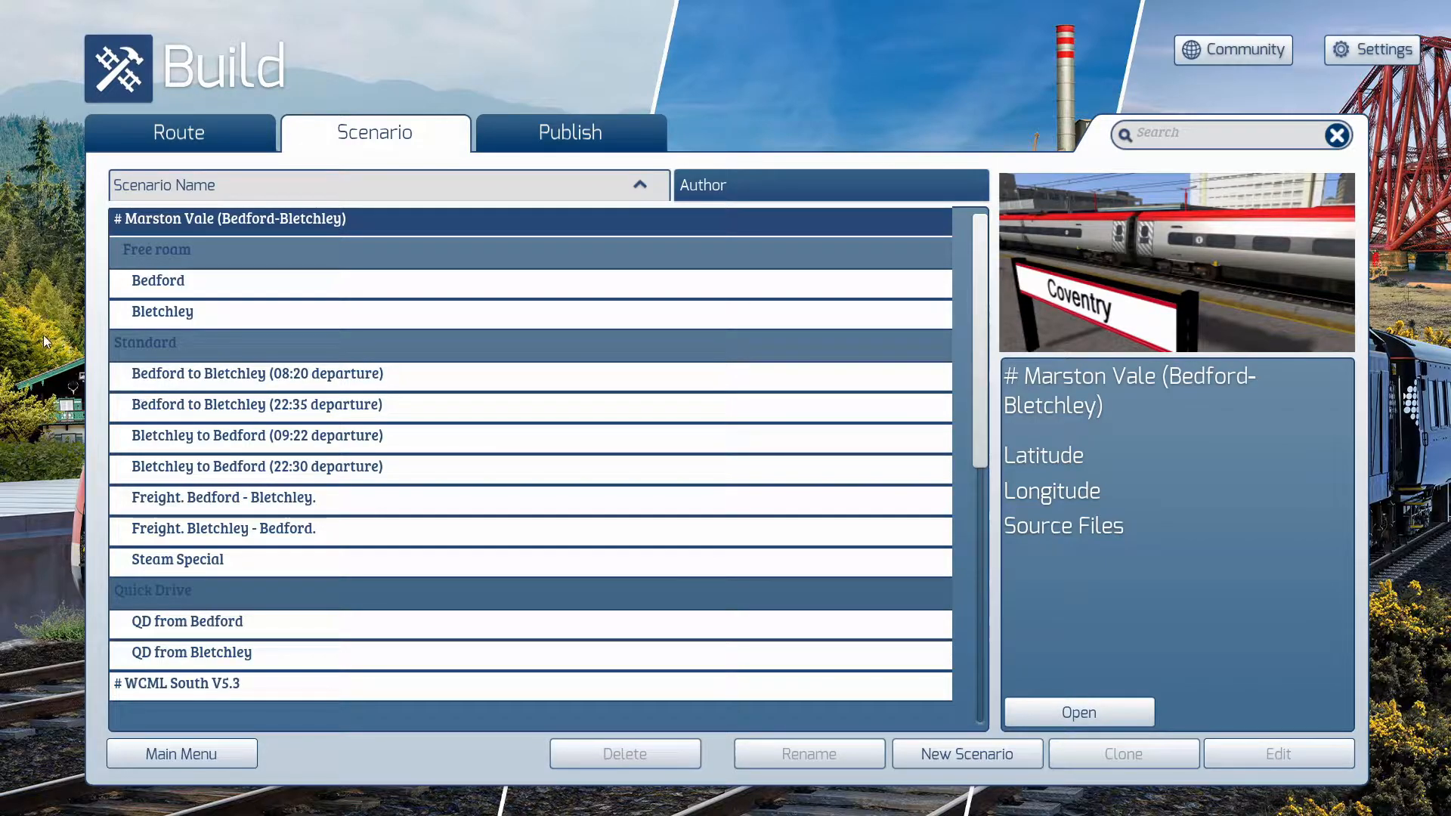
click(215, 134)
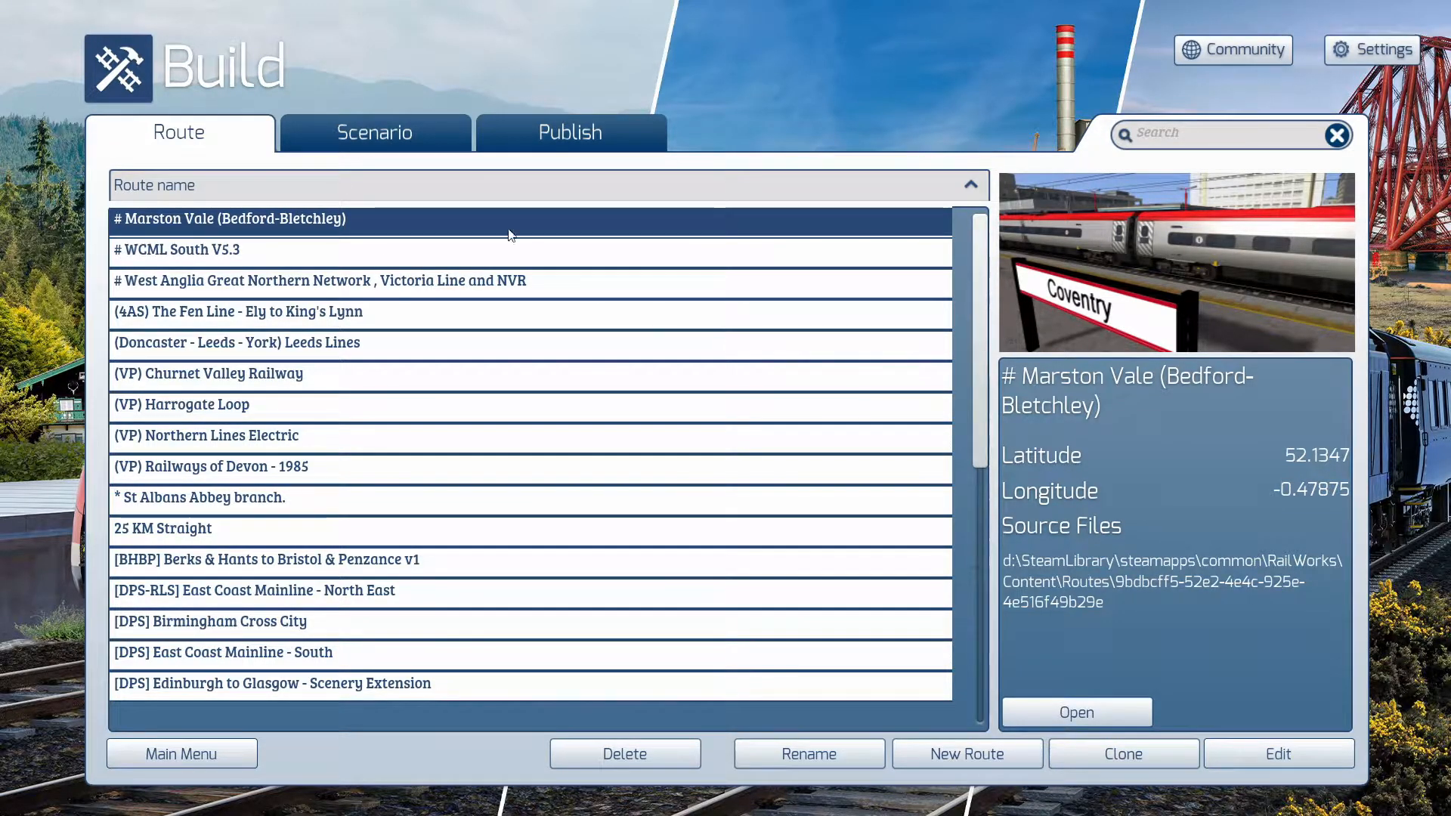
click(356, 125)
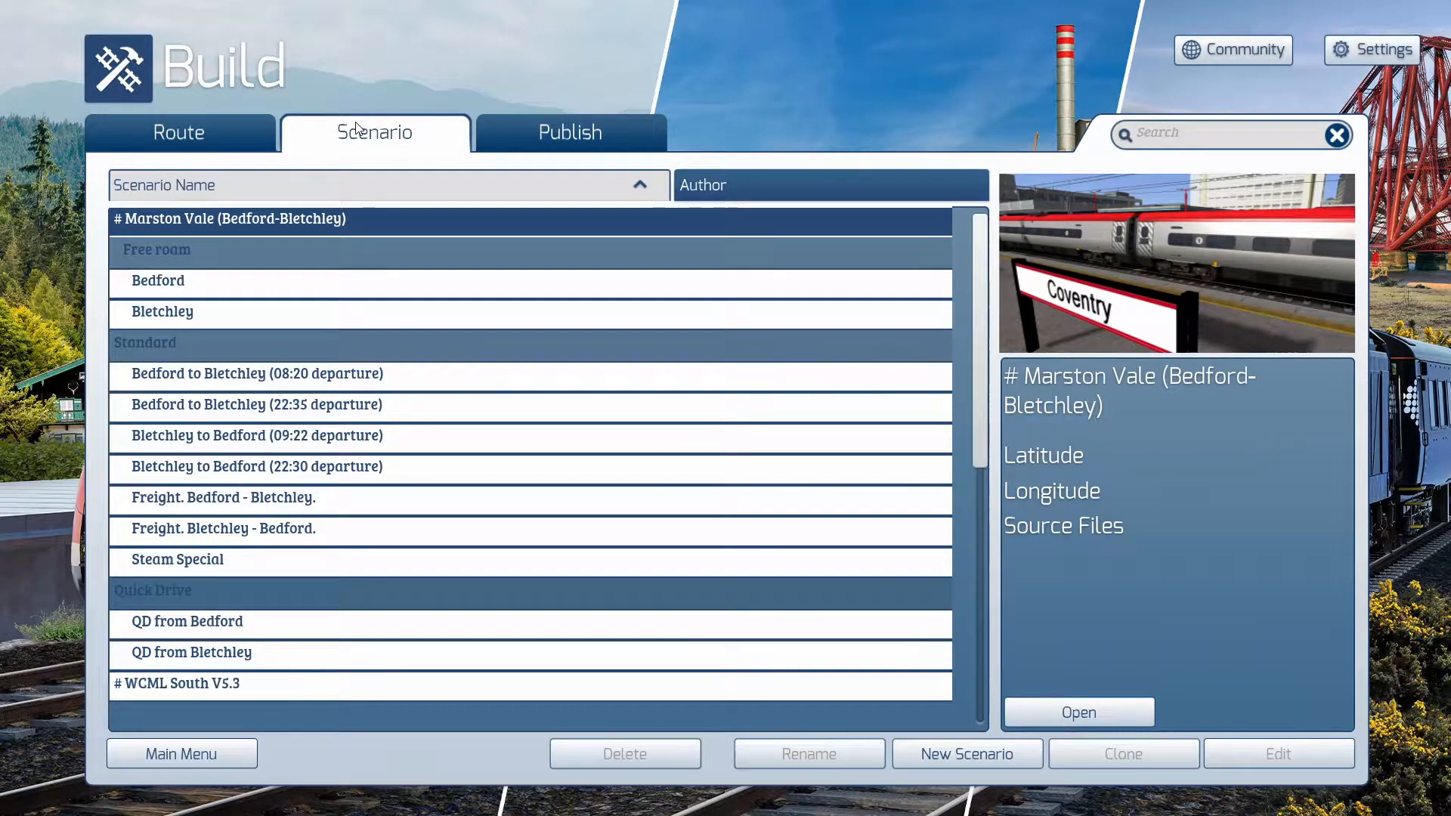
drag(976, 342, 943, 443)
scroll(652, 506, down, 7)
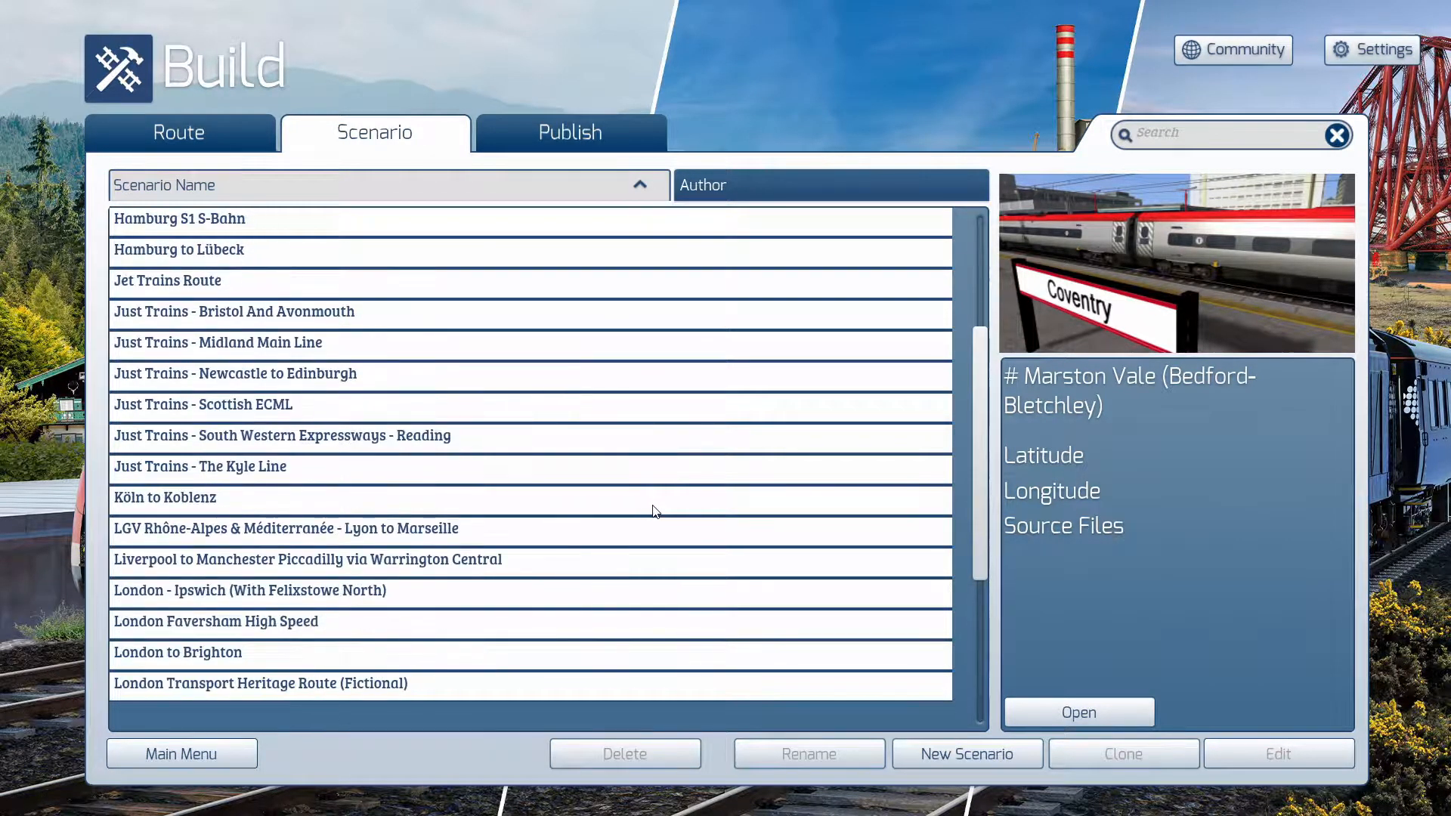
click(405, 438)
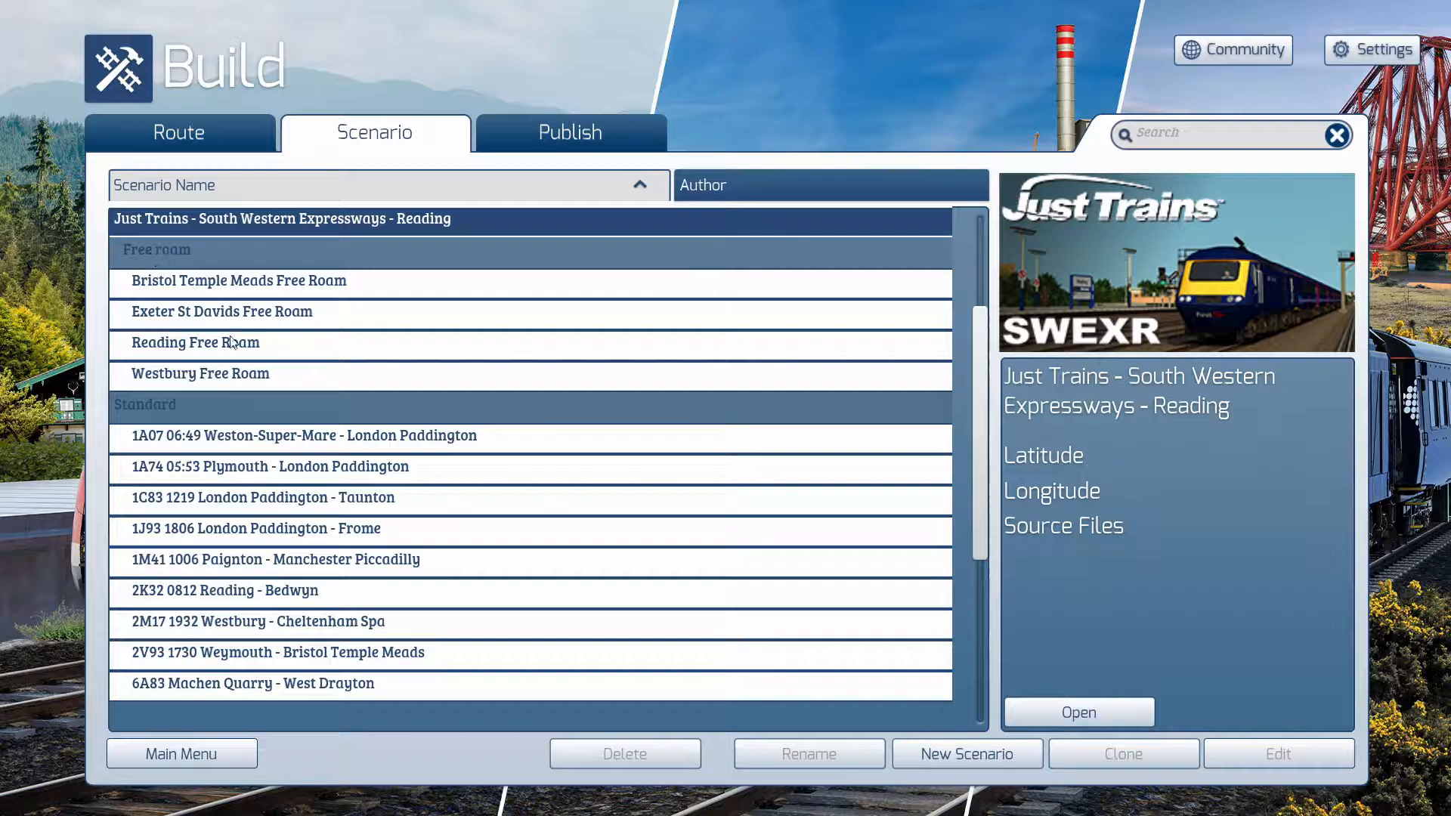
Start a new scenario on this route and name it "[150/2 + 158] 1F03 Bristol Temple Meads - Portsmouth Harbour".
scroll(220, 409, down, 8)
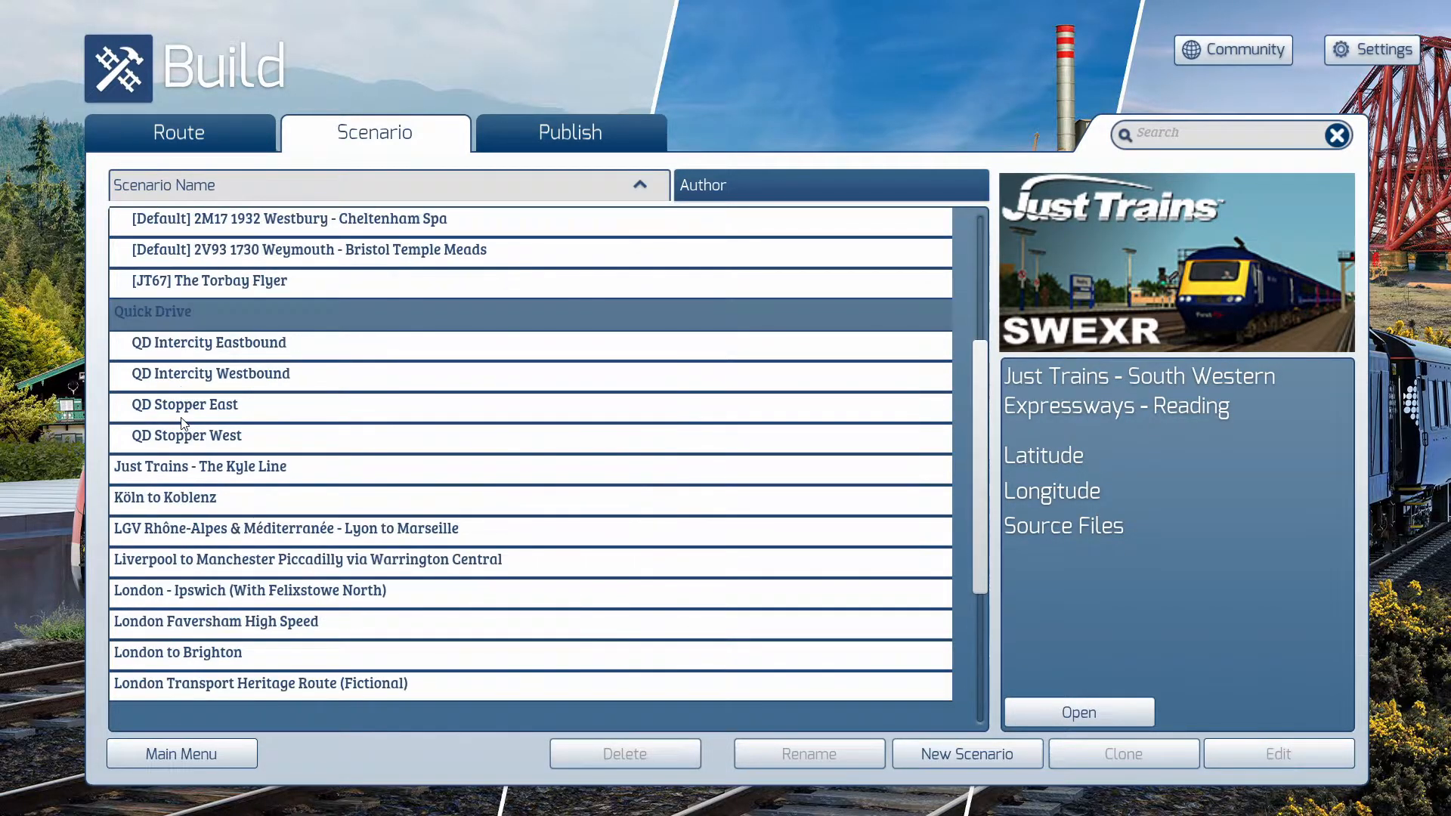
scroll(241, 431, up, 3)
scroll(283, 446, up, 5)
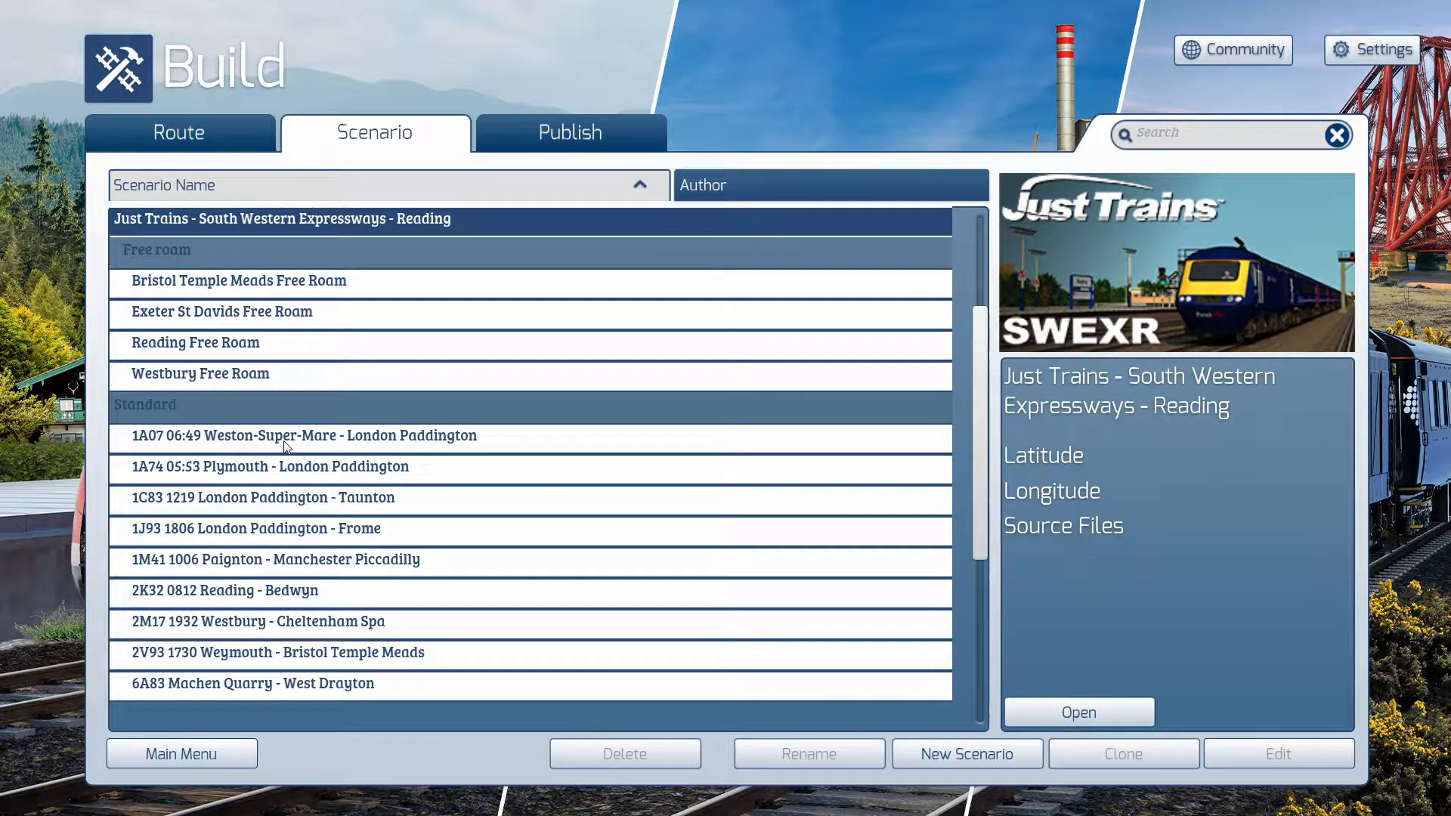
click(978, 752)
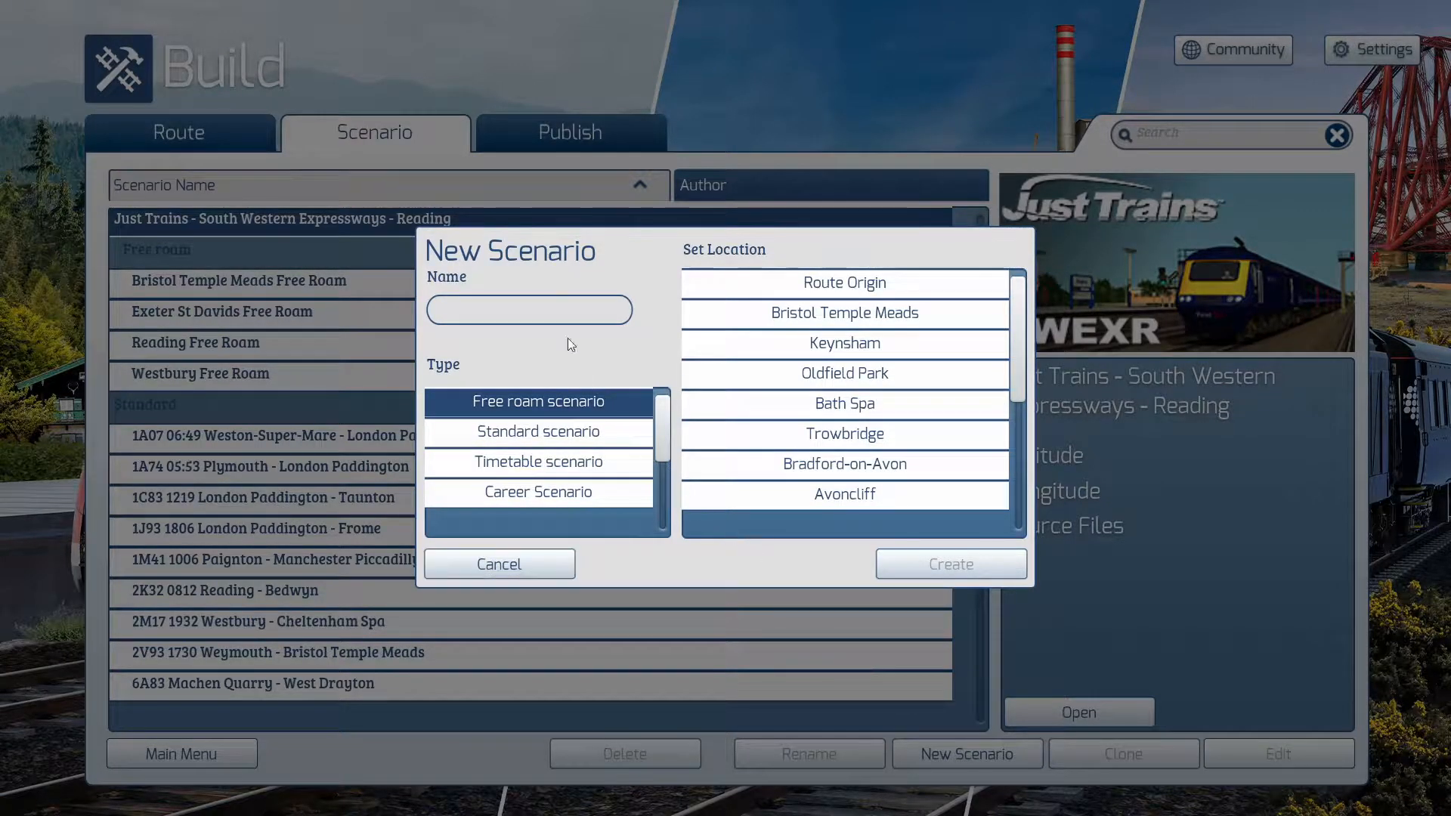
click(532, 307)
text([150/2 + 158])
text(1F03)
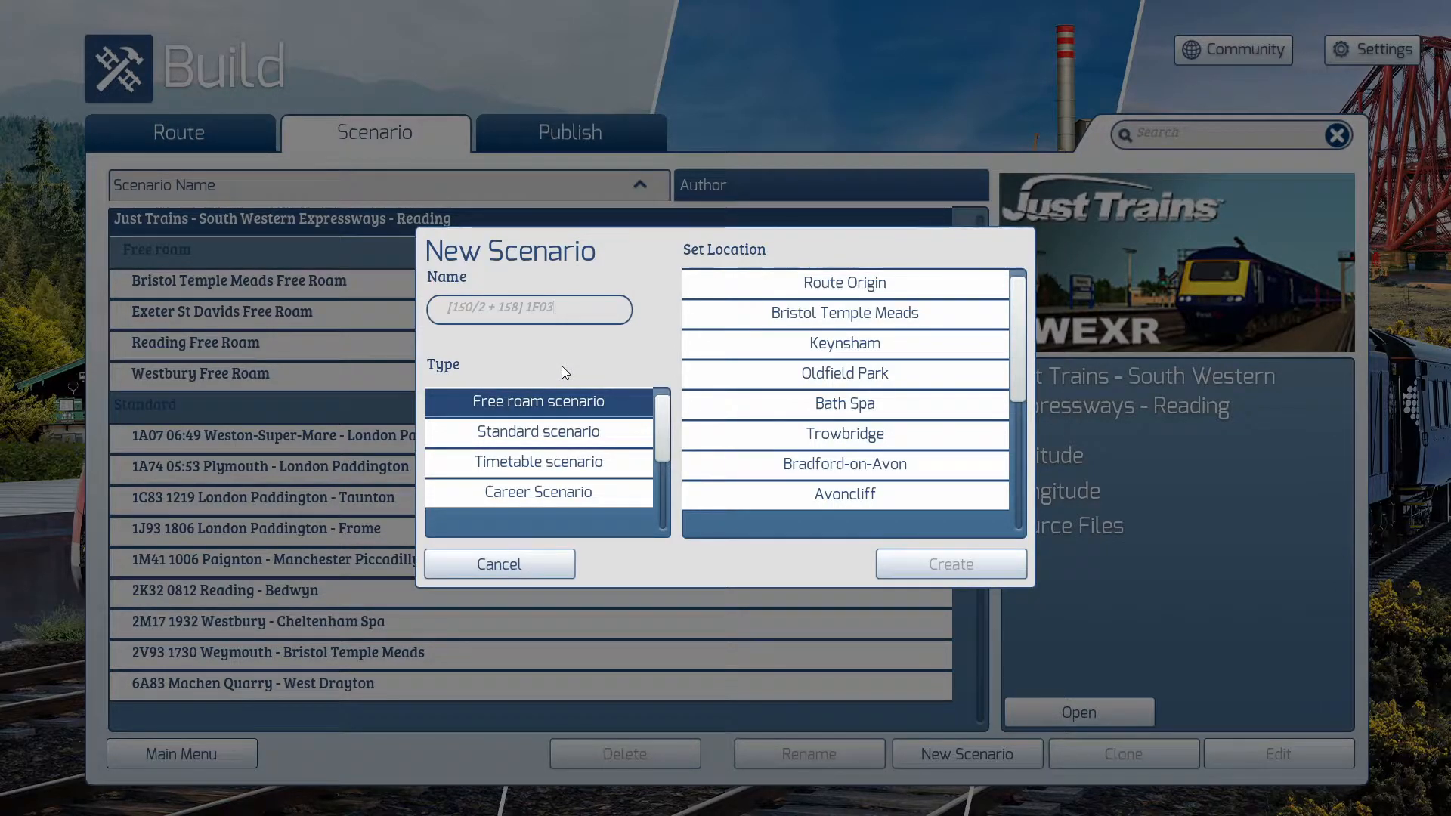
text( Bristol Temple Meads)
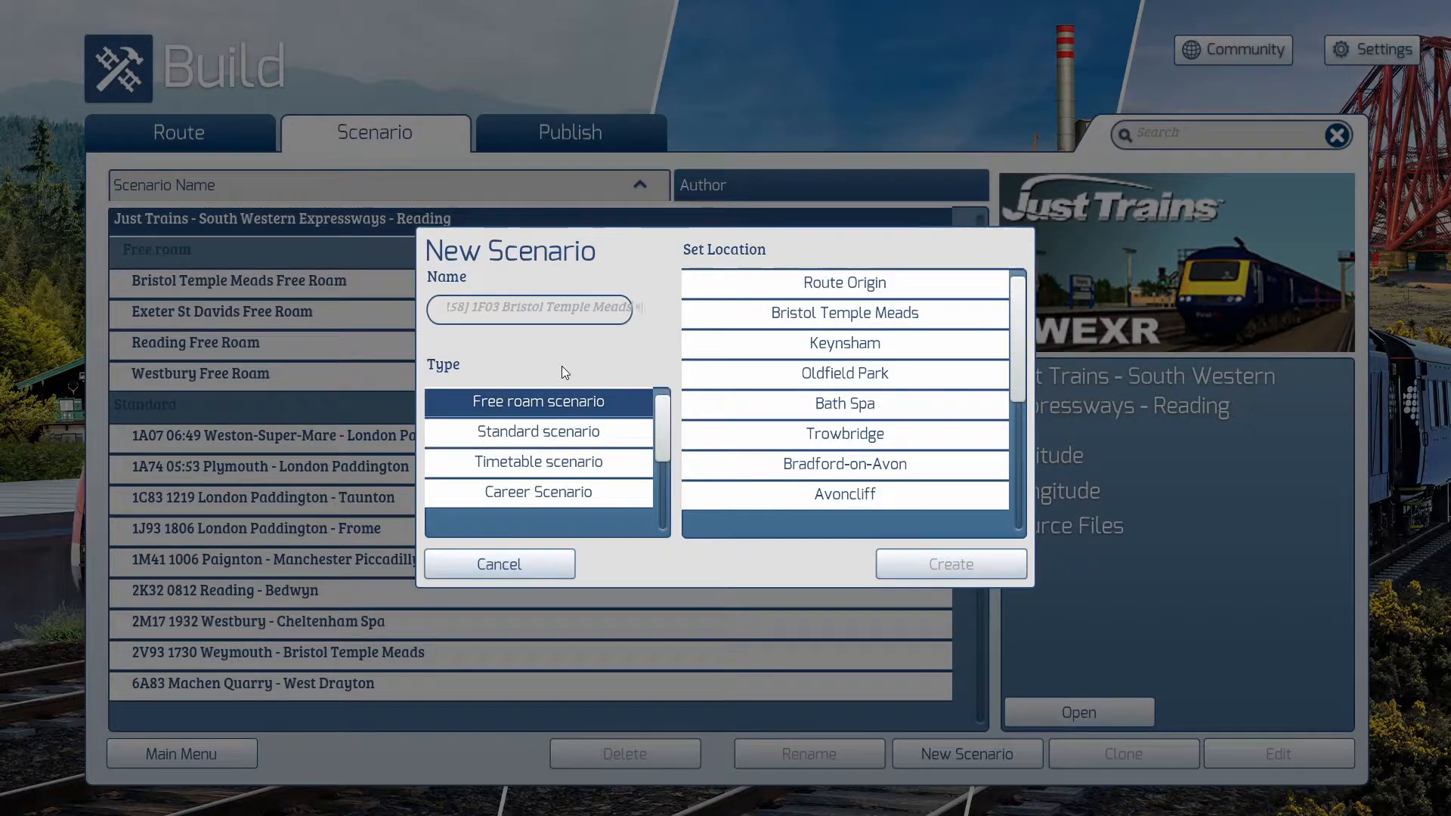
text( - Portsm)
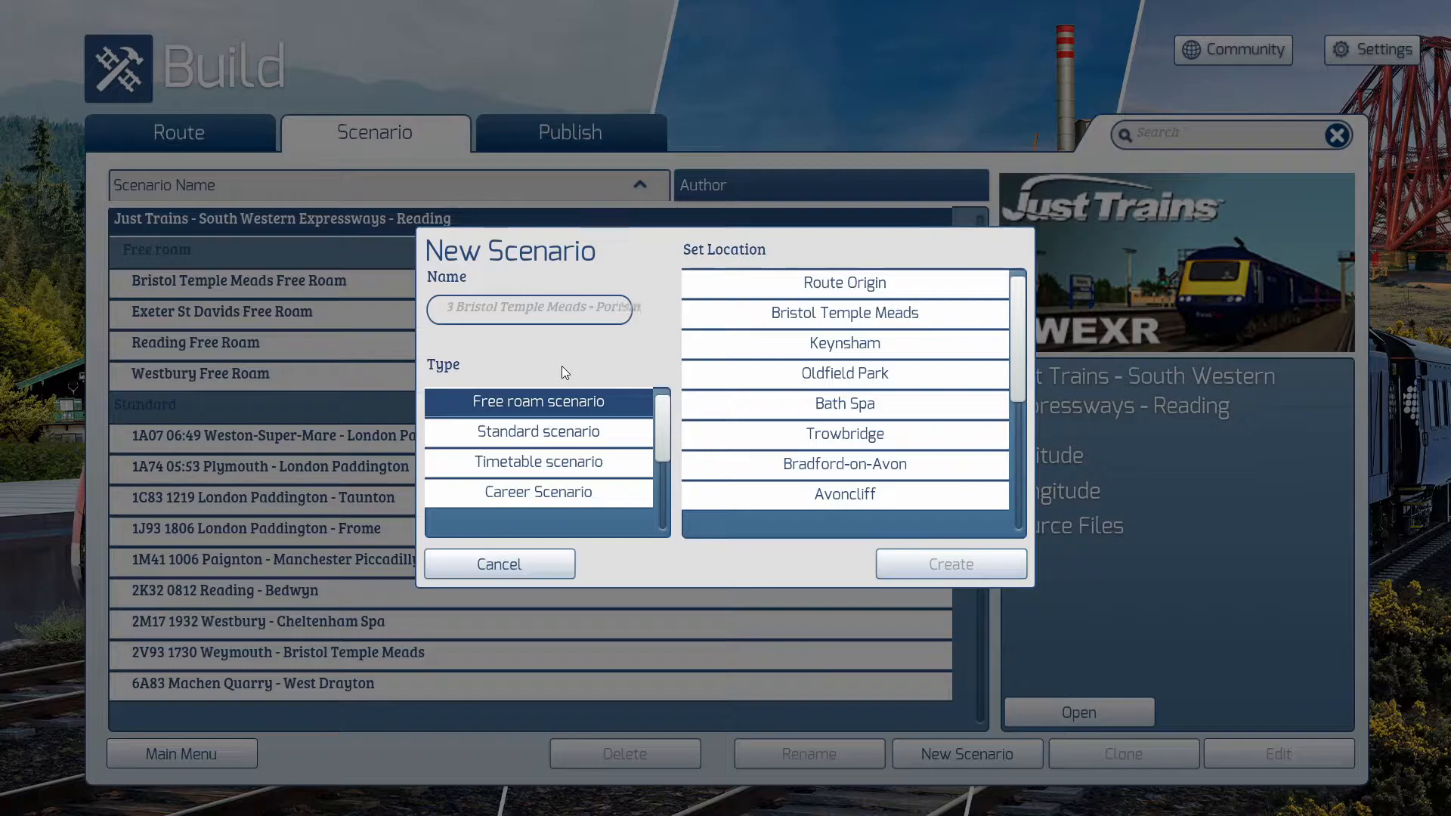
text(outh)
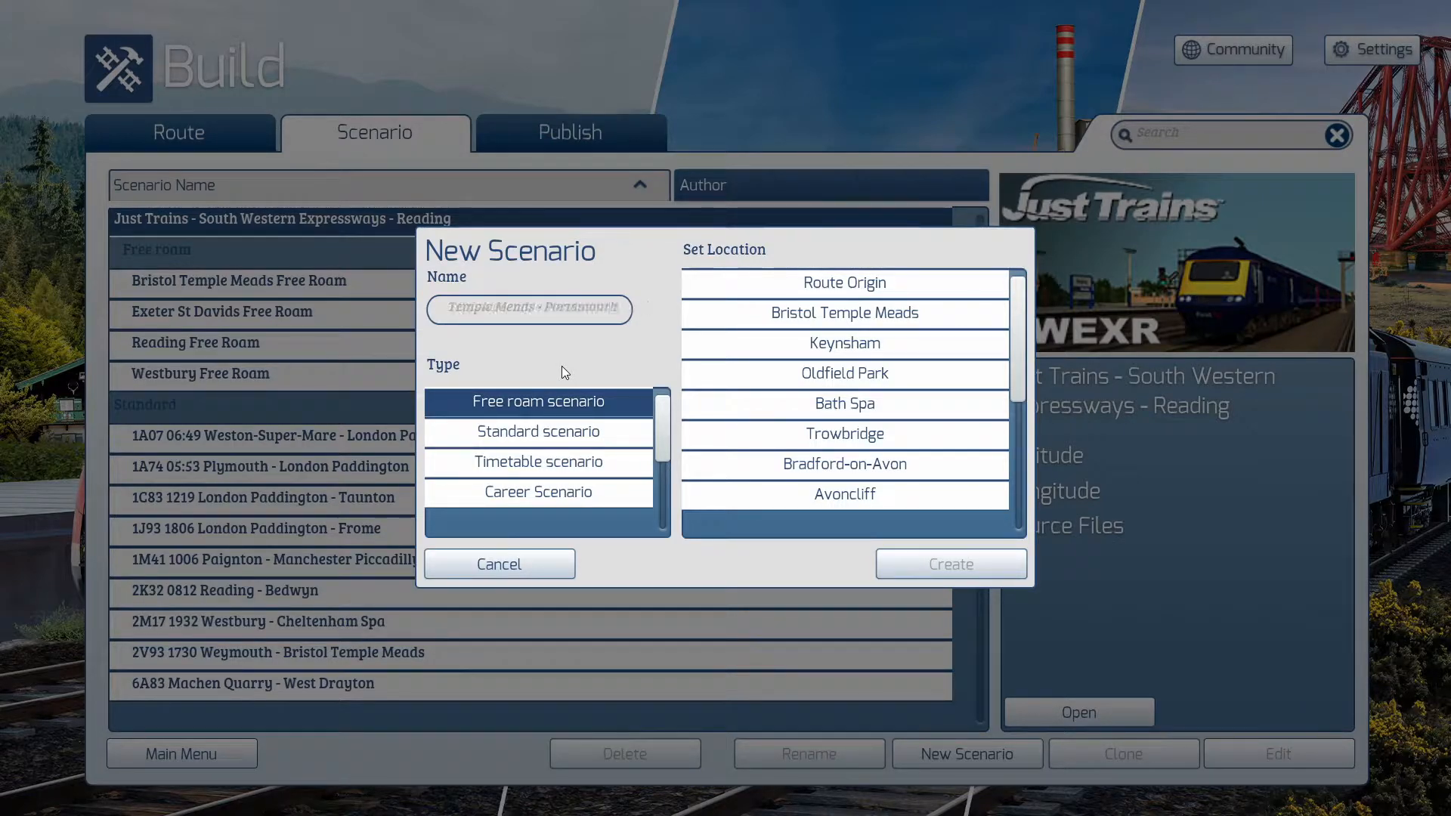
text( Harbour)
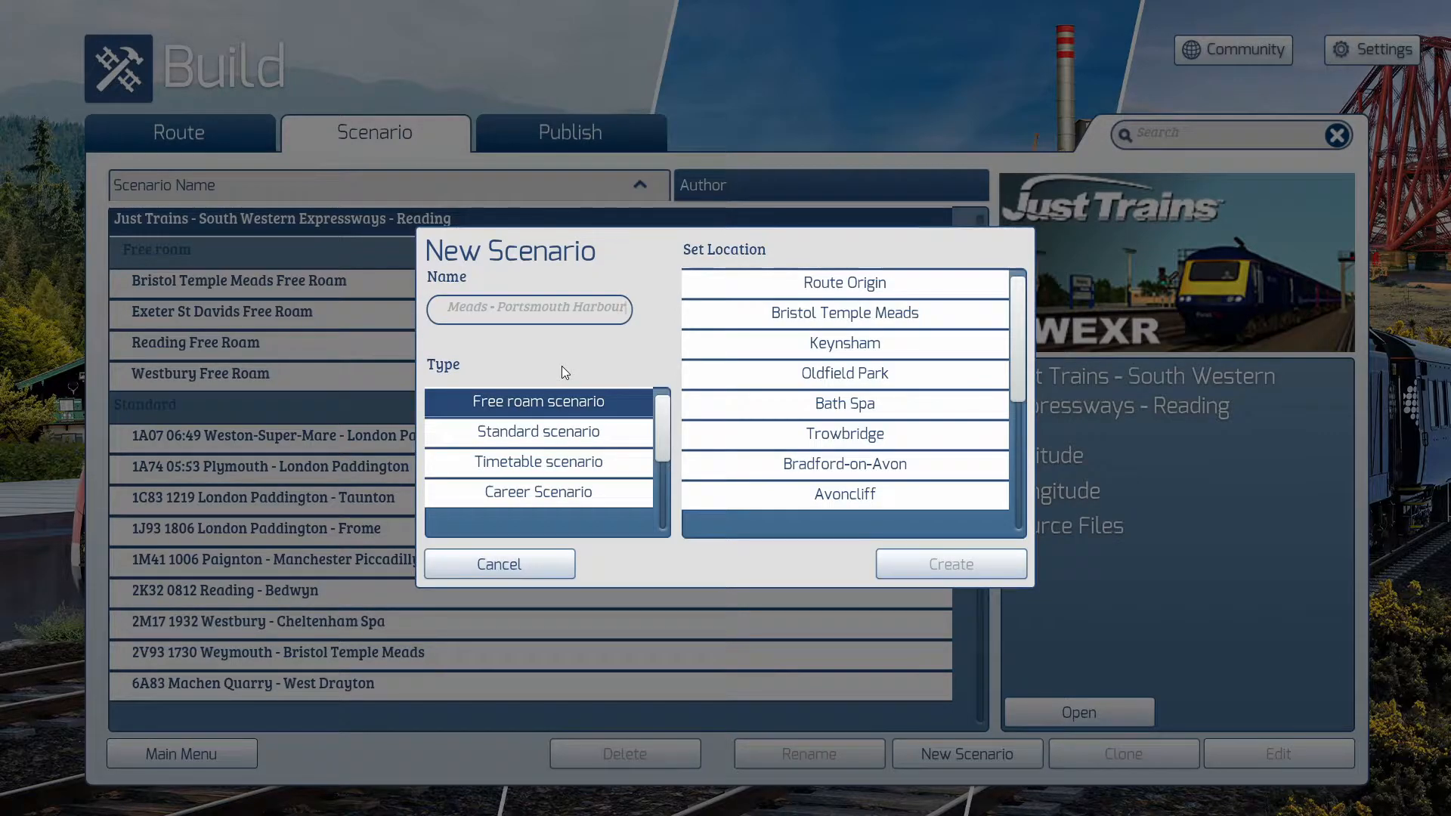
Review the available scenario types in the new scenario's settings, from Free roam to Quick Drive.
scroll(572, 434, down, 1)
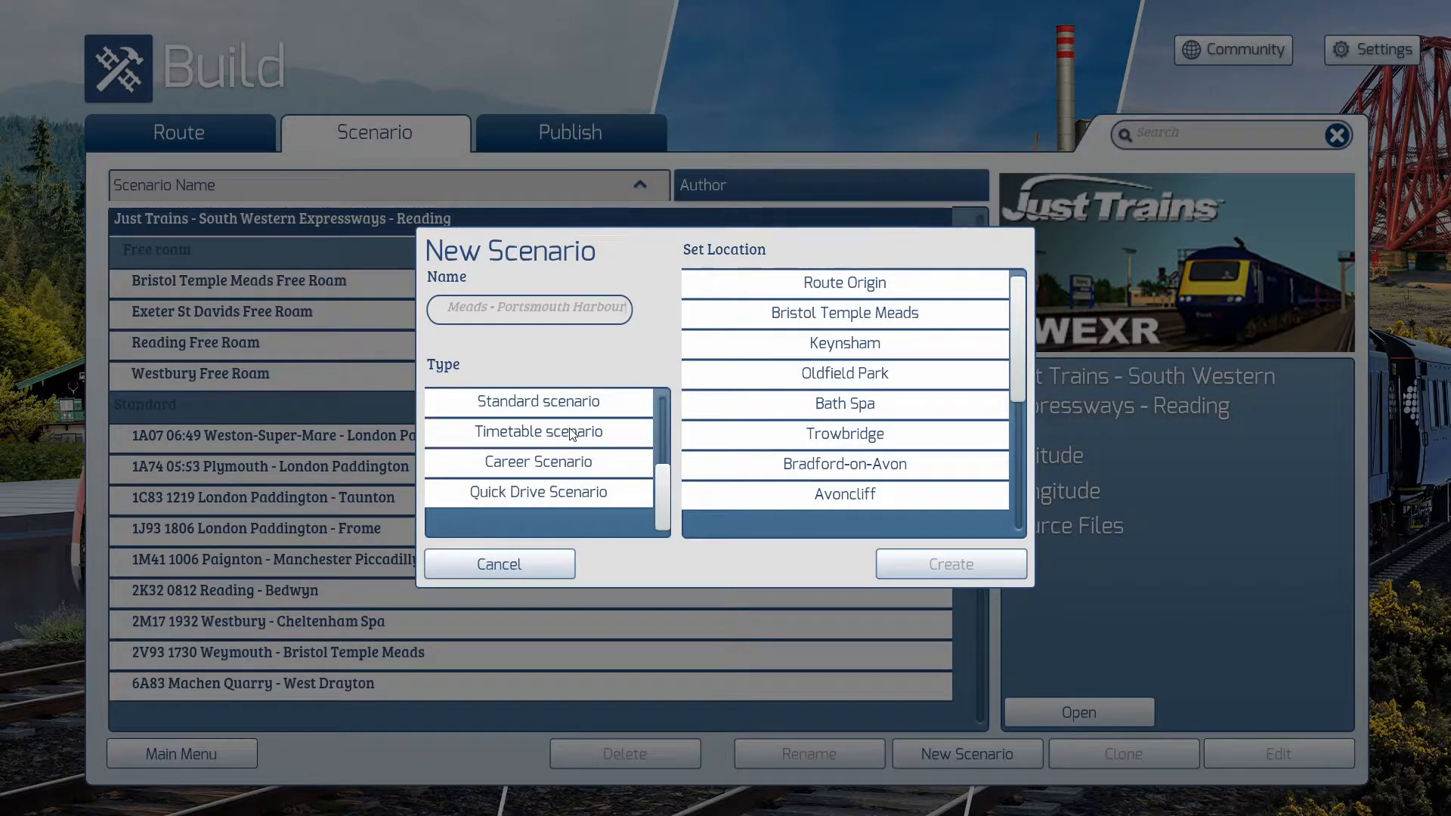
scroll(572, 434, up, 1)
click(559, 432)
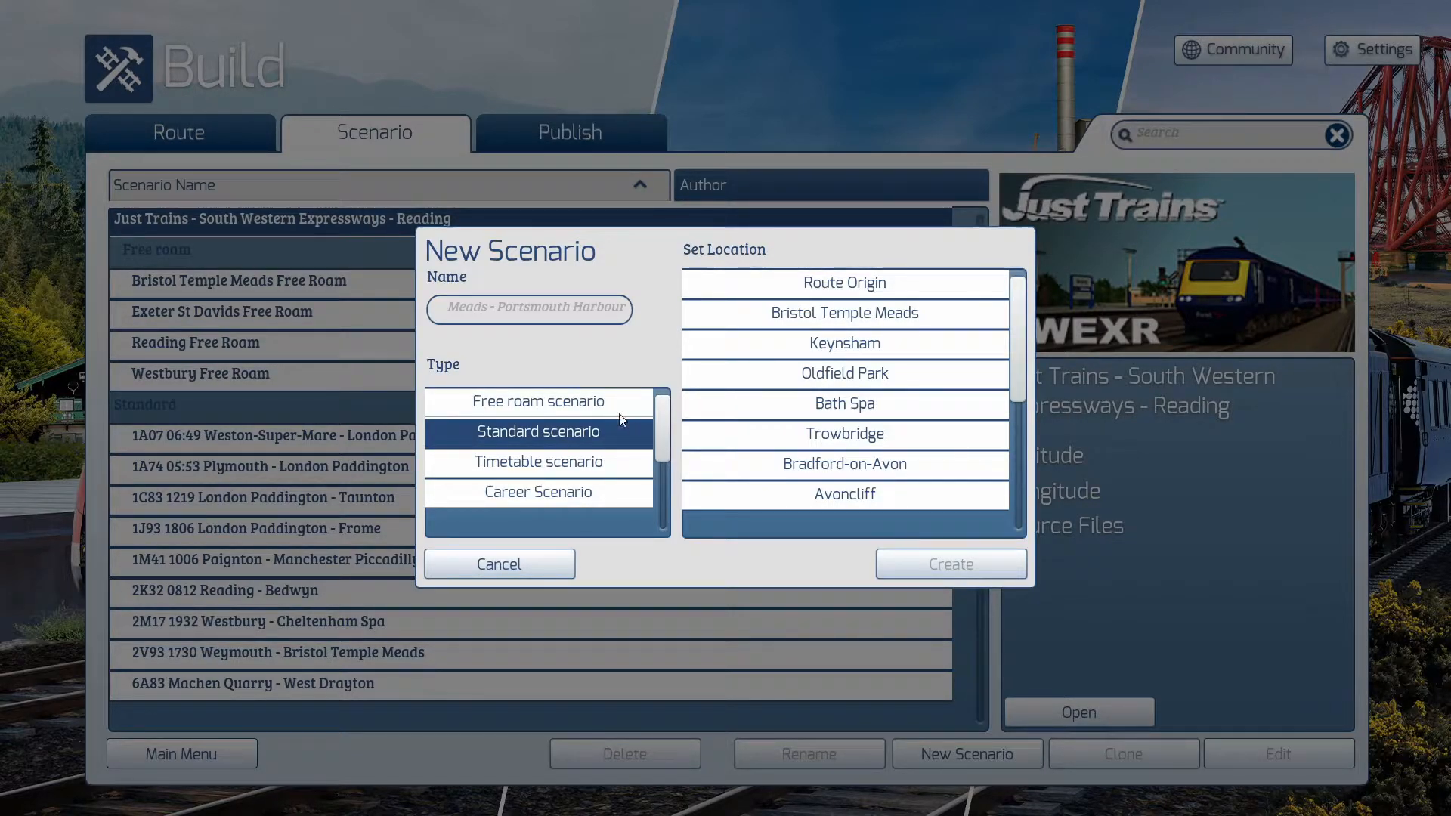
scroll(620, 419, down, 1)
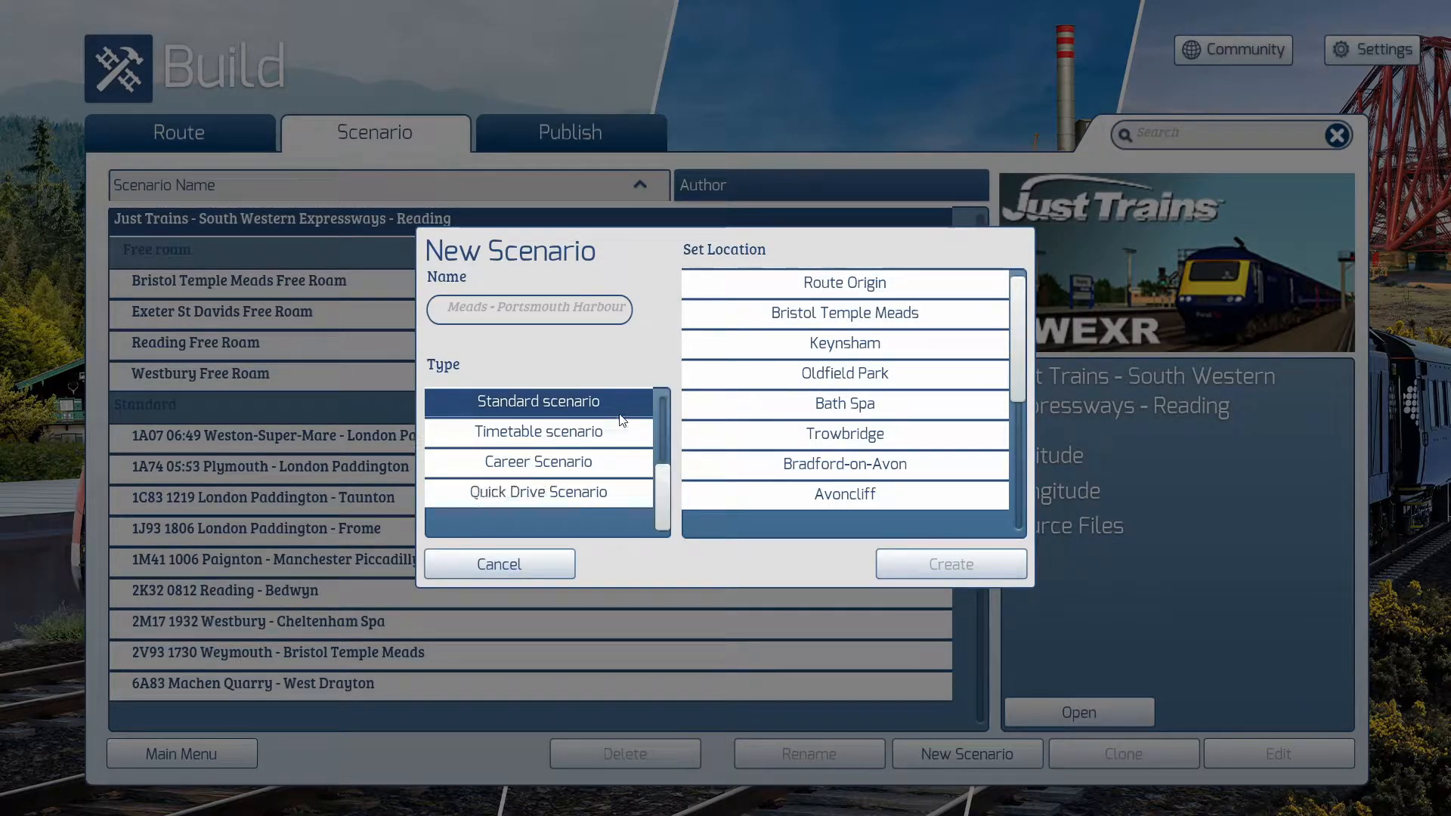
click(544, 462)
click(540, 403)
scroll(544, 487, up, 1)
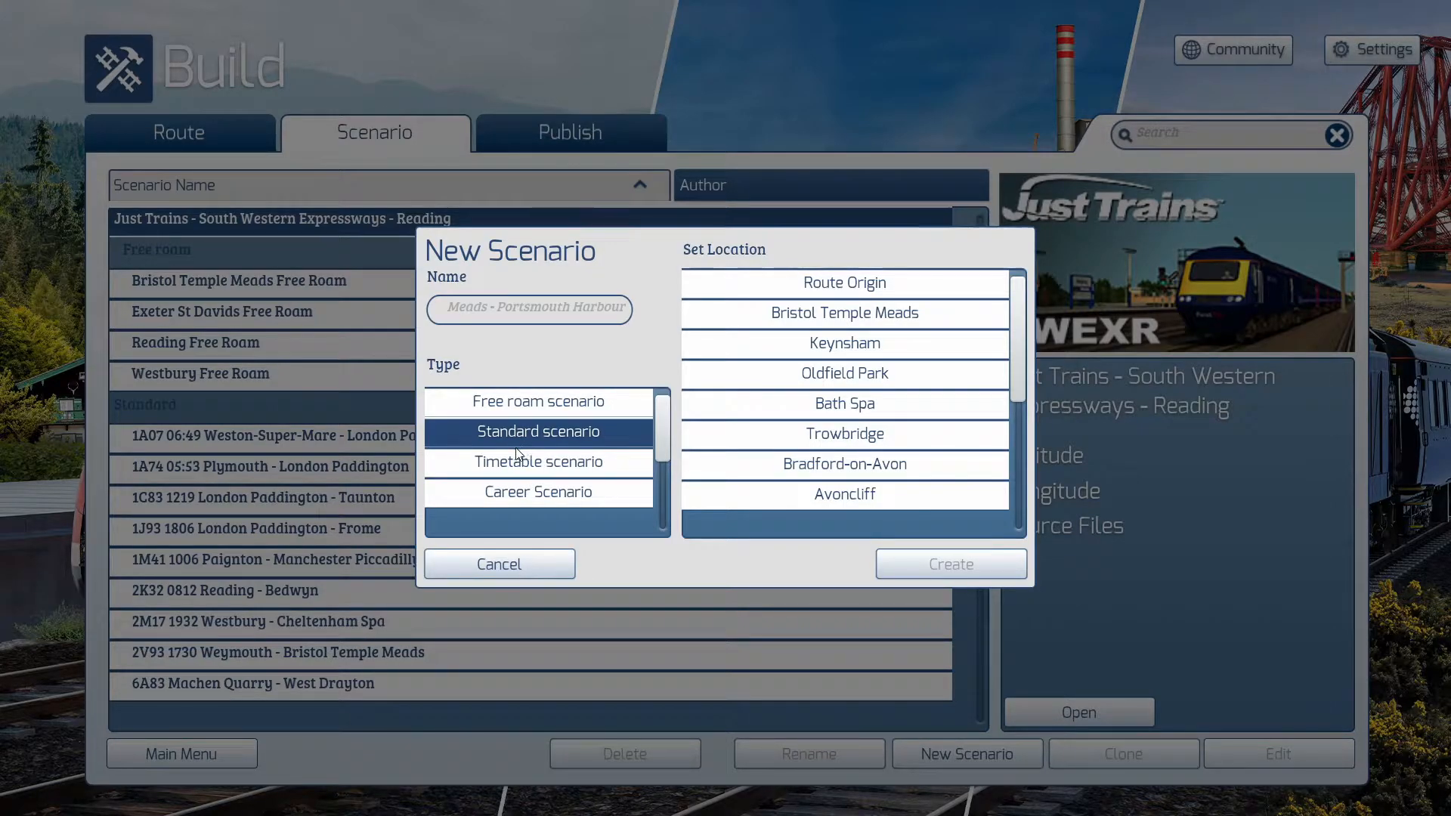
scroll(529, 461, down, 1)
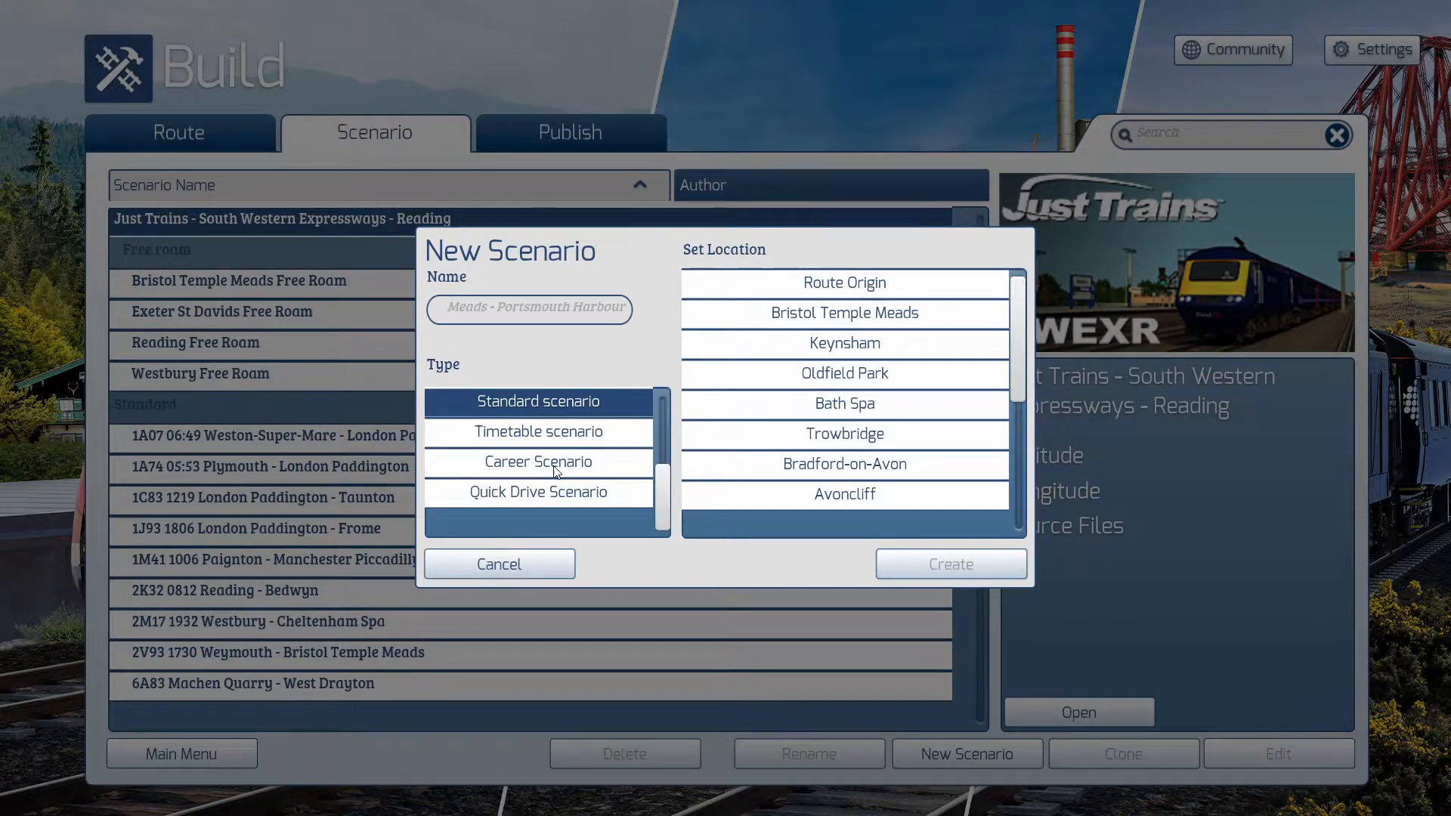
scroll(545, 446, up, 1)
click(538, 410)
click(543, 435)
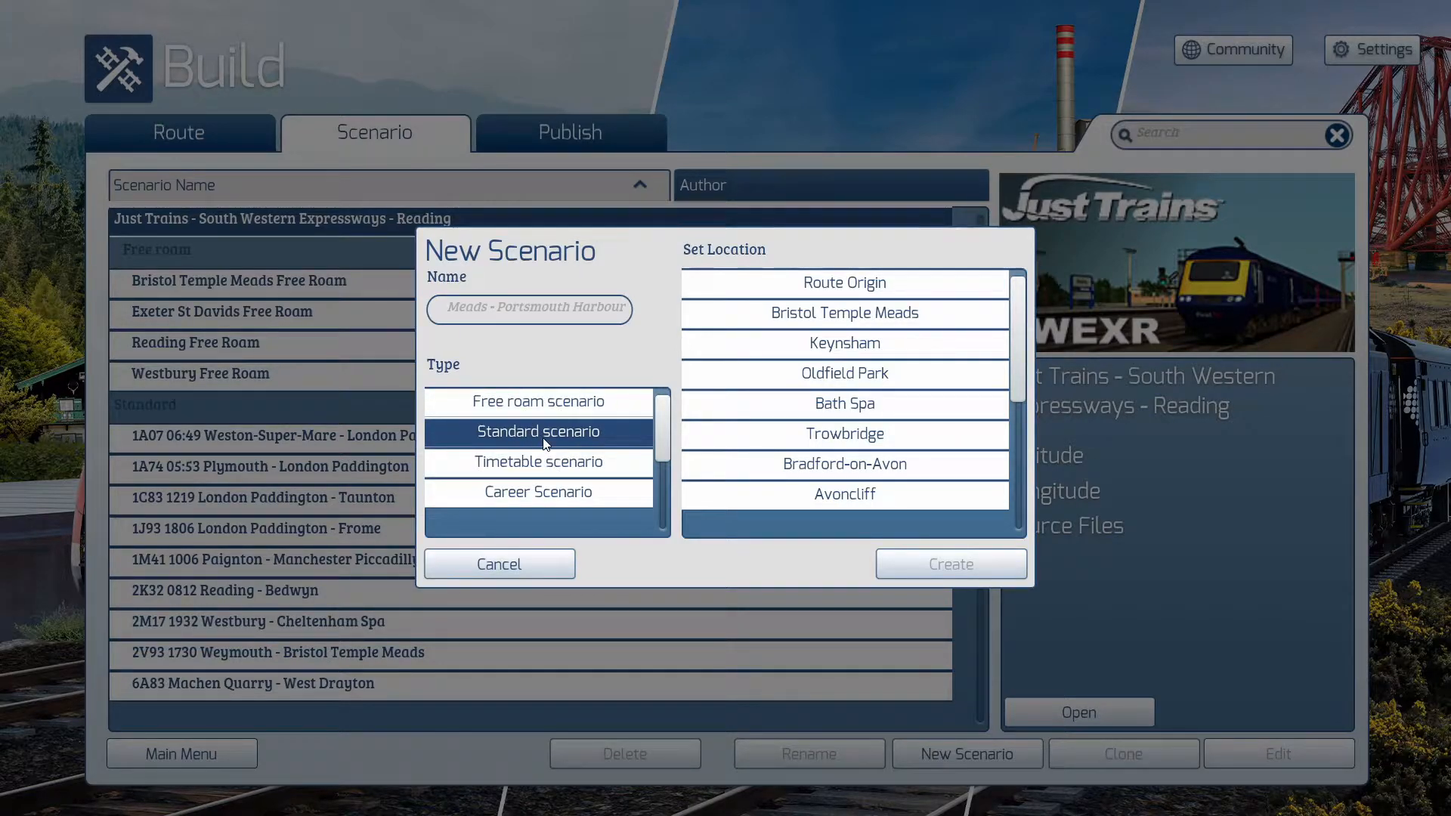
click(540, 403)
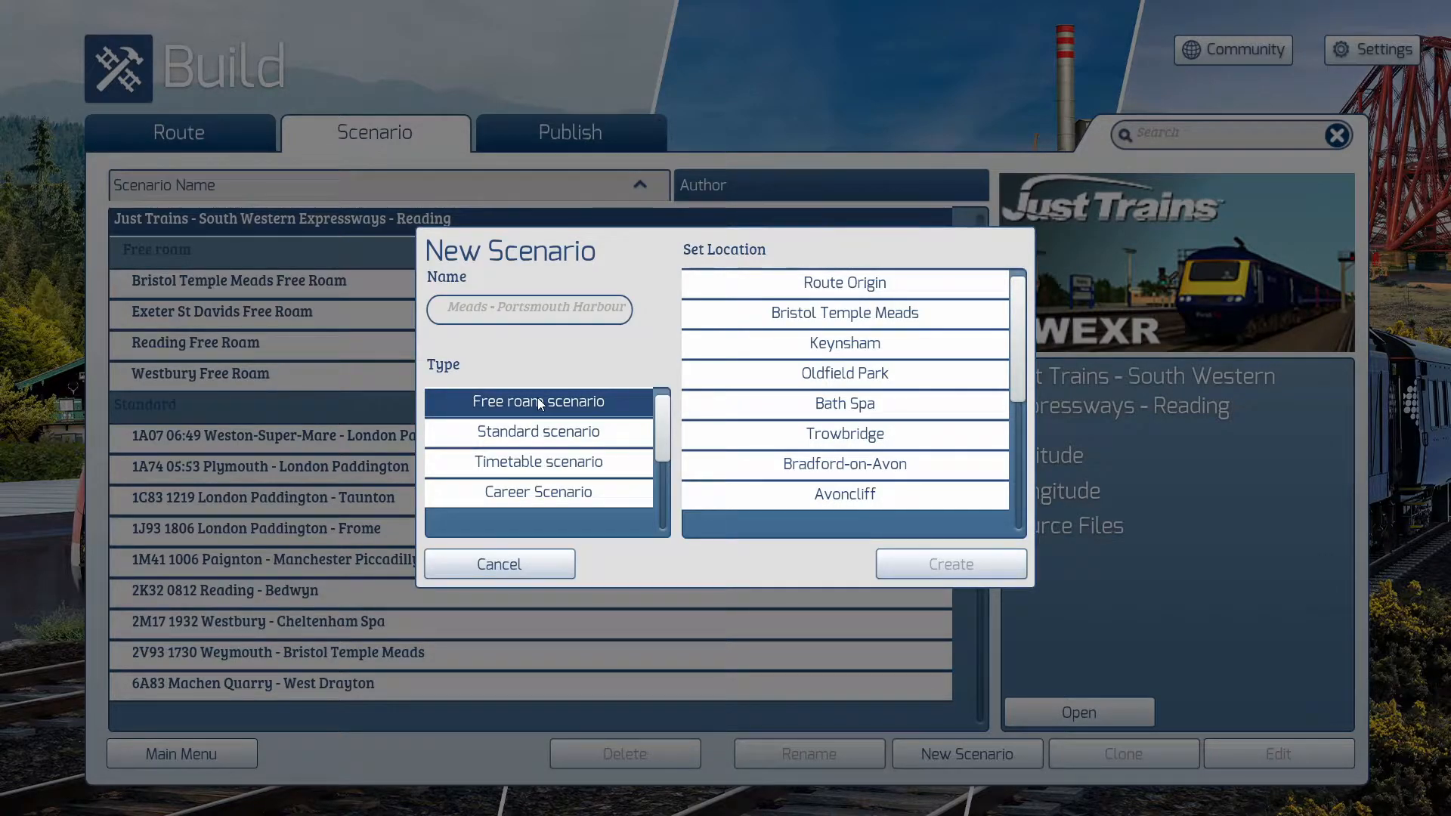
click(558, 470)
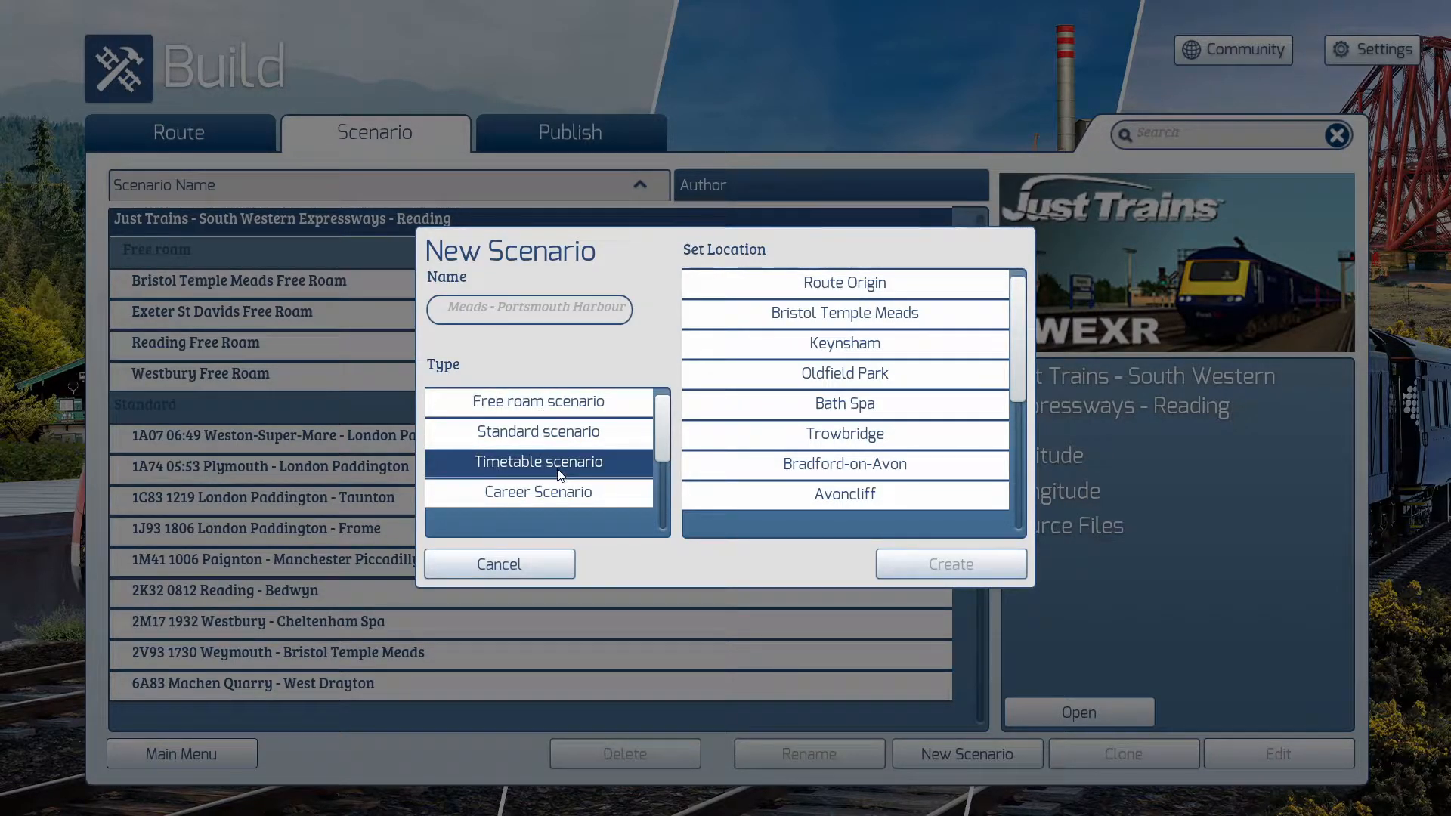
scroll(559, 473, down, 1)
scroll(559, 474, up, 1)
scroll(560, 474, down, 1)
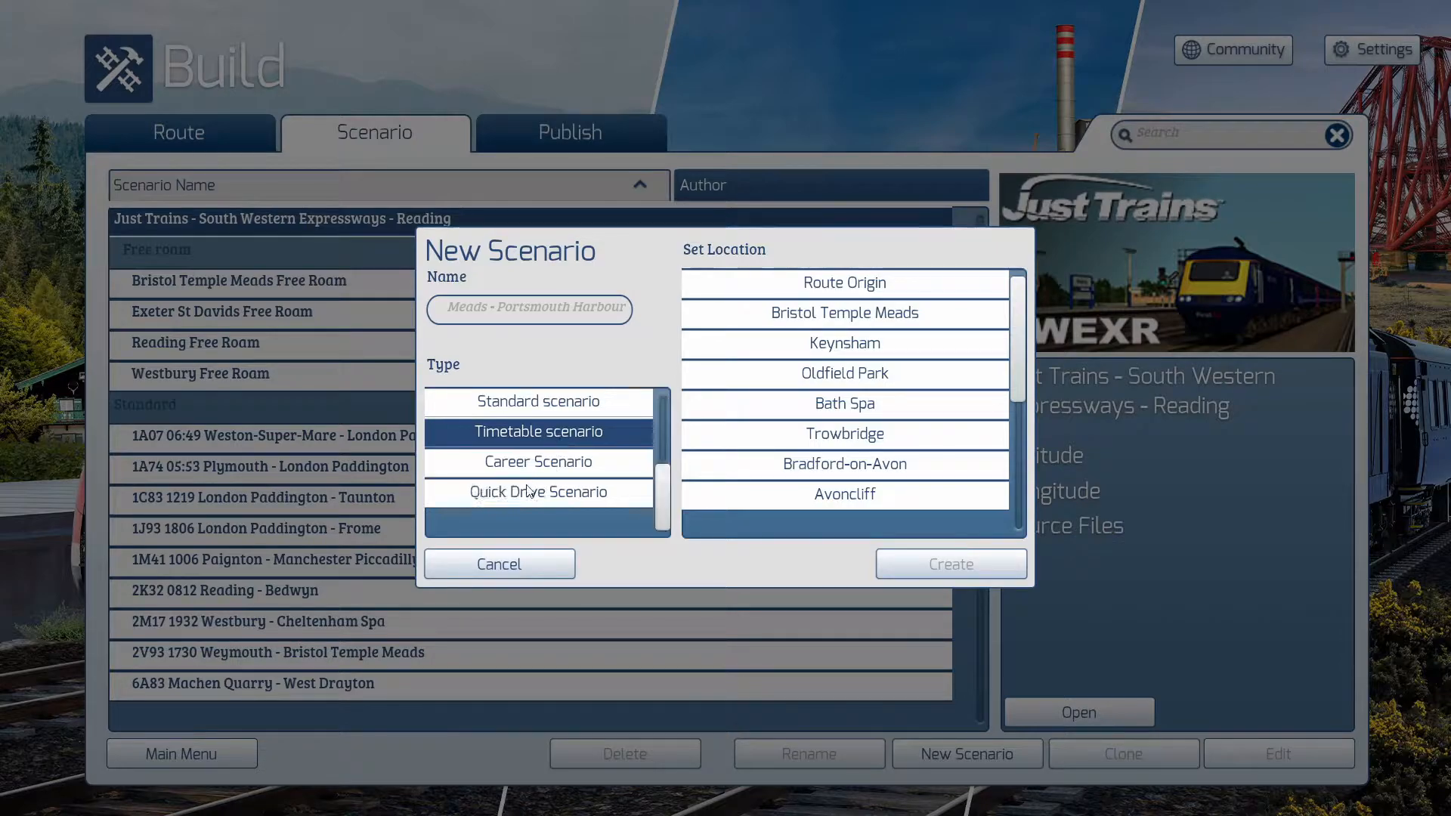
click(528, 492)
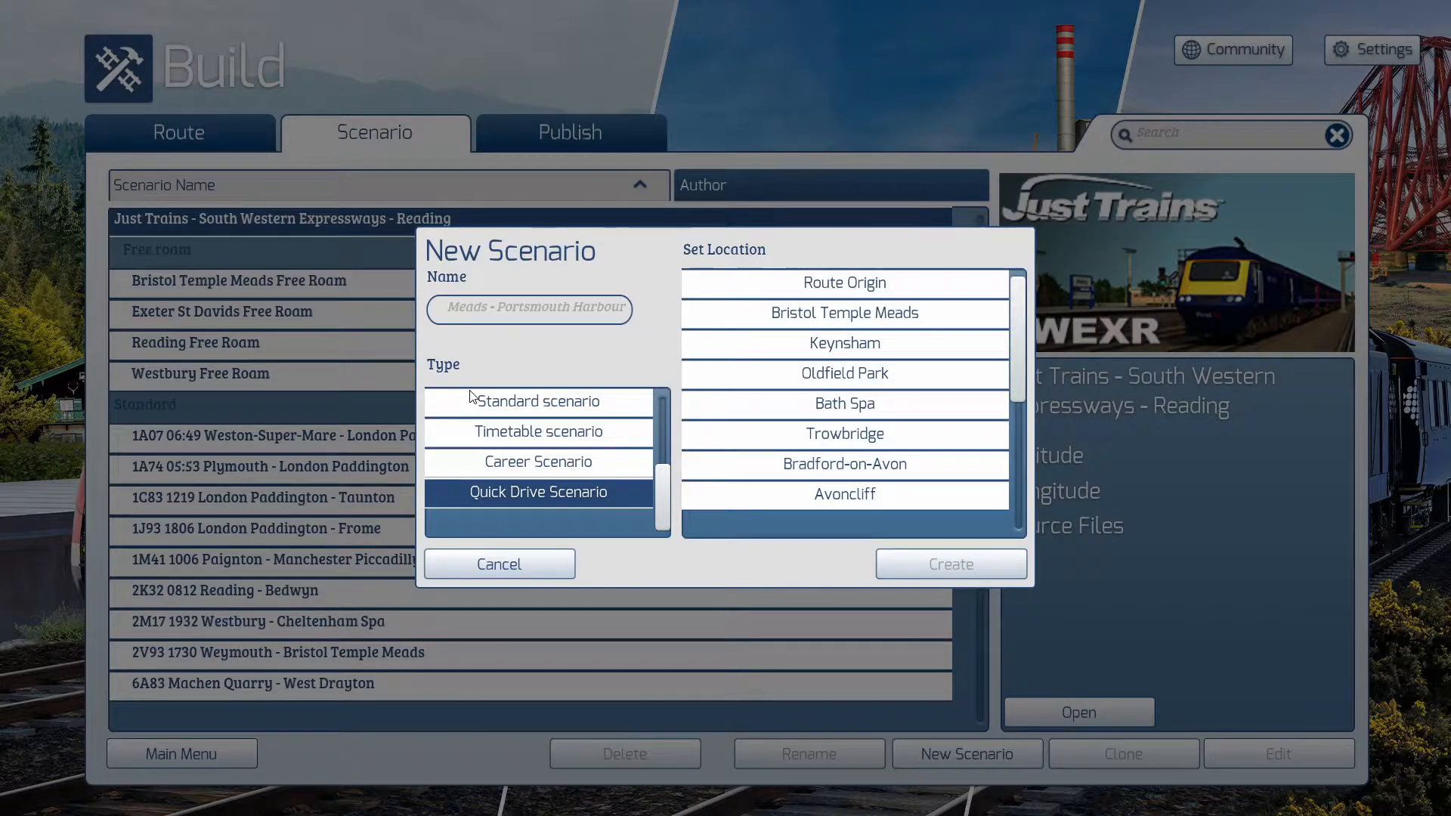
scroll(502, 472, up, 1)
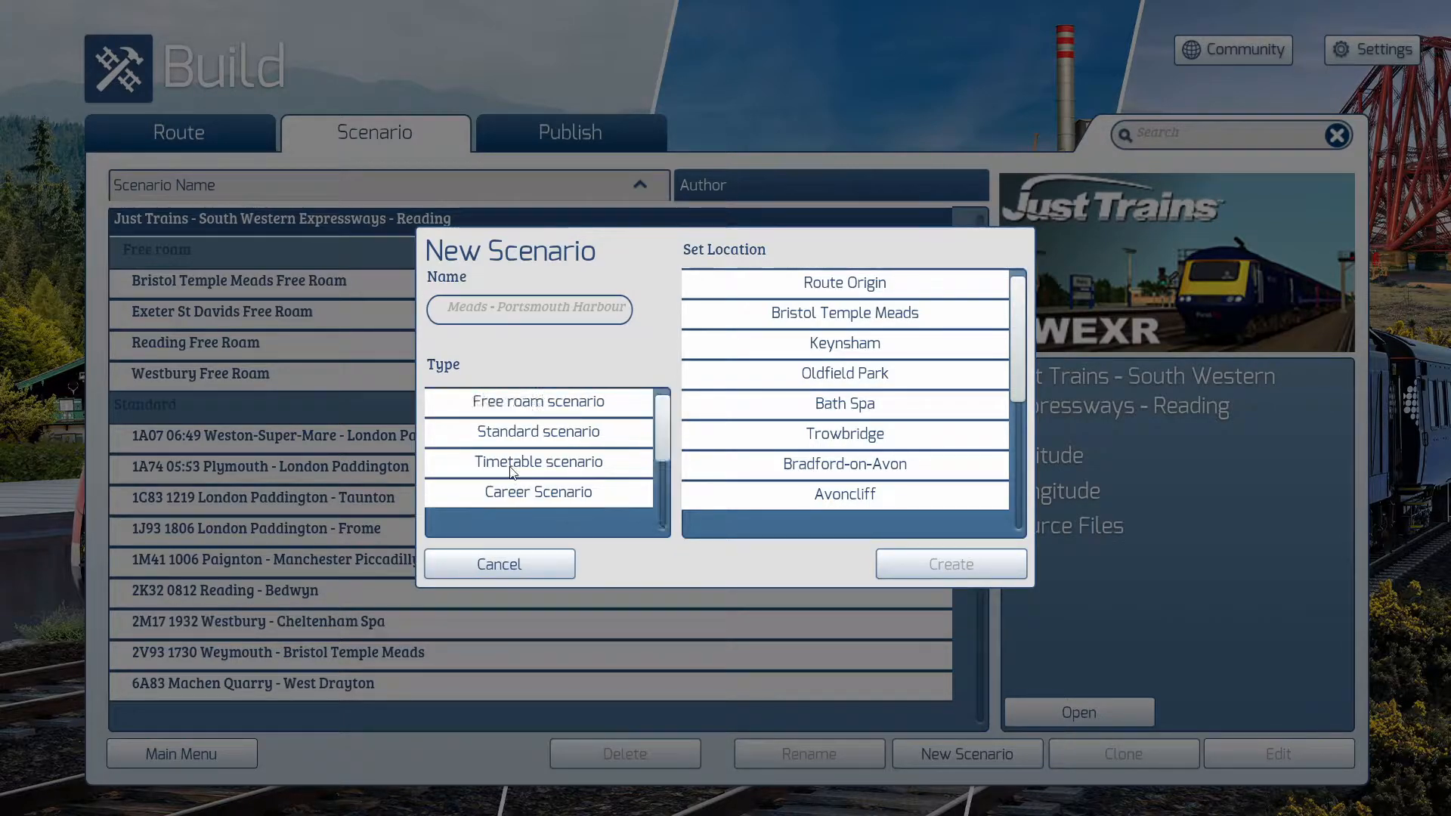
Create the scenario as a Standard scenario located at Bristol Temple Meads.
click(513, 448)
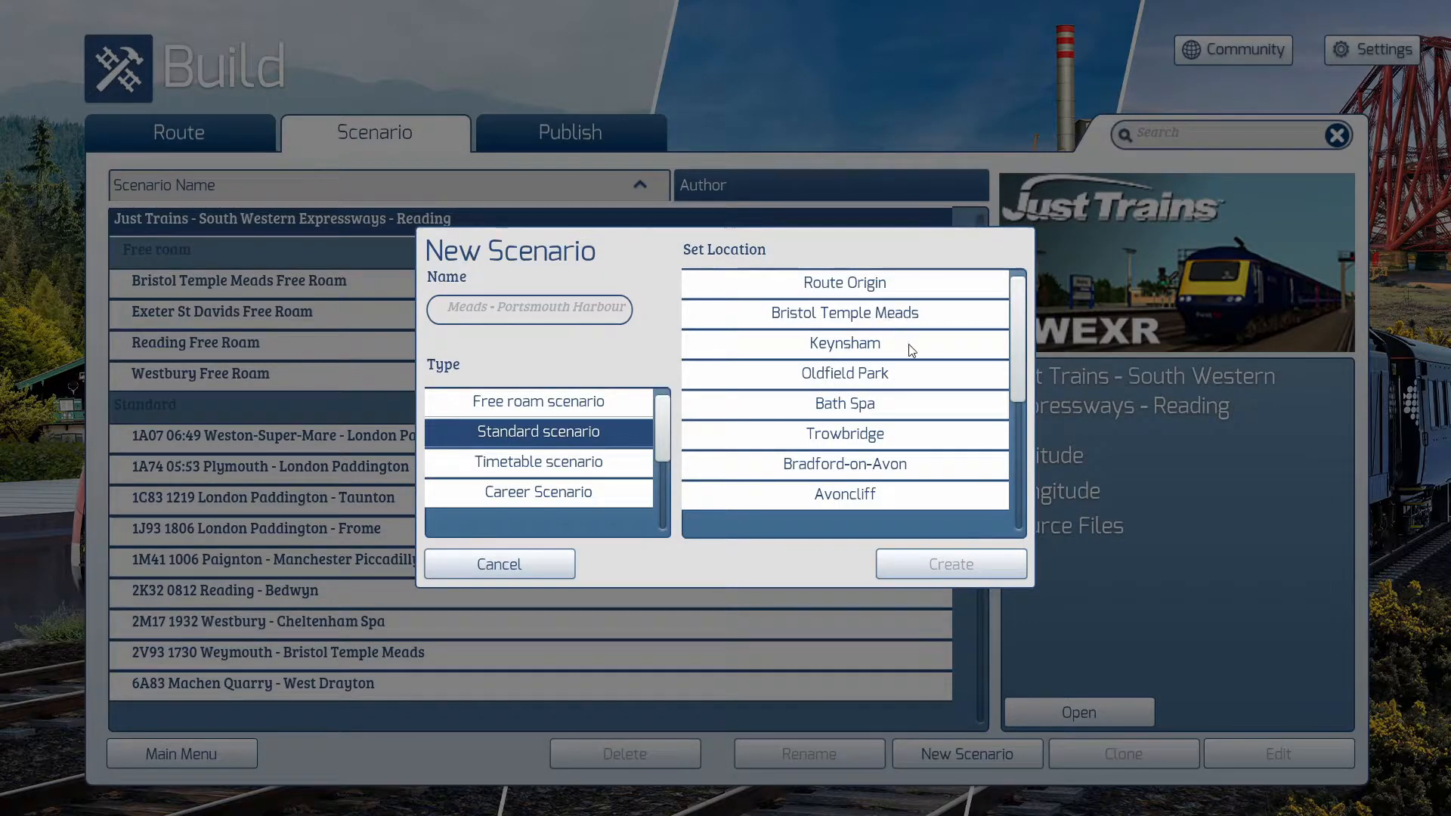
scroll(858, 319, down, 1)
scroll(870, 332, down, 17)
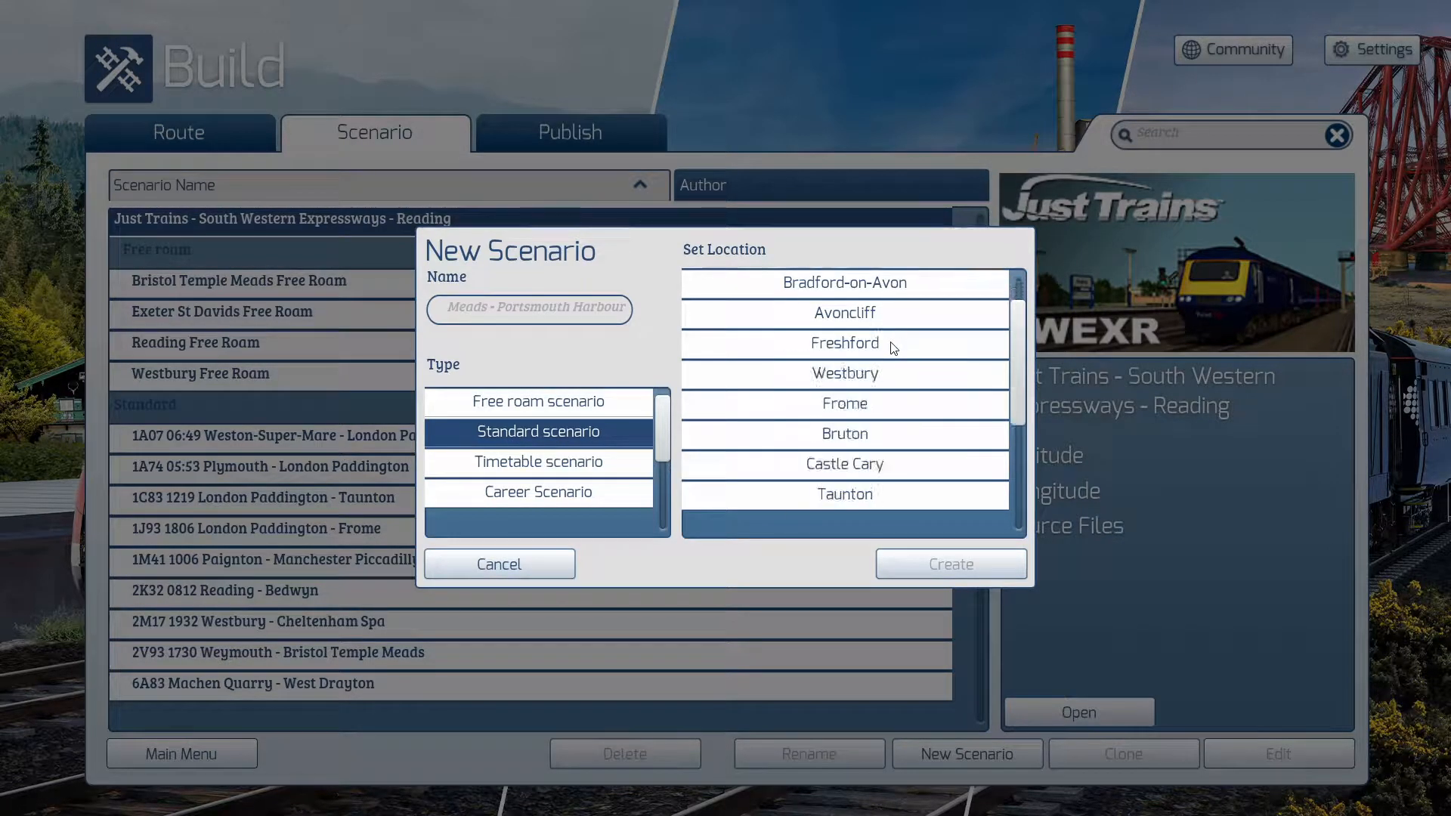
scroll(892, 347, down, 10)
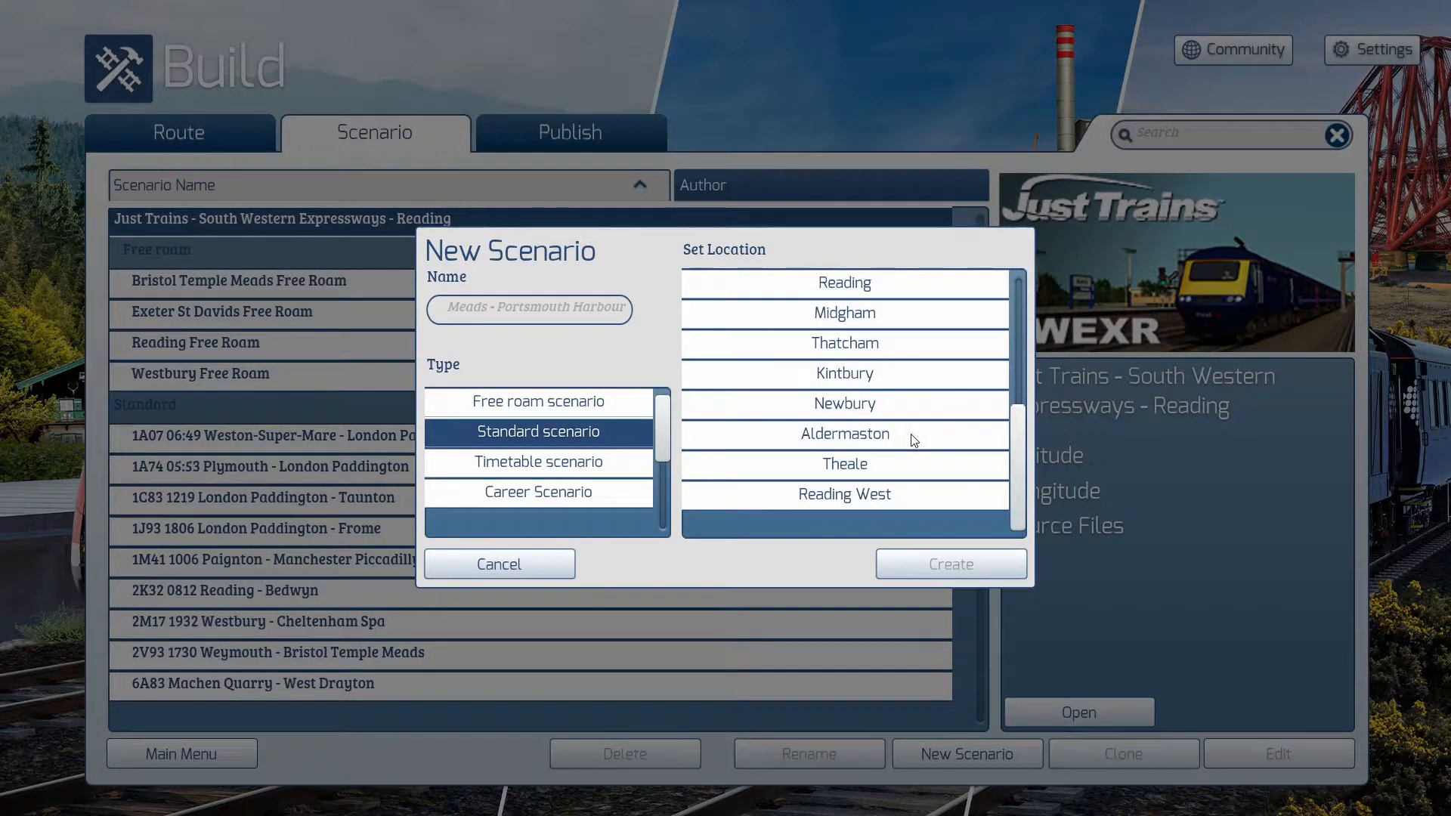
scroll(914, 441, up, 15)
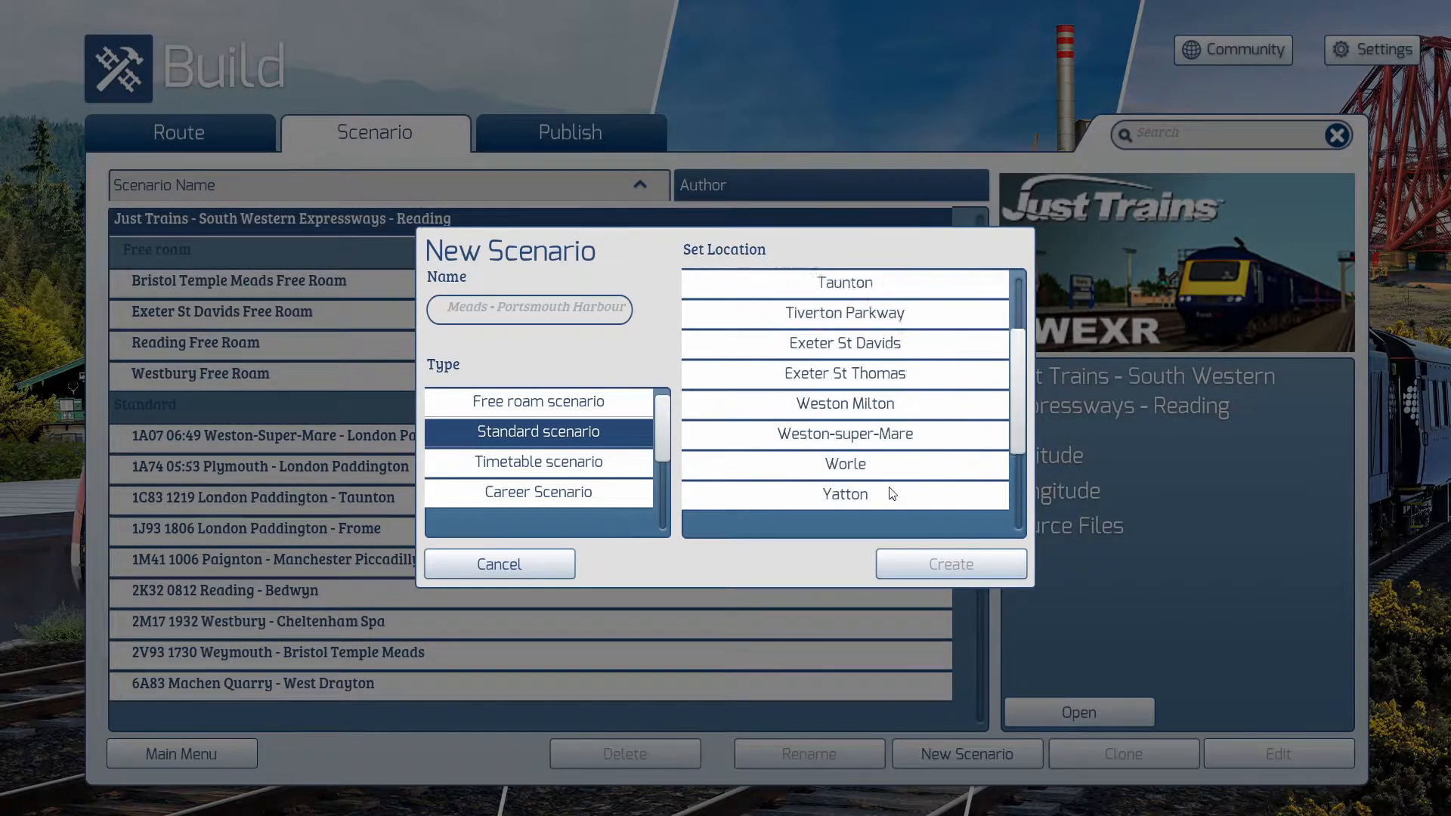
scroll(876, 424, up, 10)
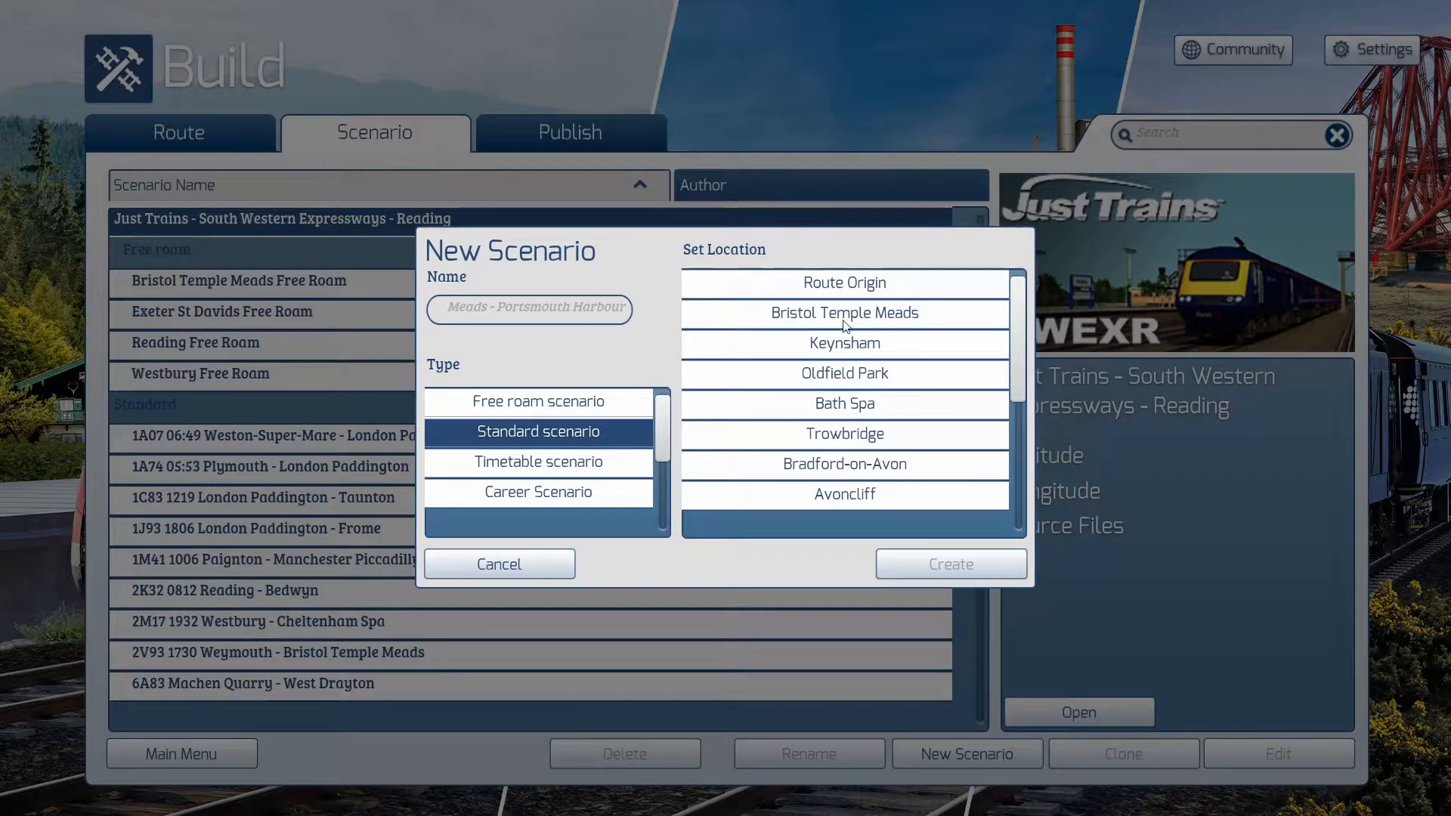
click(845, 326)
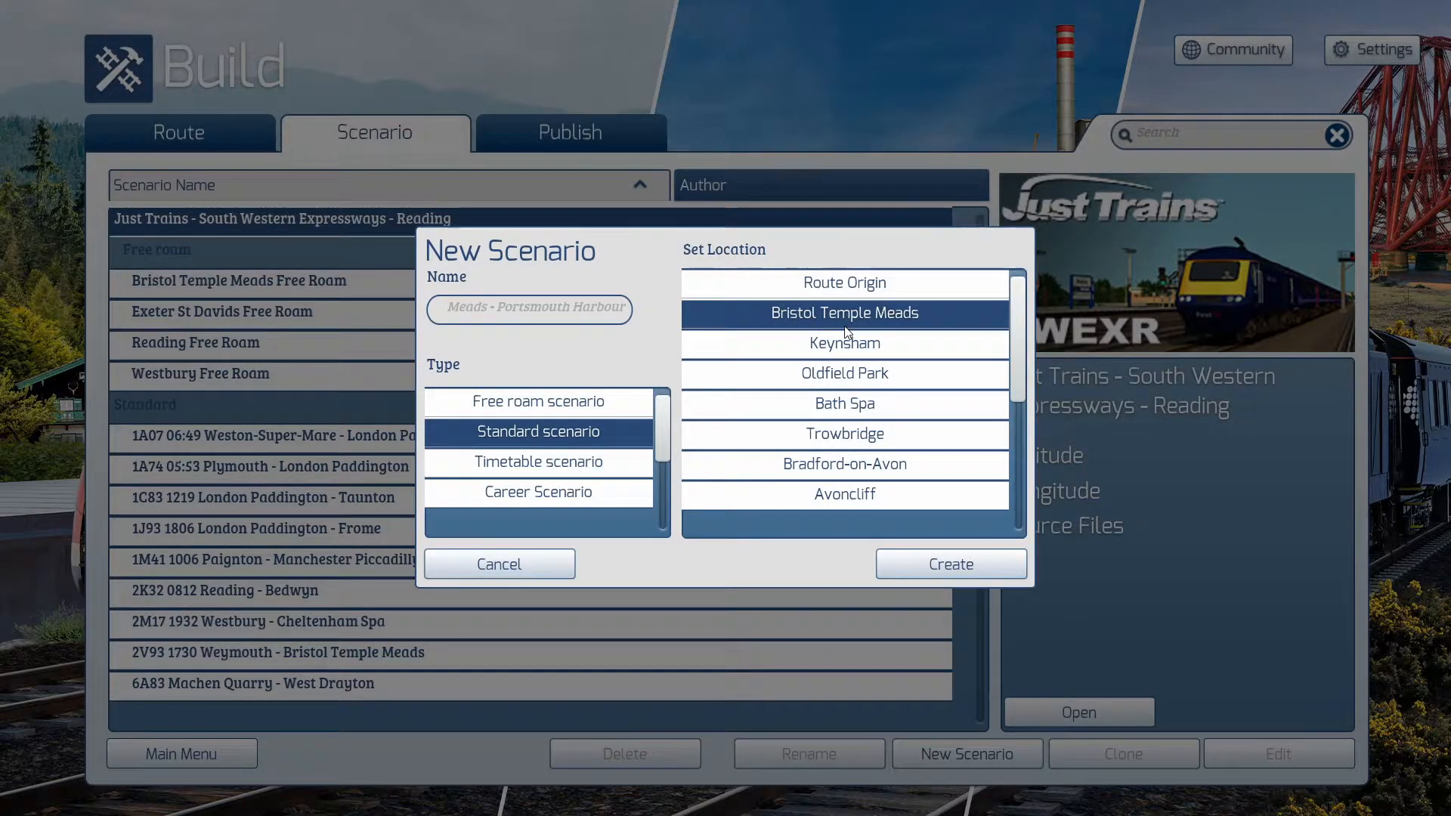
click(835, 274)
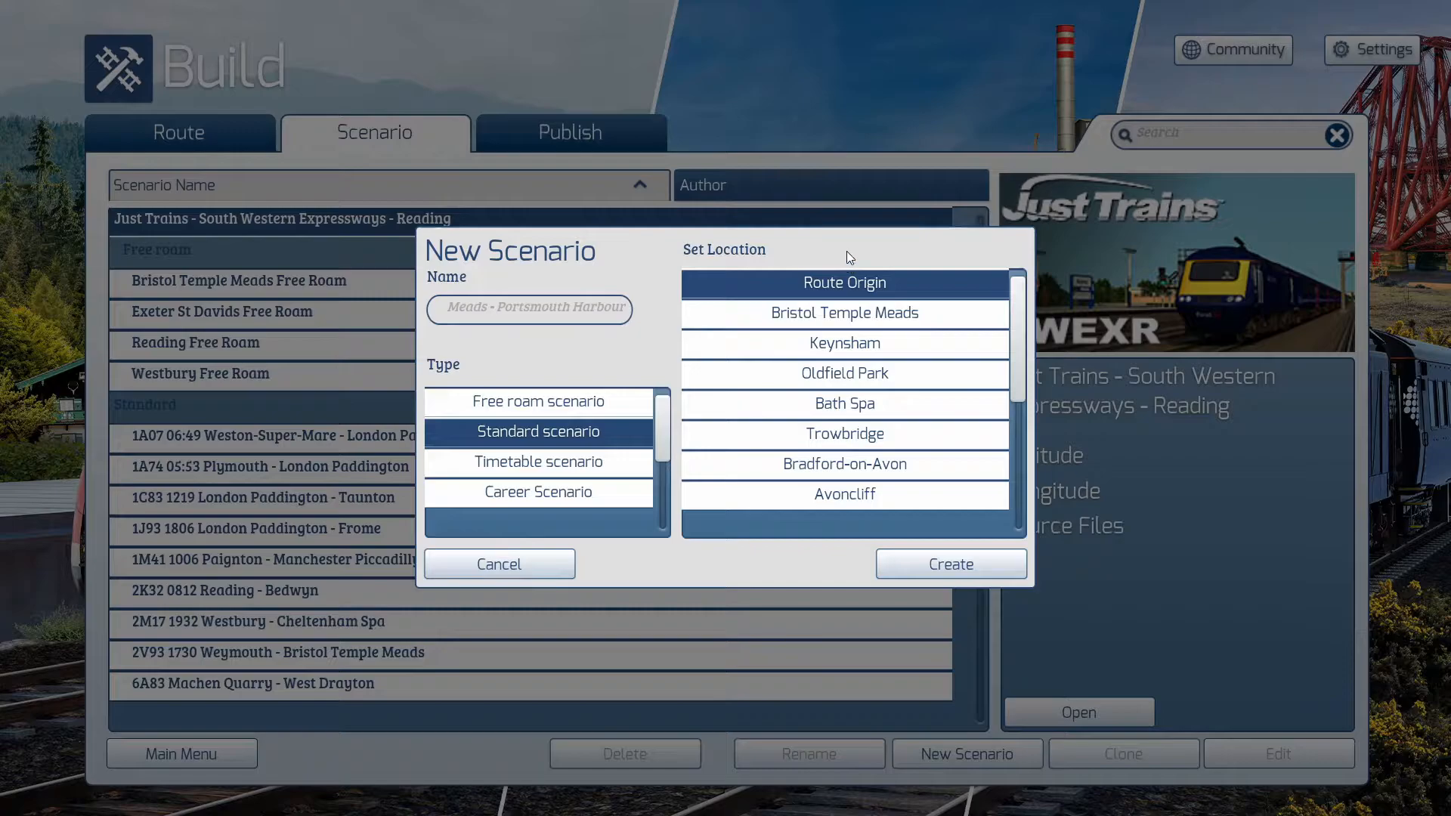
click(826, 319)
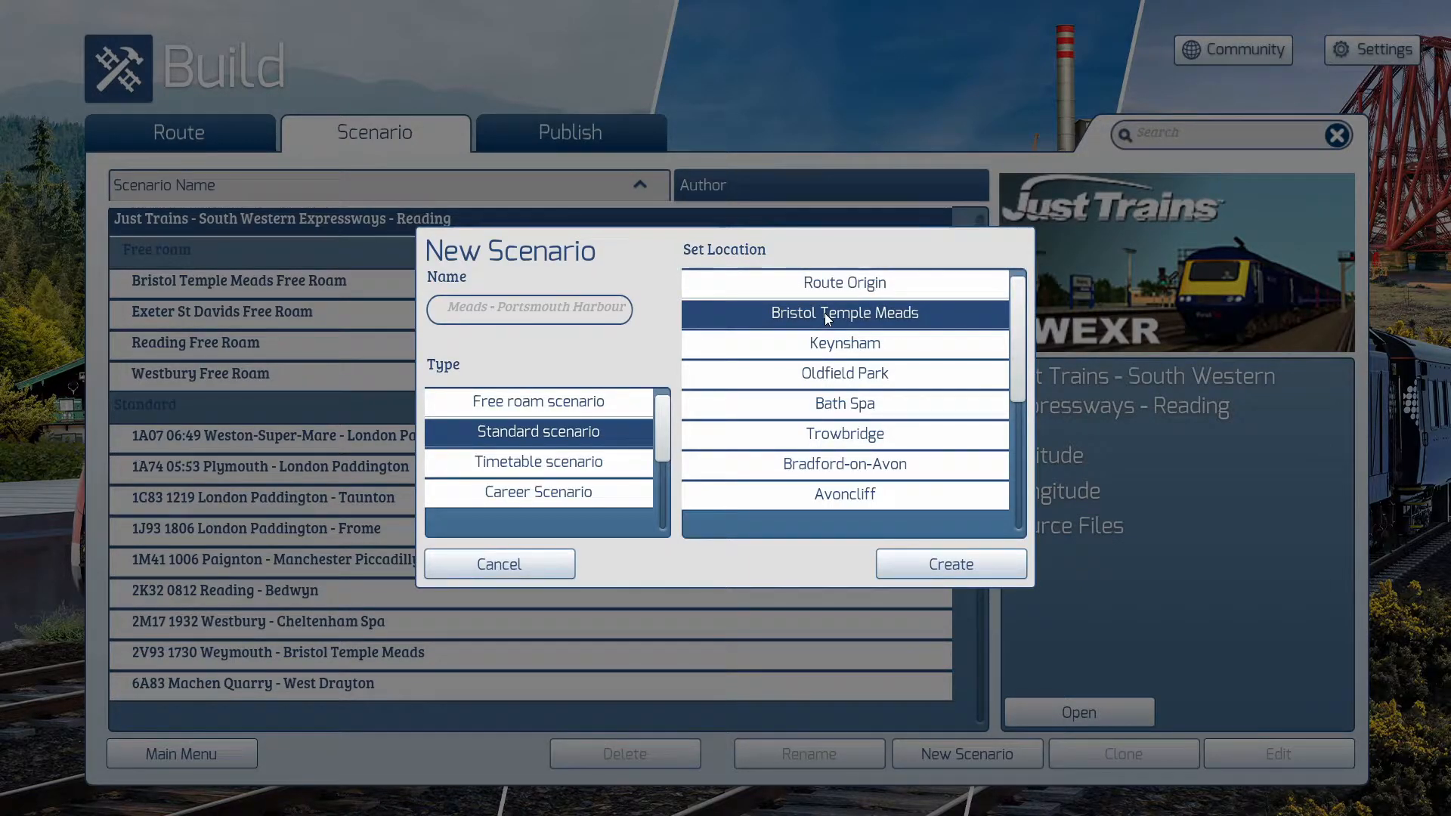
click(944, 567)
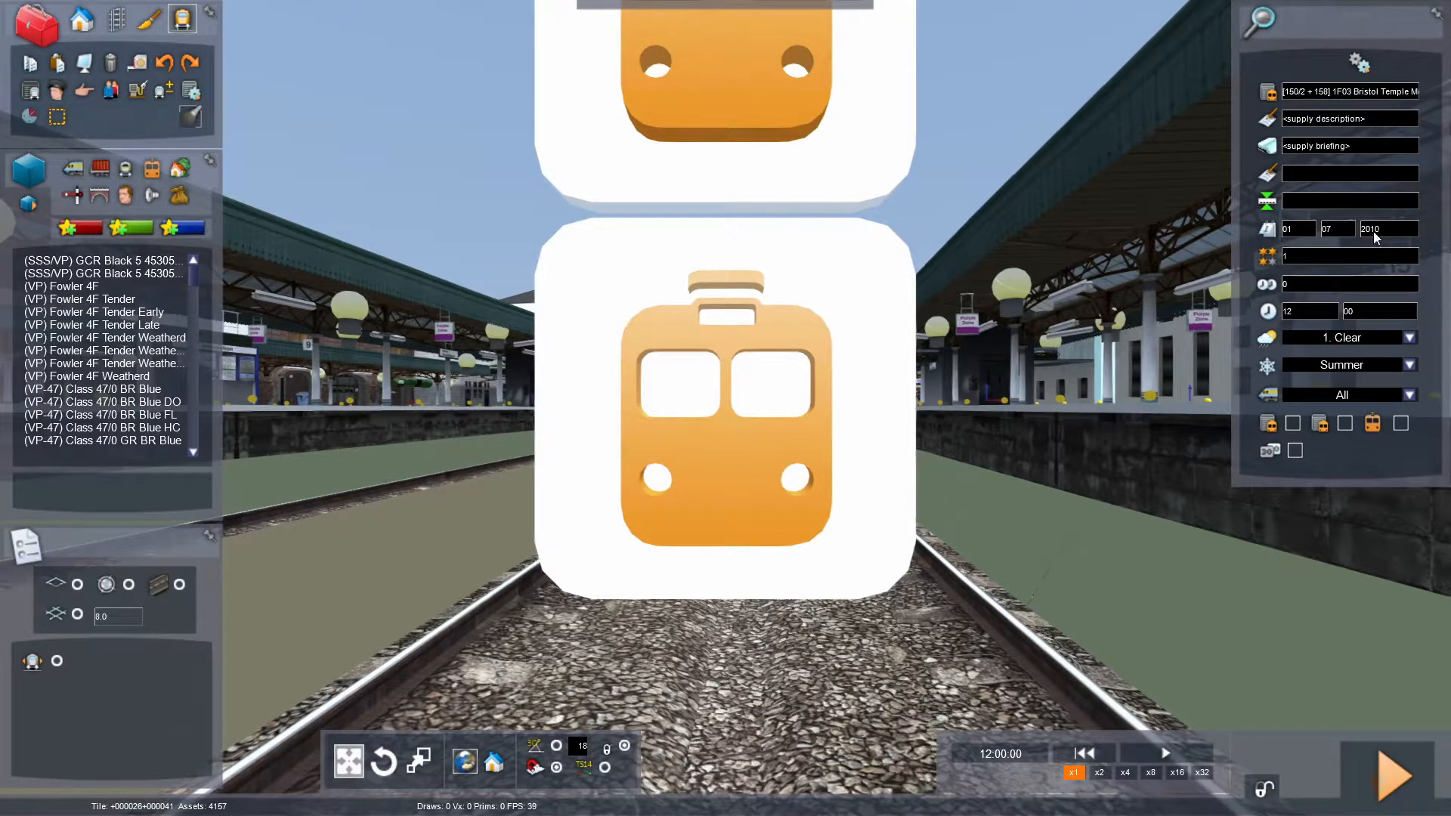
Describe the scenario as driving a GWR Class 150/2 and 158 from Bristol Temple Meads to Westbury on 1F03, the 05:40 to Portsmouth Harbour, year 2021.
click(1336, 99)
key(End)
click(1381, 118)
click(1381, 118)
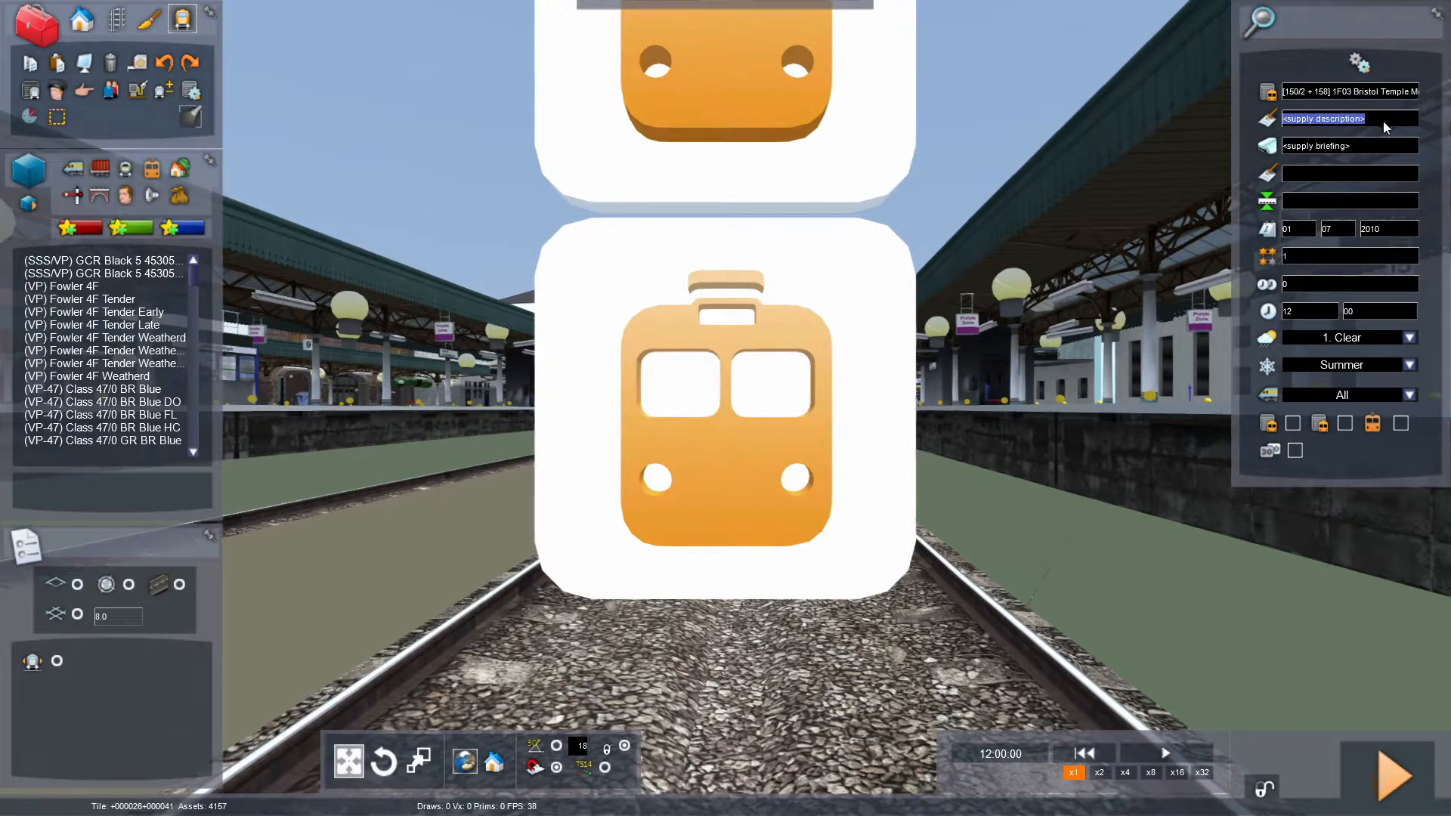
text(Drive a GWR Class 150/2 and 158 from Bristol Temple Meads to Westbury on service 1F03, the )
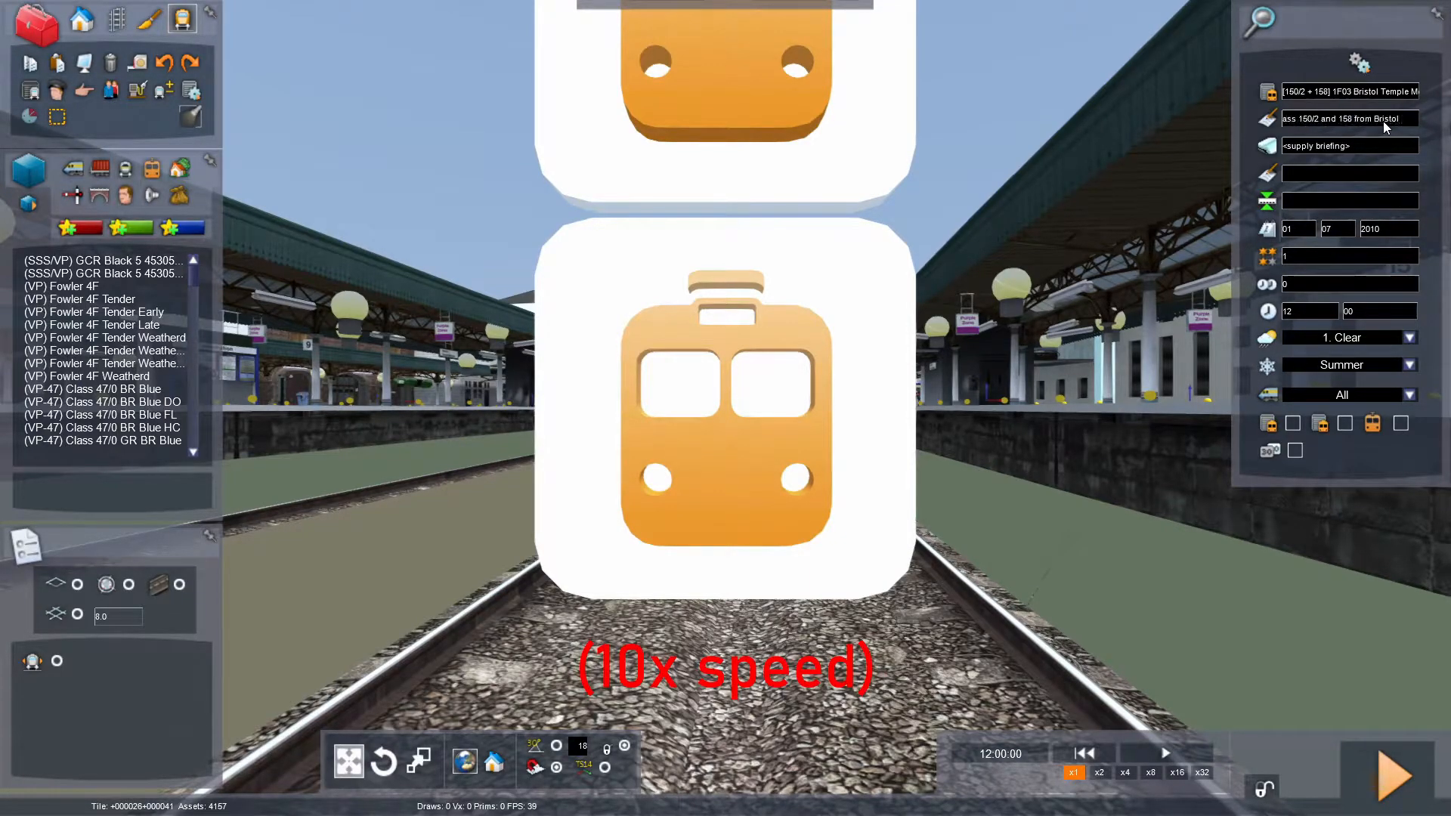
text(Bristol Temple Meads to Portsmouth Harb)
text(our. Year: 2021.)
key(Return)
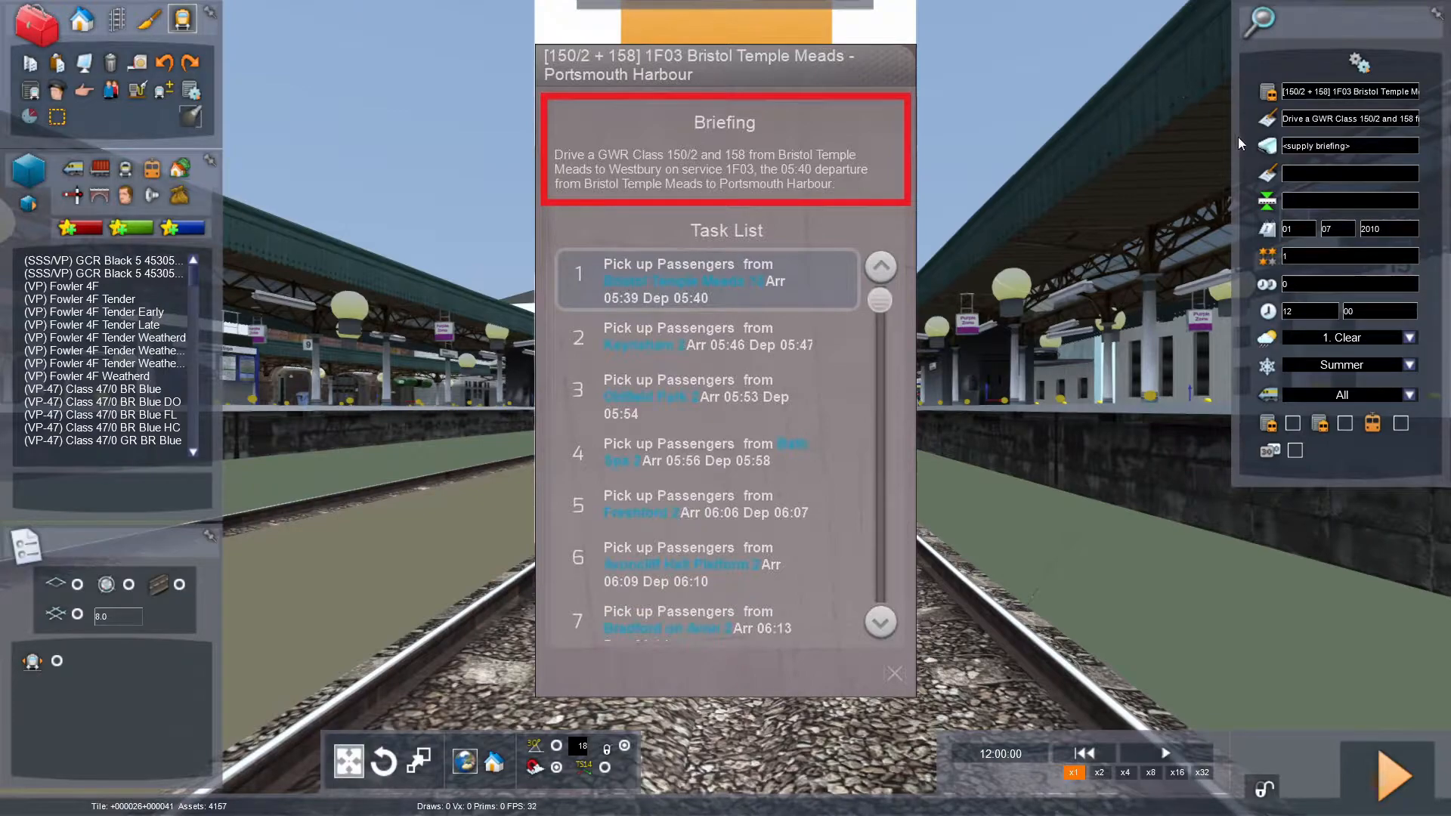
Copy the scenario description text into the briefing.
drag(1283, 120, 1361, 132)
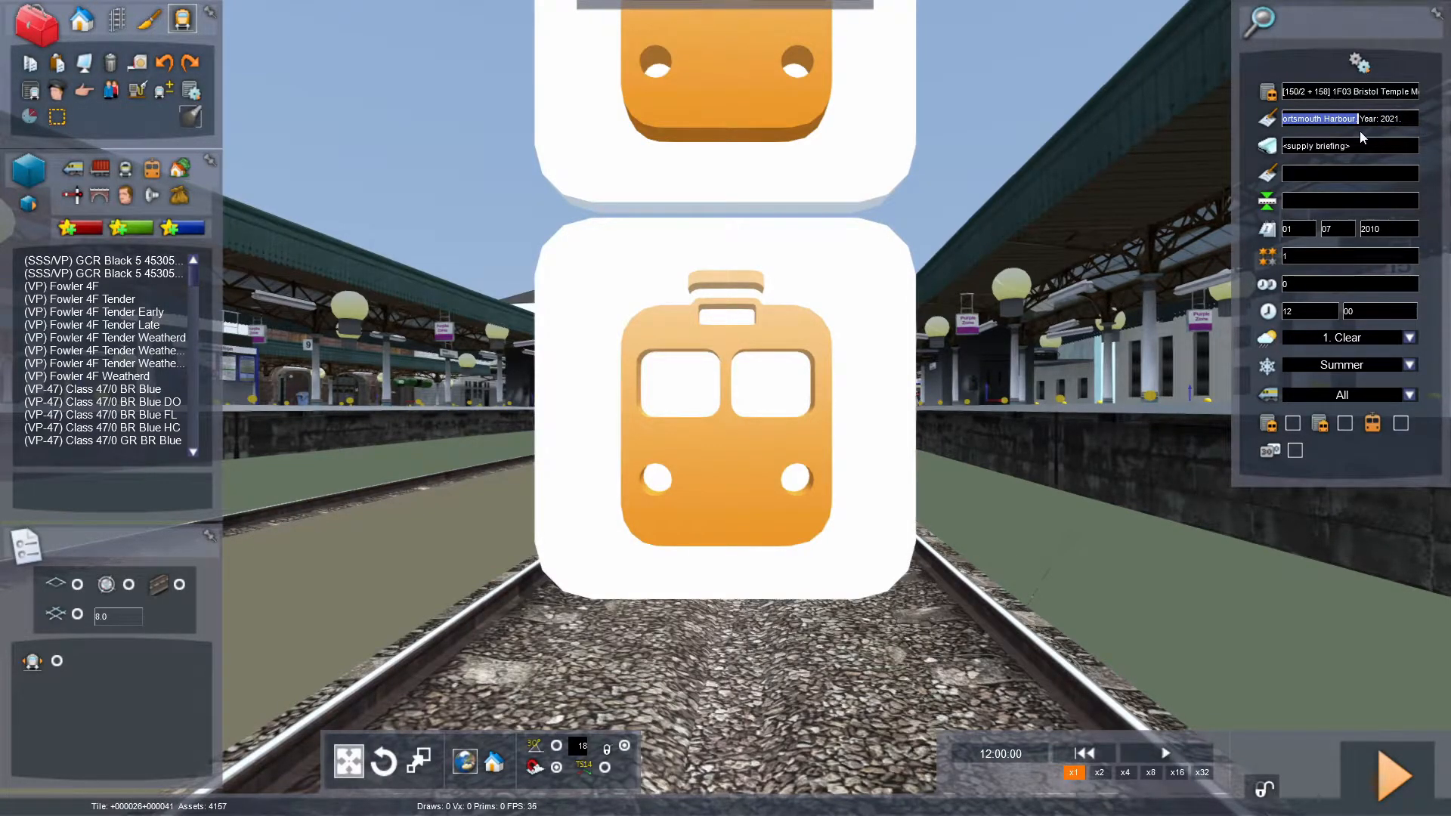
key(ctrl+c)
click(1341, 147)
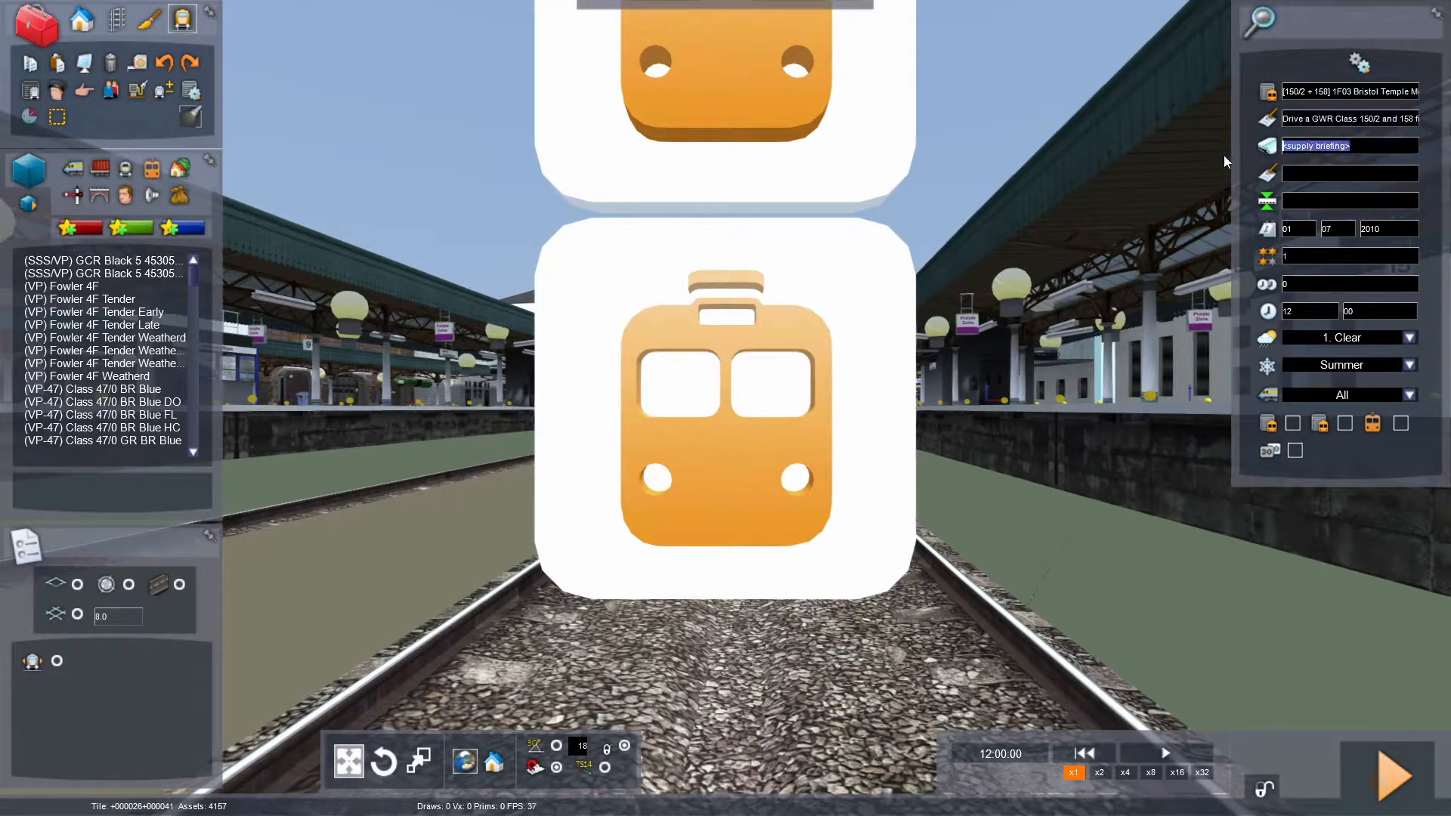
key(ctrl+v)
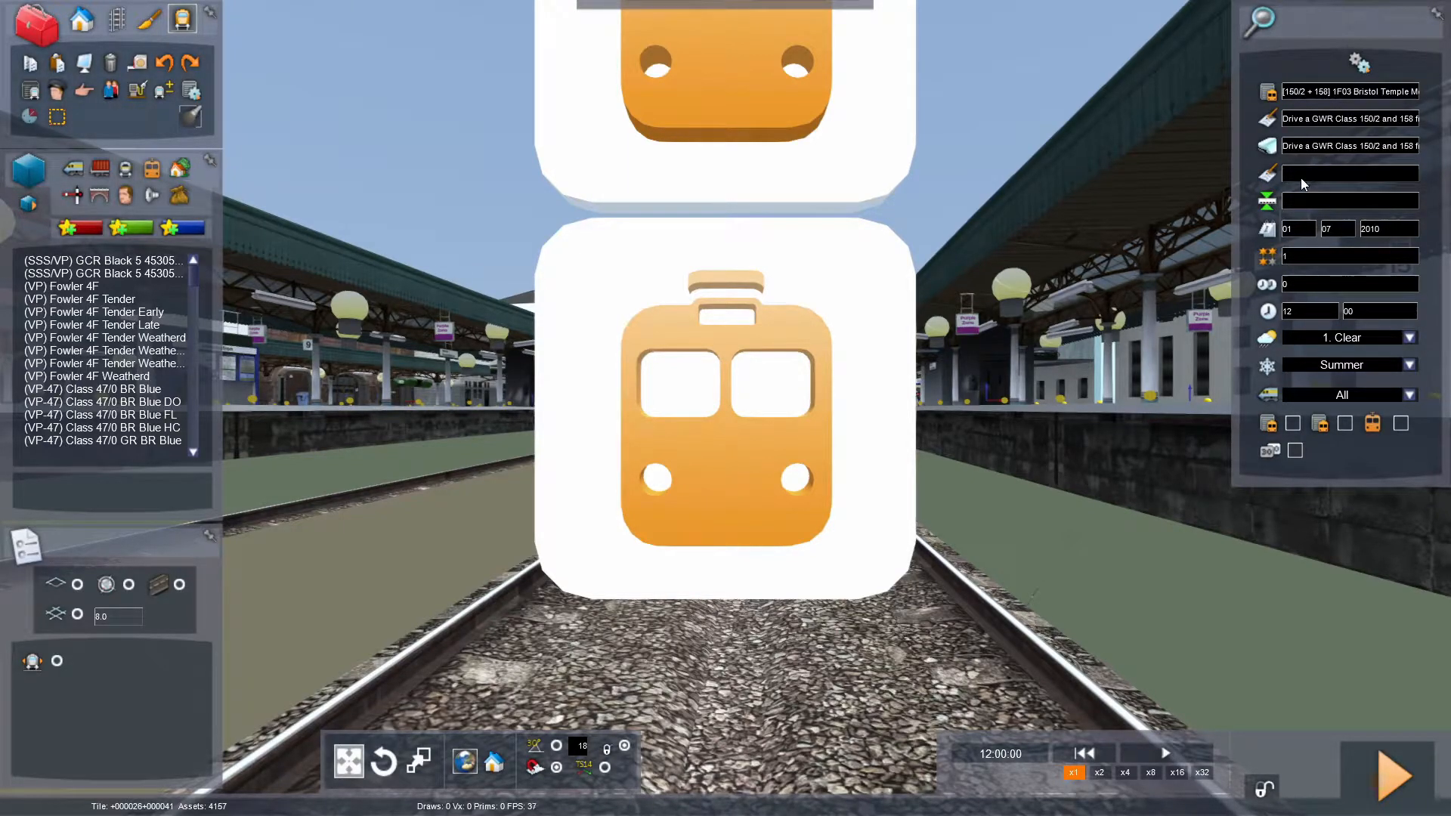
Enter "The GWRailfan" as the scenario author and "Bristol Temple Meads" as the starting location.
text(he GWra)
text(ailga)
click(1312, 201)
text(Bristol Temple Mead)
Set the scenario date to 05/06/2021.
click(1304, 232)
click(1392, 233)
key(BackSpace)
key(BackSpace)
text(21)
Set the scenario's difficulty rating to 2 and its duration to 50 minutes.
click(1323, 261)
key(BackSpace)
text(2)
click(1299, 285)
key(BackSpace)
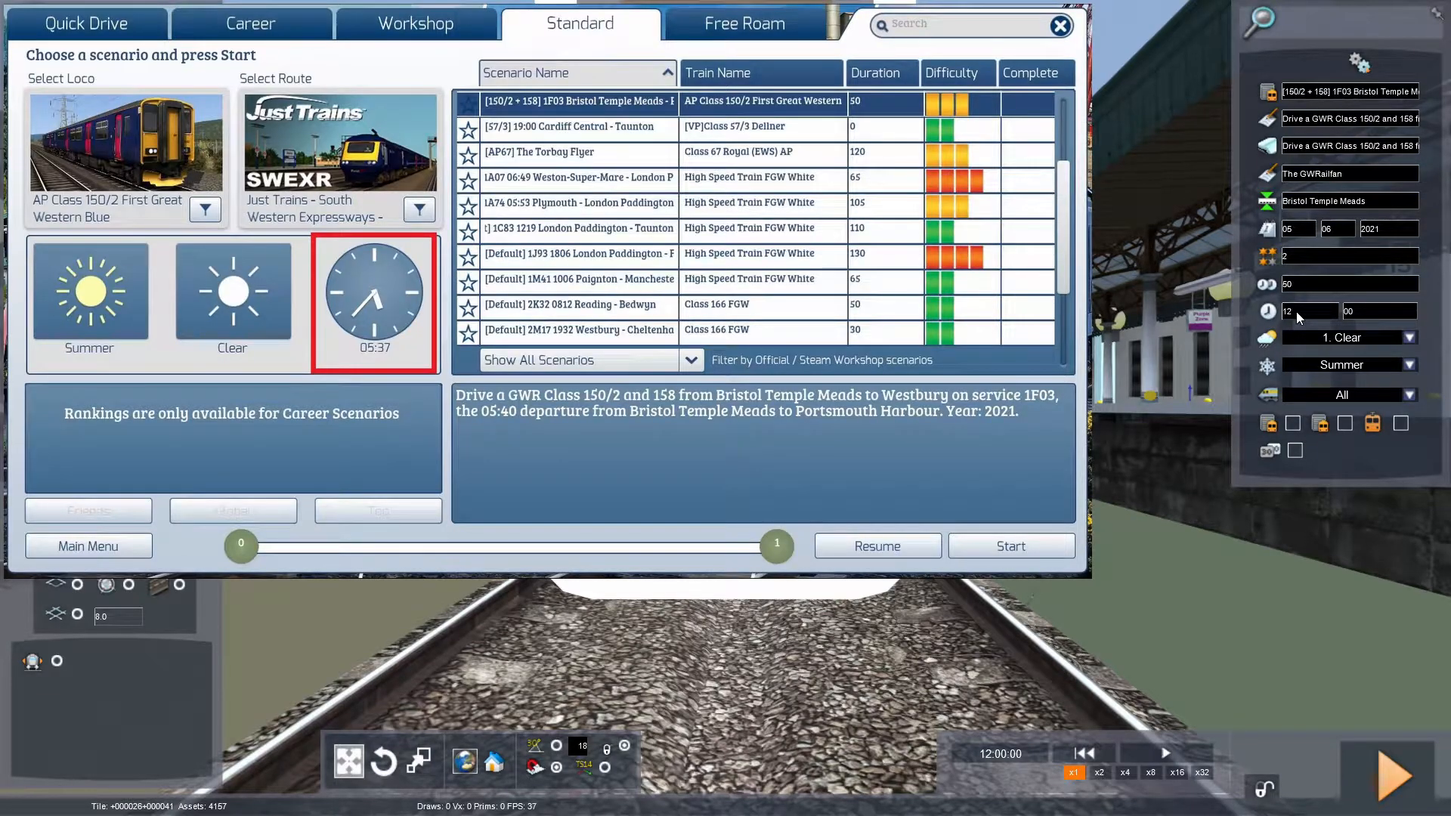
Set the scenario's start time to 05:37.
click(1296, 315)
key(BackSpace)
key(BackSpace)
text(05)
click(1380, 313)
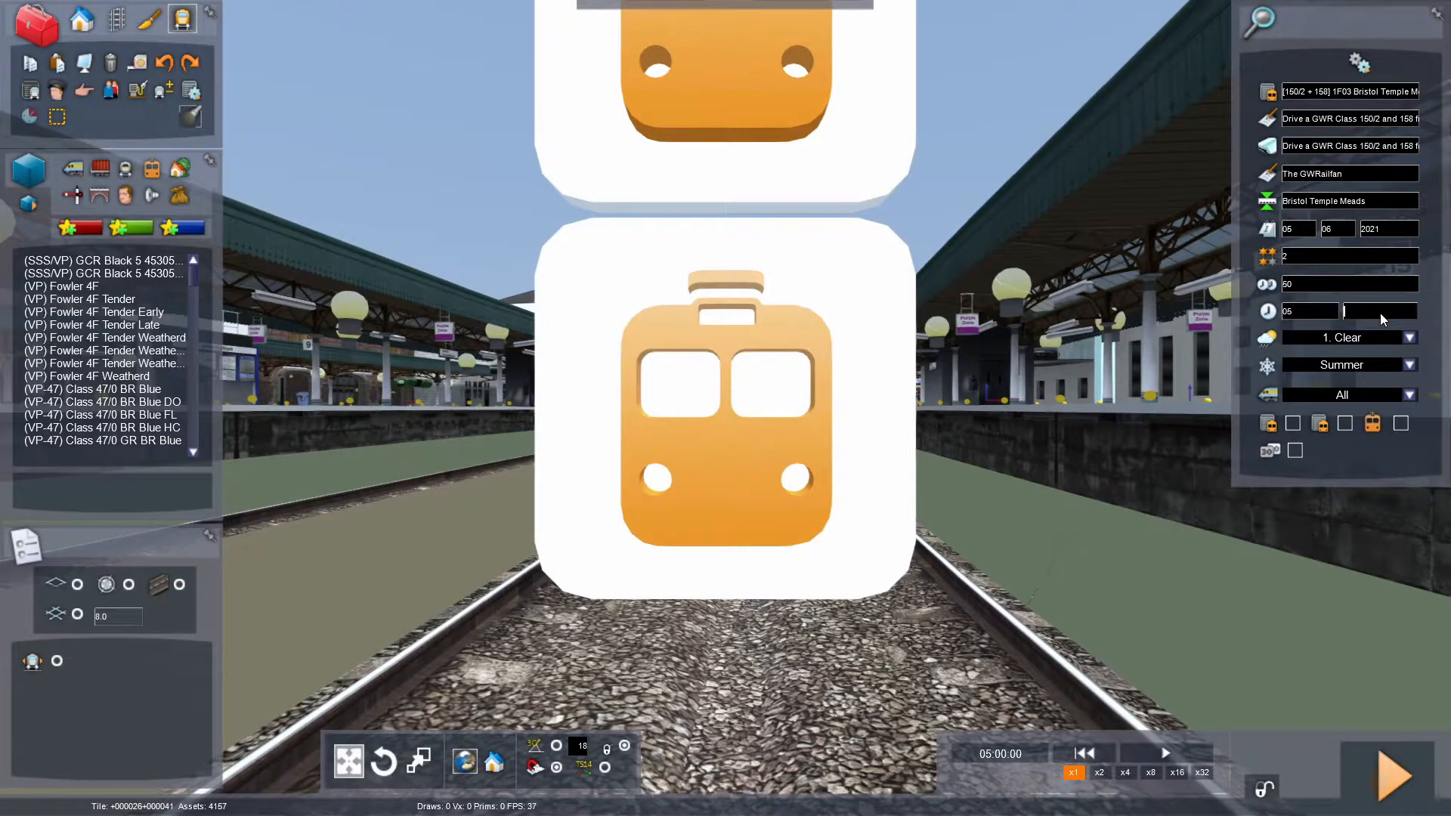
key(Return)
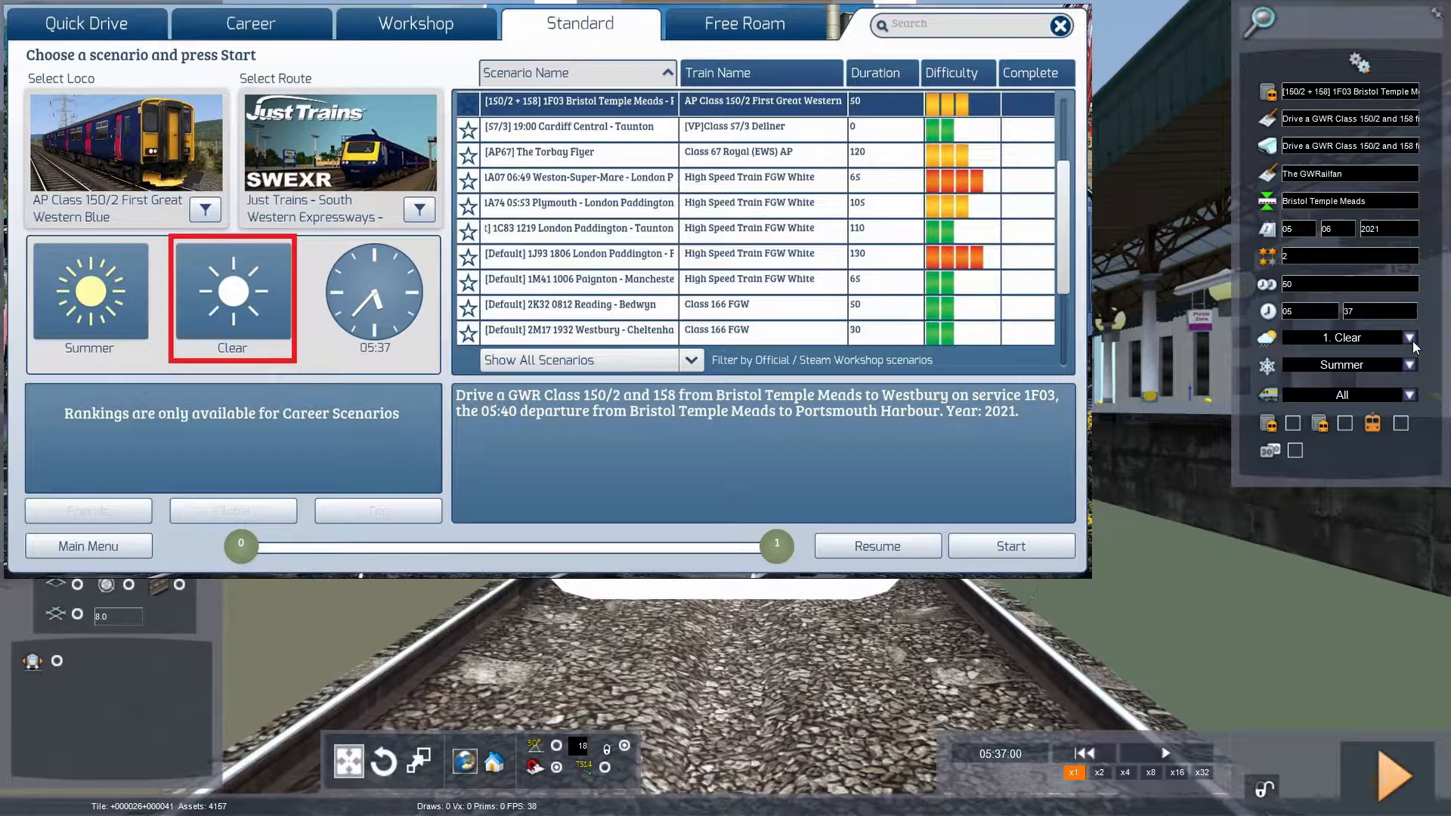
Change the scenario's weather to "2. Cloudy".
click(1412, 340)
mouse_move(1413, 362)
mouse_down()
mouse_move(1409, 447)
mouse_move(1397, 349)
mouse_up()
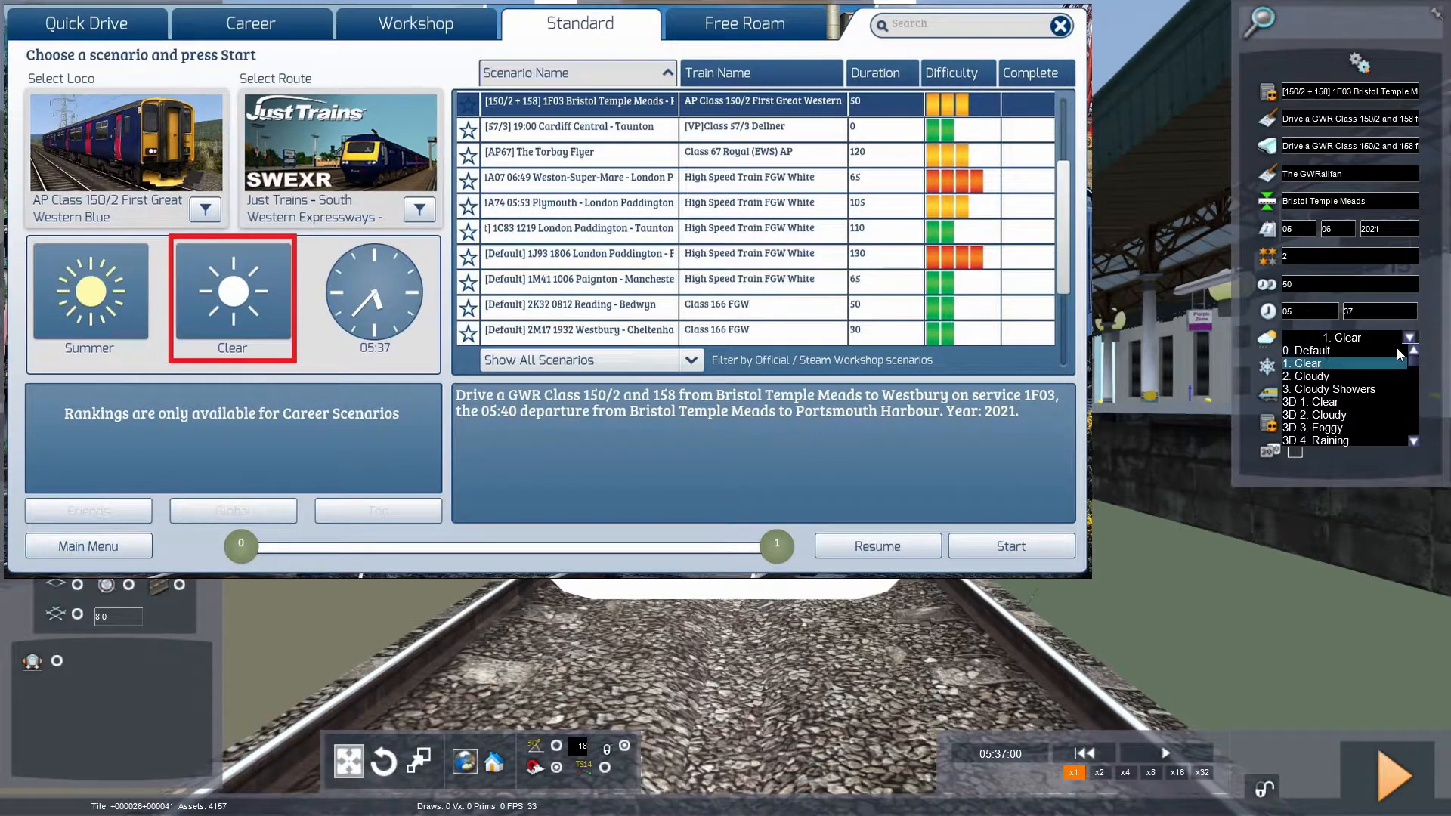
click(1364, 376)
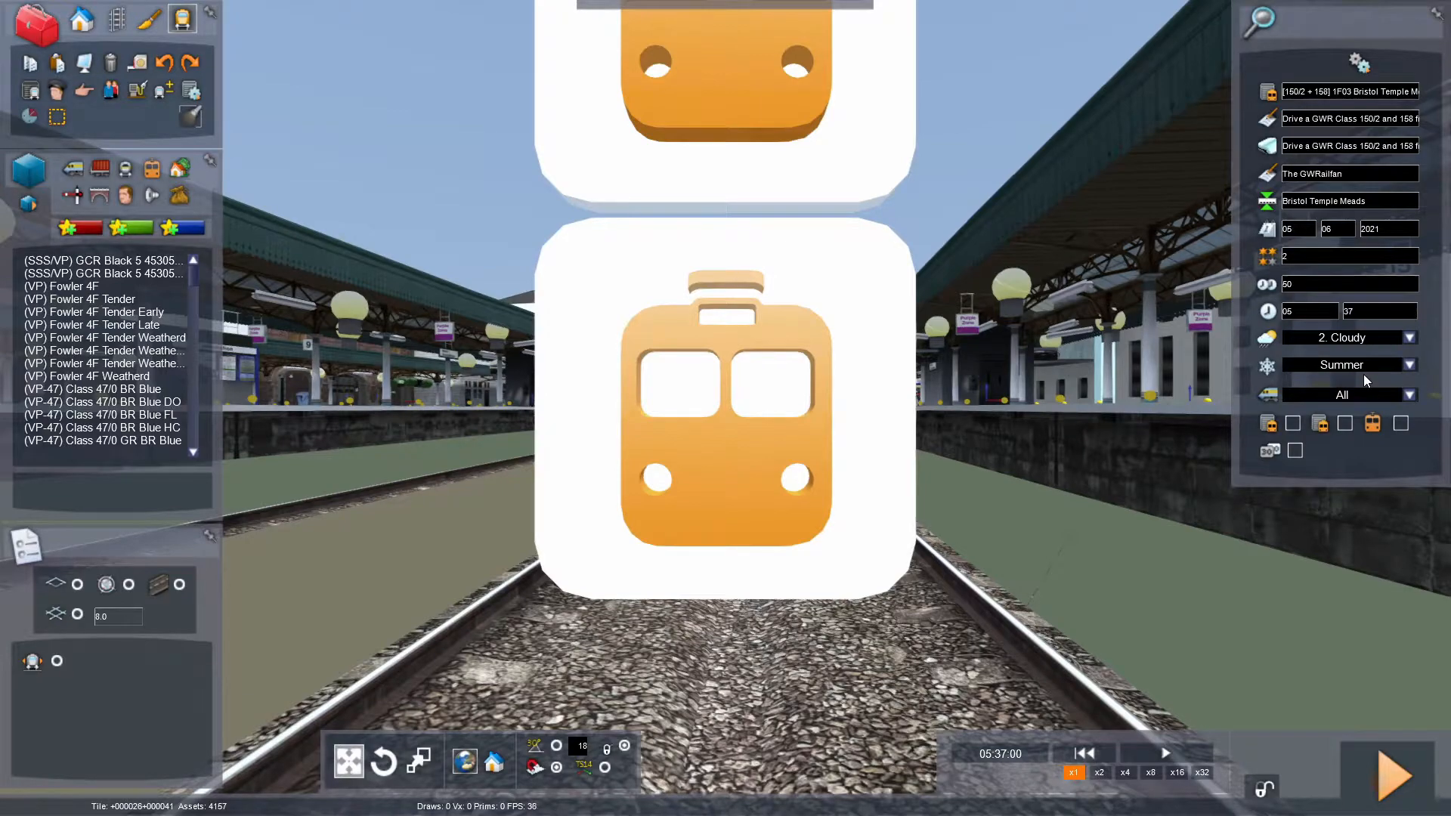
Review the season, locomotive type and remaining checkbox options, then close the scenario settings.
click(1409, 366)
click(1409, 366)
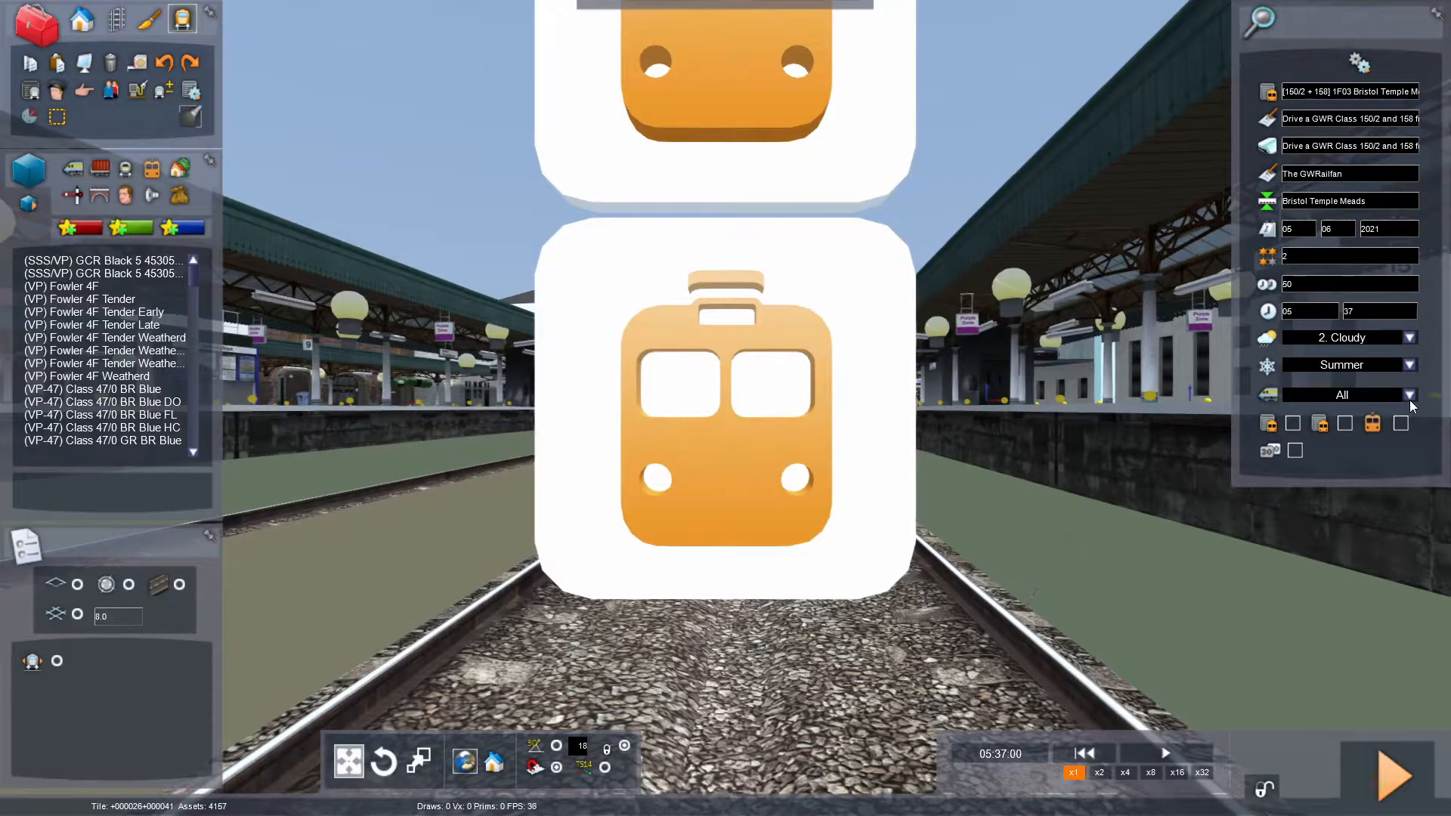
click(1410, 395)
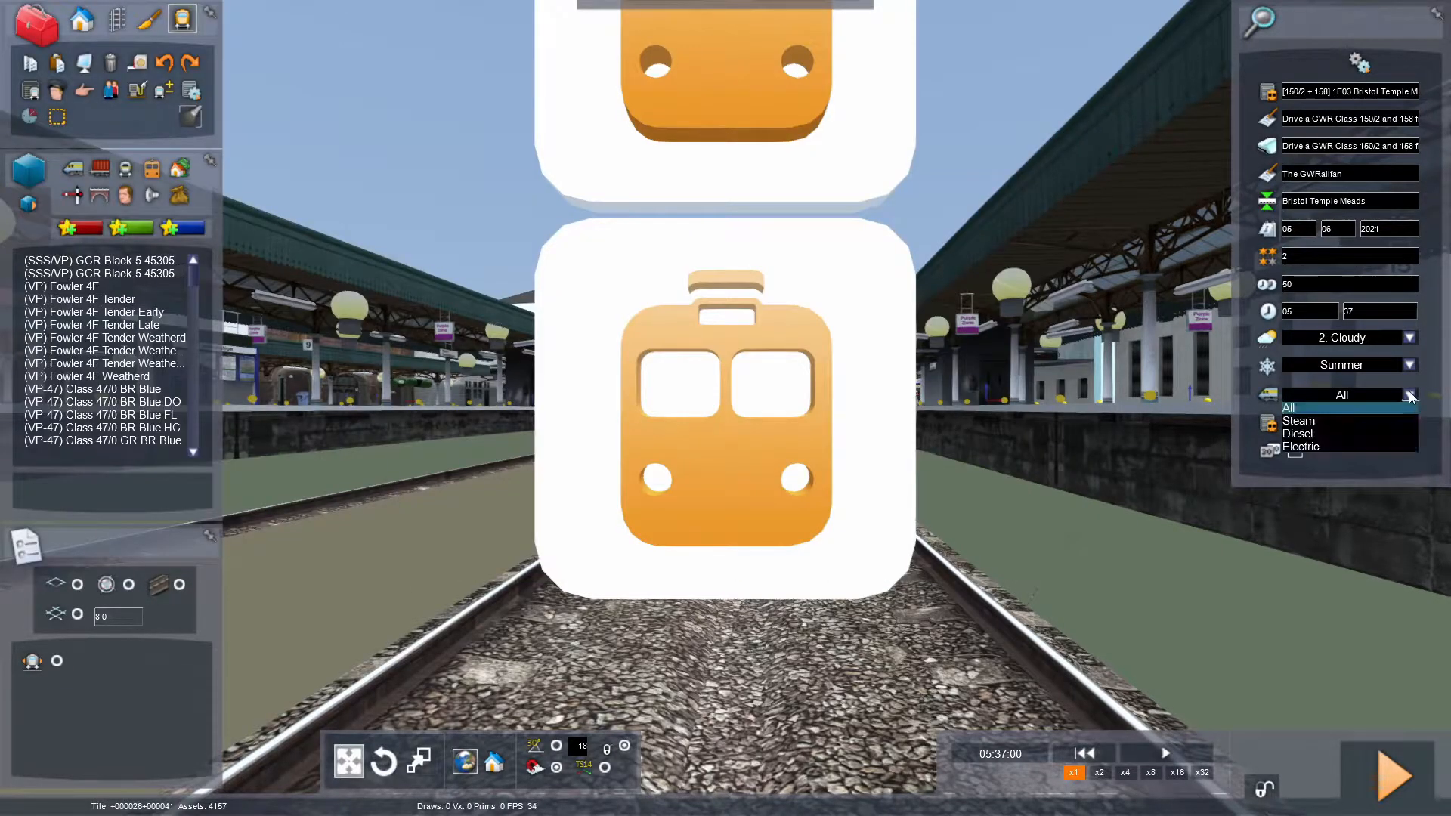
click(1410, 395)
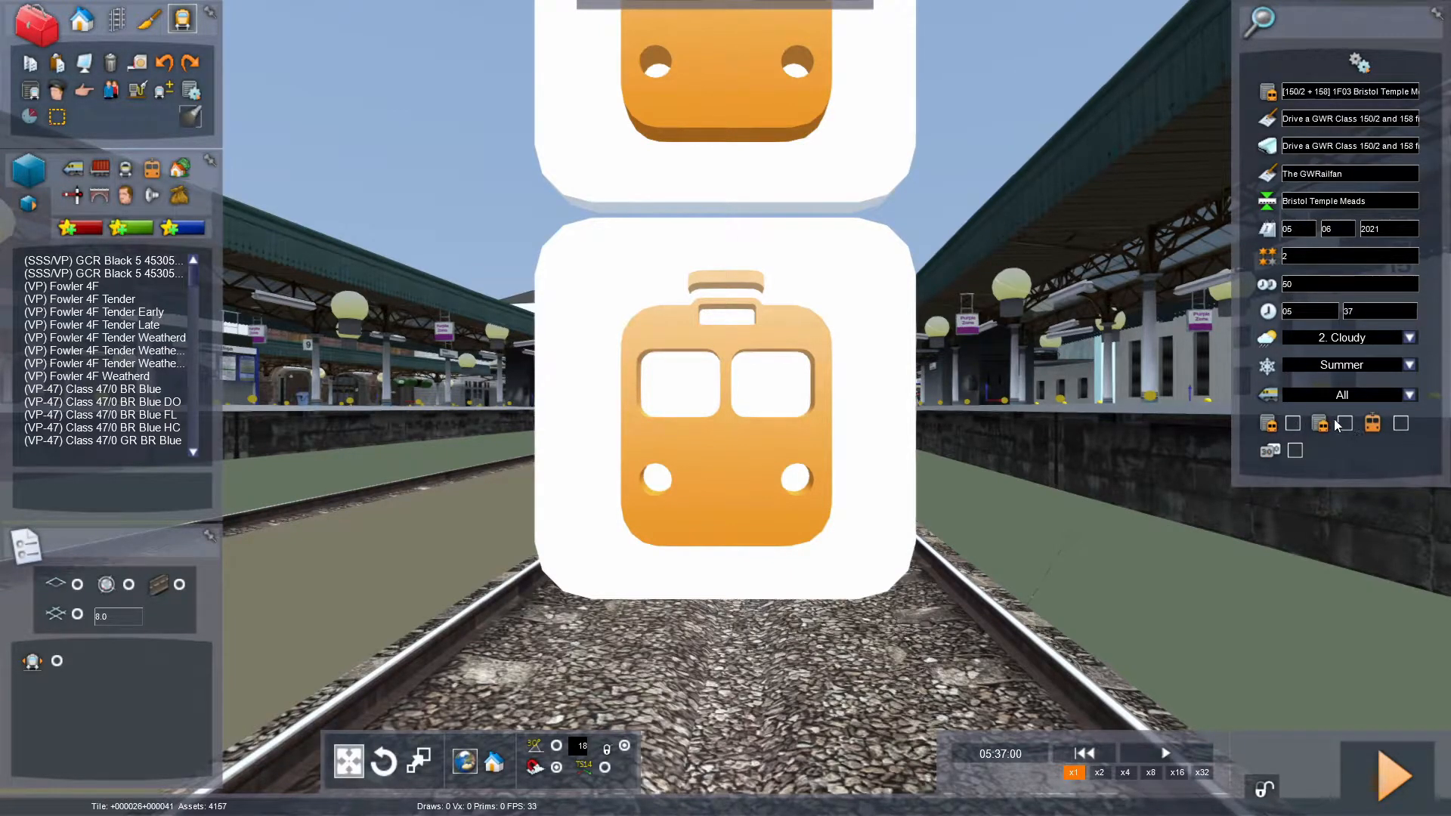
click(1400, 423)
click(1403, 424)
click(1072, 142)
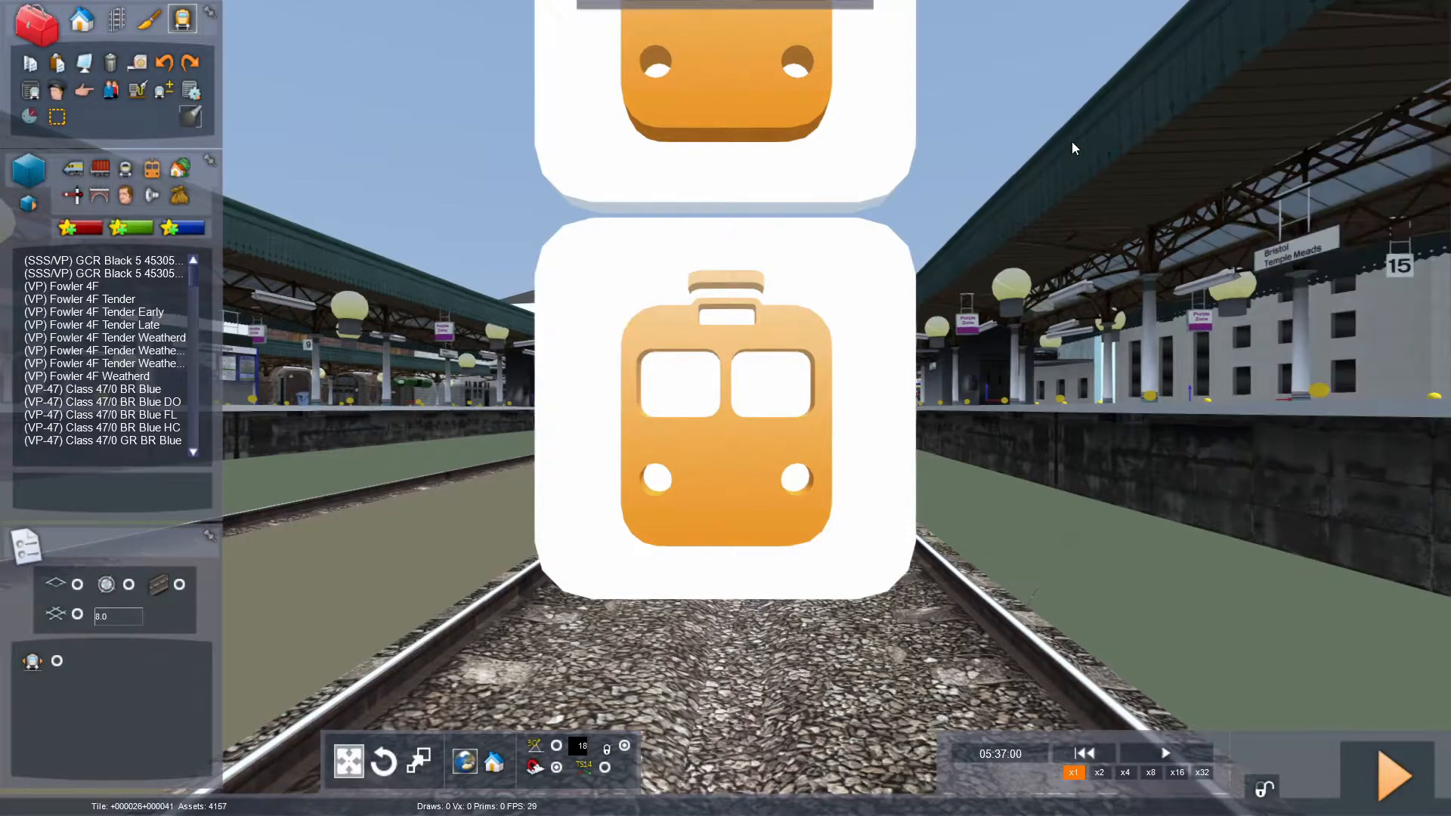
Look over the Bristol Temple Meads tracks and examine the stack of train-icon markers beside platform 13.
right_drag(1071, 142, 1077, 143)
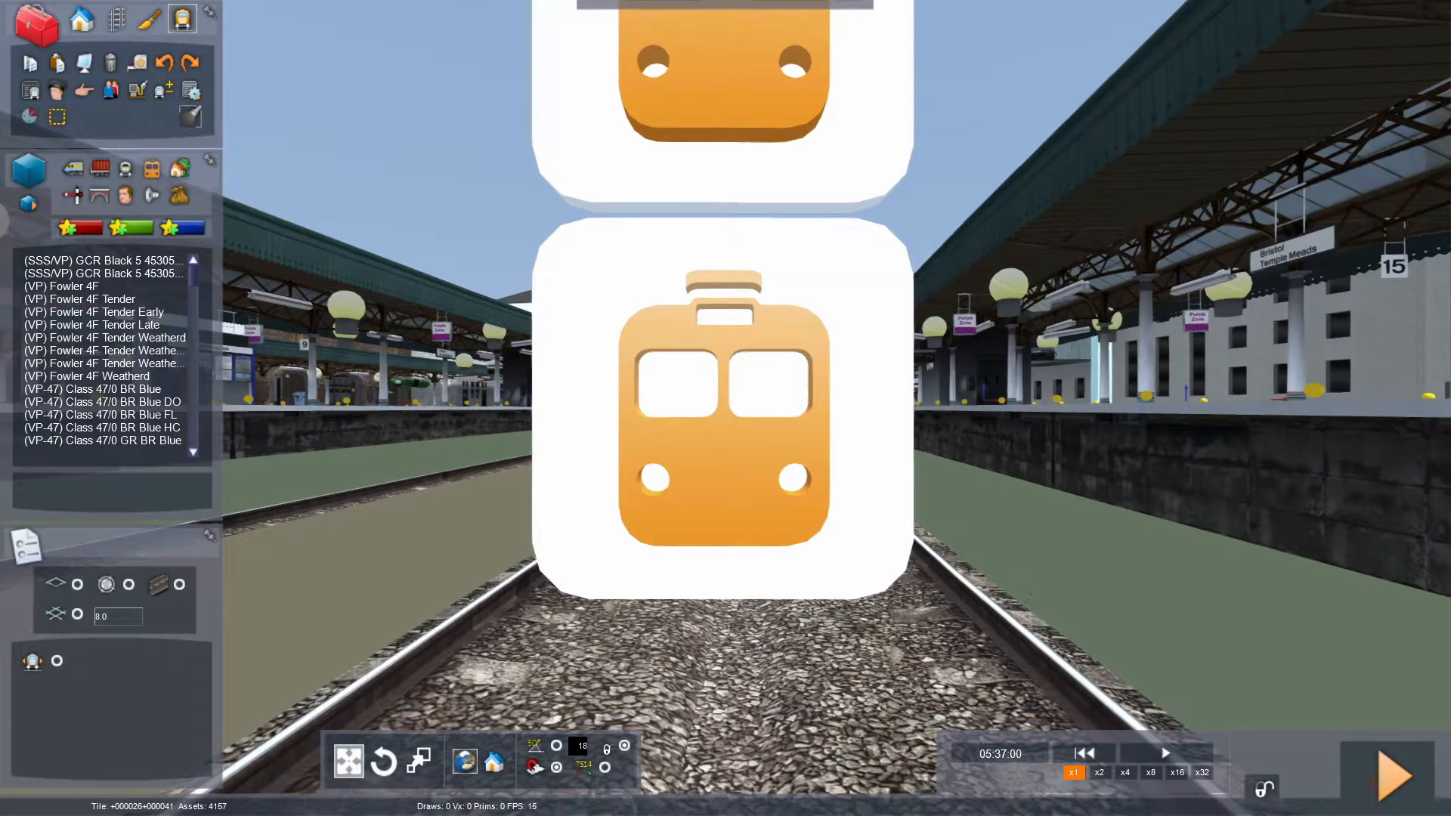
mouse_move(1072, 142)
right_down()
mouse_move(1105, 159)
mouse_move(1089, 161)
mouse_move(1087, 143)
mouse_move(1095, 198)
mouse_move(1088, 164)
right_up()
key(Down)
key(Down)
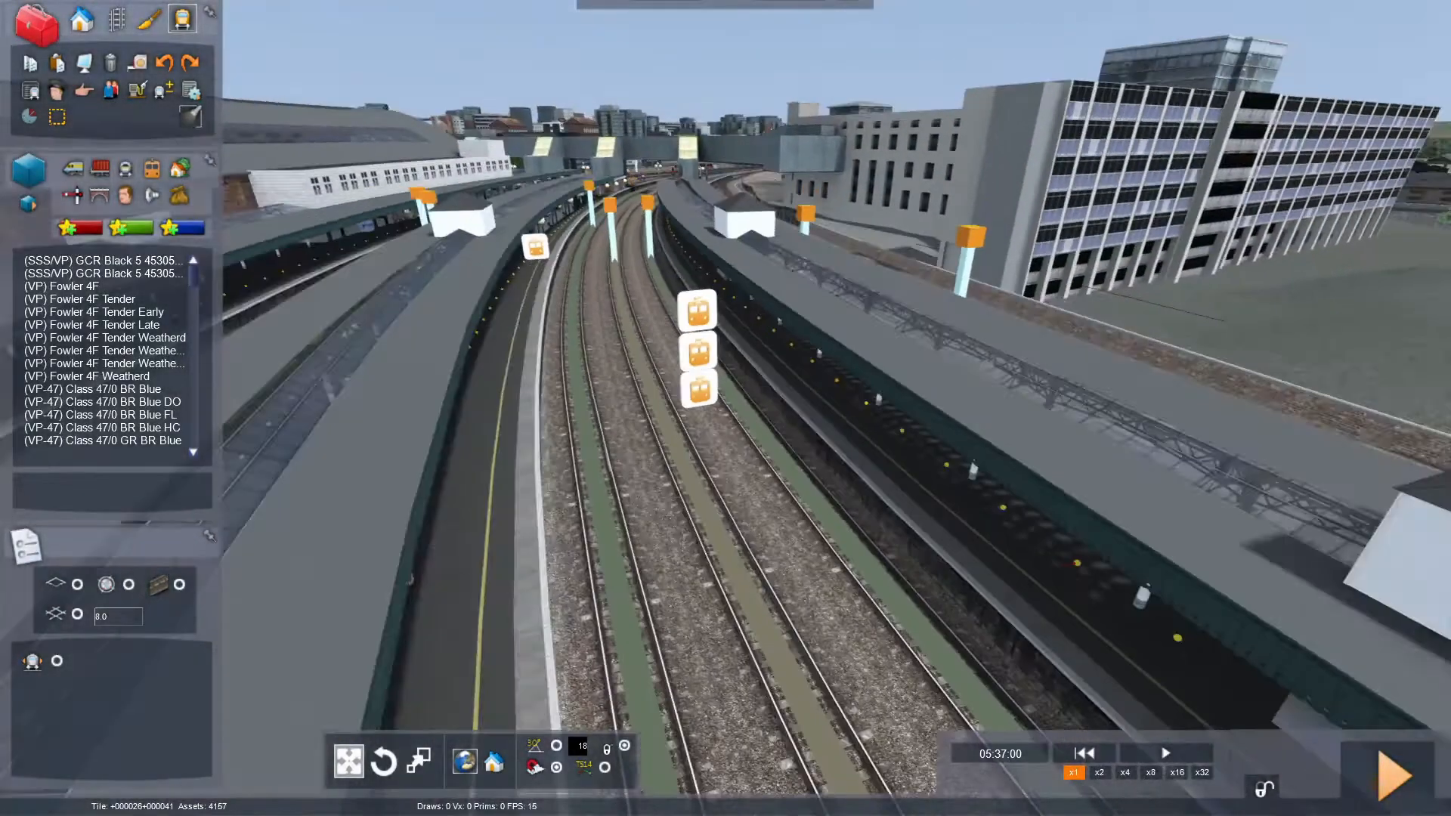
key(Down)
key(Right)
key(Right)
mouse_move(1095, 216)
right_down()
mouse_move(1075, 209)
mouse_move(1110, 225)
mouse_move(1118, 210)
mouse_move(1114, 246)
right_up()
key(Up)
key(Up)
key(Left)
click(812, 471)
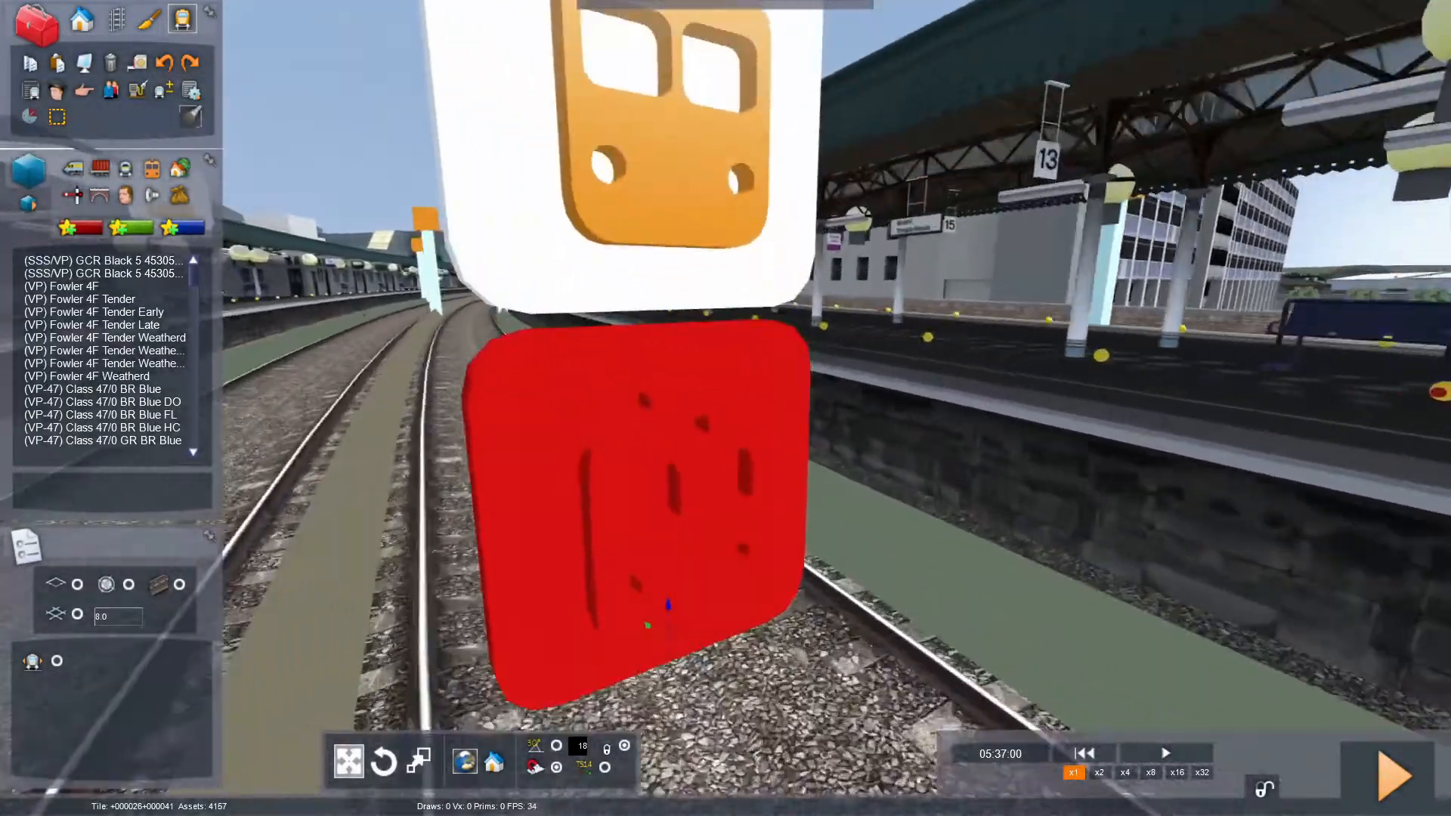
right_drag(869, 451, 841, 460)
key(Down)
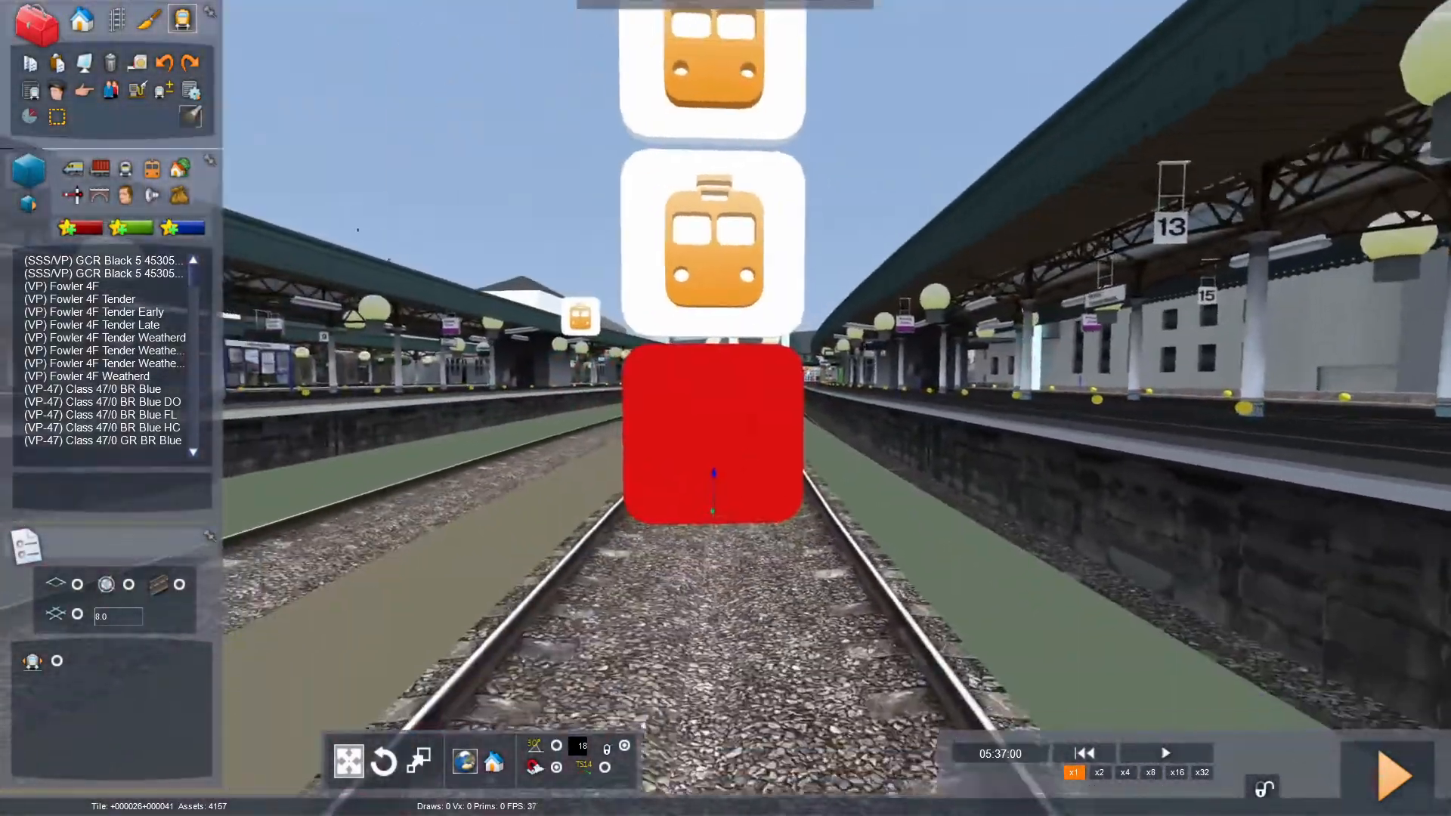
key(Up)
click(1008, 387)
key(Up)
right_drag(1009, 387, 1029, 374)
key(Down)
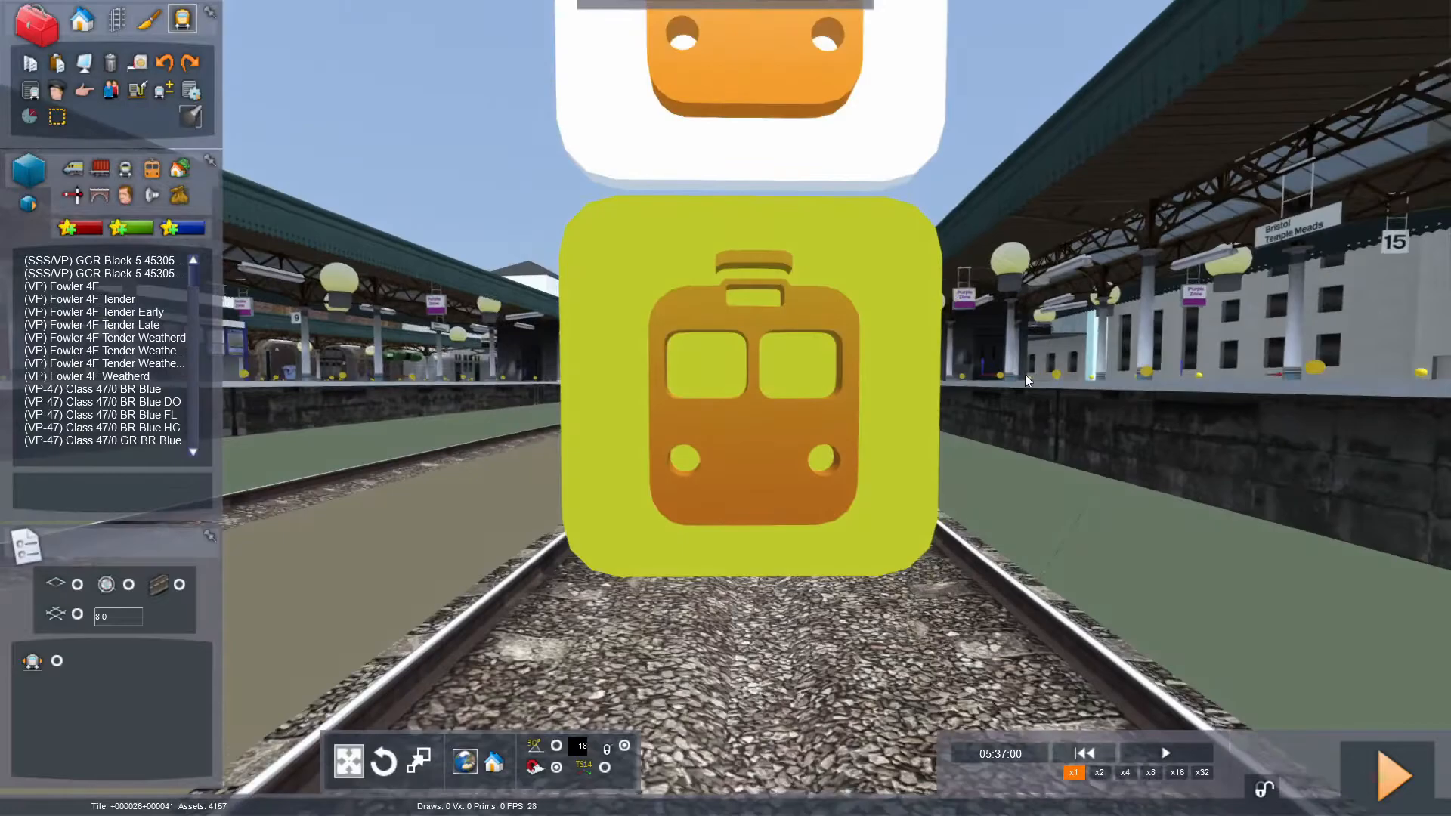
Move the lowest train-icon marker out of the stack onto the track on the other side of the island platform.
click(738, 393)
key(Left)
mouse_move(737, 393)
right_down()
mouse_move(771, 408)
mouse_move(832, 386)
mouse_move(889, 328)
right_up()
key(Down)
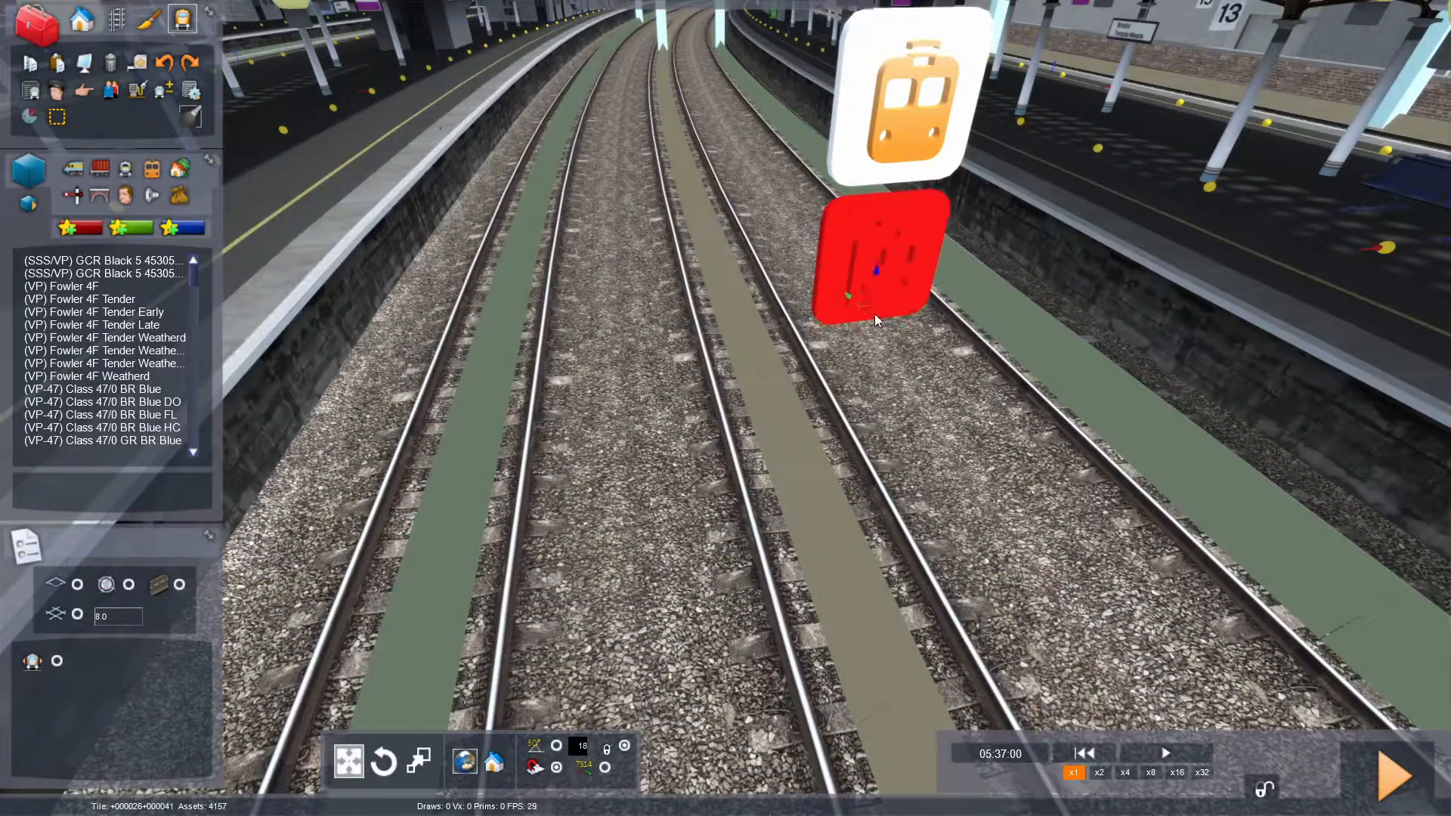
mouse_move(878, 313)
mouse_down()
mouse_move(777, 375)
mouse_move(963, 396)
mouse_up()
key(Right)
mouse_move(964, 396)
right_down()
mouse_move(949, 412)
mouse_move(703, 400)
right_up()
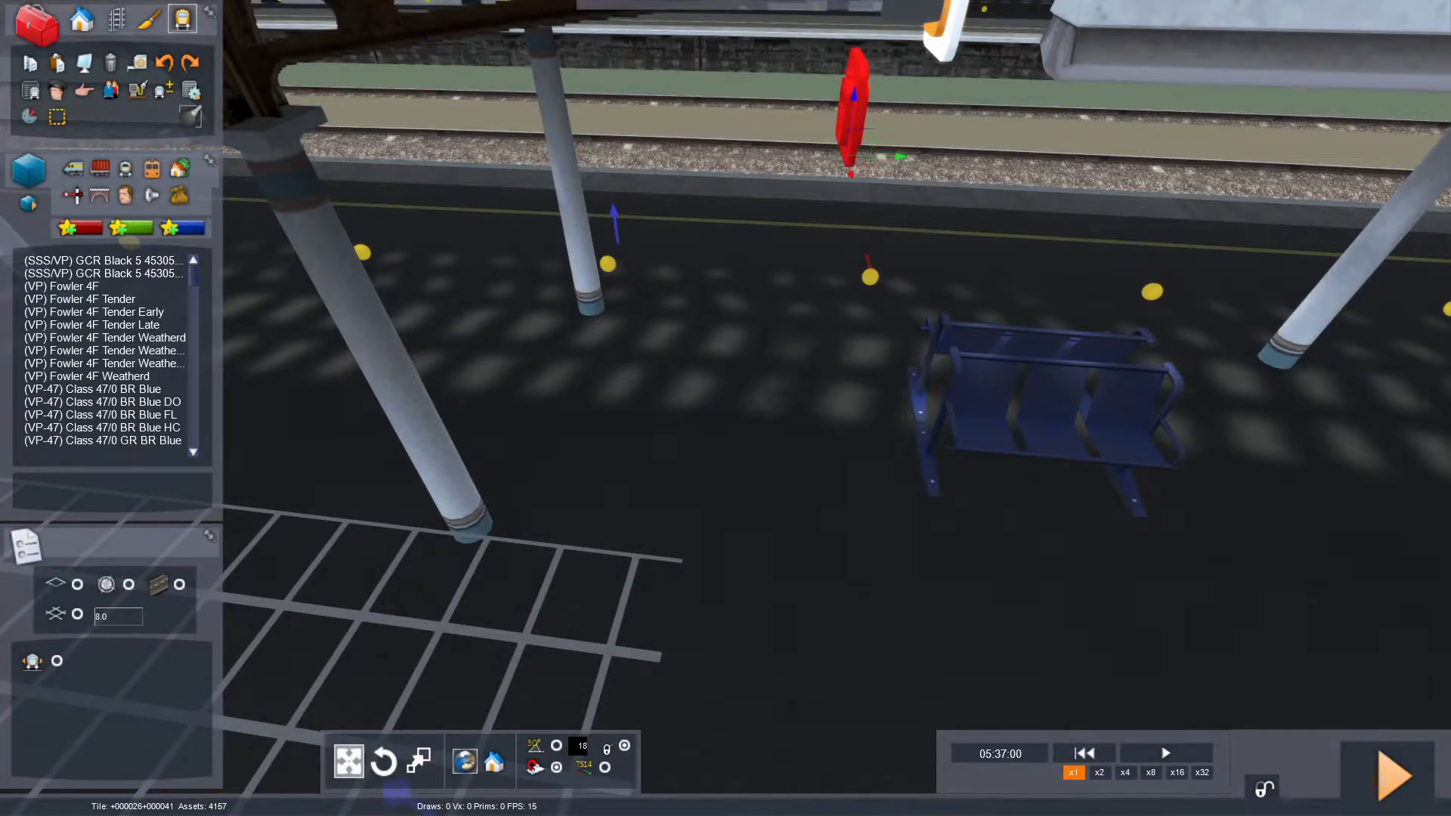
mouse_move(1022, 321)
right_down()
mouse_move(1001, 280)
mouse_move(1022, 325)
right_up()
key(Up)
key(Right)
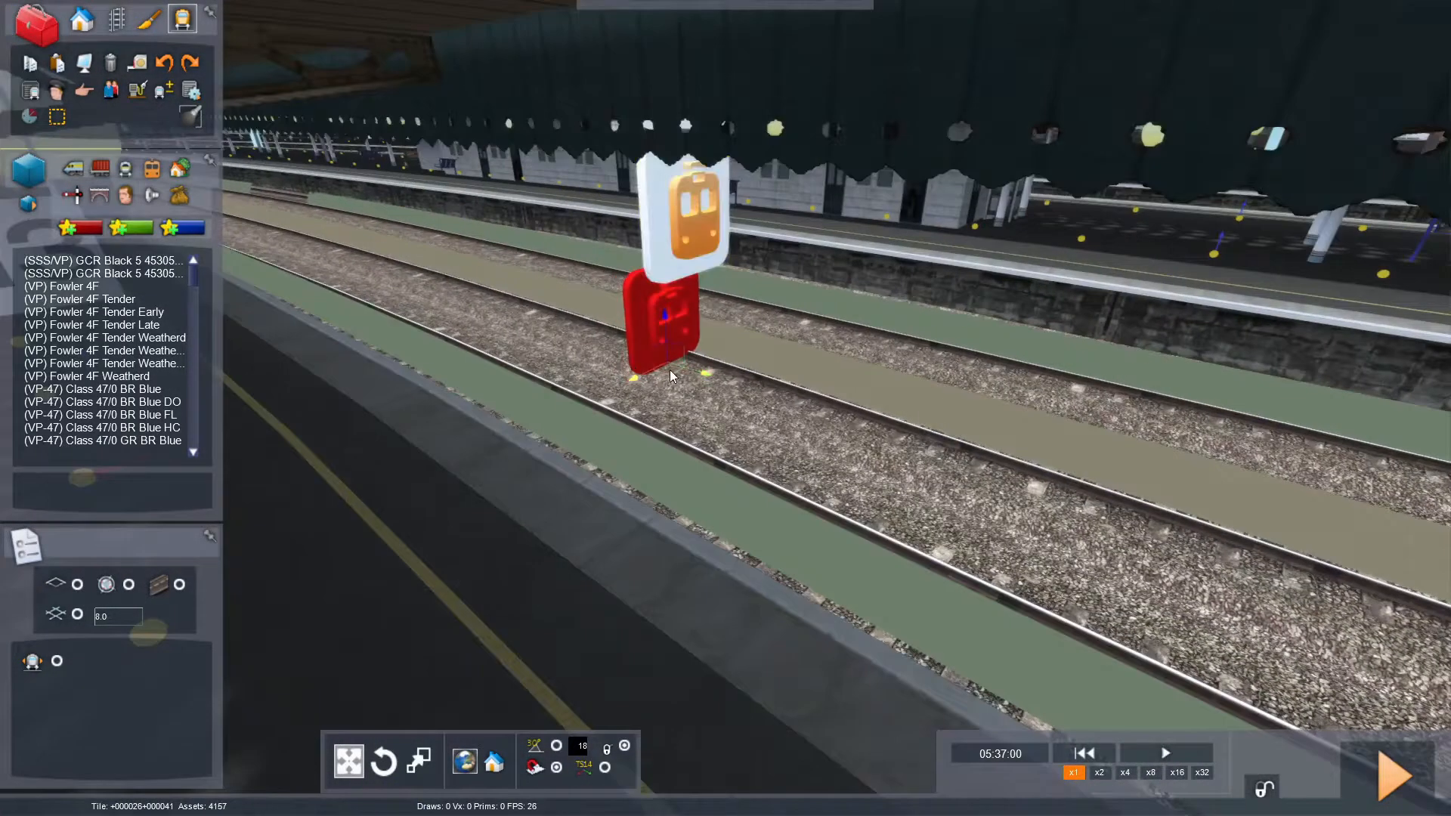
mouse_move(709, 479)
mouse_down()
mouse_move(726, 559)
mouse_move(769, 574)
mouse_up()
scroll(768, 574, down, 4)
right_drag(768, 574, 583, 429)
scroll(583, 428, down, 2)
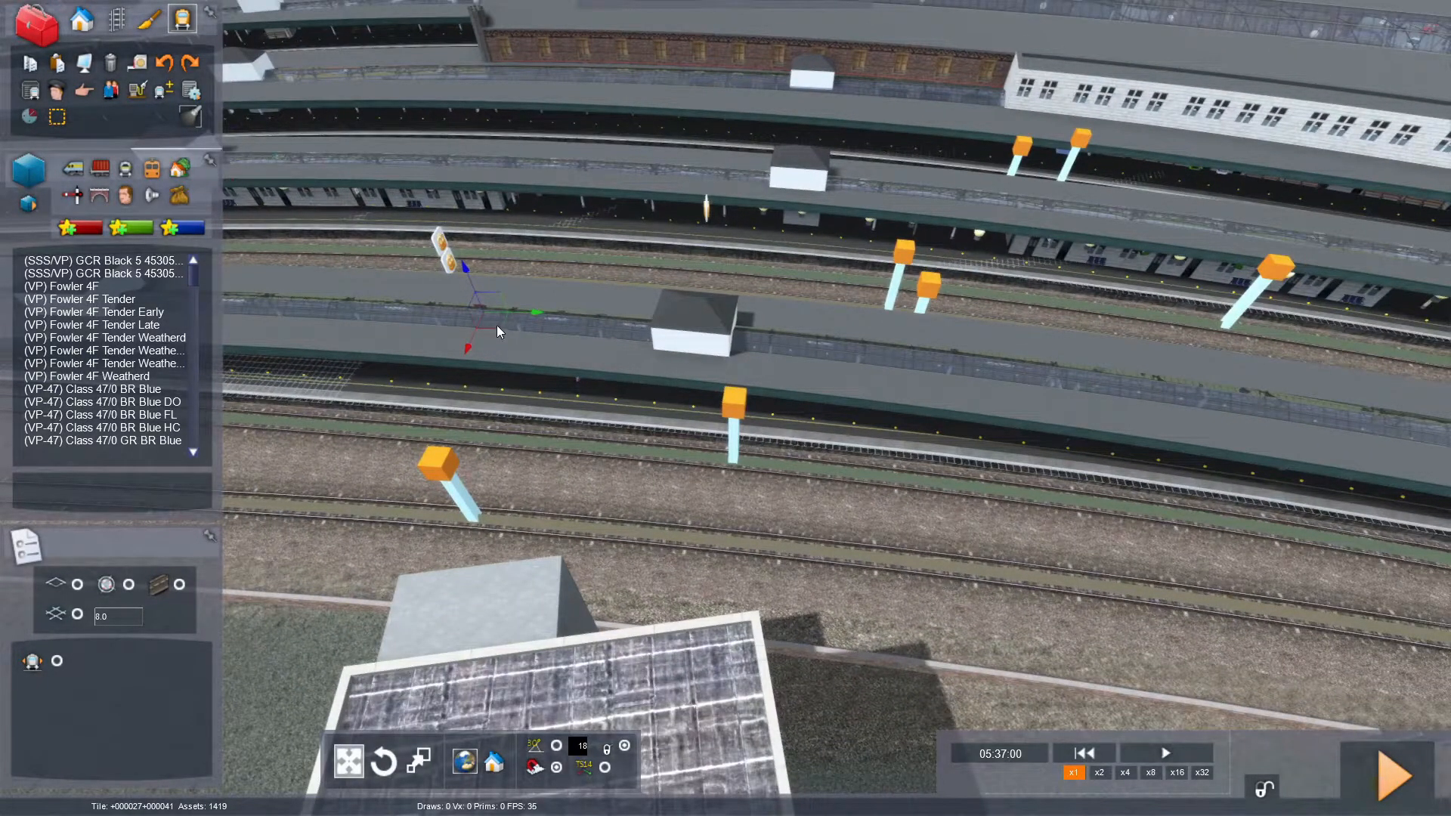
mouse_move(497, 329)
mouse_down()
mouse_move(610, 430)
mouse_move(804, 498)
mouse_move(1045, 527)
mouse_up()
click(795, 543)
Check the relocated train-icon marker's position against the surrounding tracks, platforms and the remaining marker stack.
mouse_move(872, 534)
right_down()
mouse_move(1035, 514)
mouse_move(1113, 481)
right_up()
key(Up)
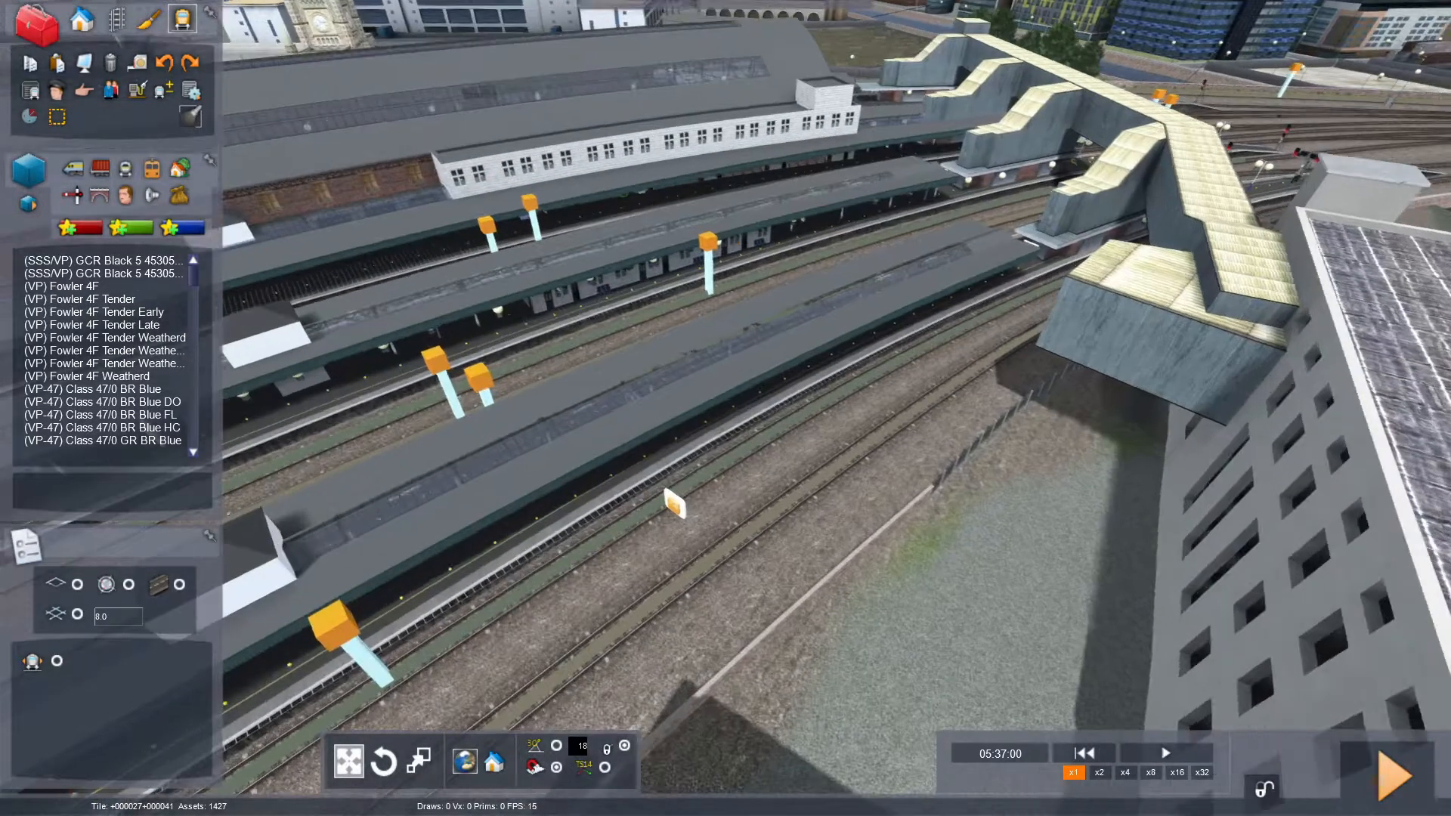
key(Up)
right_drag(795, 542, 854, 549)
key(Up)
key(Up)
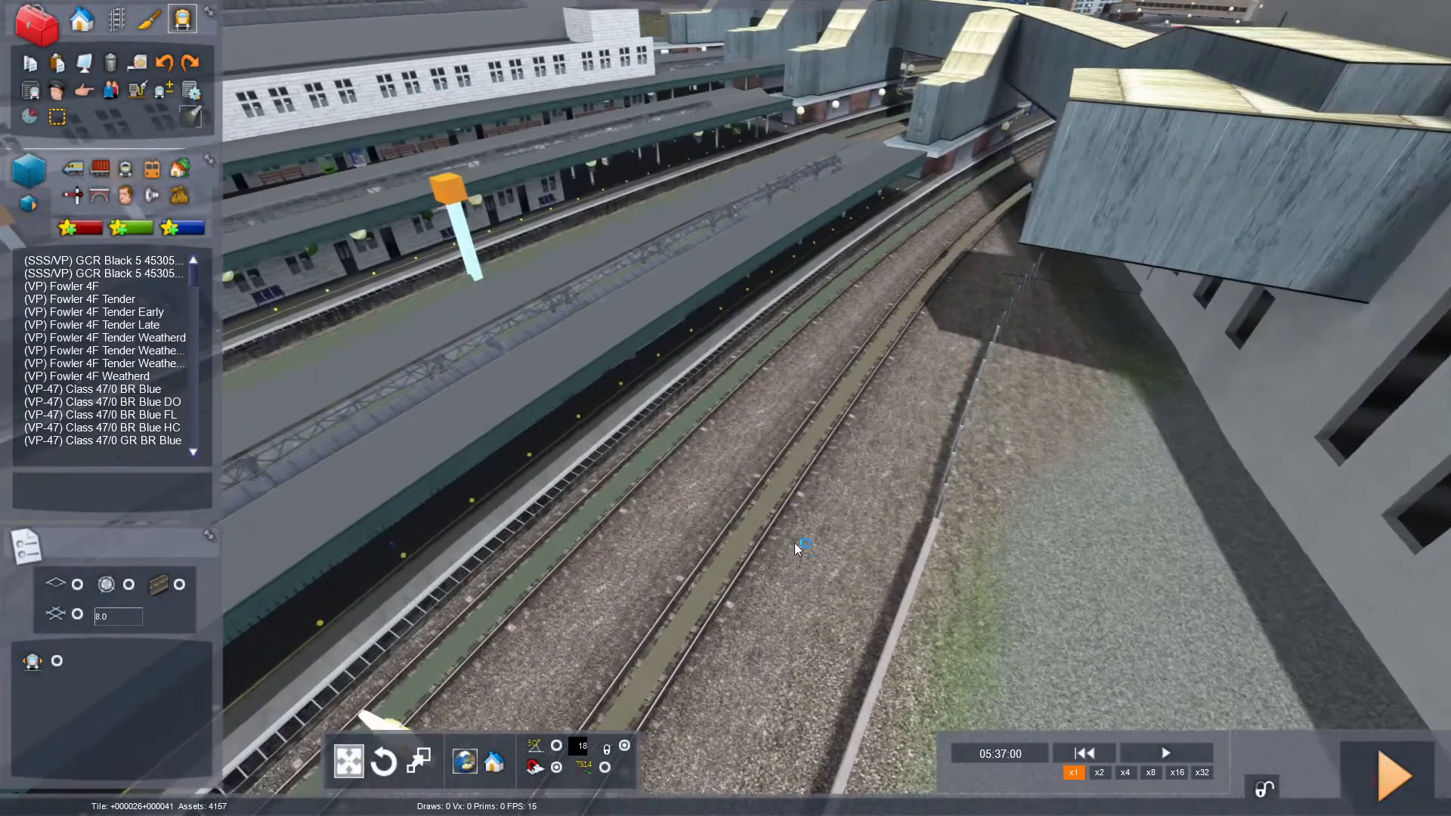
key(Up)
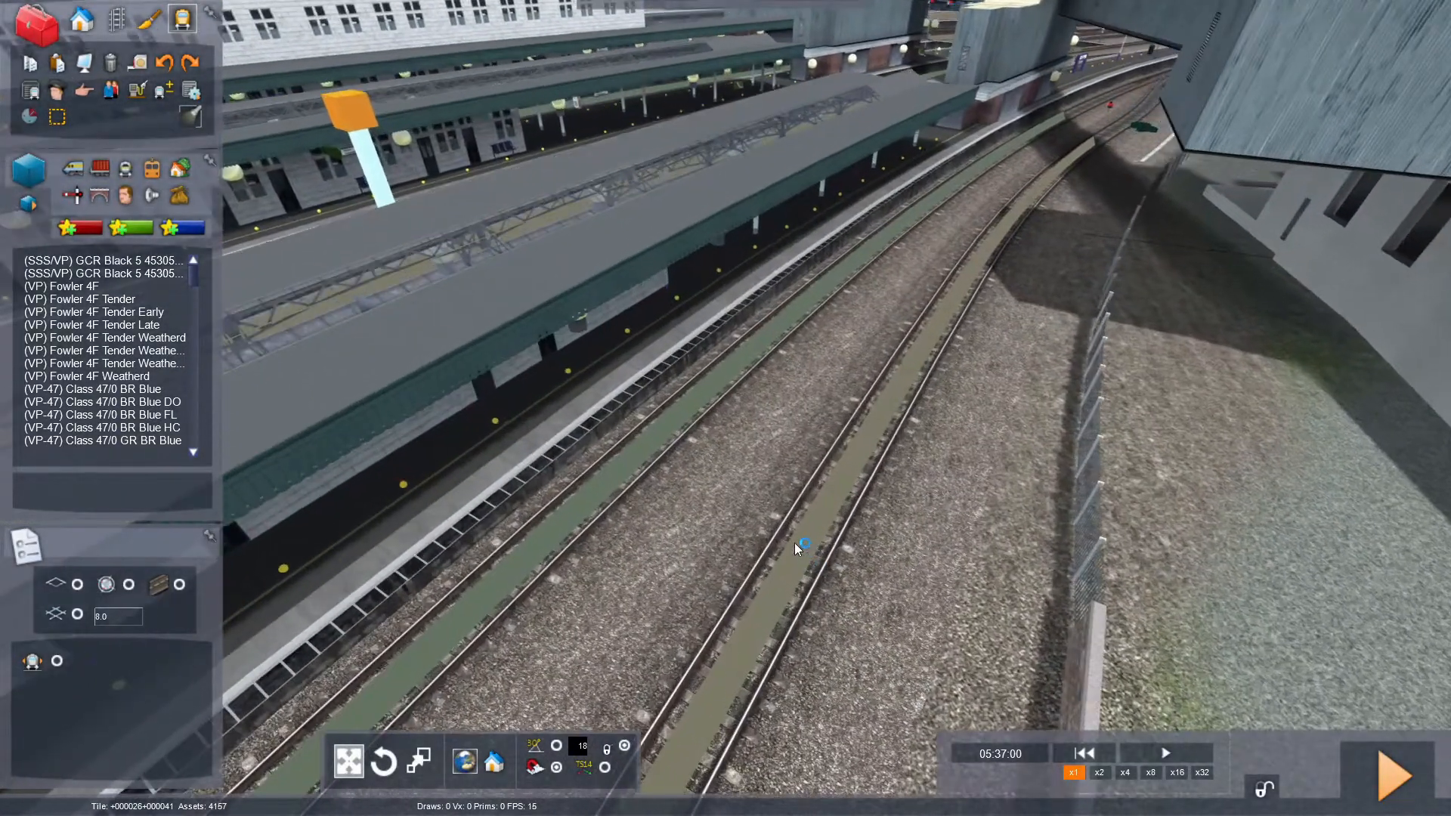
right_drag(795, 549, 896, 374)
key(Up)
key(Down)
key(Left)
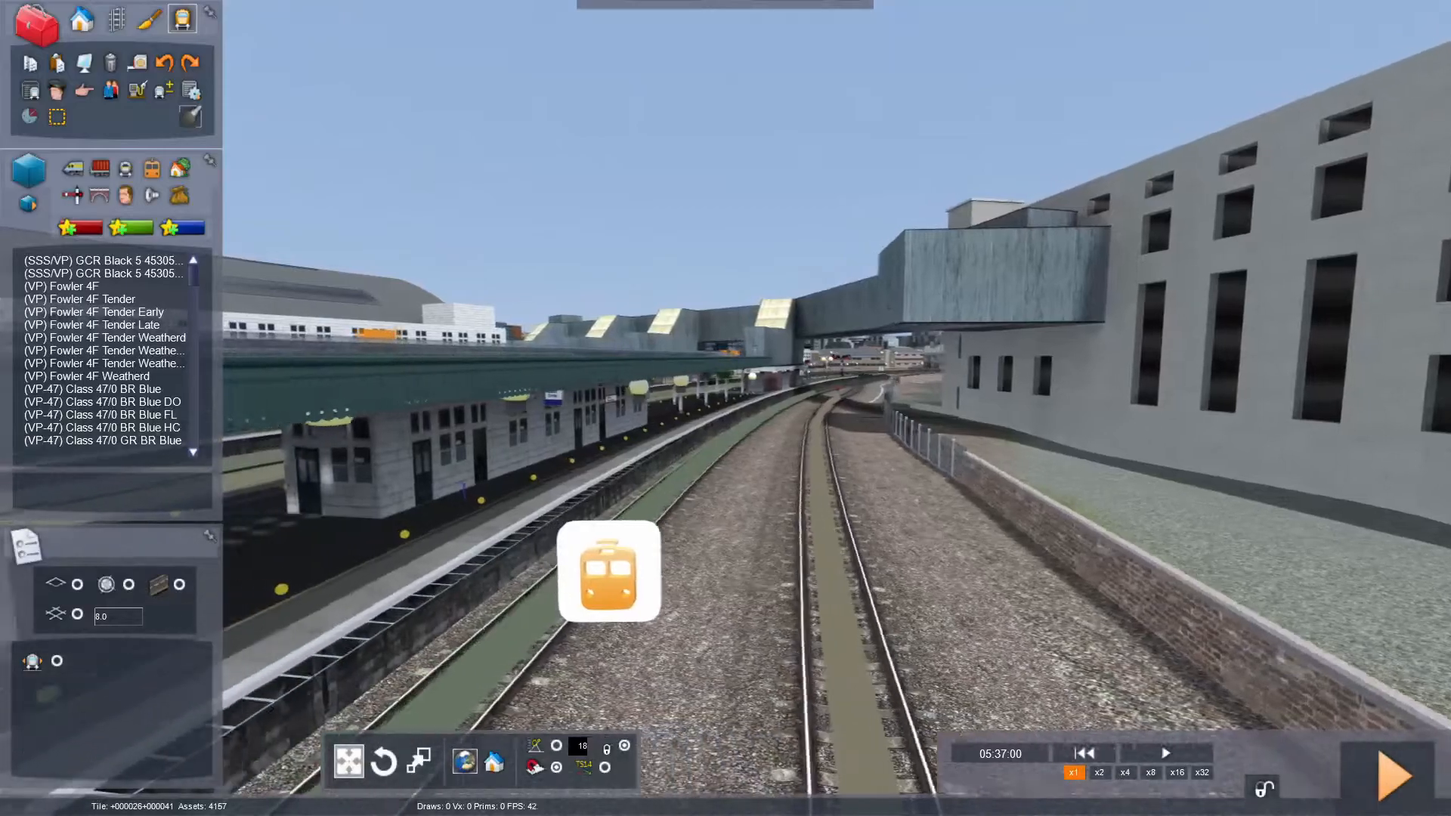
key(Left)
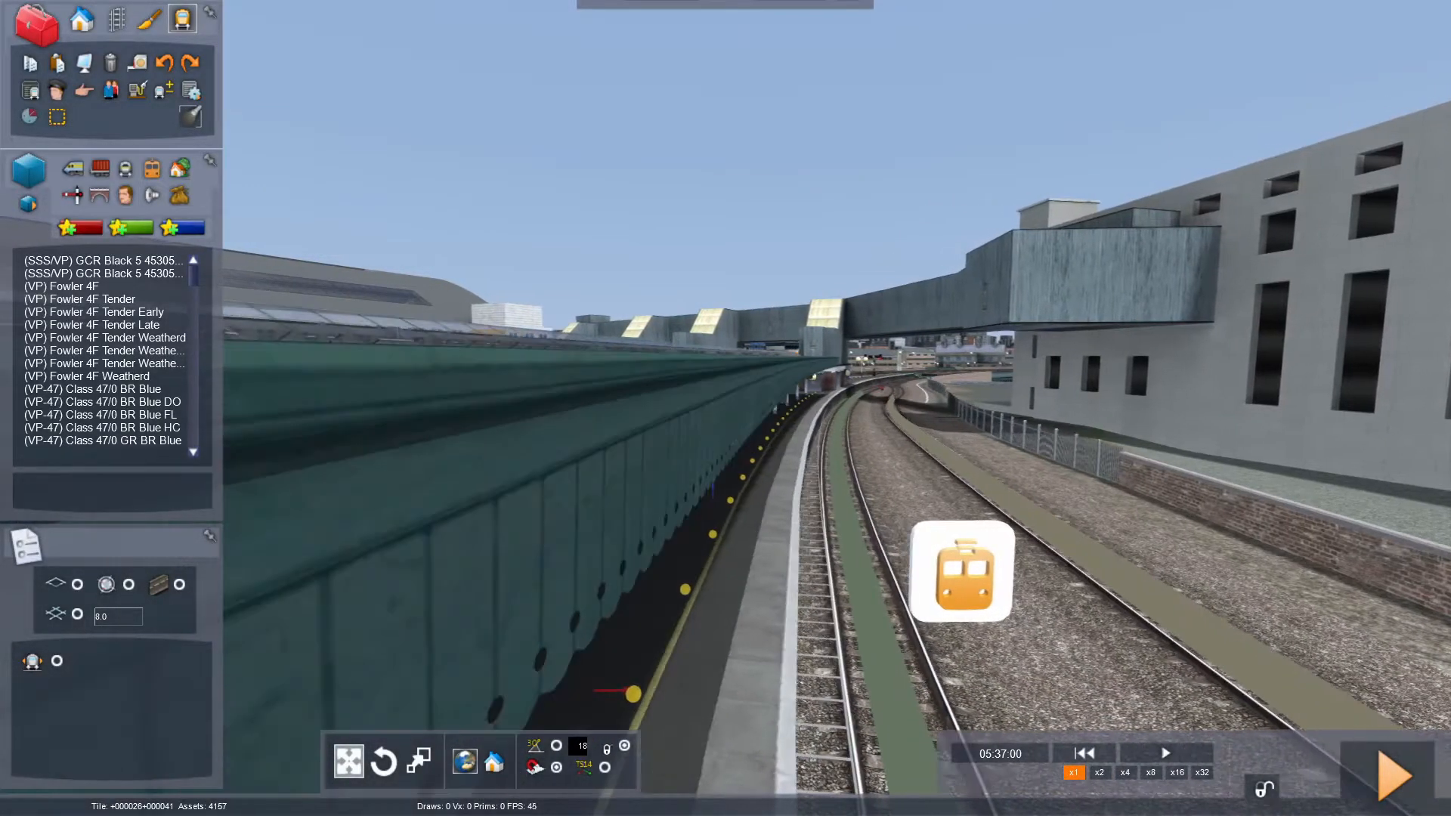
key(Left)
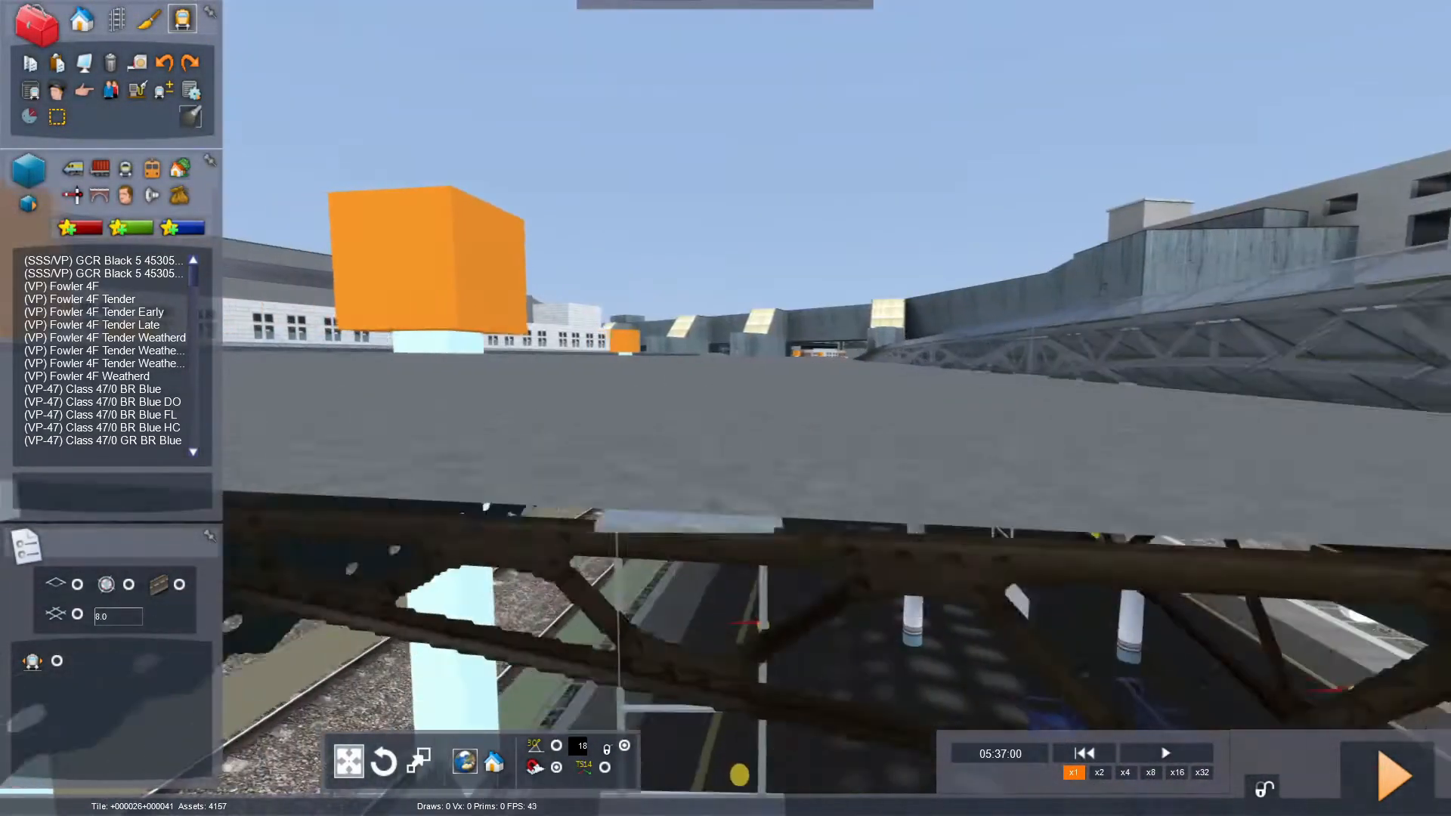
key(Left)
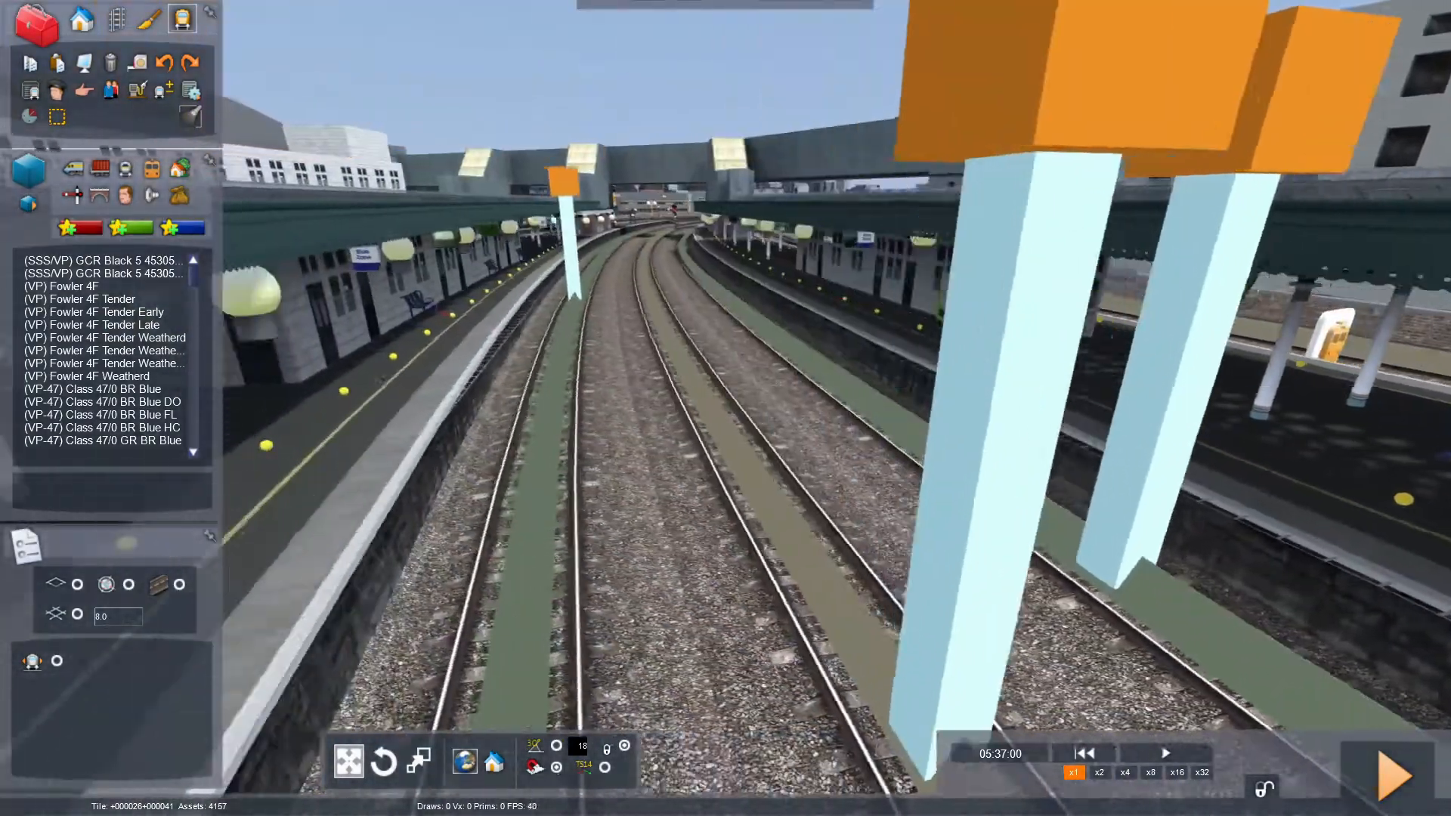
key(Down)
key(Down)
key(Right)
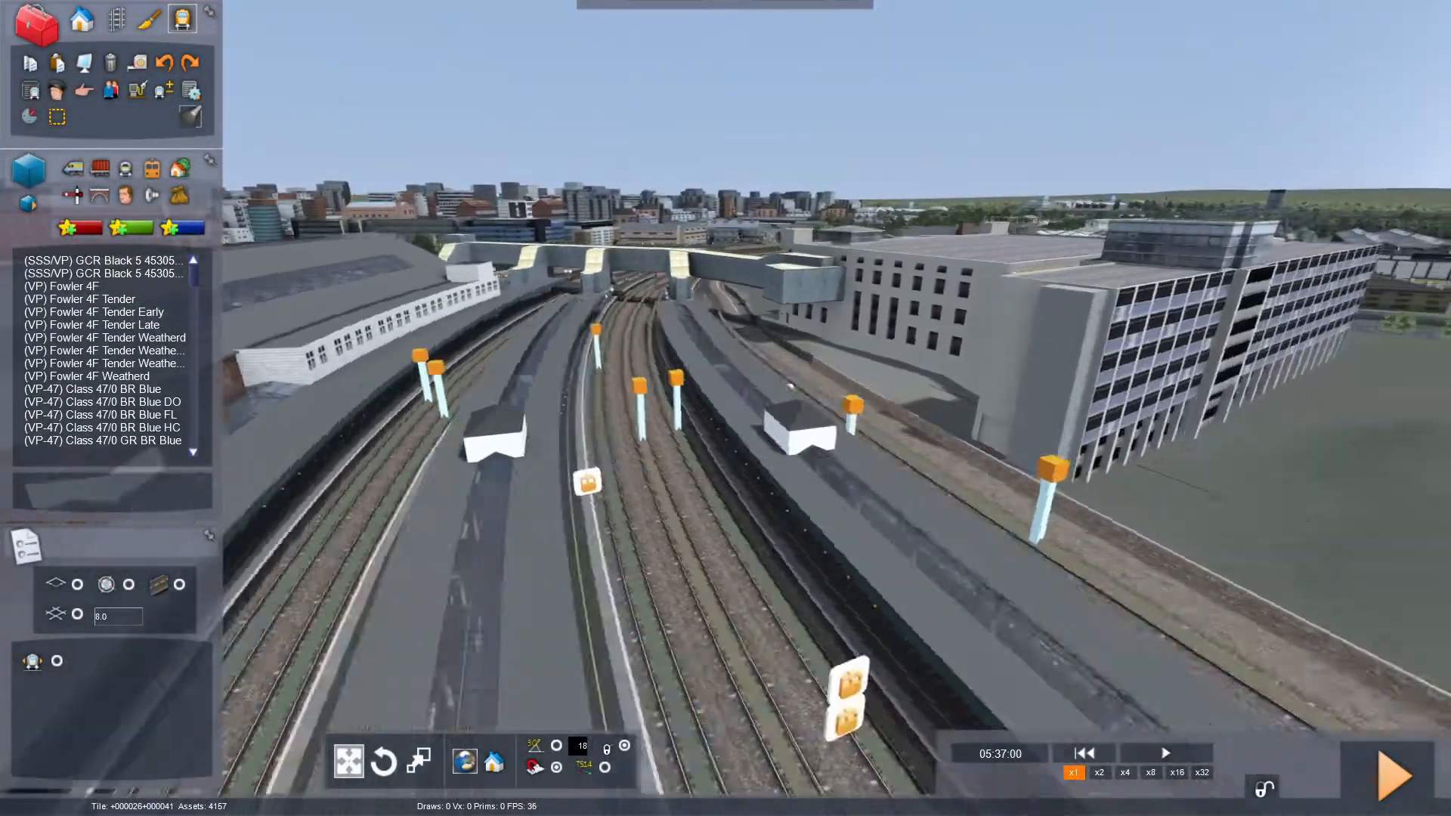
key(Up)
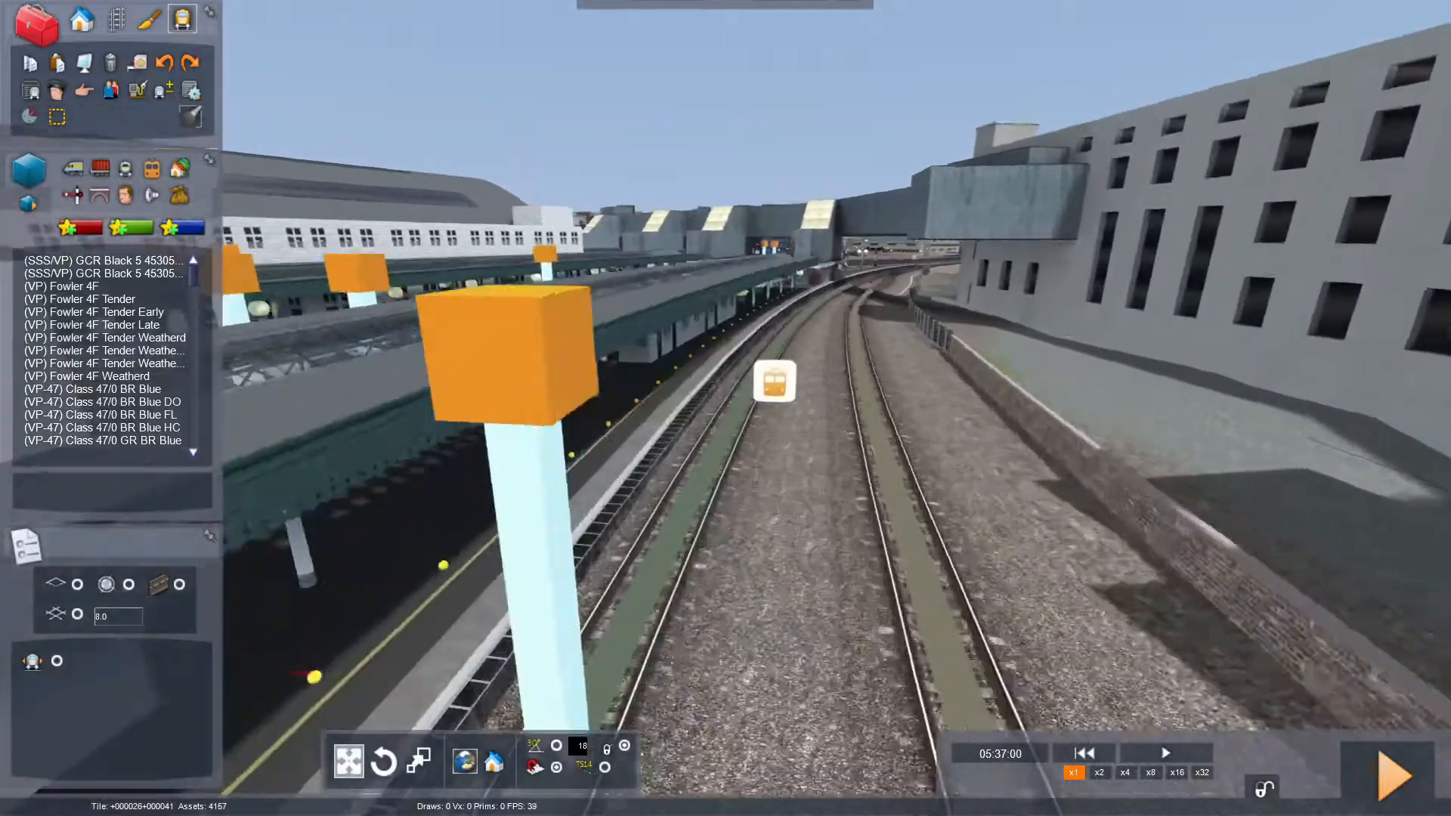
key(Up)
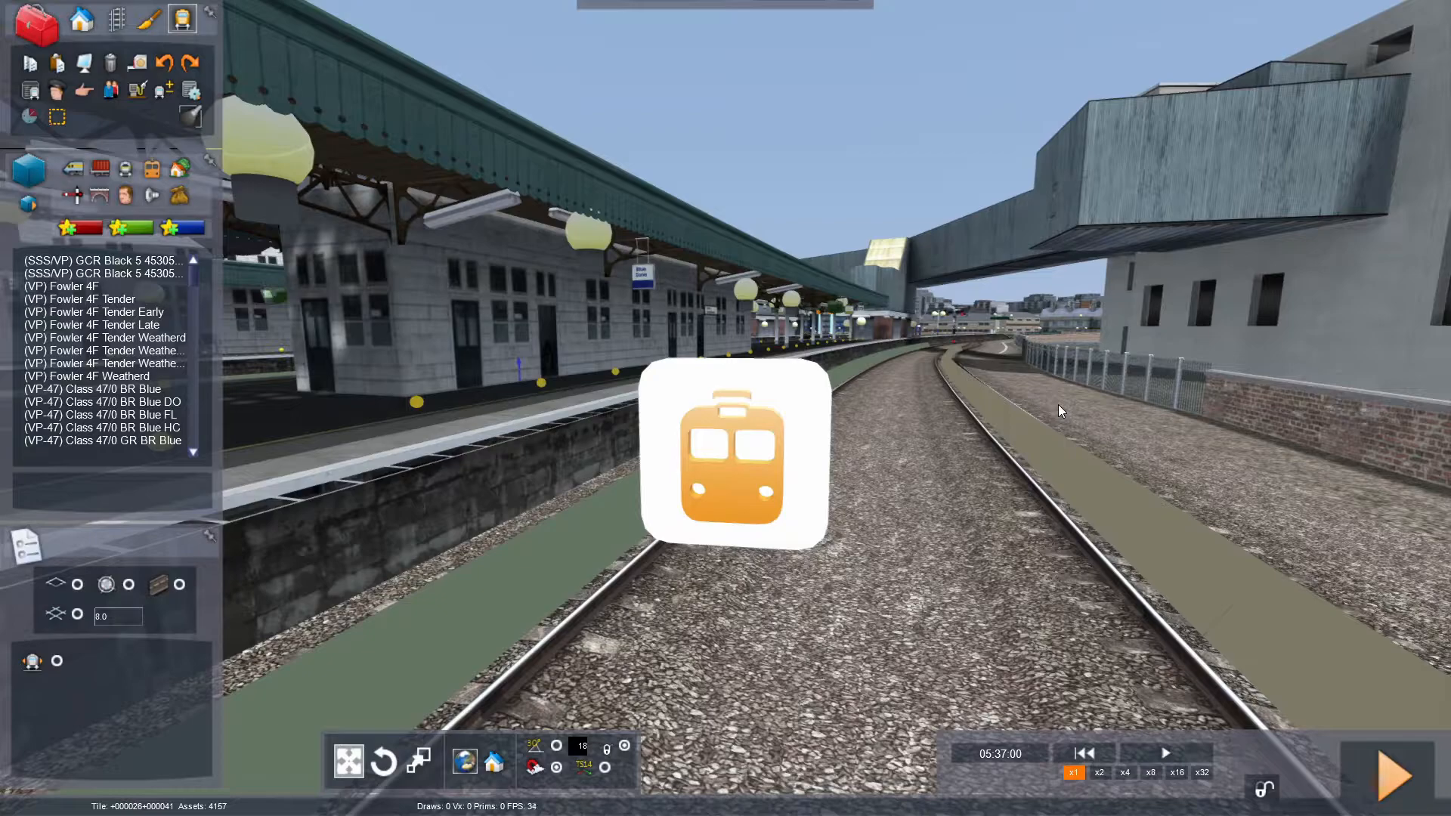
Enable the Class150Pack01 add-on assets from the AP provider for the scenario.
click(34, 200)
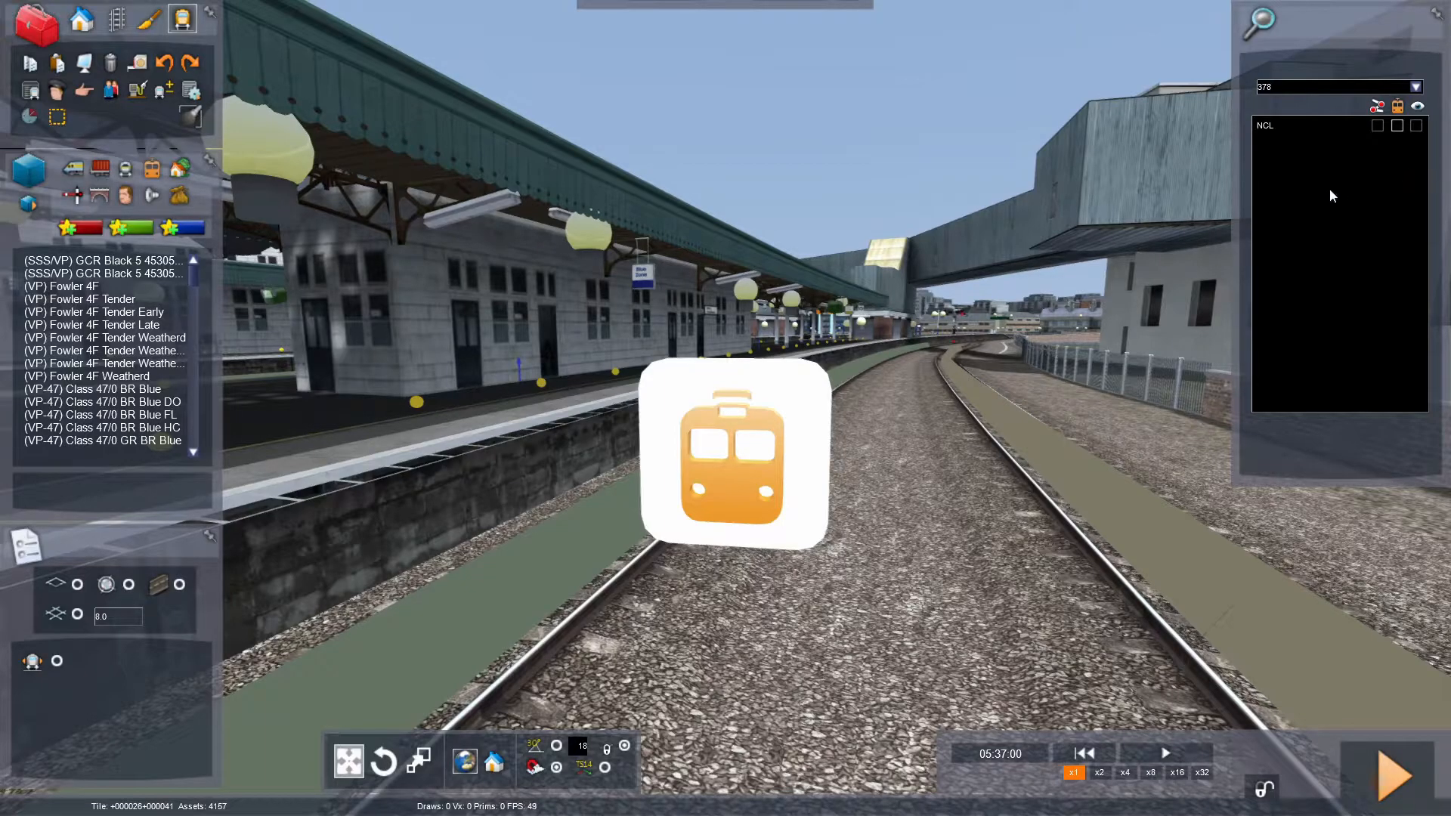
click(1415, 87)
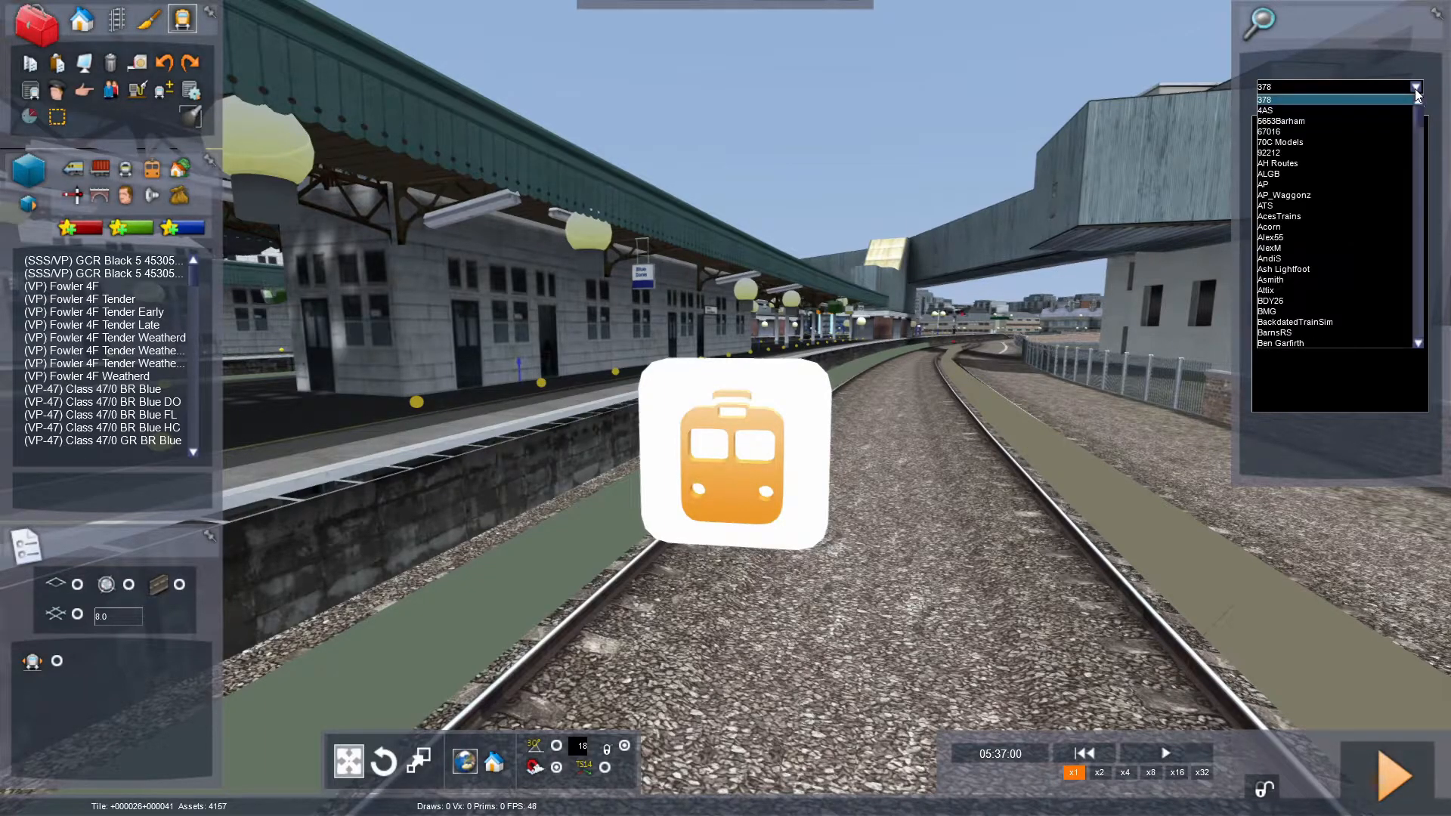
mouse_move(1421, 125)
mouse_down()
mouse_move(1422, 194)
mouse_move(1429, 119)
mouse_up()
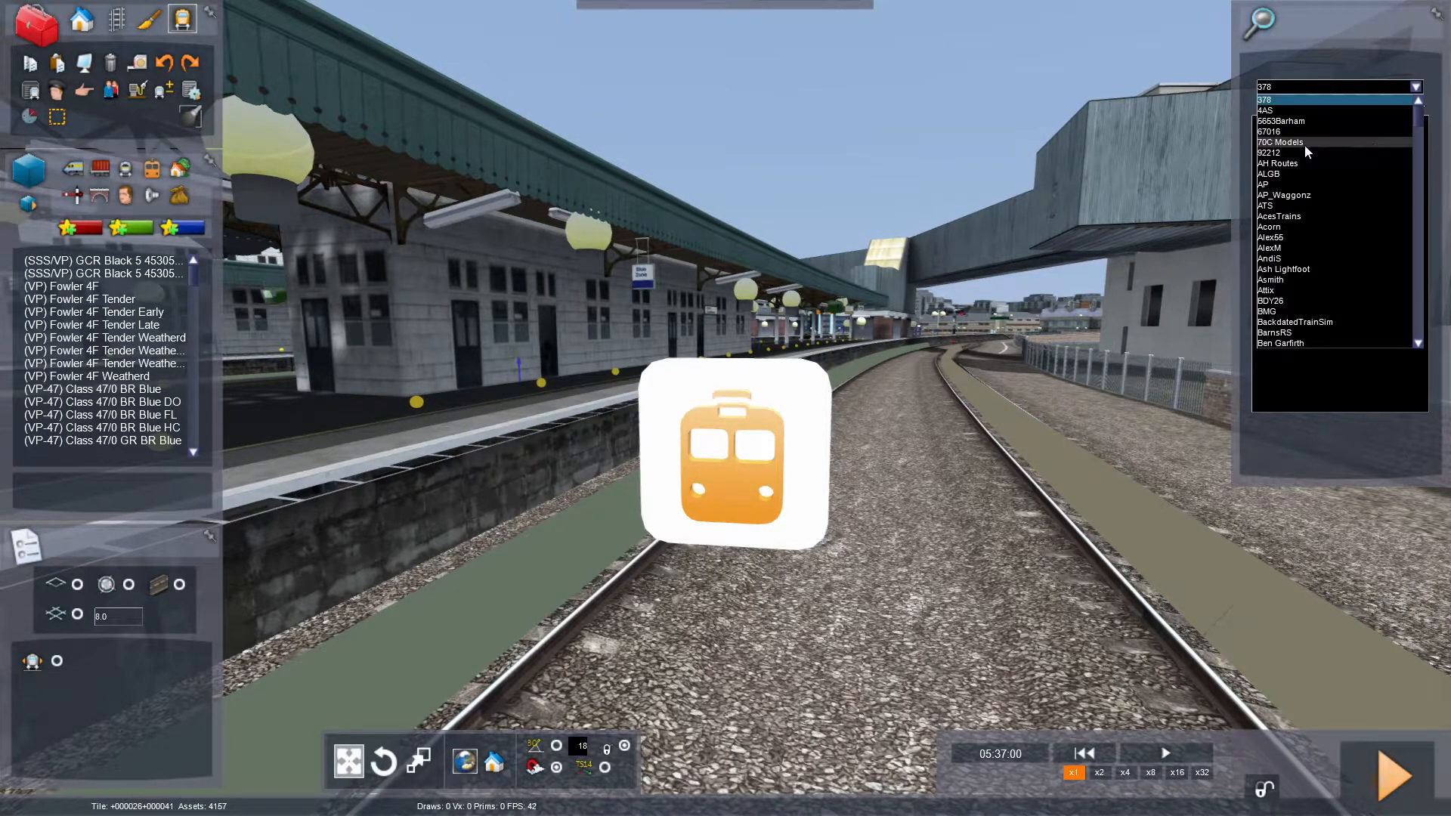
click(1270, 184)
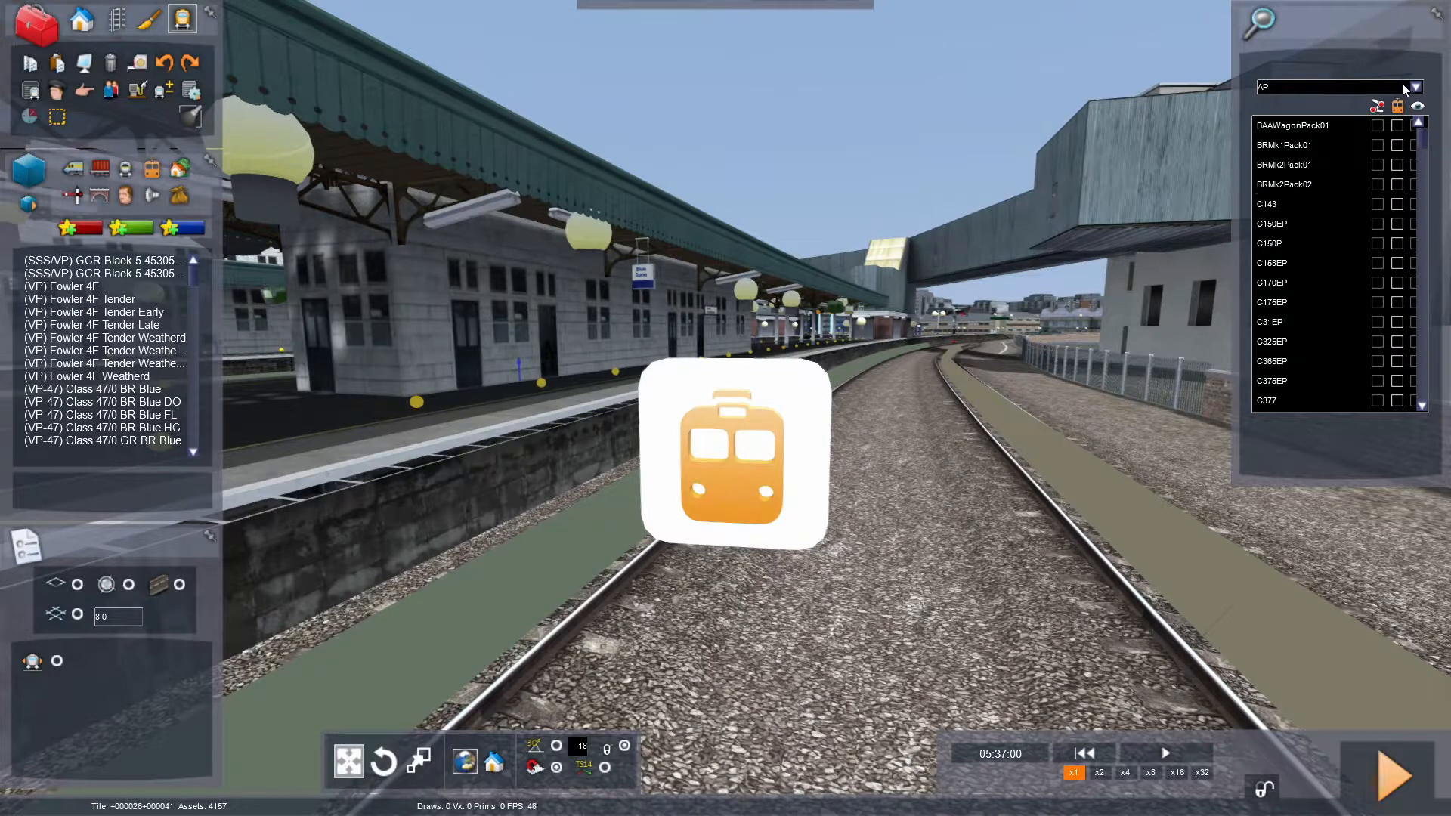
drag(1428, 136, 1417, 283)
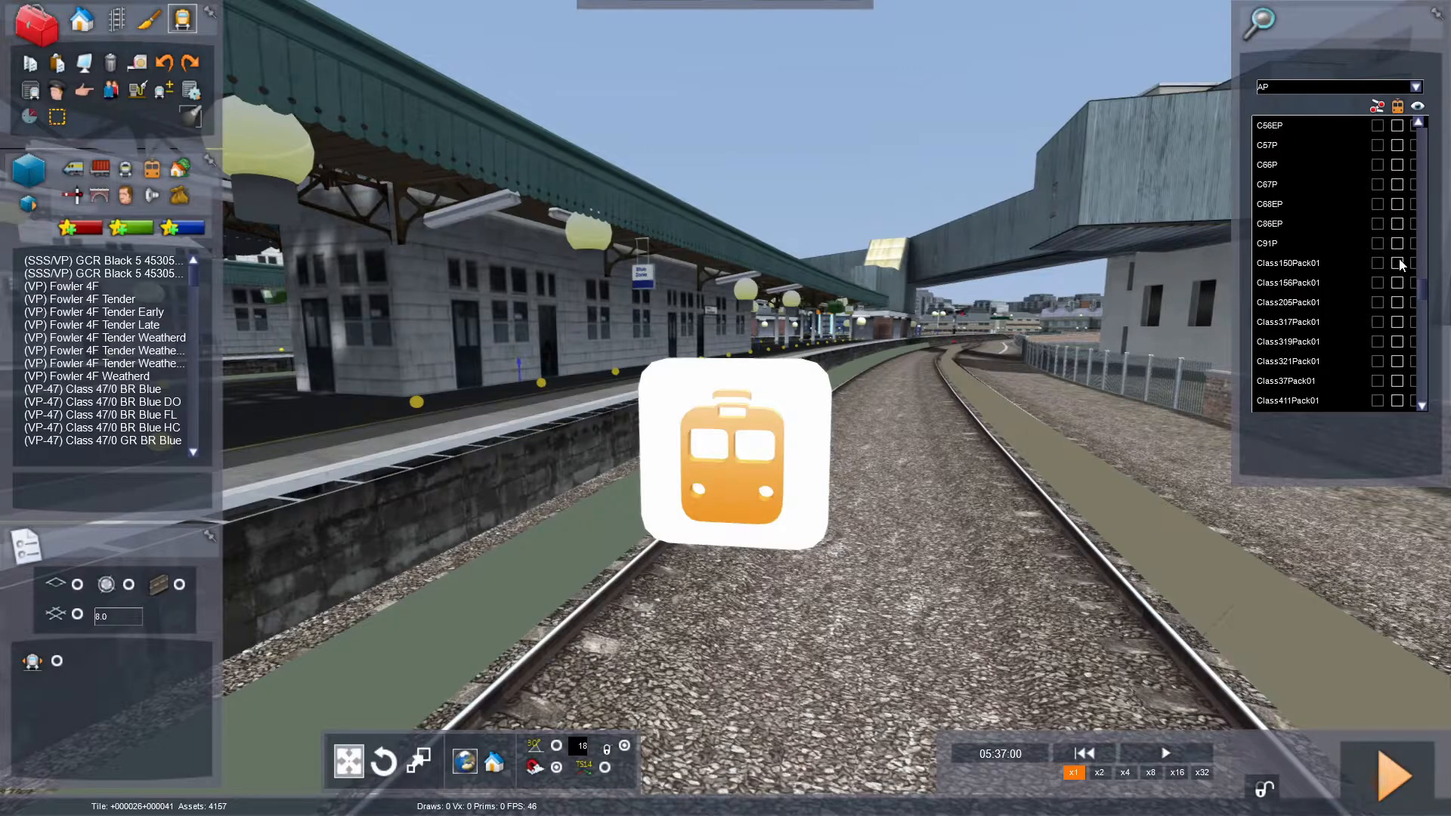
click(1397, 263)
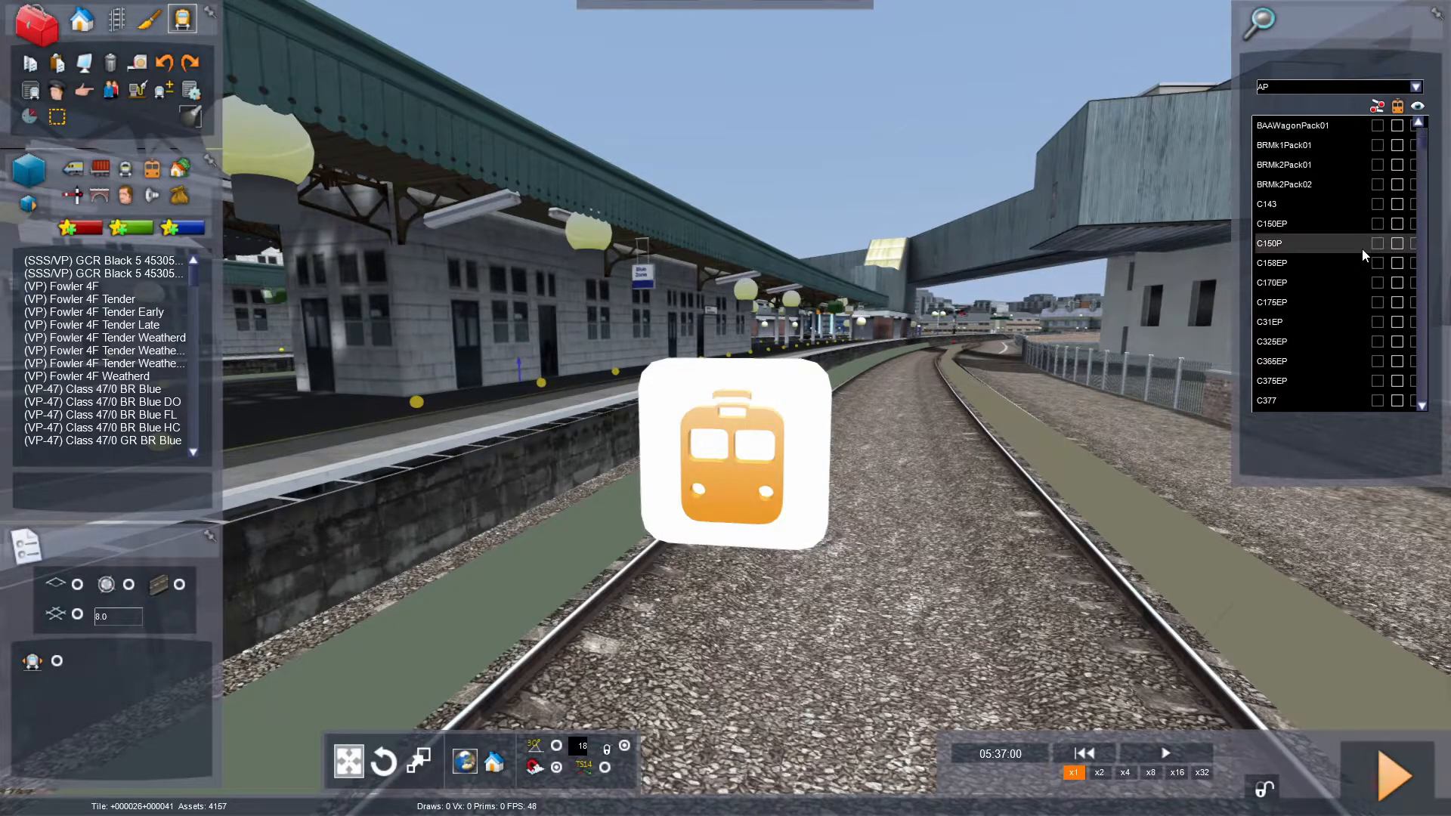
Look through the AP asset packs for related units and enable the C158EP assets.
scroll(1362, 248, down, 13)
scroll(1362, 248, up, 4)
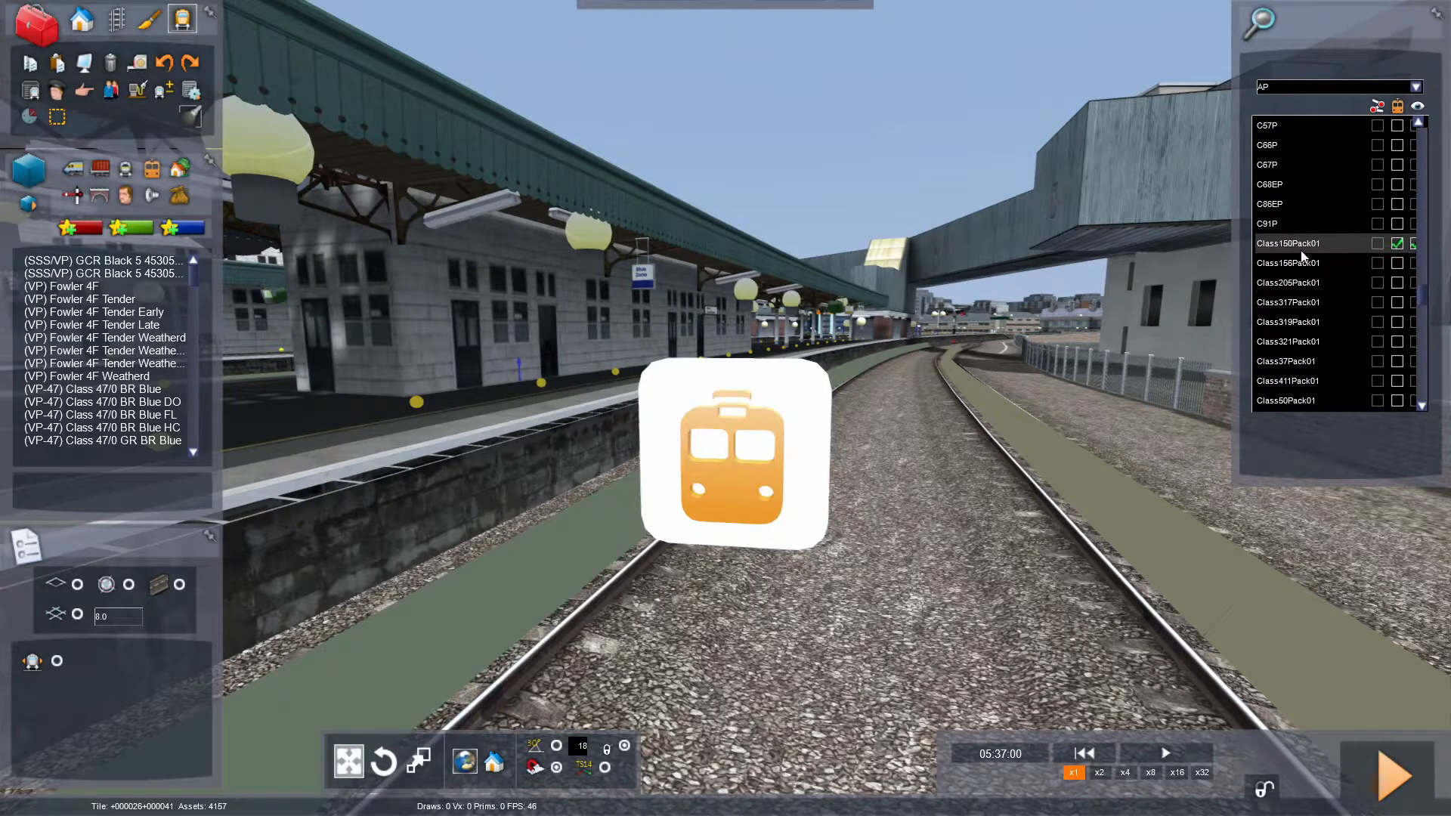
scroll(1305, 257, up, 5)
scroll(1304, 251, up, 4)
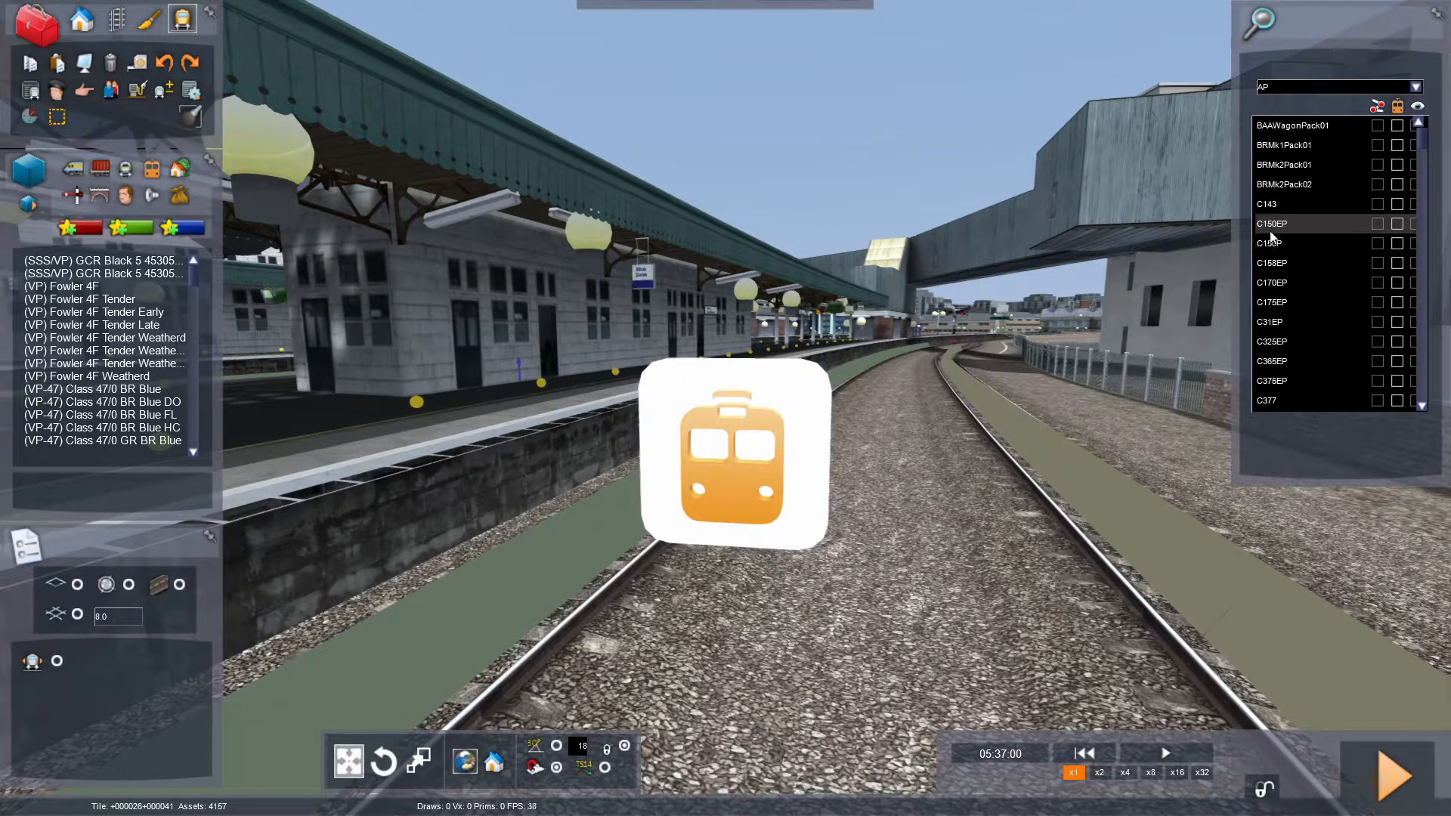
scroll(1311, 236, down, 8)
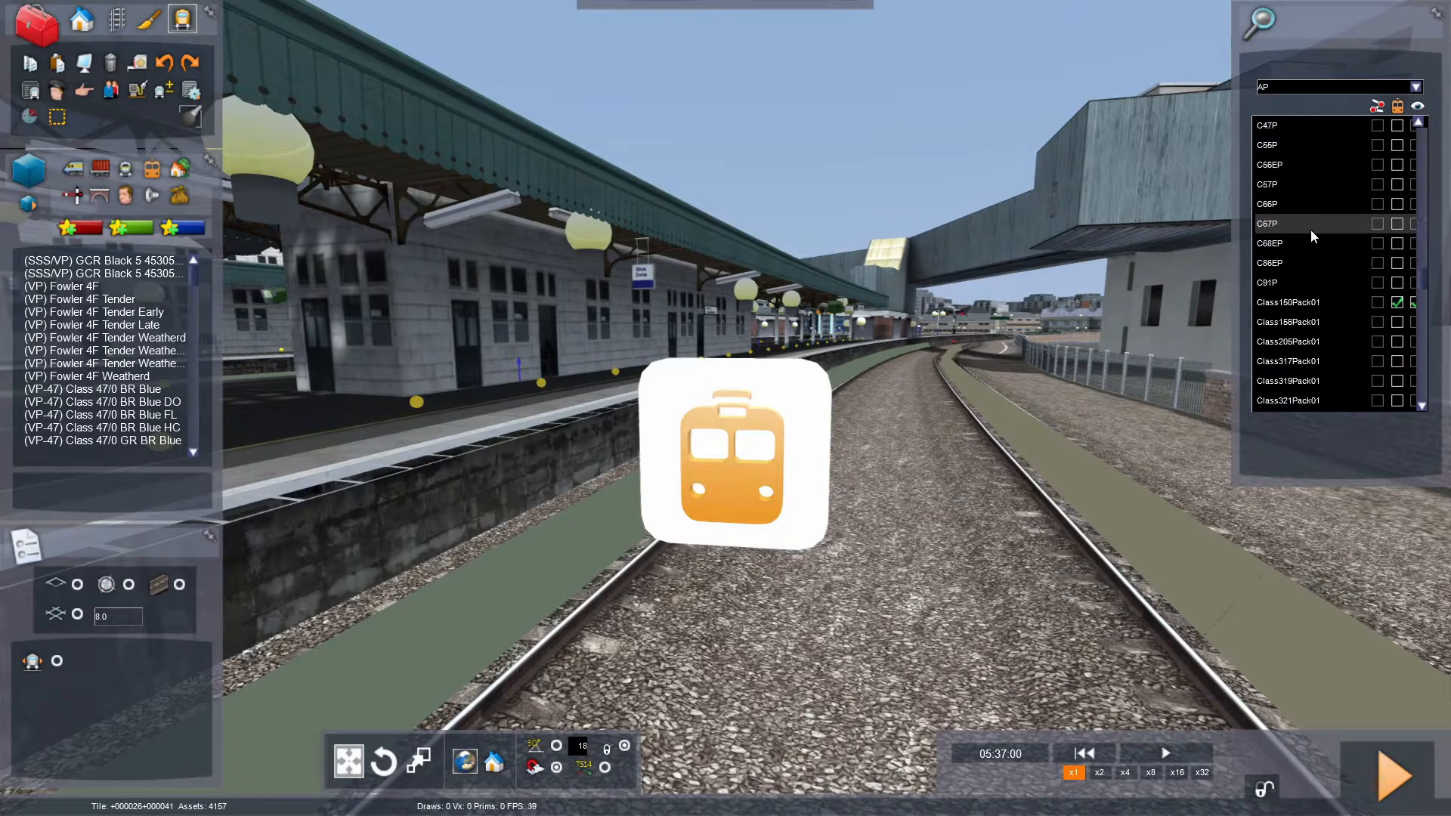
scroll(1300, 233, down, 2)
scroll(1333, 279, up, 7)
scroll(1333, 281, up, 2)
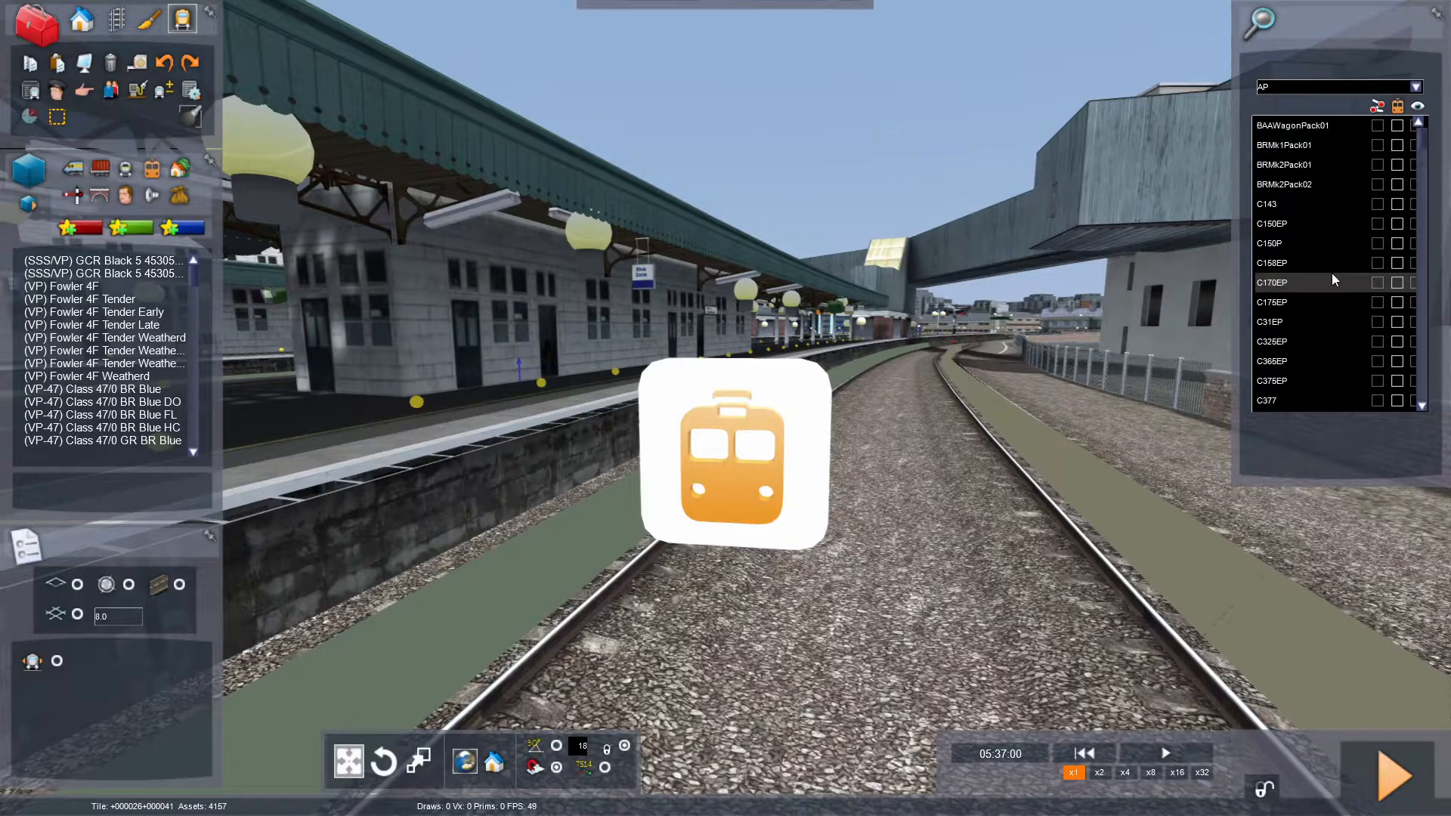
click(1398, 263)
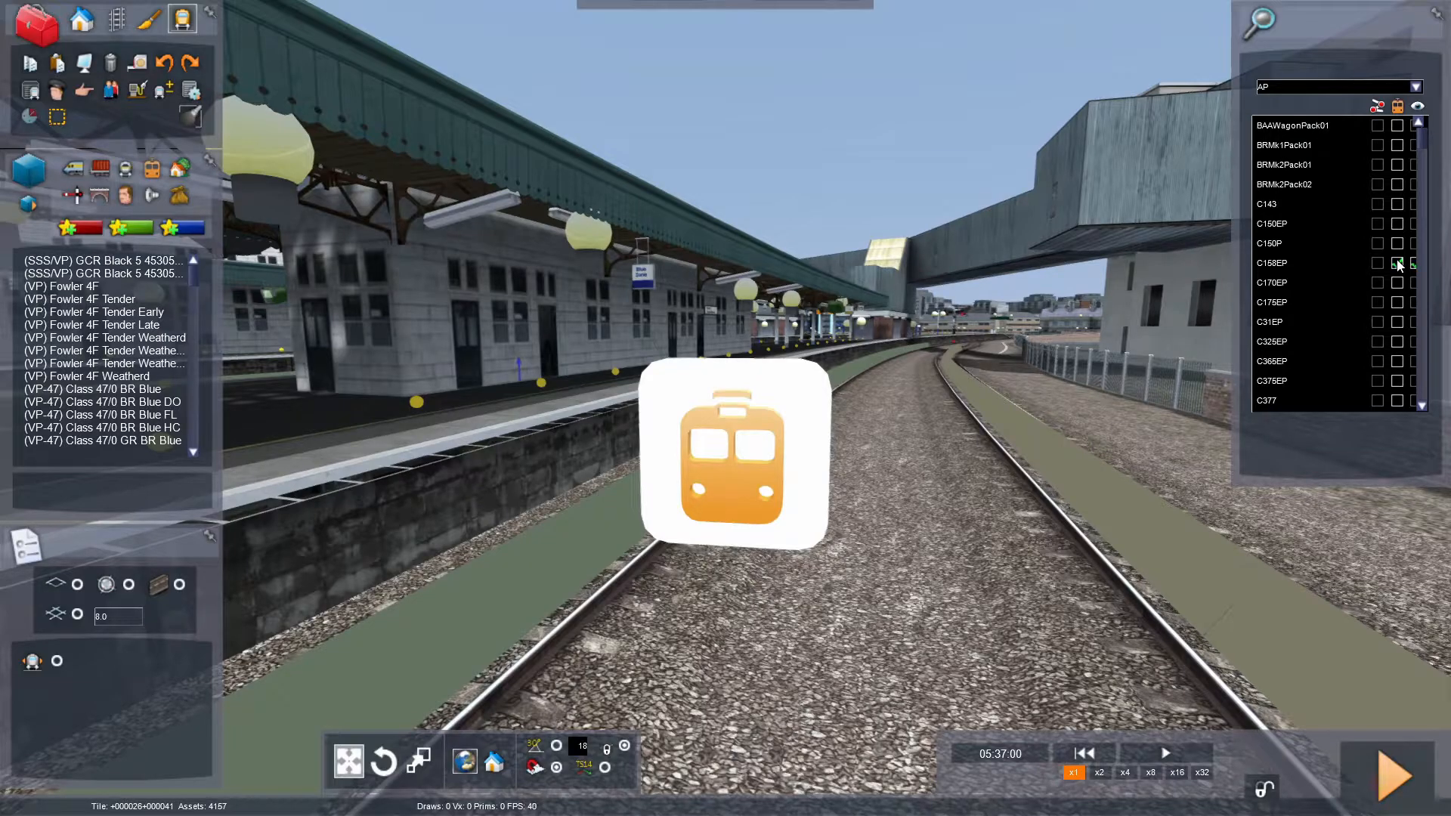
Switch the asset provider to RSC and enable its Class159Pack01 assets.
click(1416, 88)
scroll(1300, 219, down, 15)
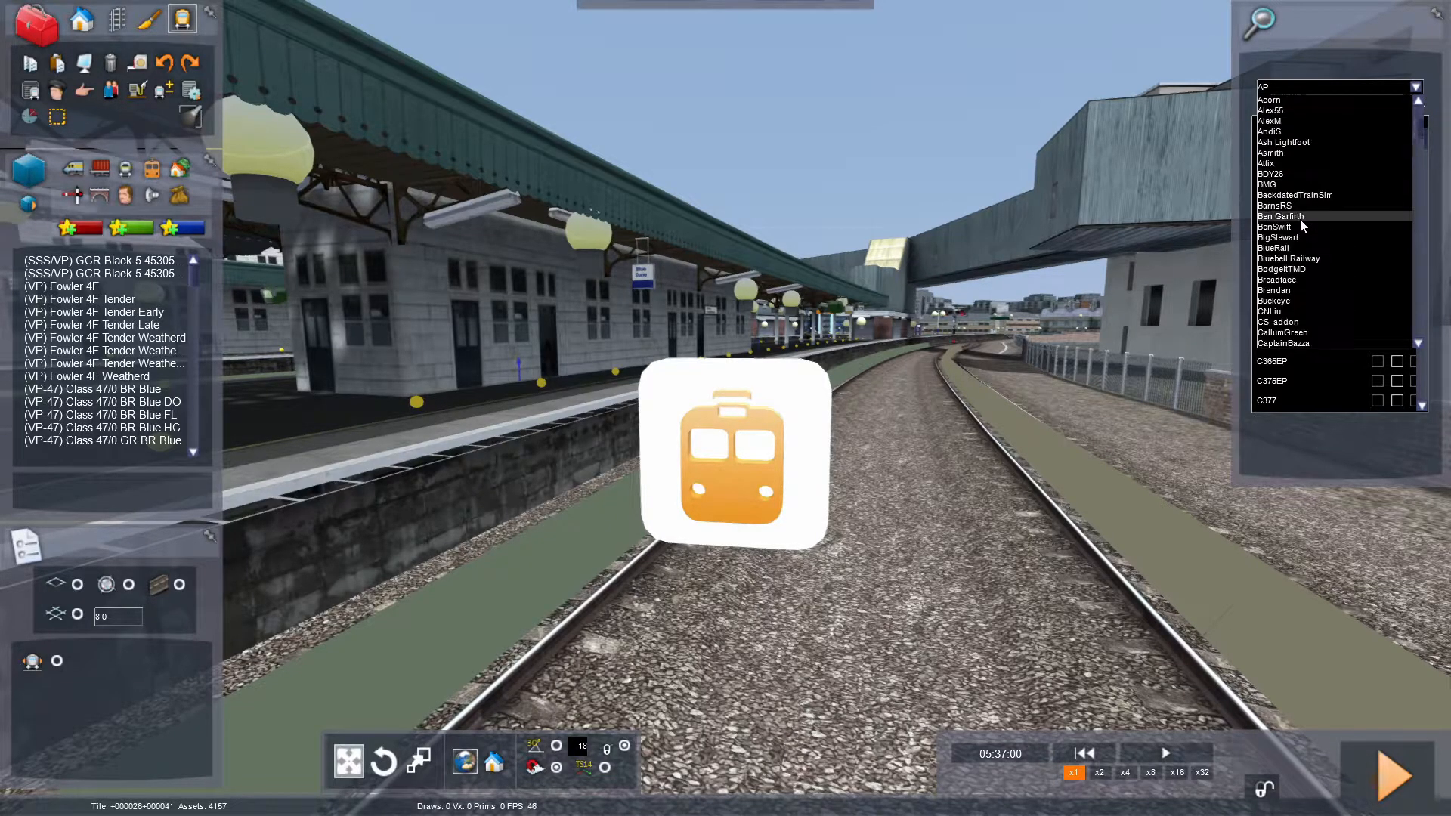
scroll(1300, 219, down, 15)
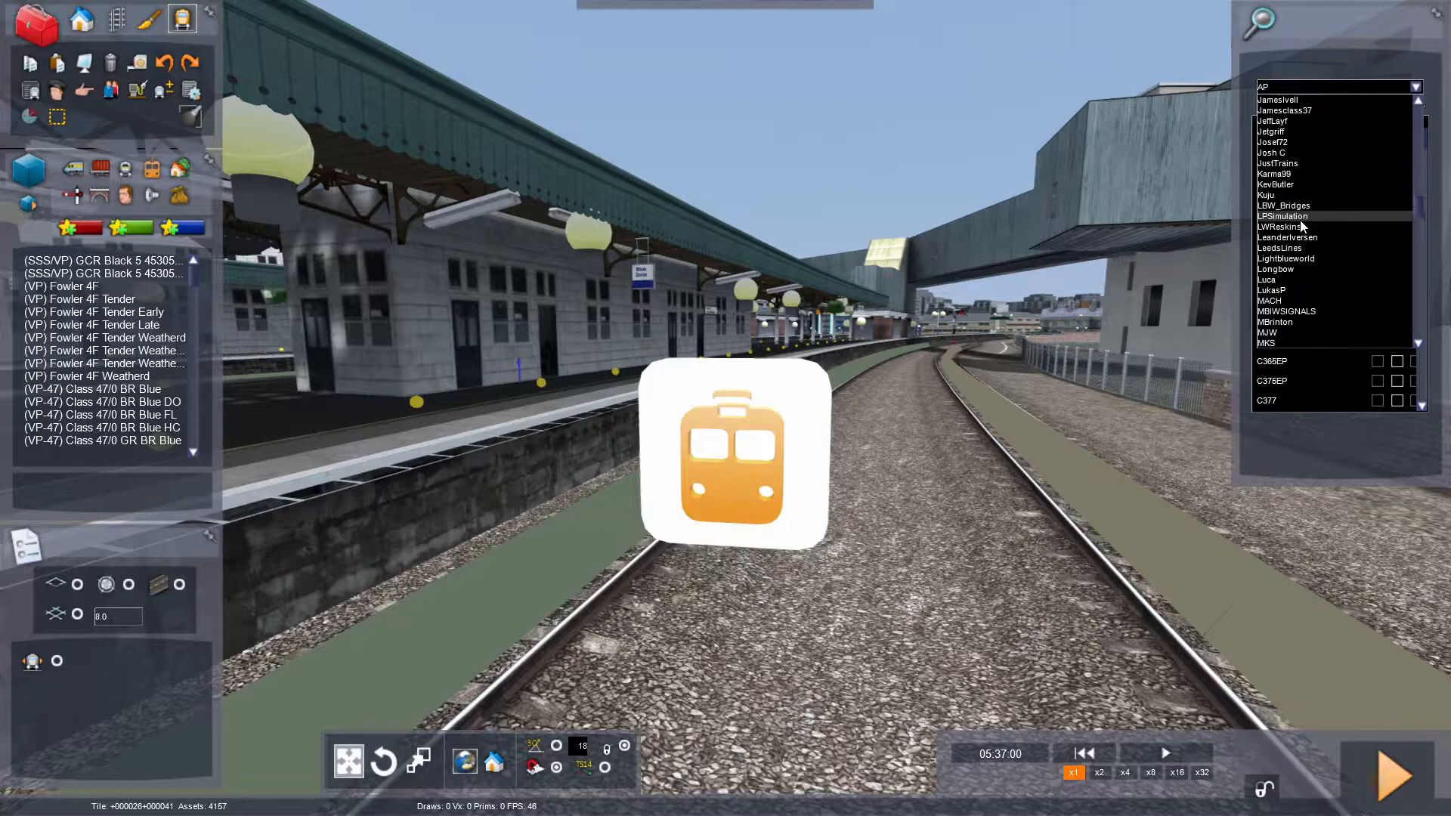
scroll(1300, 221, up, 3)
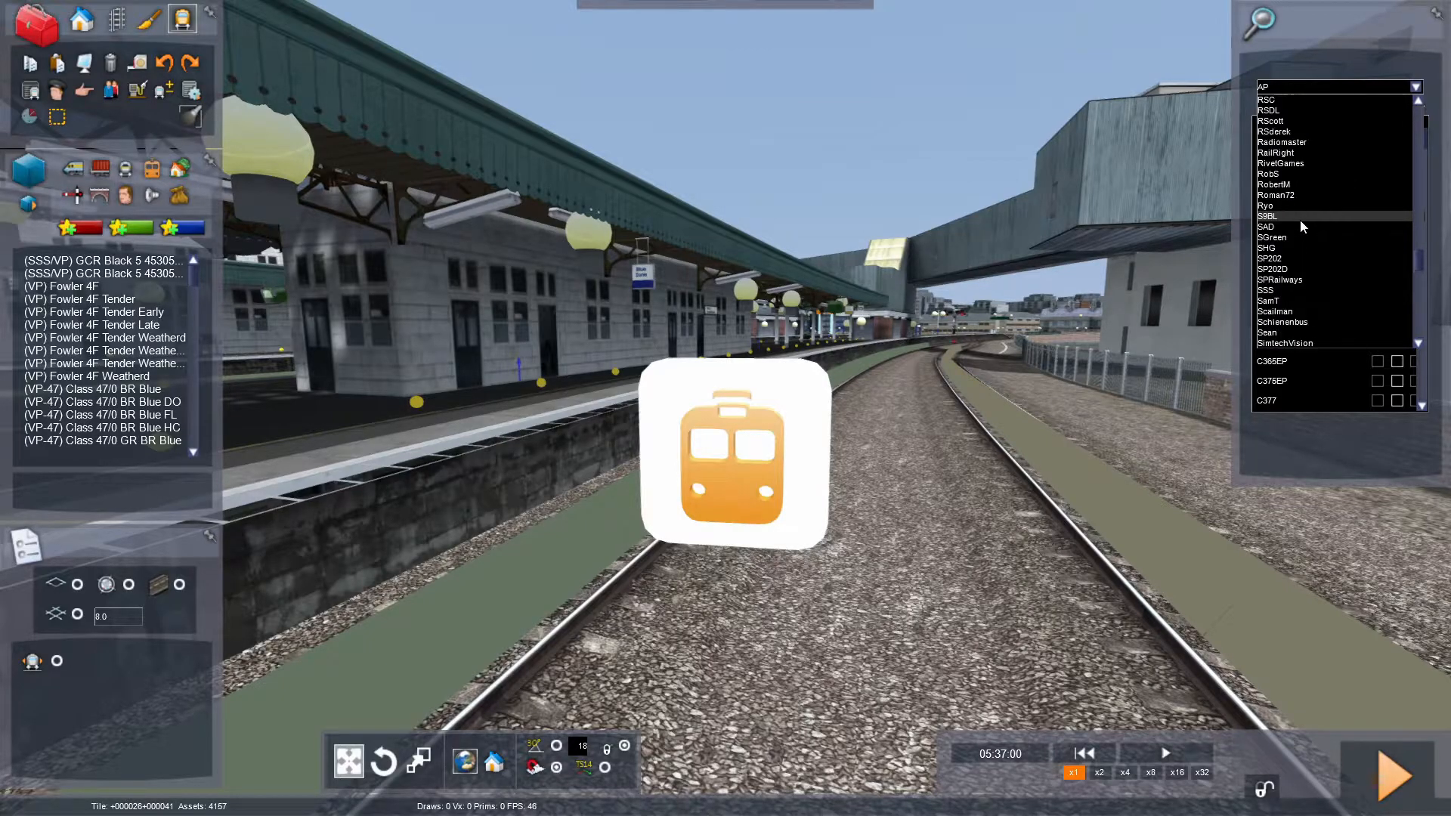
click(1267, 163)
drag(1418, 145, 1427, 202)
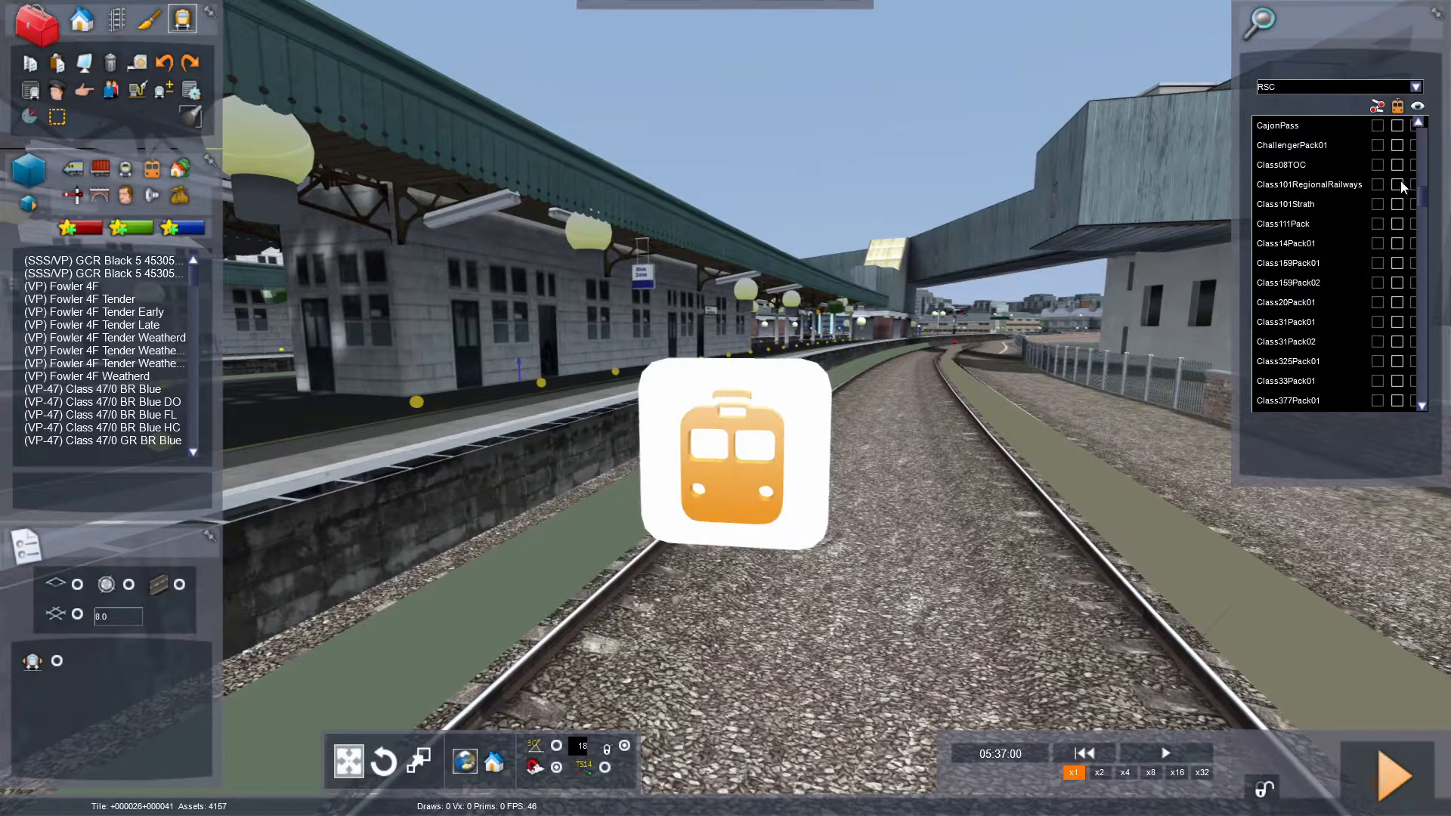
click(1416, 87)
click(1416, 87)
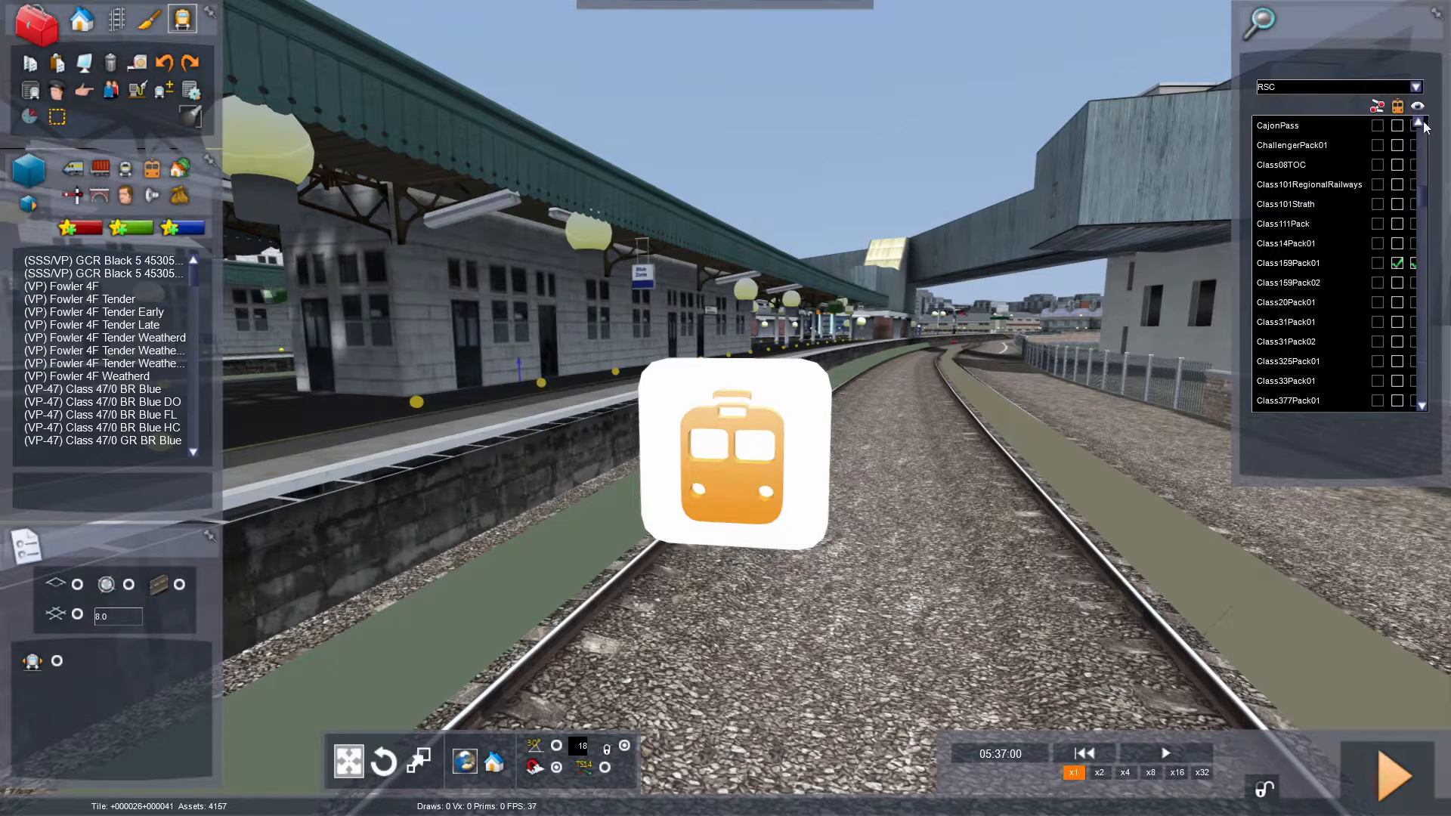
click(1414, 263)
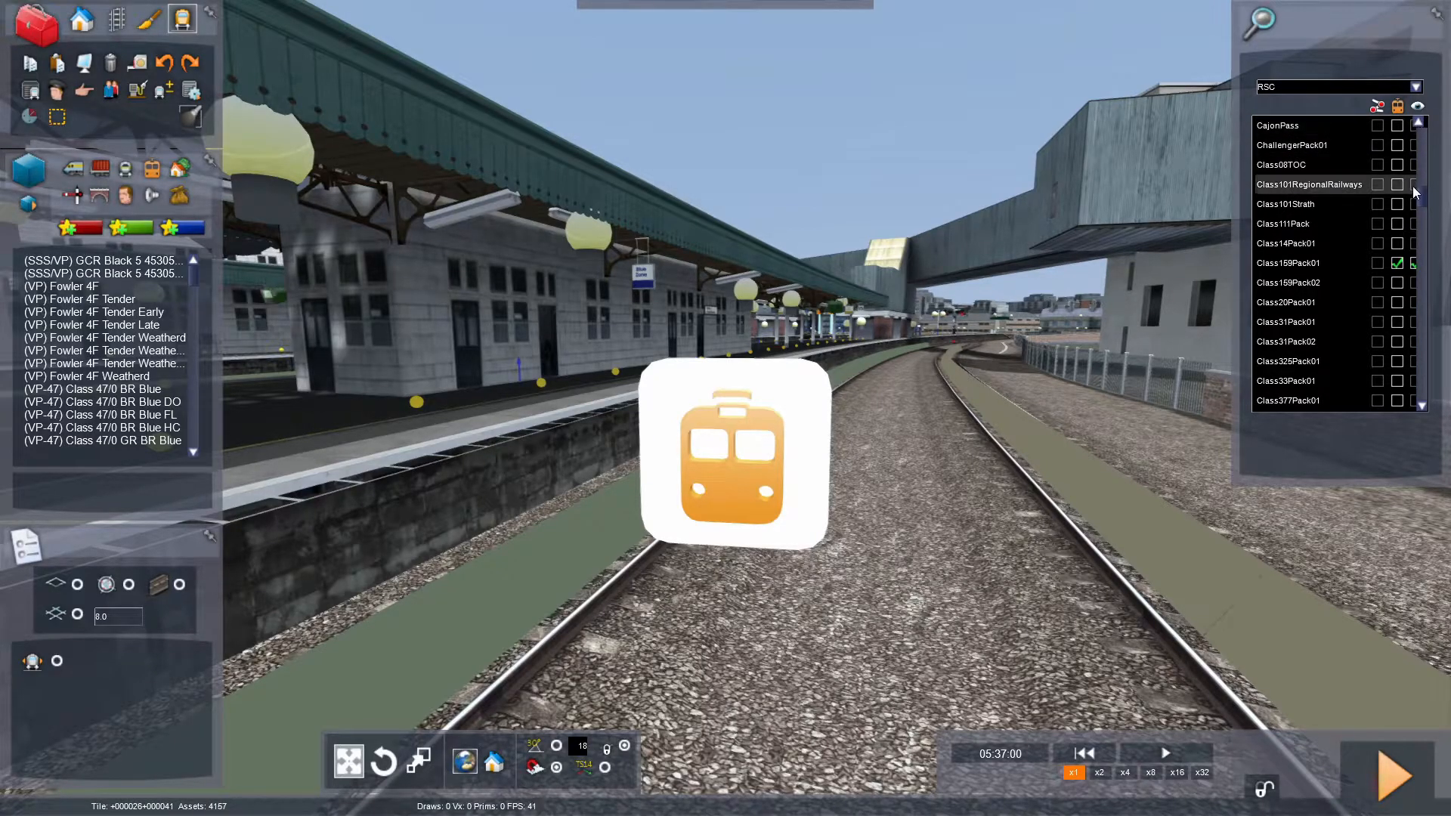
Switch the asset provider to MJW and enable its C158 assets.
click(1415, 88)
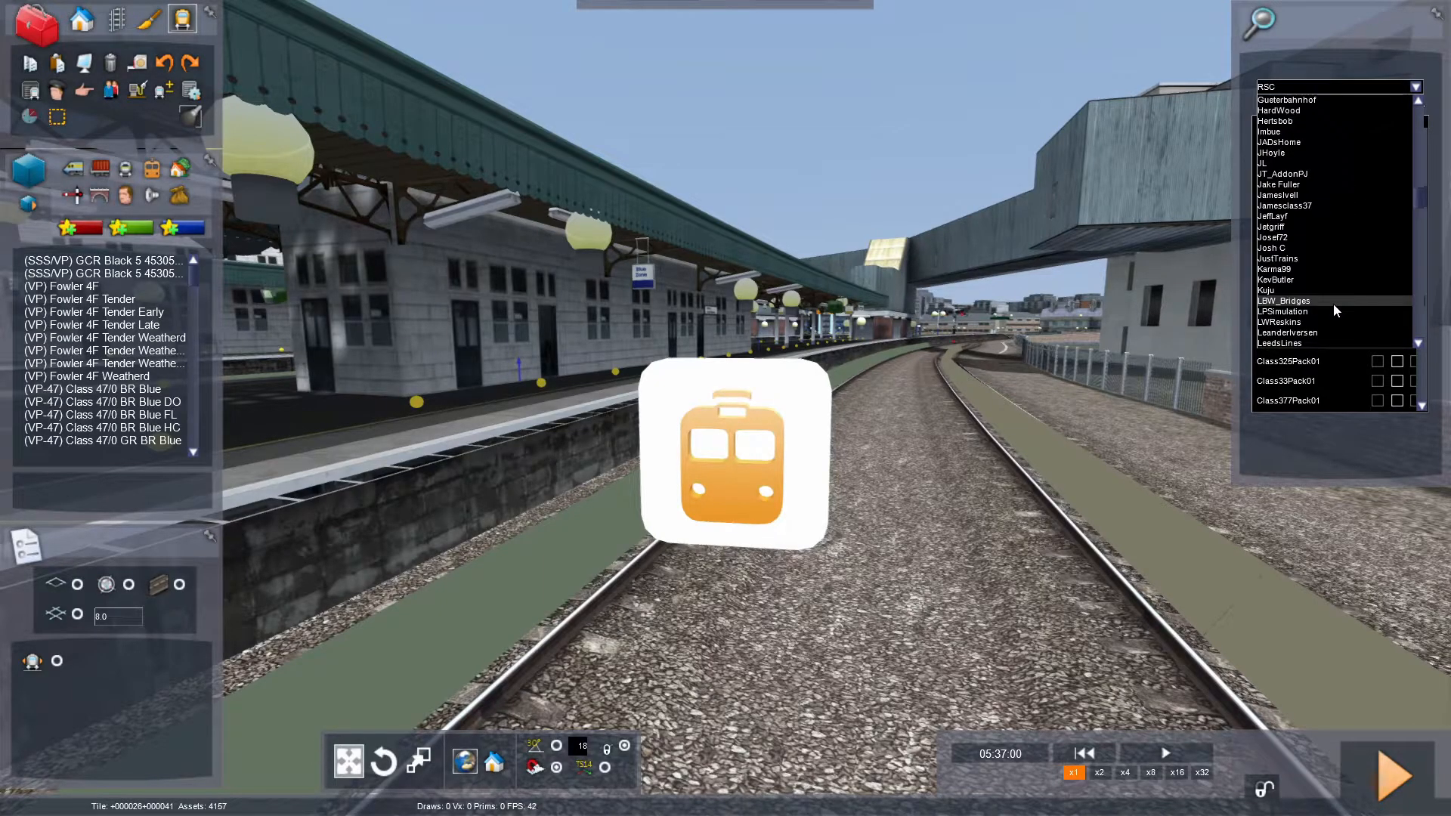
scroll(1334, 303, down, 10)
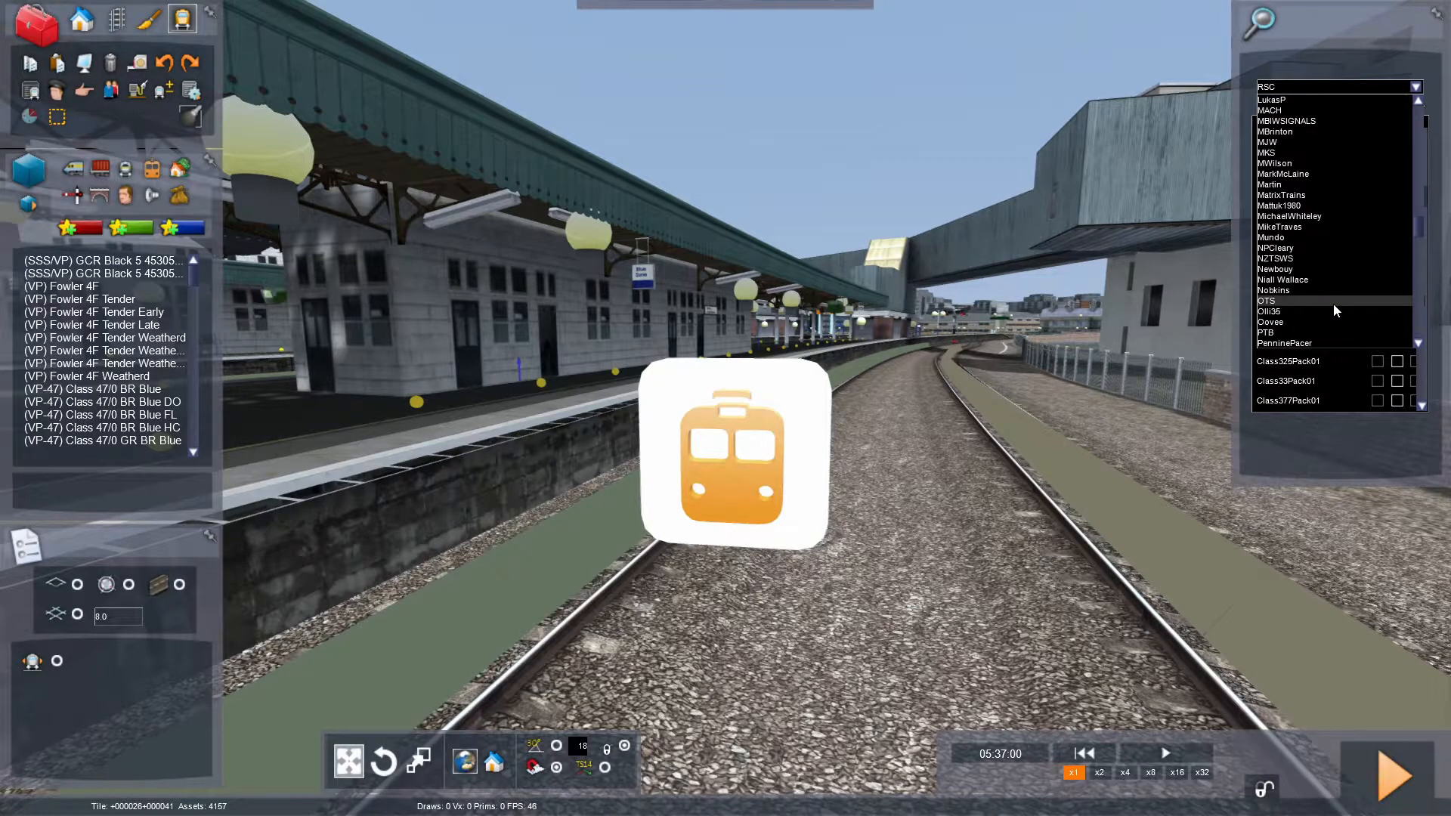
scroll(1333, 304, up, 3)
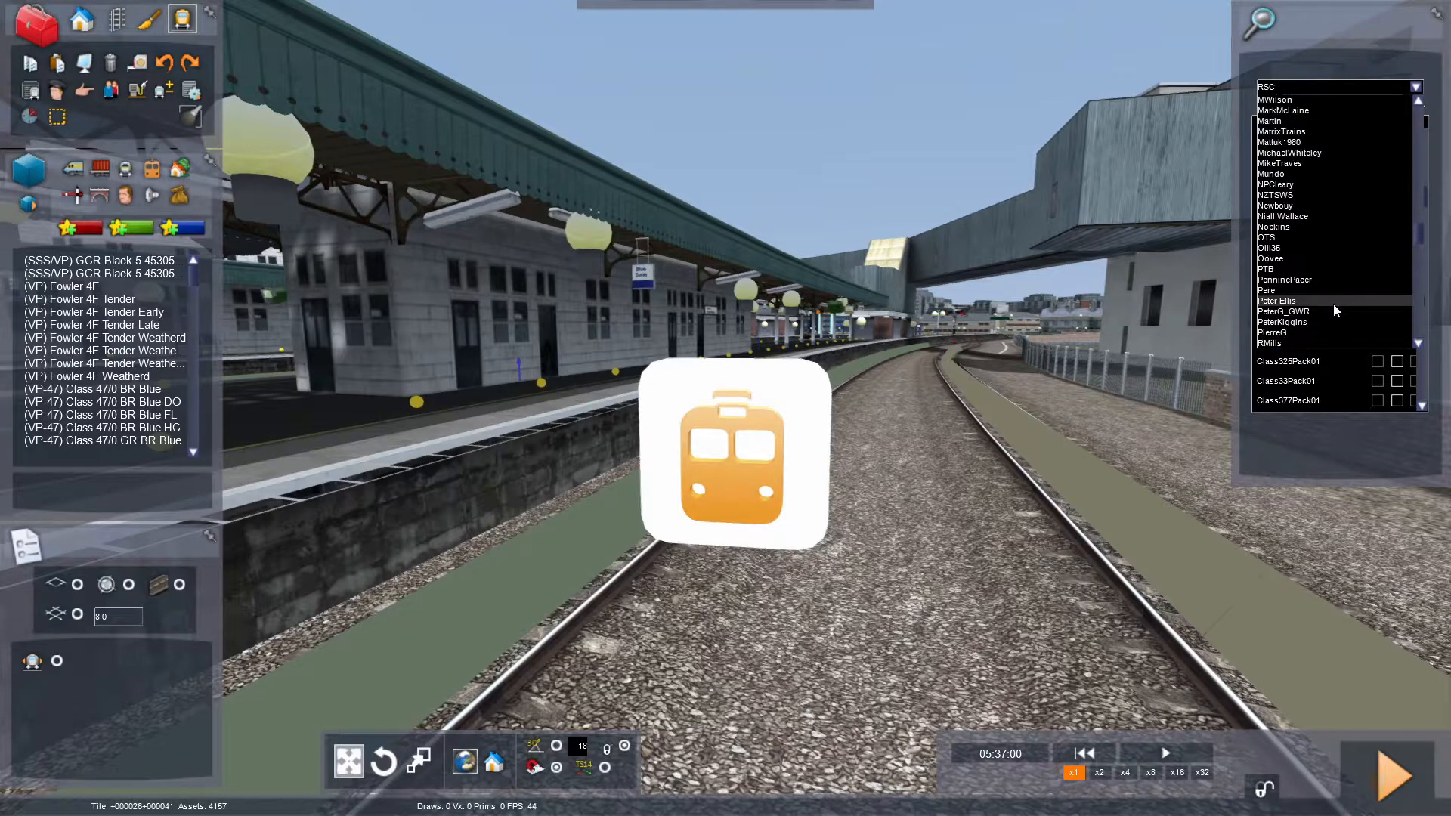
scroll(1333, 304, up, 2)
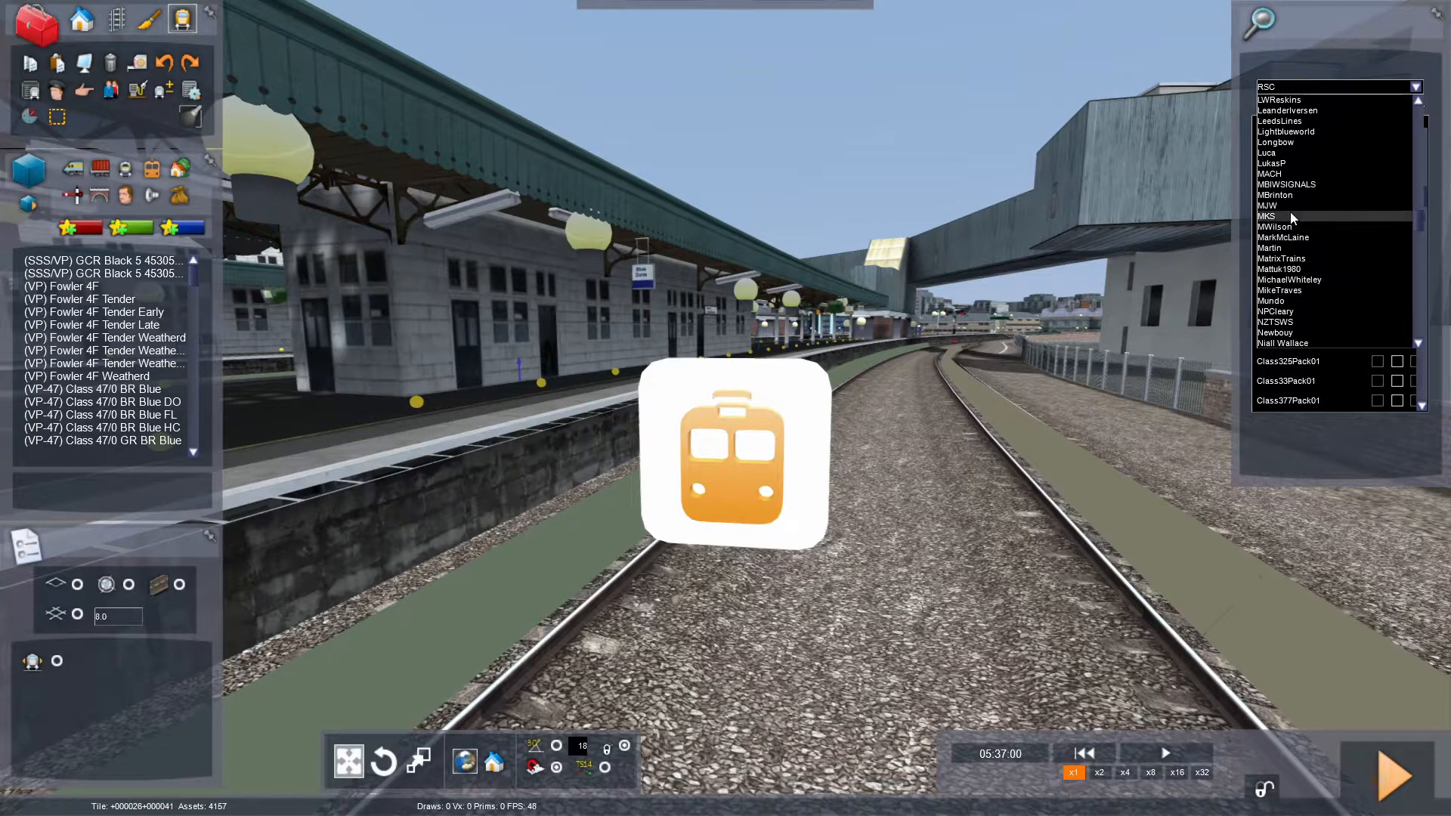
click(1279, 207)
scroll(1413, 164, down, 1)
scroll(1413, 165, down, 1)
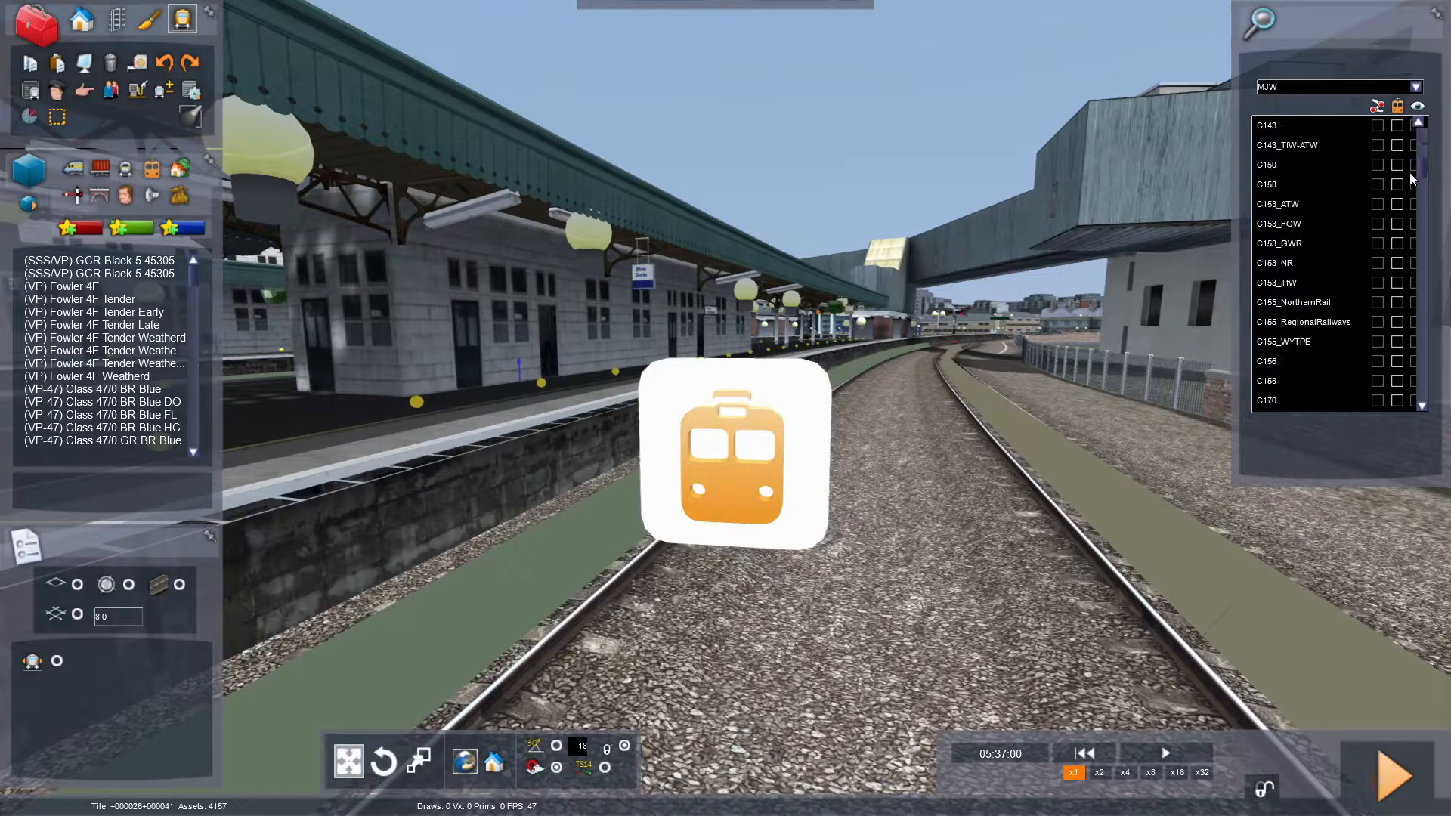
click(1397, 381)
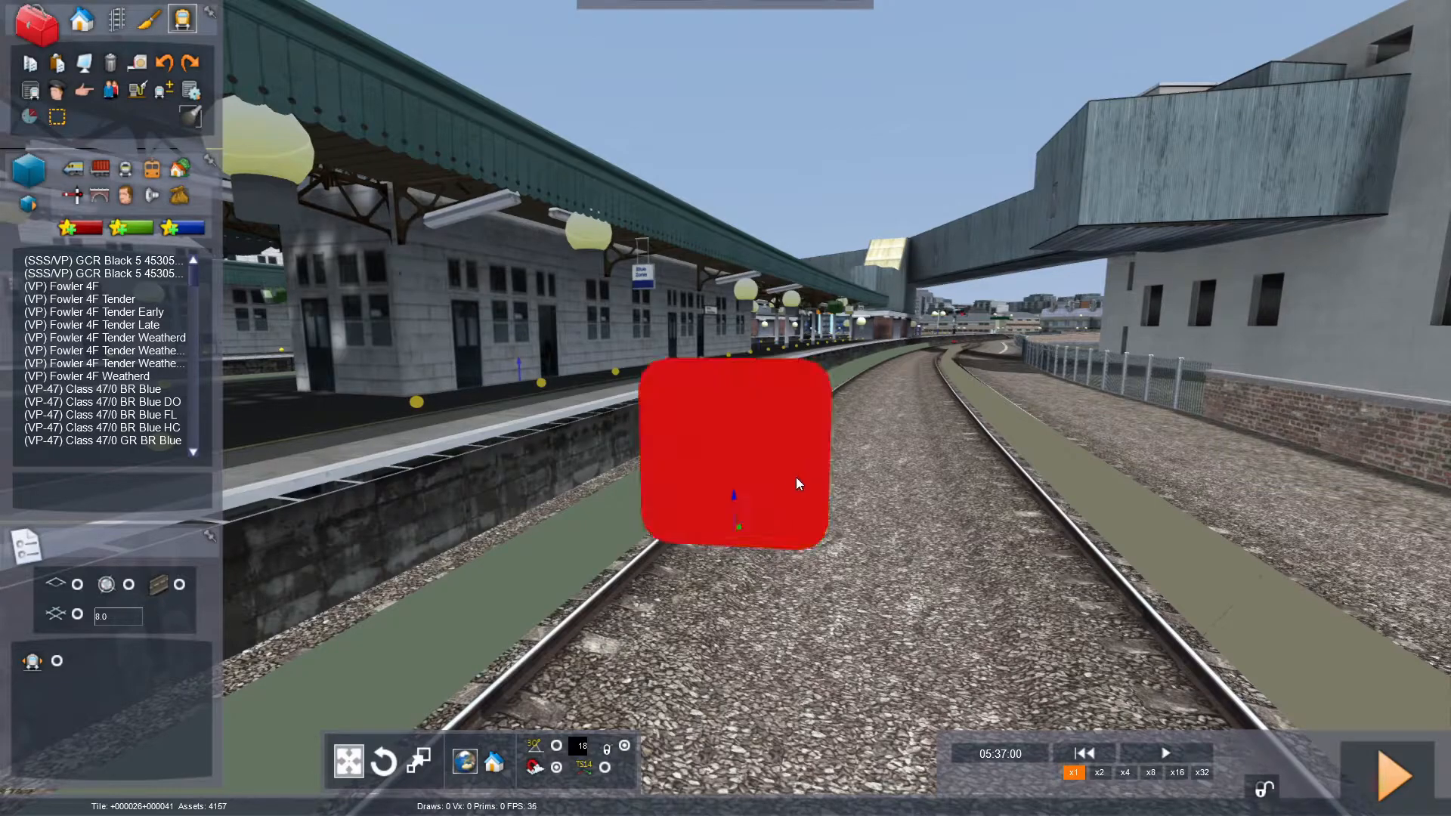
Shift the train-icon marker sideways, farther from the platform edge, over the ballast between the two tracks.
drag(828, 551, 925, 570)
click(773, 570)
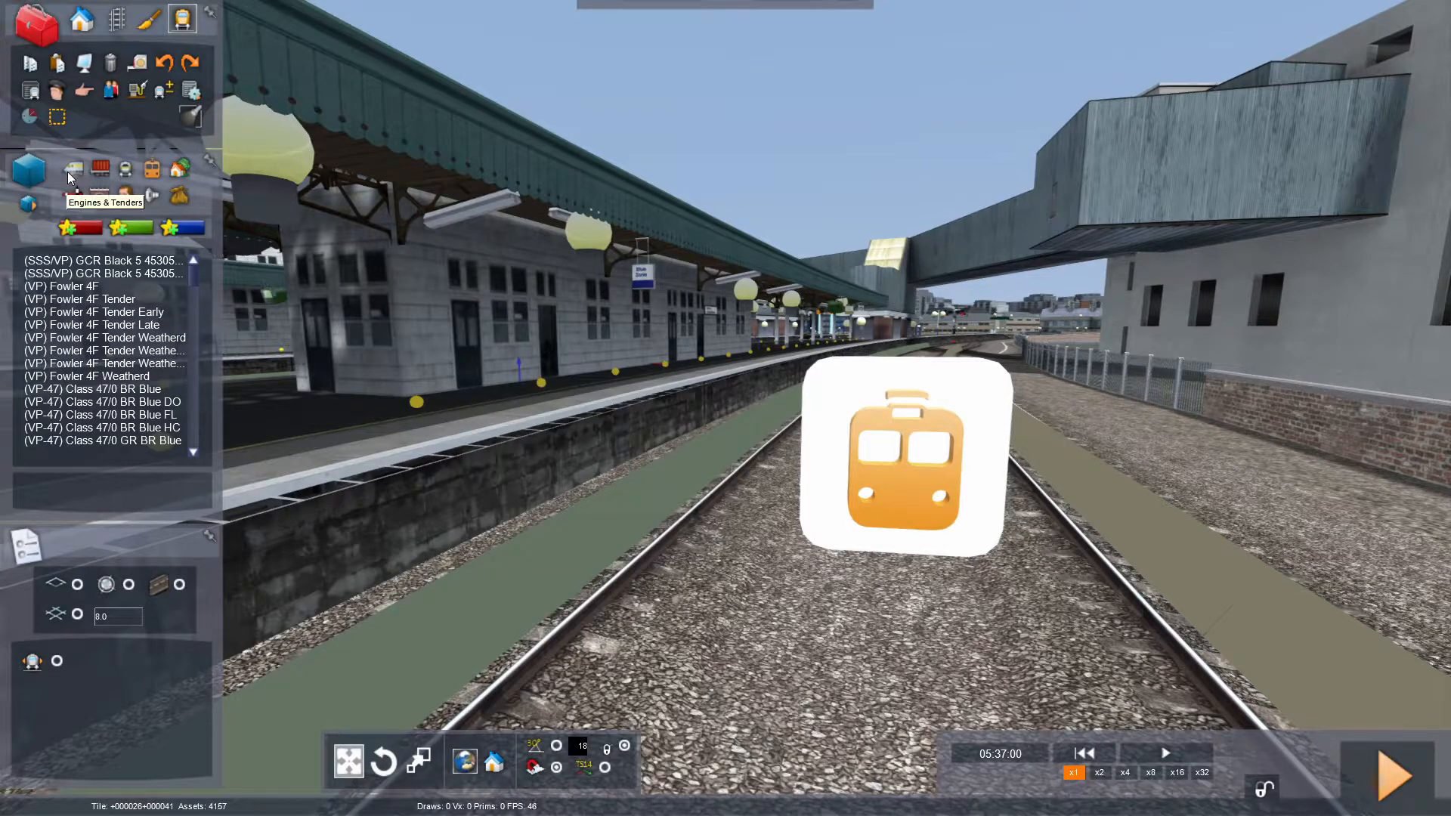
List the available consists and find the AP Class 150/2 sets.
click(126, 167)
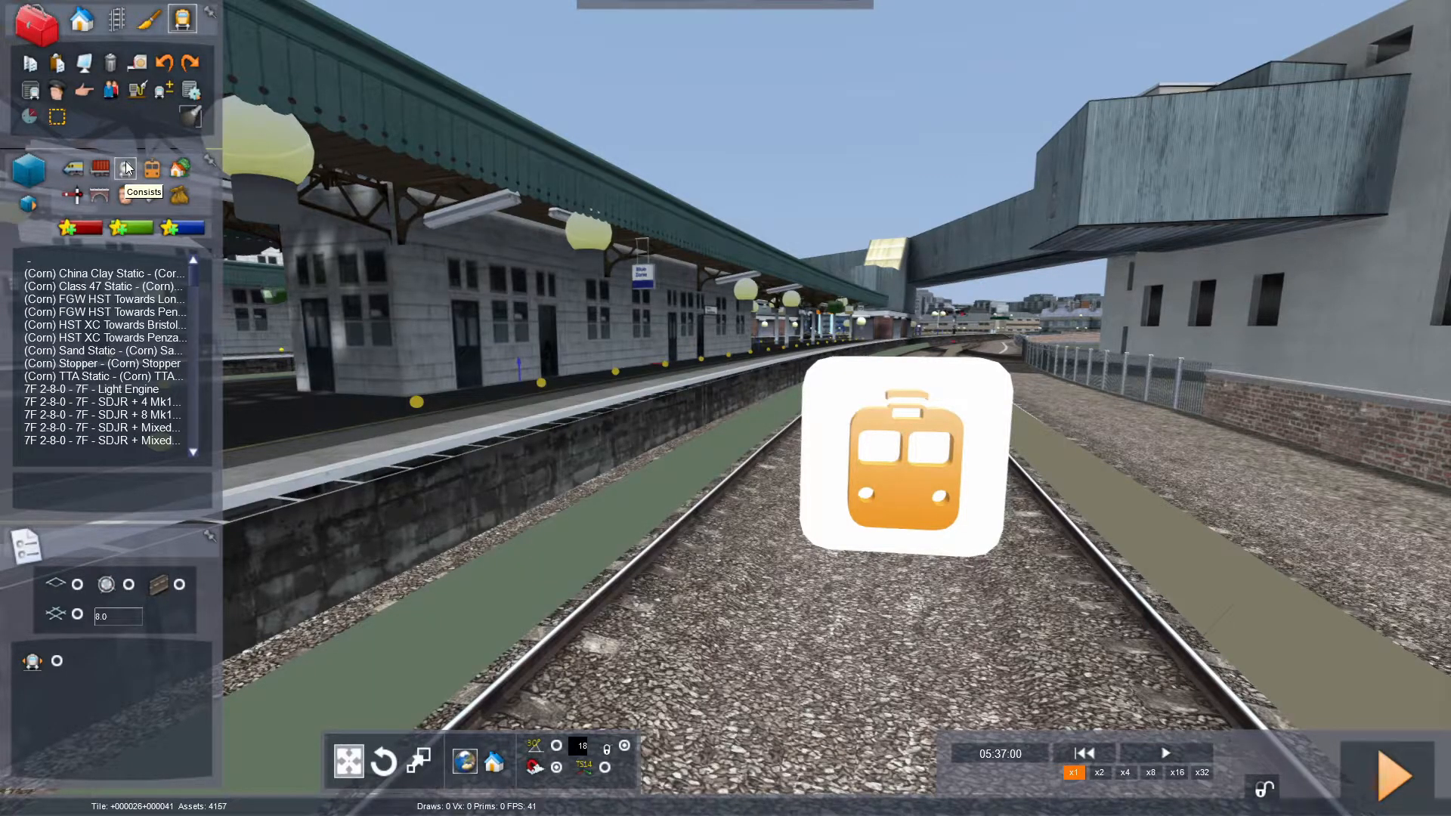
scroll(87, 385, down, 3)
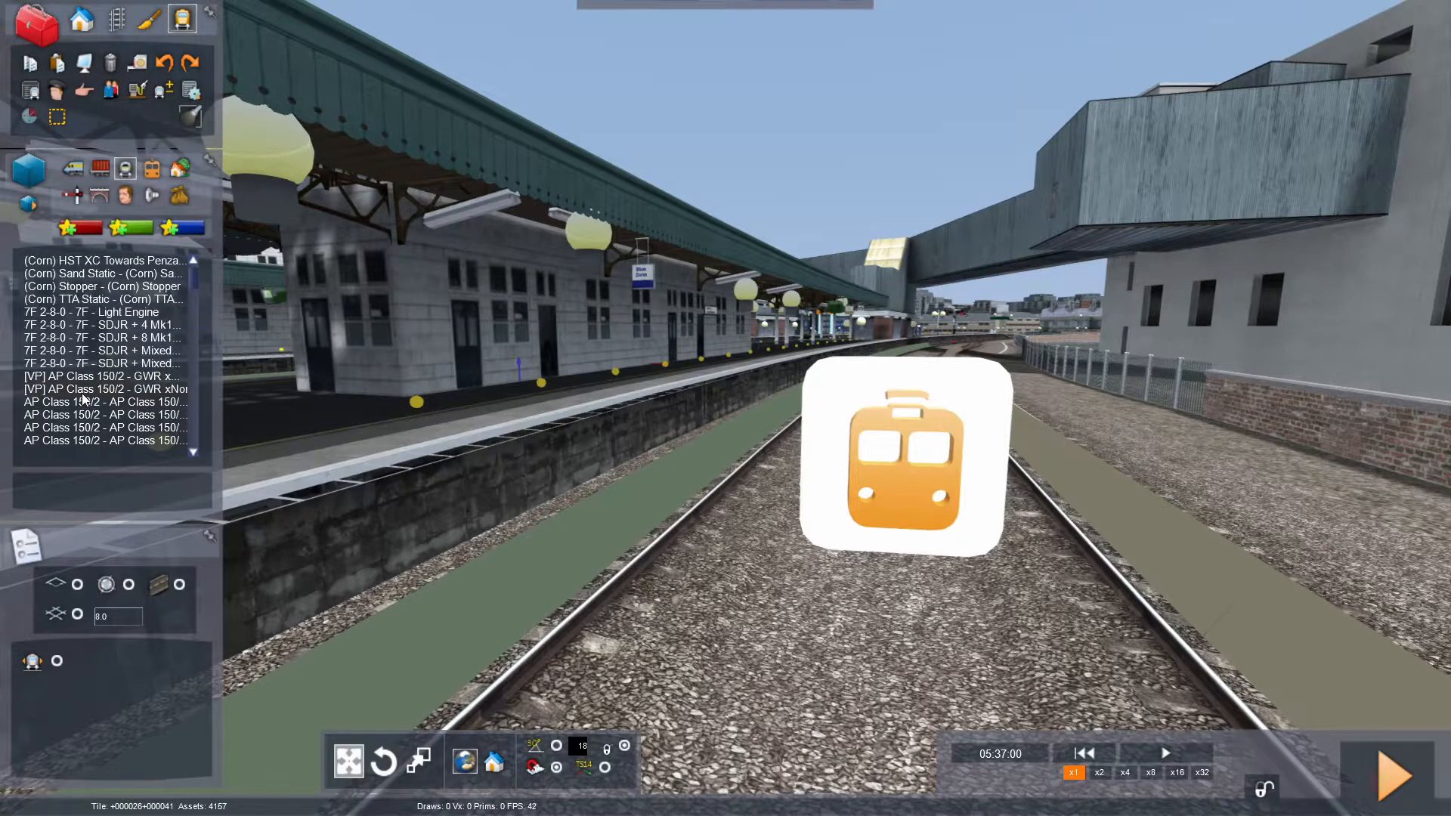
scroll(101, 402, down, 3)
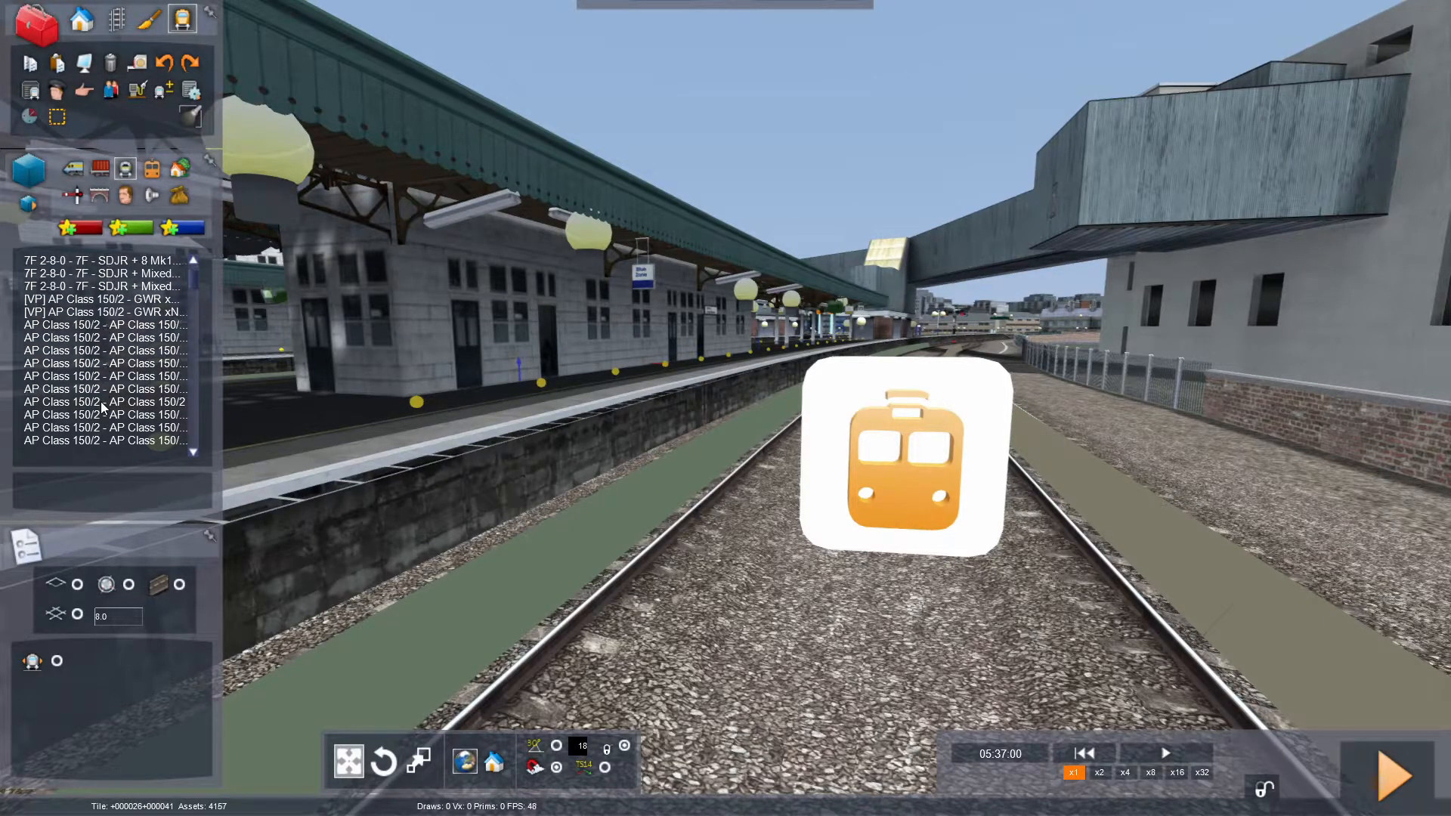
scroll(101, 401, down, 3)
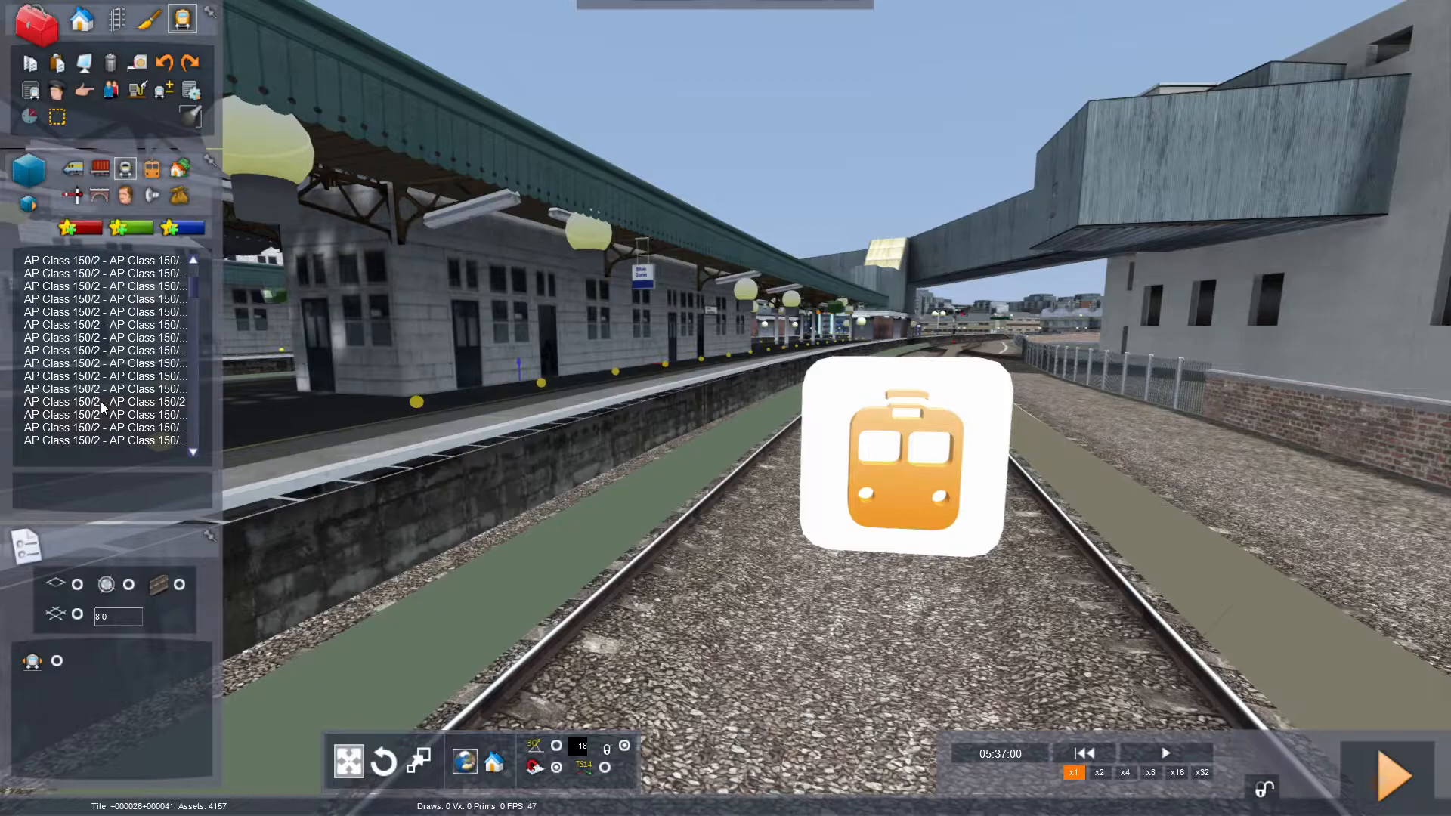
scroll(101, 401, down, 2)
scroll(119, 364, up, 1)
Place the AP Class 150/2 First Great Western Blue (219) 2 Car consist on the track beside the platform.
key(Right)
mouse_move(842, 631)
right_down()
mouse_move(866, 626)
mouse_move(849, 626)
right_up()
key(Up)
key(Left)
key(Down)
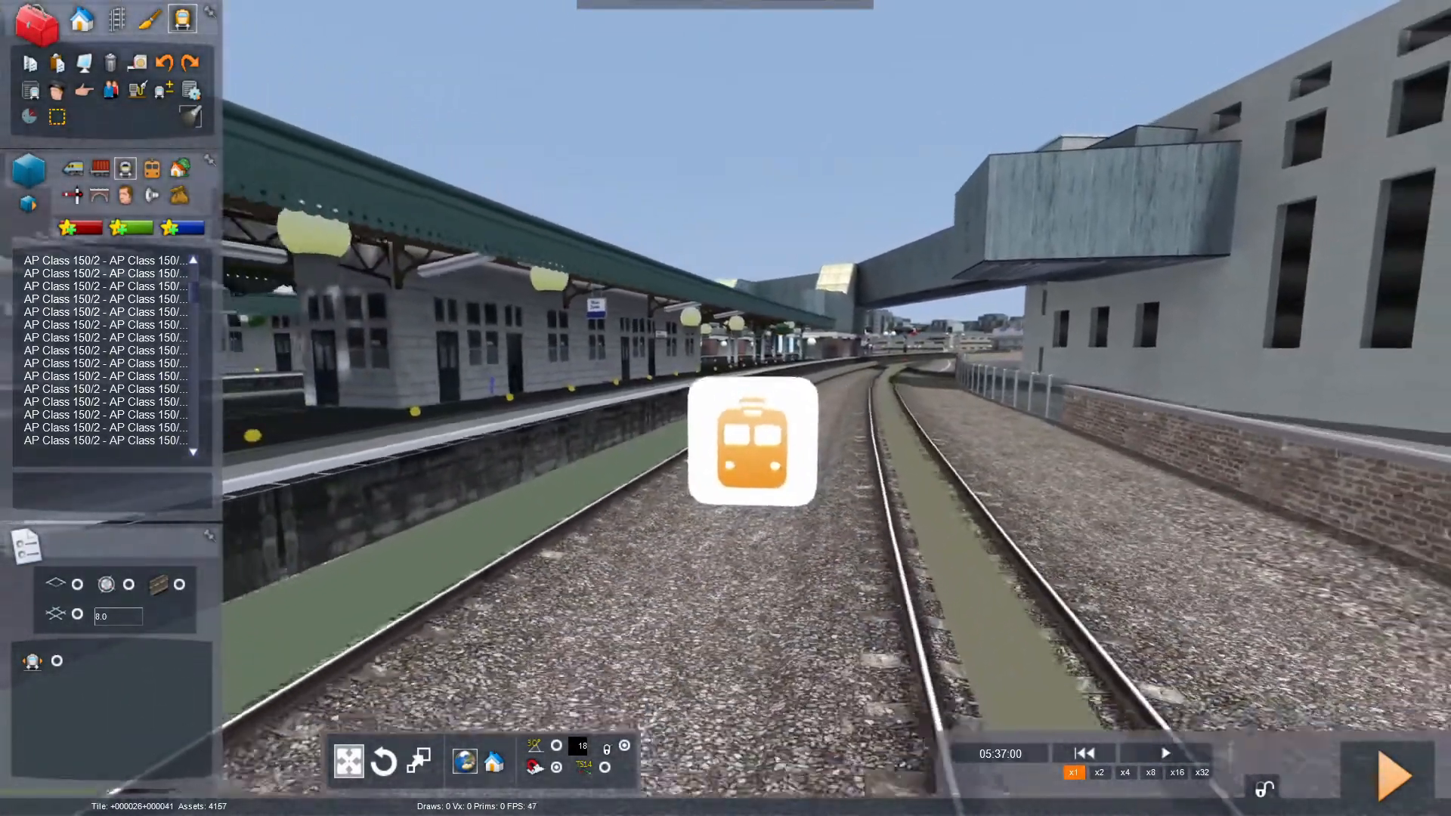
key(Up)
key(Left)
right_drag(849, 626, 809, 651)
key(Down)
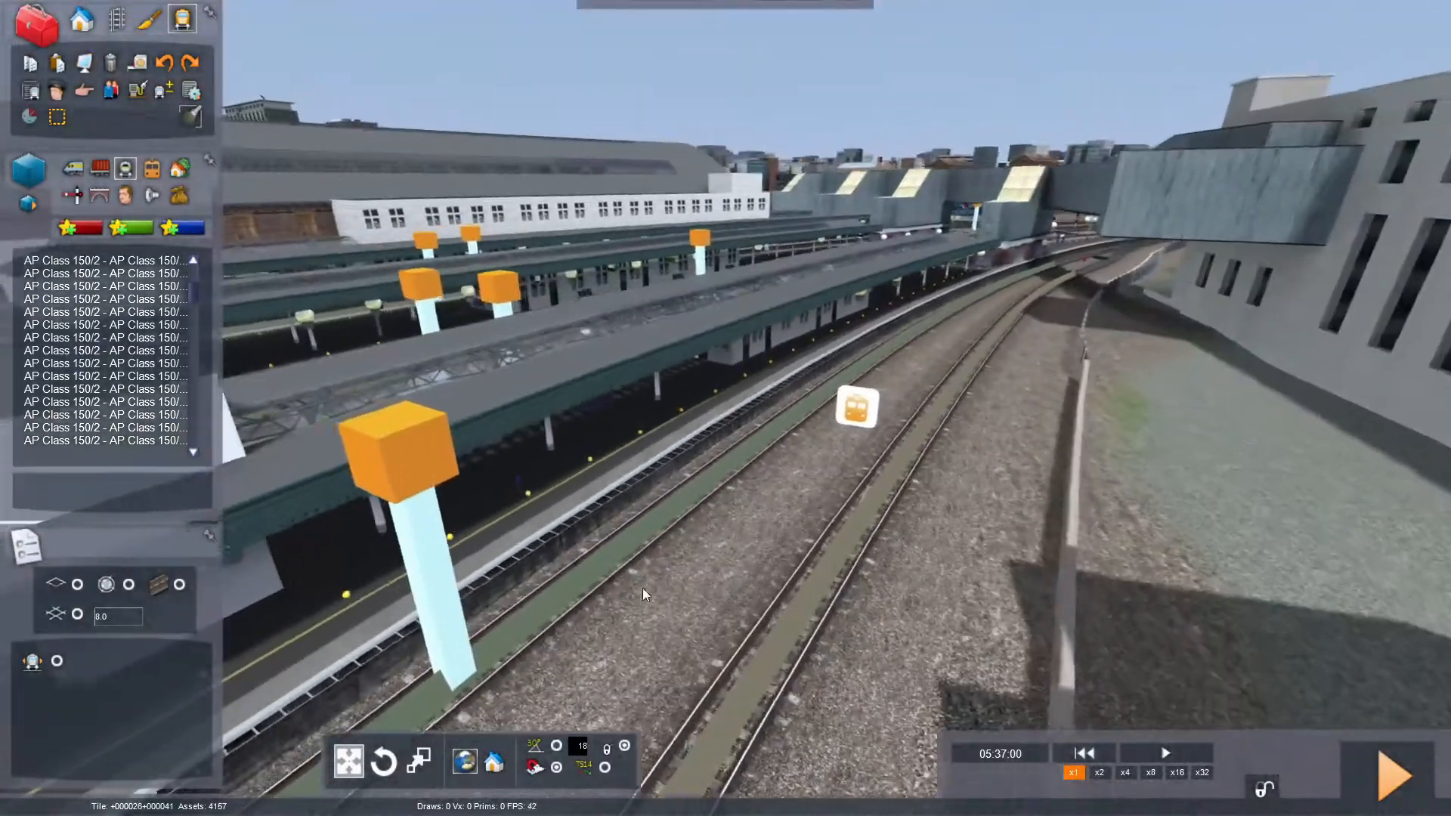
key(Right)
key(Up)
key(Up)
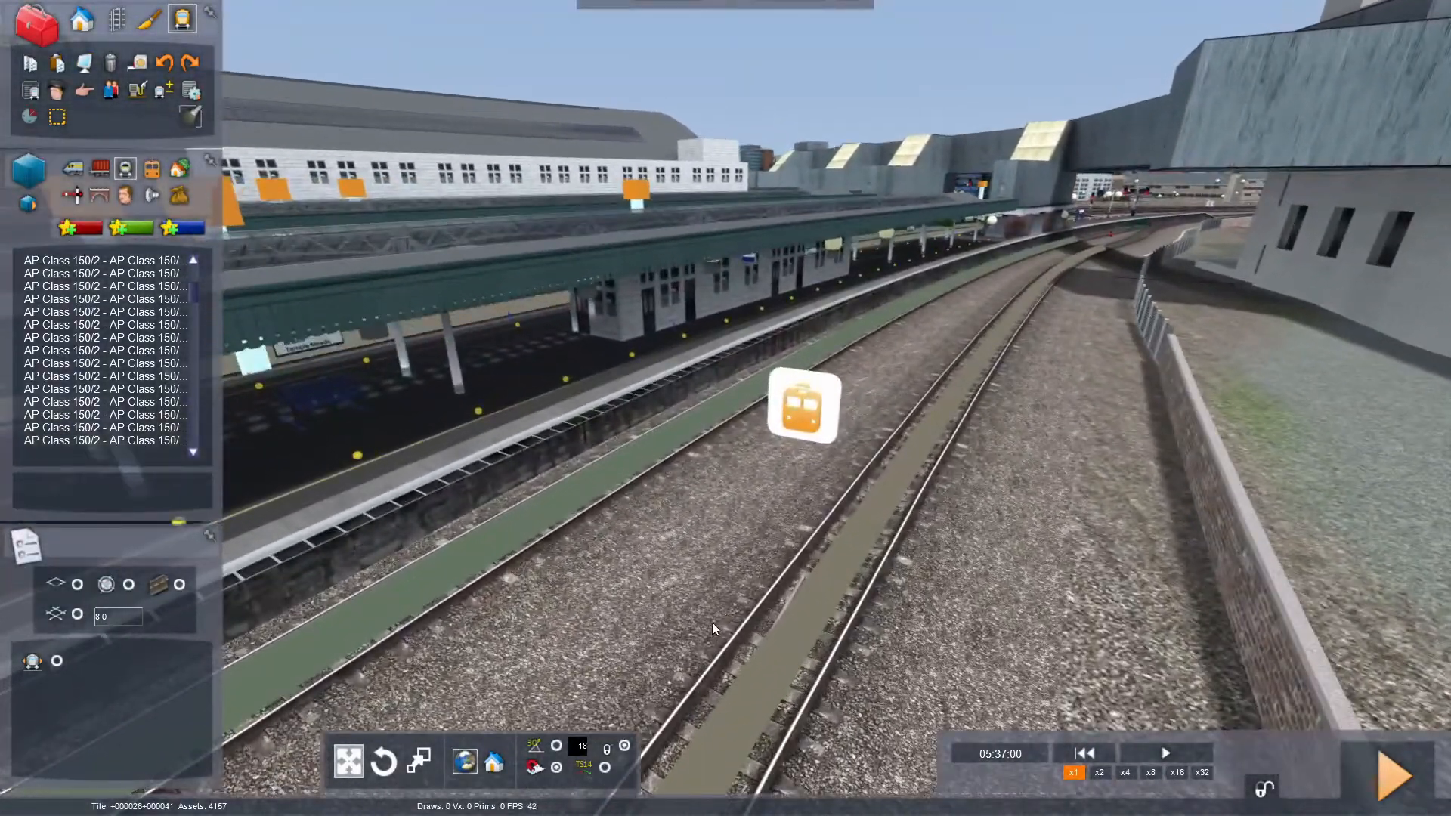
click(152, 325)
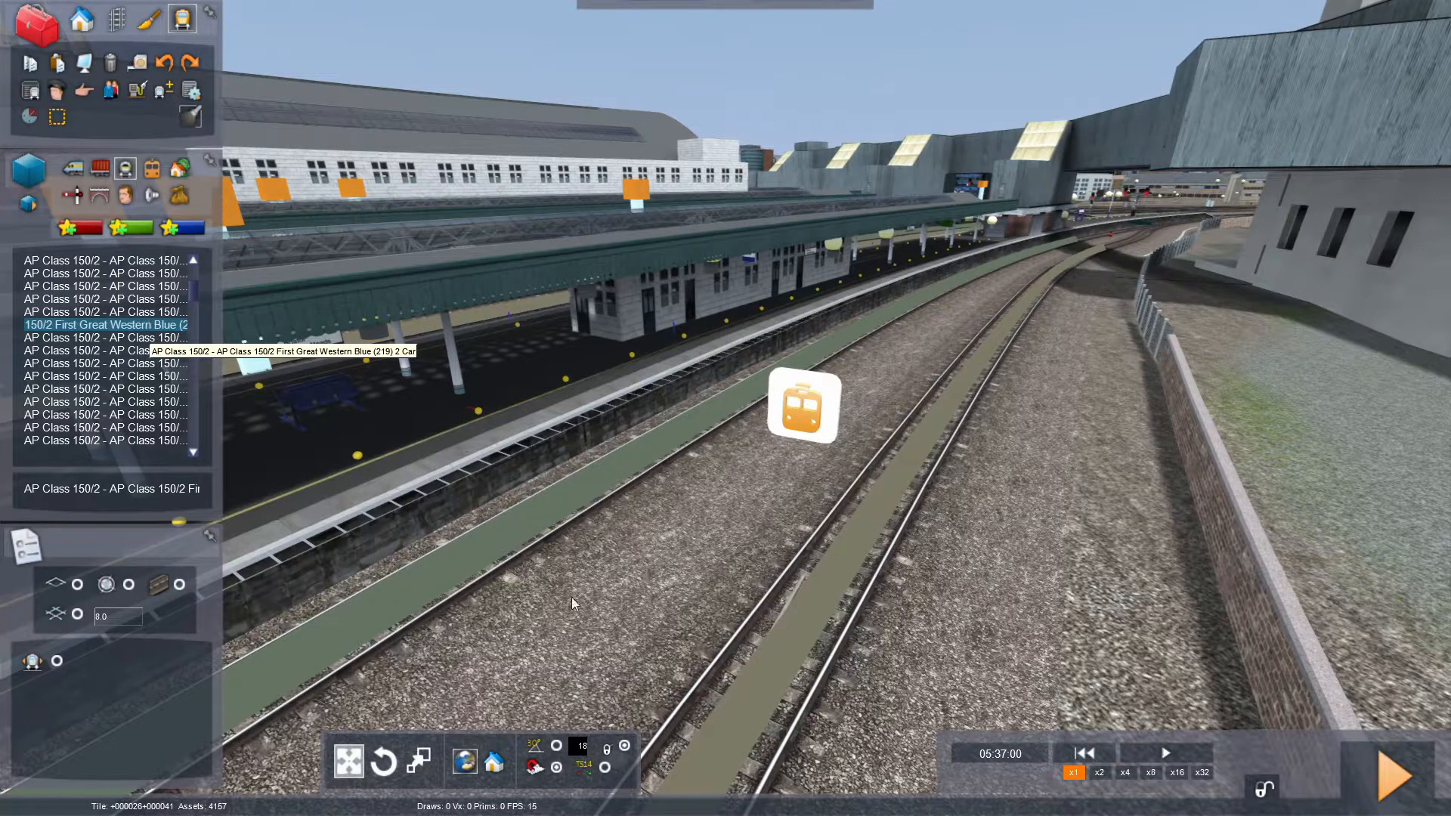
click(493, 528)
drag(492, 524, 823, 308)
Inspect the placed Class 150/2 train from close up and from above against the platforms, tracks and markers.
mouse_move(824, 308)
right_down()
mouse_move(680, 321)
mouse_move(642, 340)
mouse_move(817, 302)
right_up()
key(Up)
key(Down)
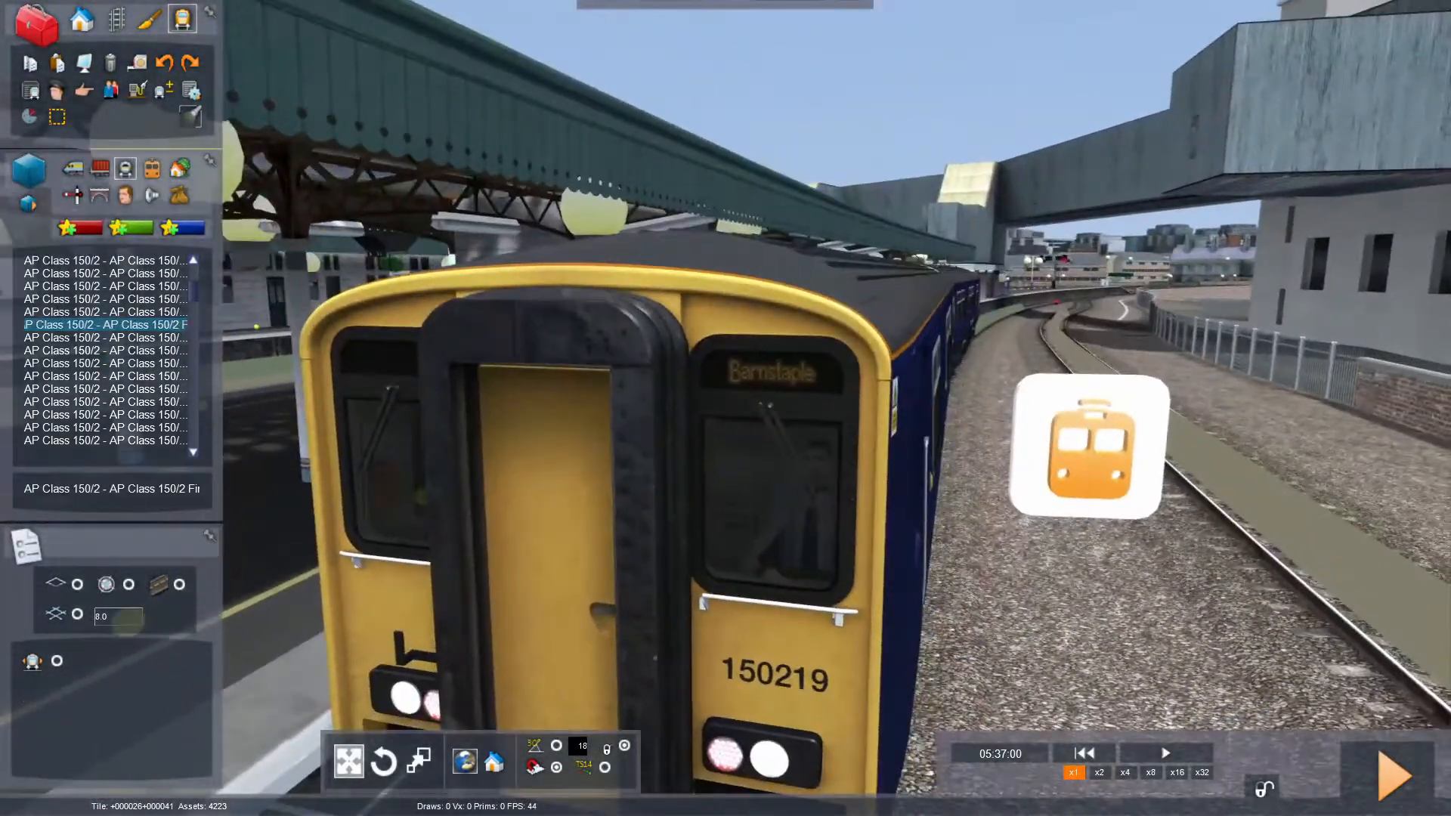
key(Down)
key(Up)
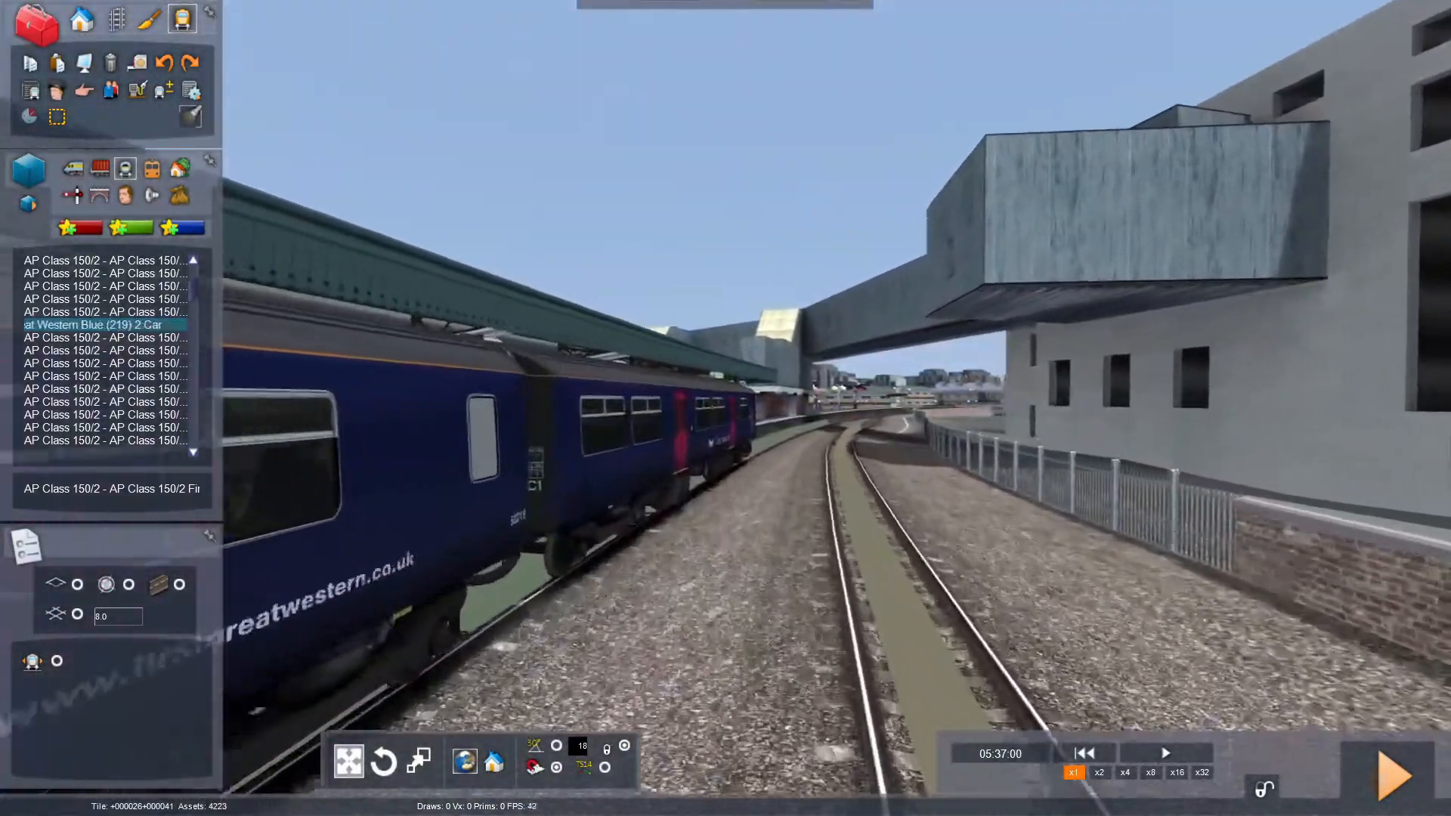
key(Up)
right_drag(816, 302, 453, 310)
key(Up)
key(Up)
right_drag(726, 408, 590, 409)
key(Up)
key(Up)
right_drag(726, 408, 725, 529)
key(Up)
key(Up)
key(Down)
key(Right)
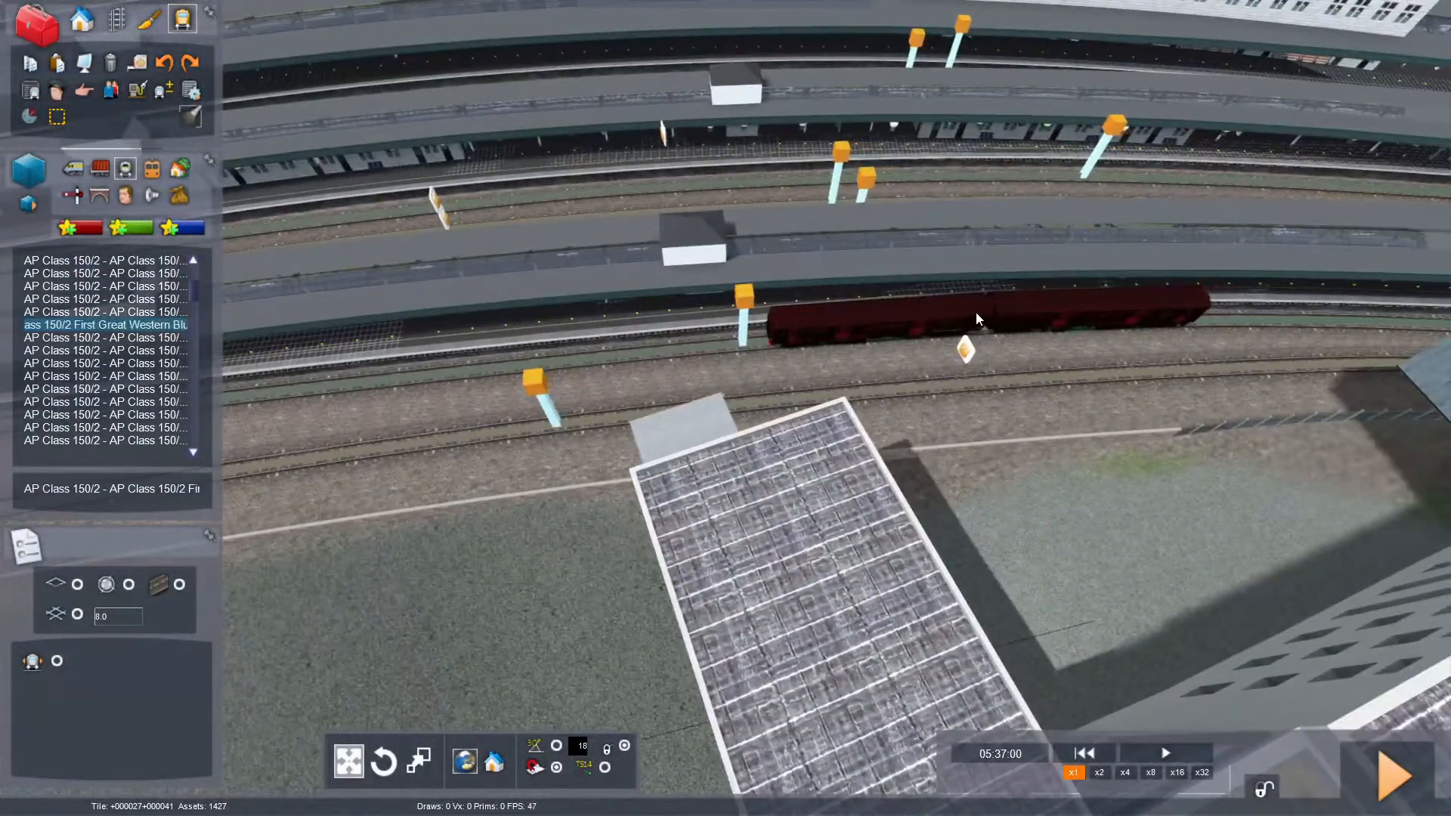
Move in on the front of the placed Class 150/2 and examine its cab end and unit number.
click(977, 311)
right_drag(983, 453, 1126, 325)
key(Up)
key(Down)
key(Up)
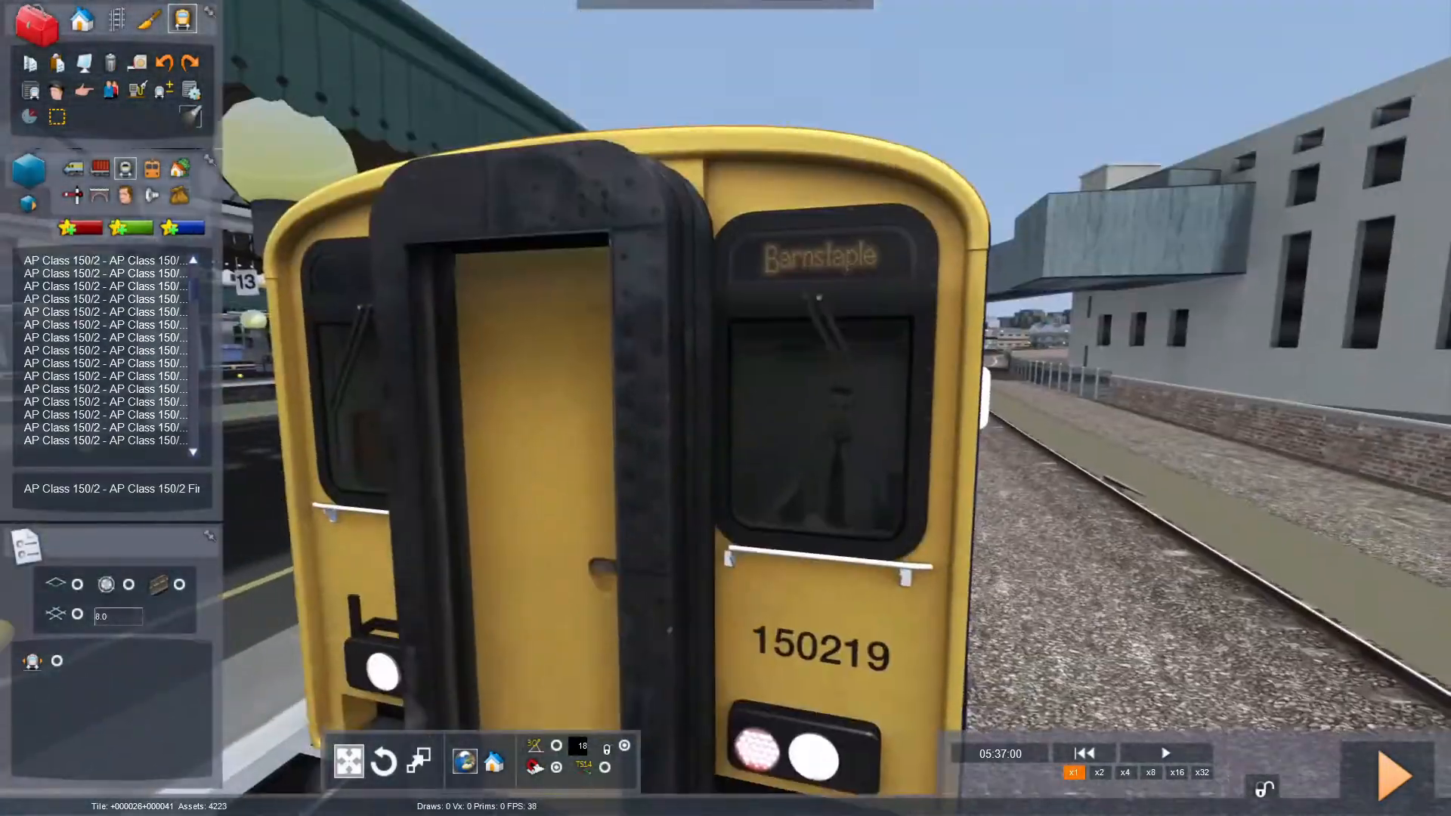
key(Right)
key(Down)
key(Down)
key(Right)
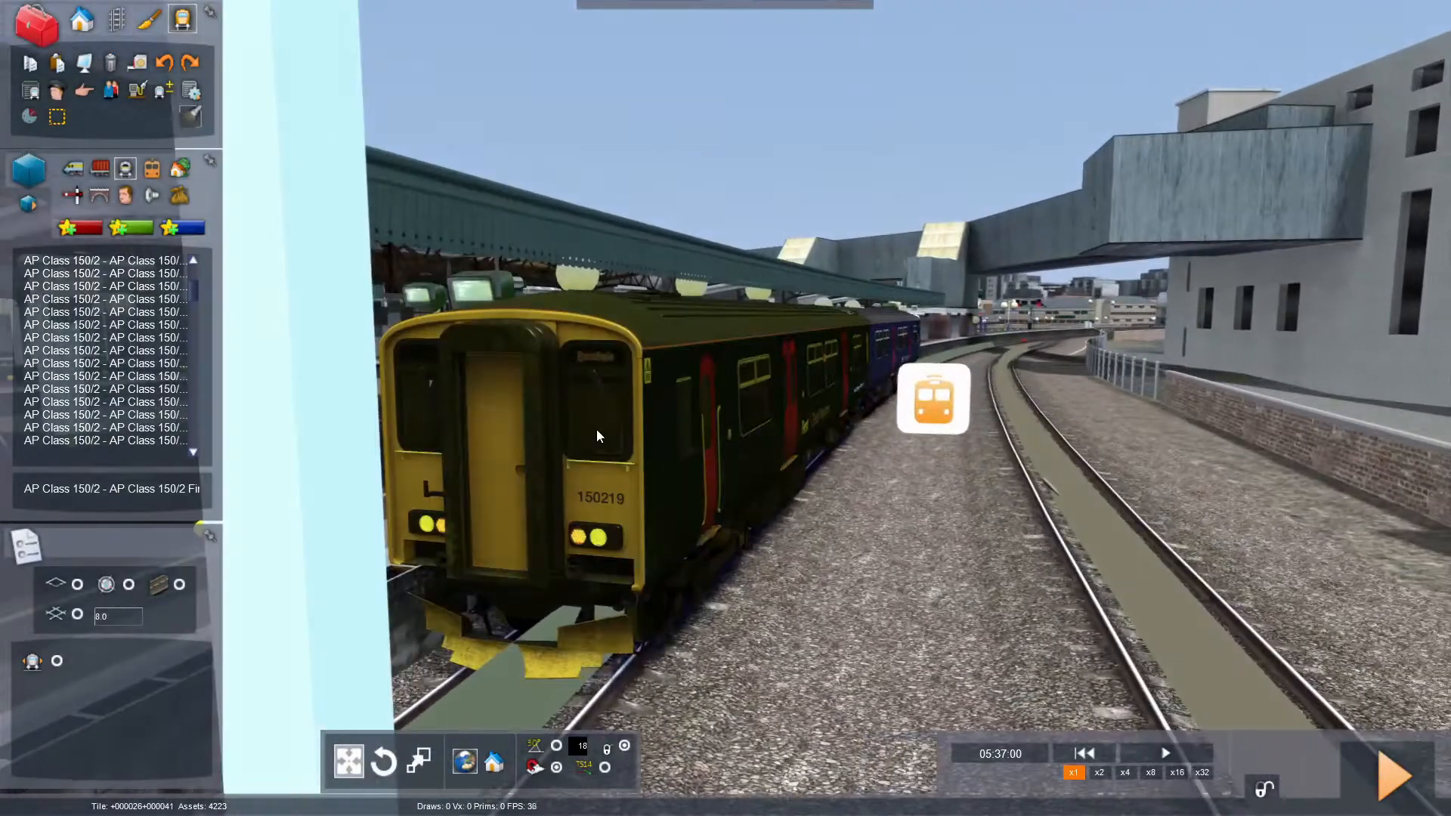
Examine the Class 150/2's destination display up close and view the train along its side.
double_click(597, 429)
key(Down)
key(Up)
click(939, 514)
key(Down)
right_drag(957, 536, 1063, 533)
key(Right)
key(Up)
key(Left)
key(Up)
key(Down)
key(Up)
key(Down)
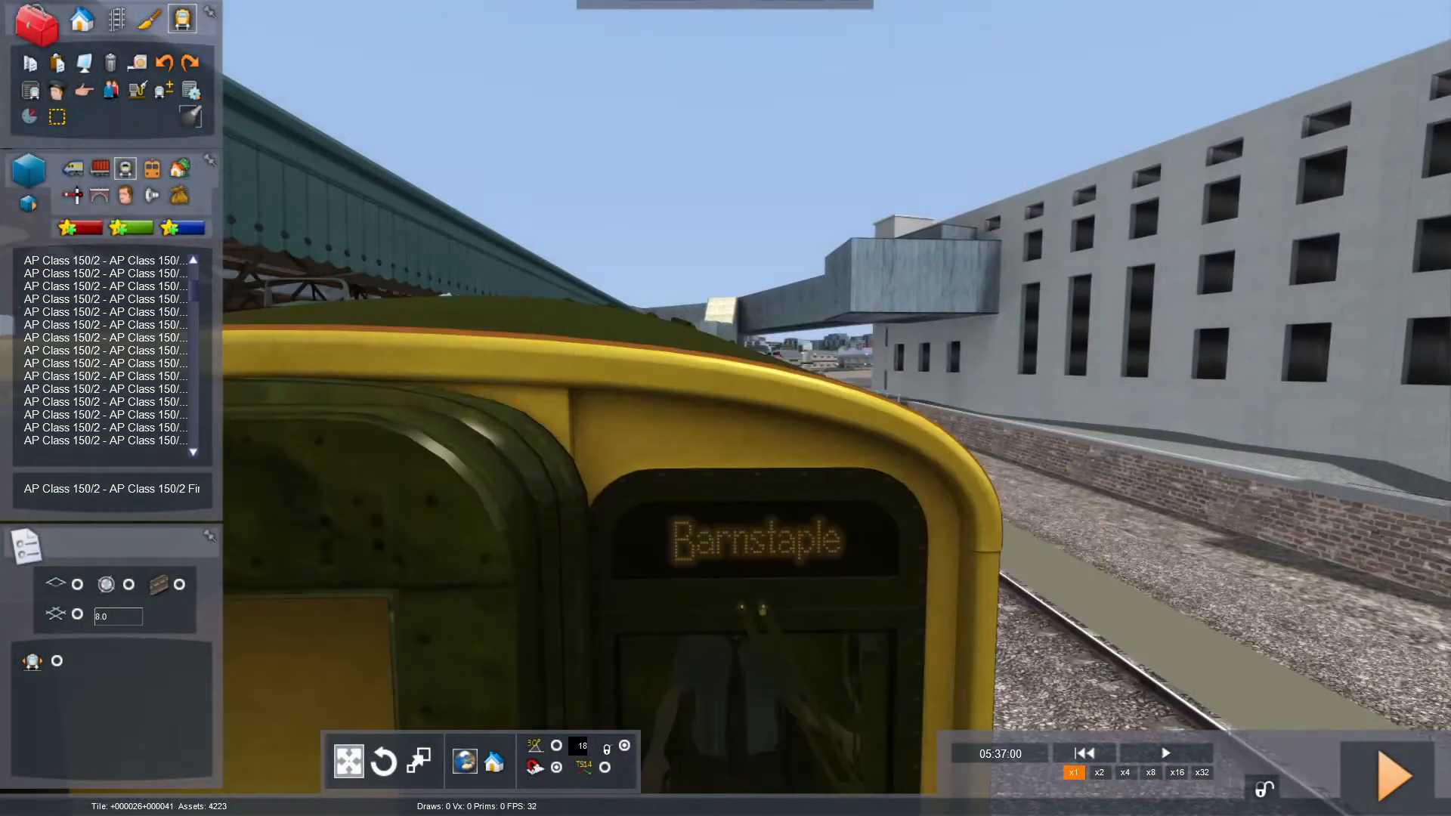
key(Down)
key(Right)
right_drag(1055, 439, 900, 384)
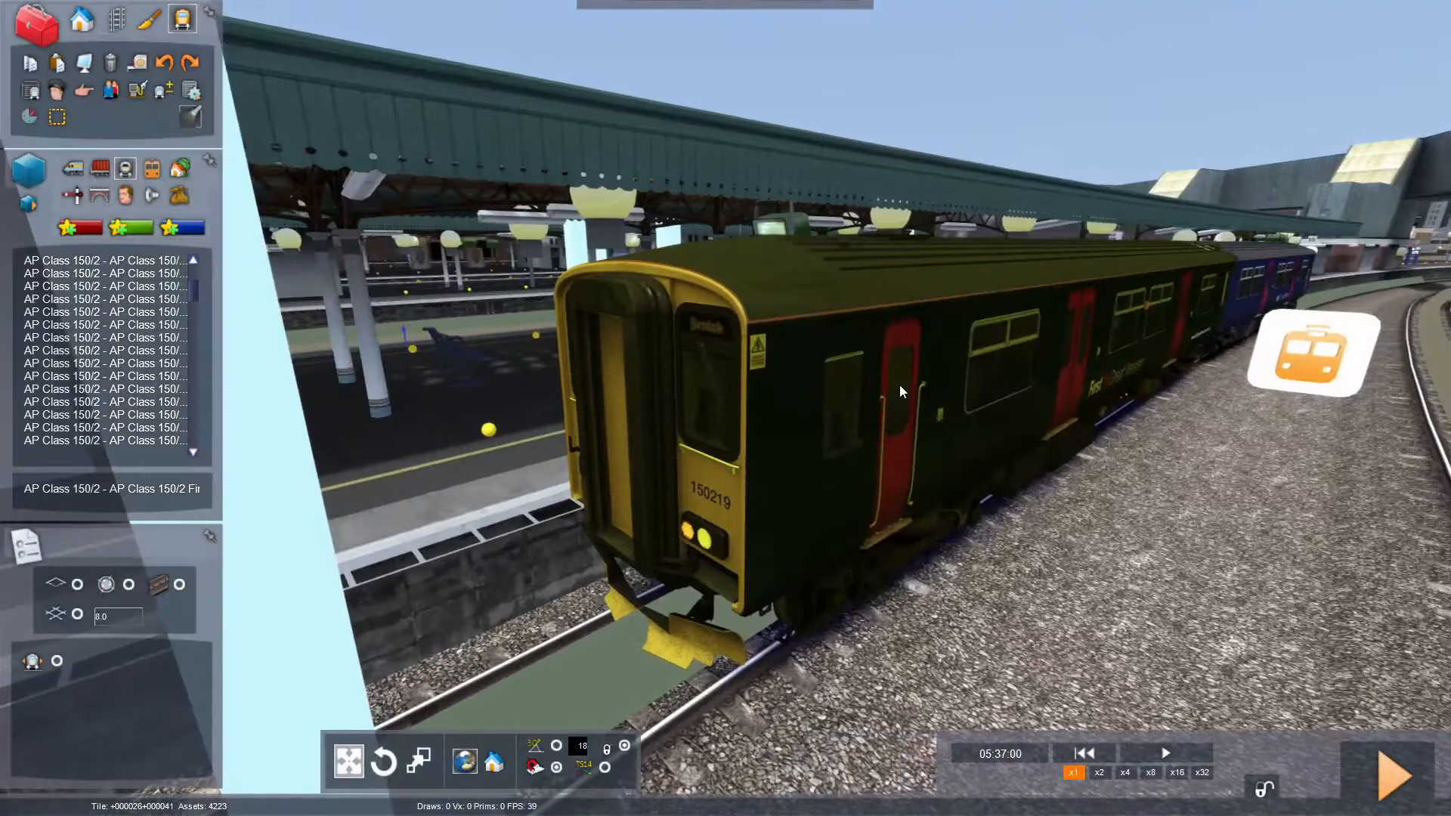
right_drag(945, 336, 1001, 349)
key(Right)
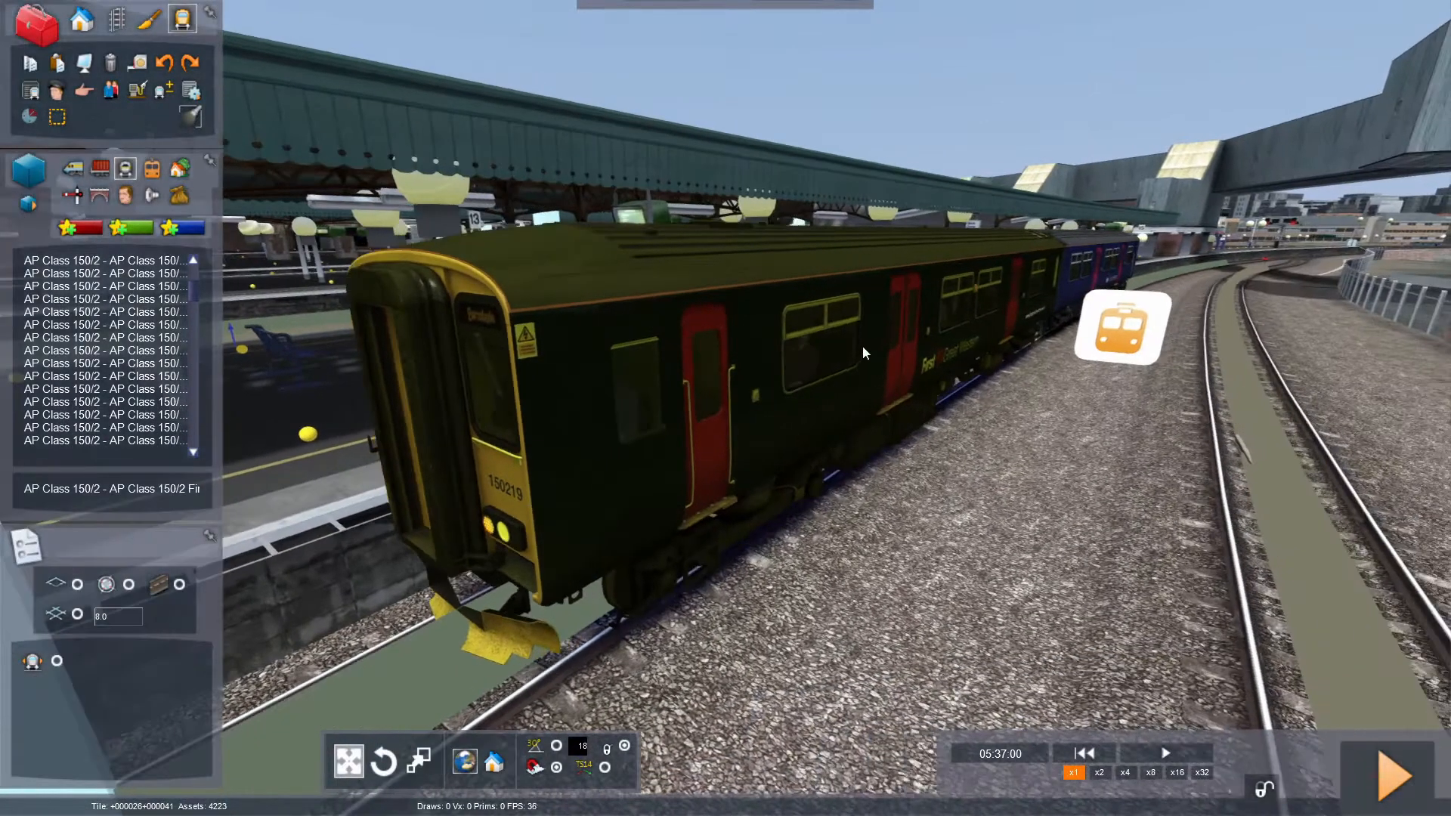
Open the properties of the Class 150/2's front car and review its fill level and vehicle number.
click(859, 347)
key(Left)
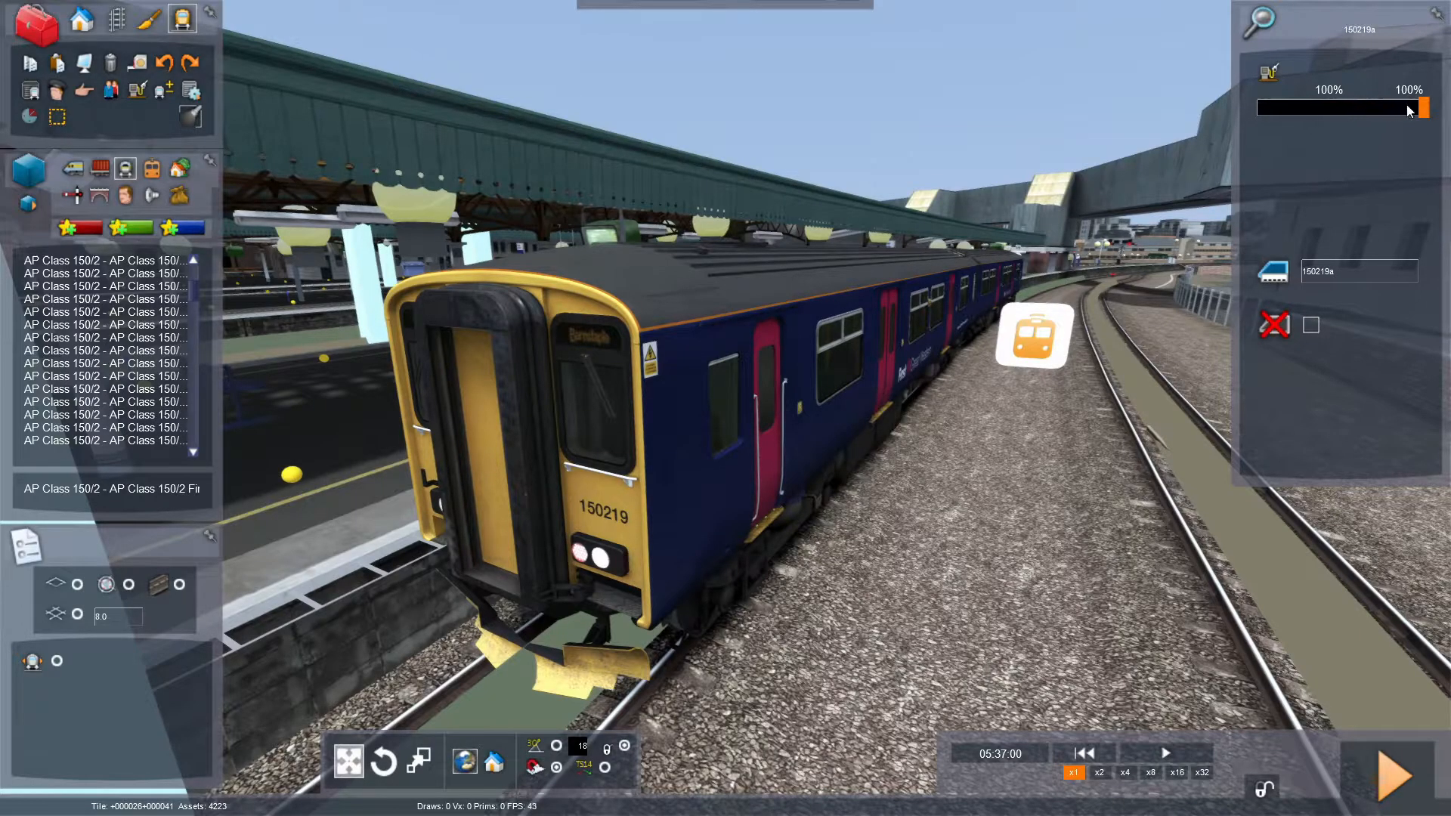
mouse_move(1424, 107)
mouse_down()
mouse_move(1261, 108)
mouse_move(1424, 112)
mouse_up()
right_drag(1062, 2, 1089, 72)
key(Up)
key(Right)
key(Down)
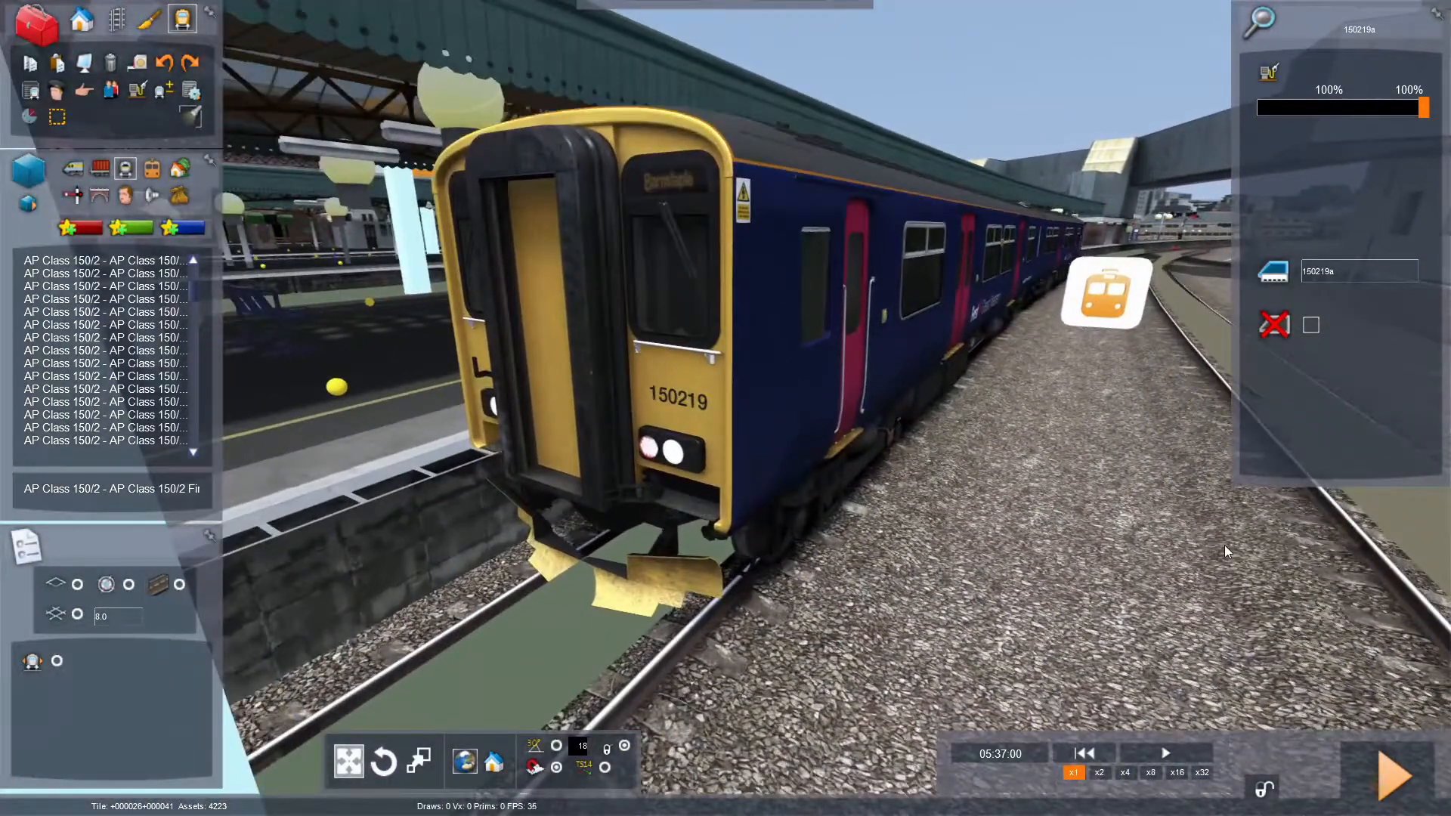
right_drag(1224, 546, 1227, 461)
key(Up)
key(Down)
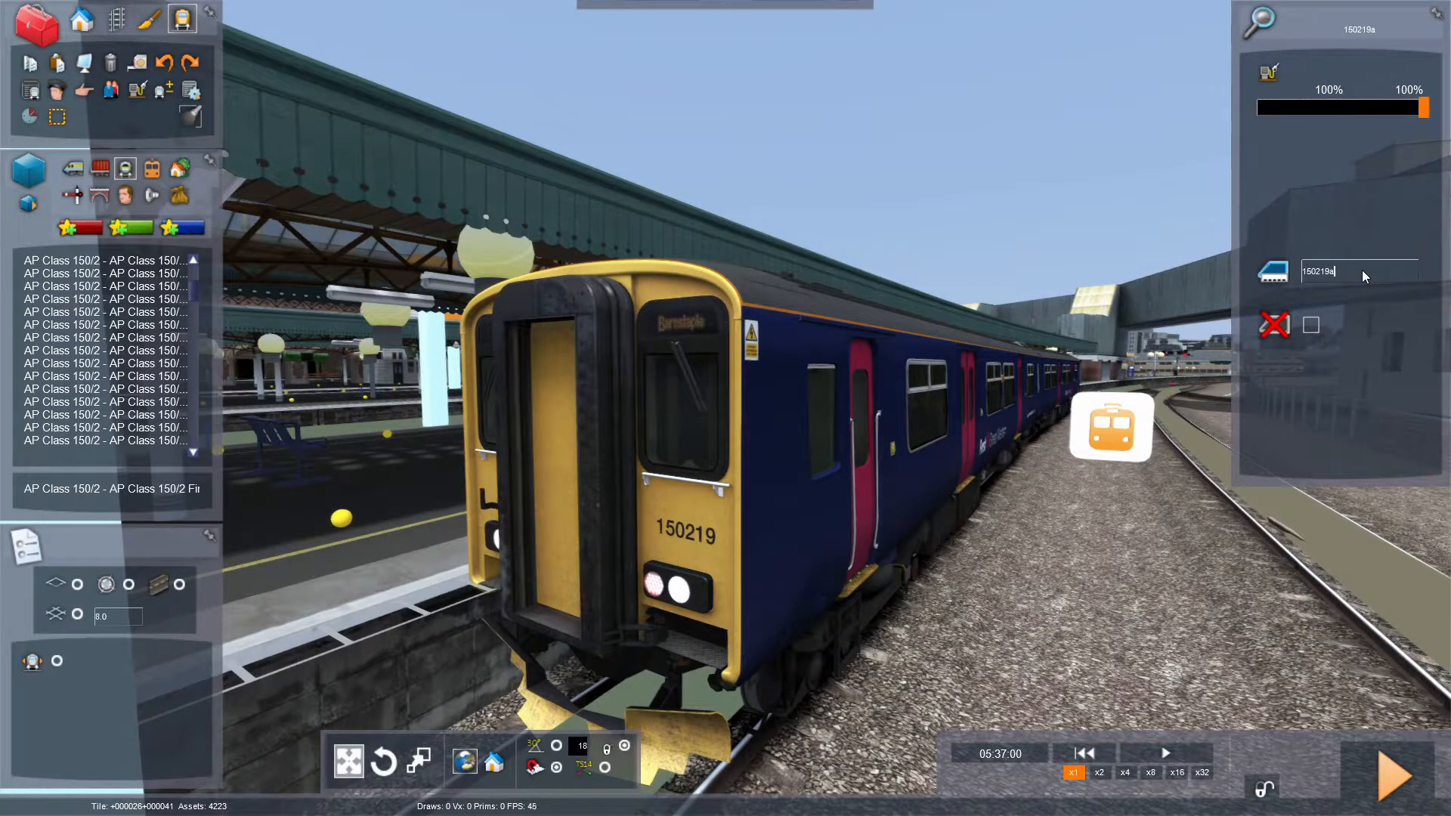
Compare the front car's vehicle number field with its cab front and close the properties.
key(Up)
mouse_move(1045, 122)
right_down()
mouse_move(1005, 80)
mouse_move(1002, 137)
mouse_move(1062, 121)
mouse_move(1051, 116)
right_up()
key(Up)
key(Down)
key(Right)
key(Right)
key(Left)
key(Up)
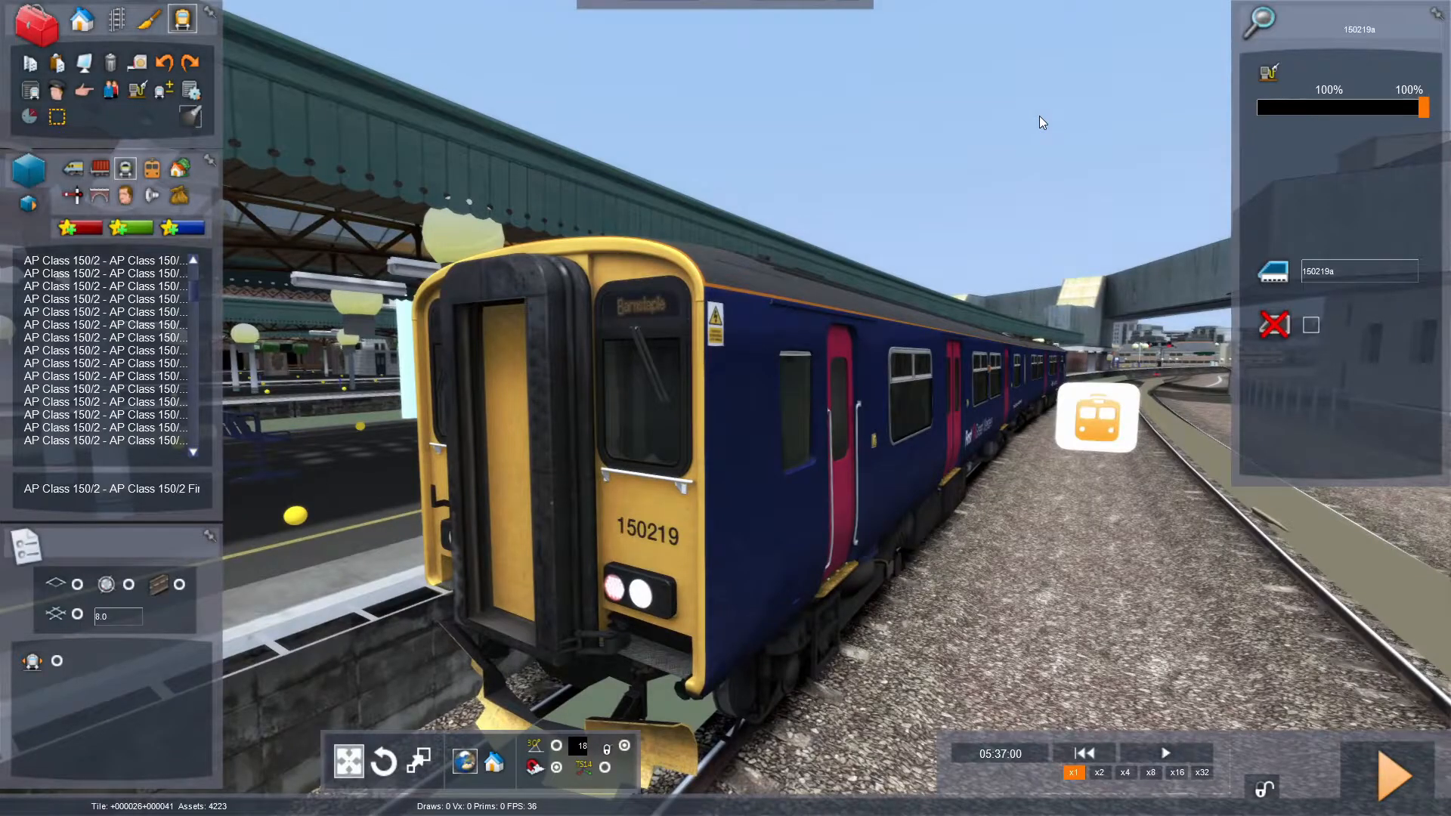
click(1040, 116)
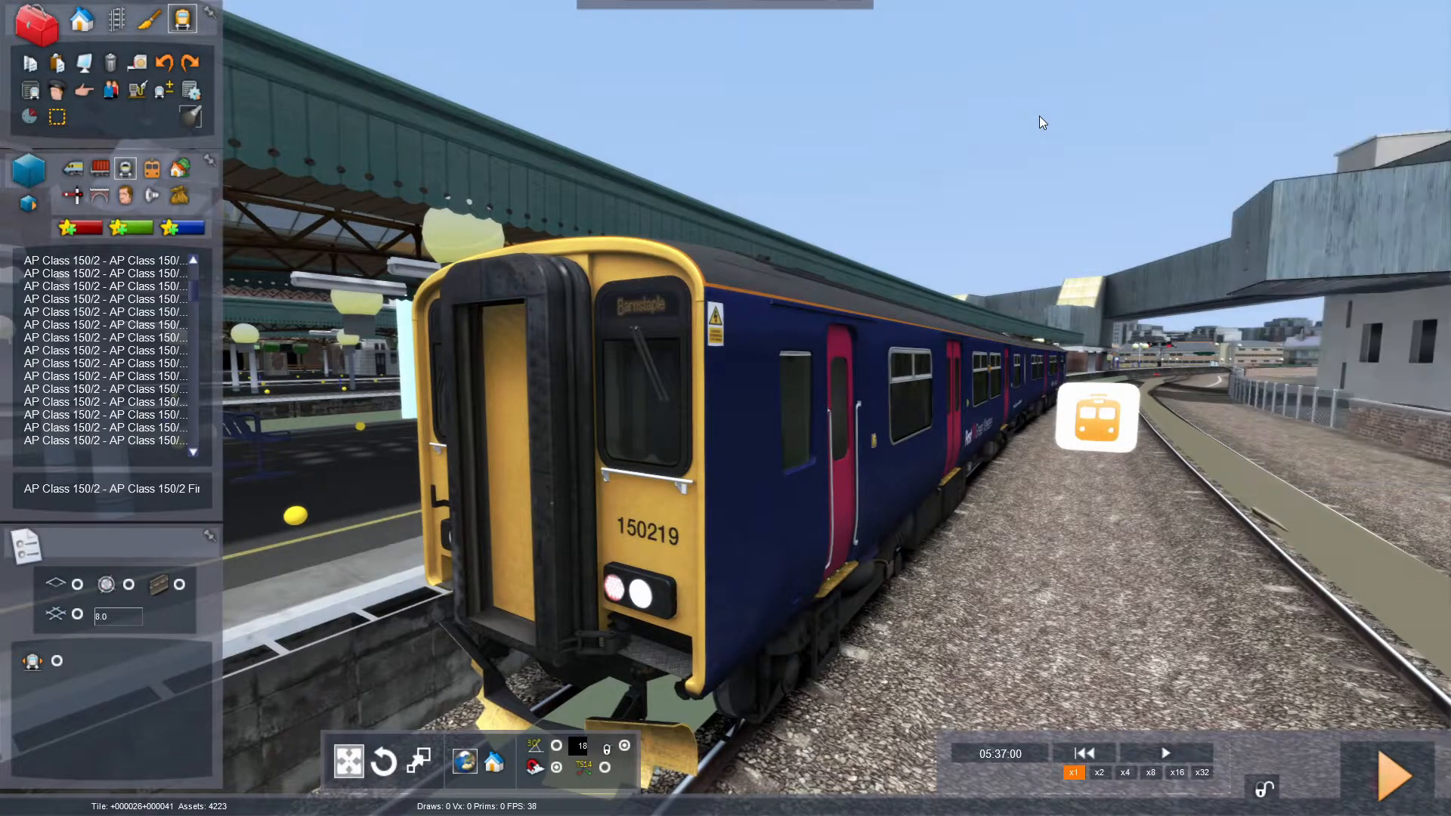
Examine the Class 150/2's front end, destination display and driver from near and far, briefly reopening the front car's properties.
key(Down)
key(Up)
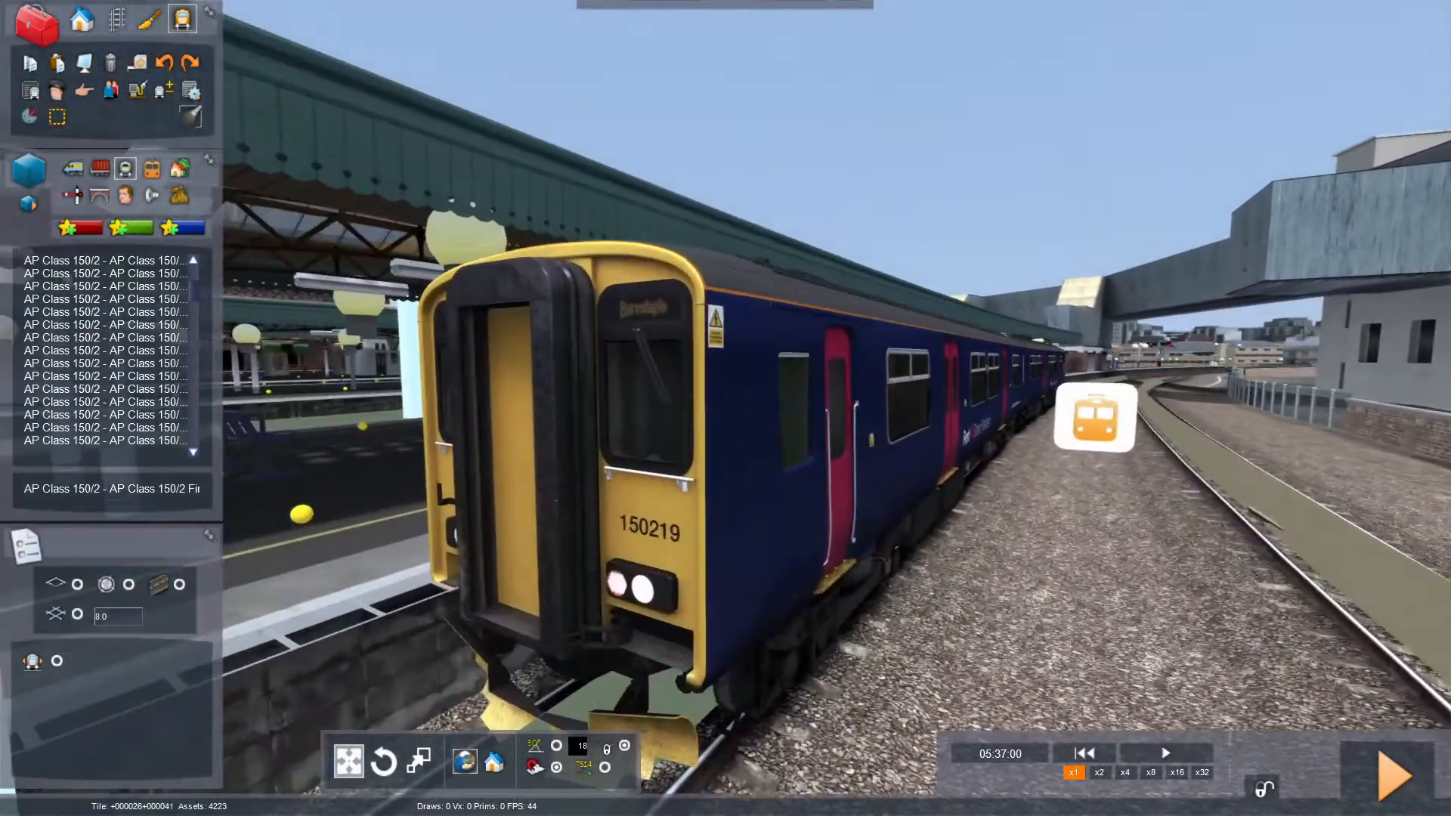
key(Down)
key(Down)
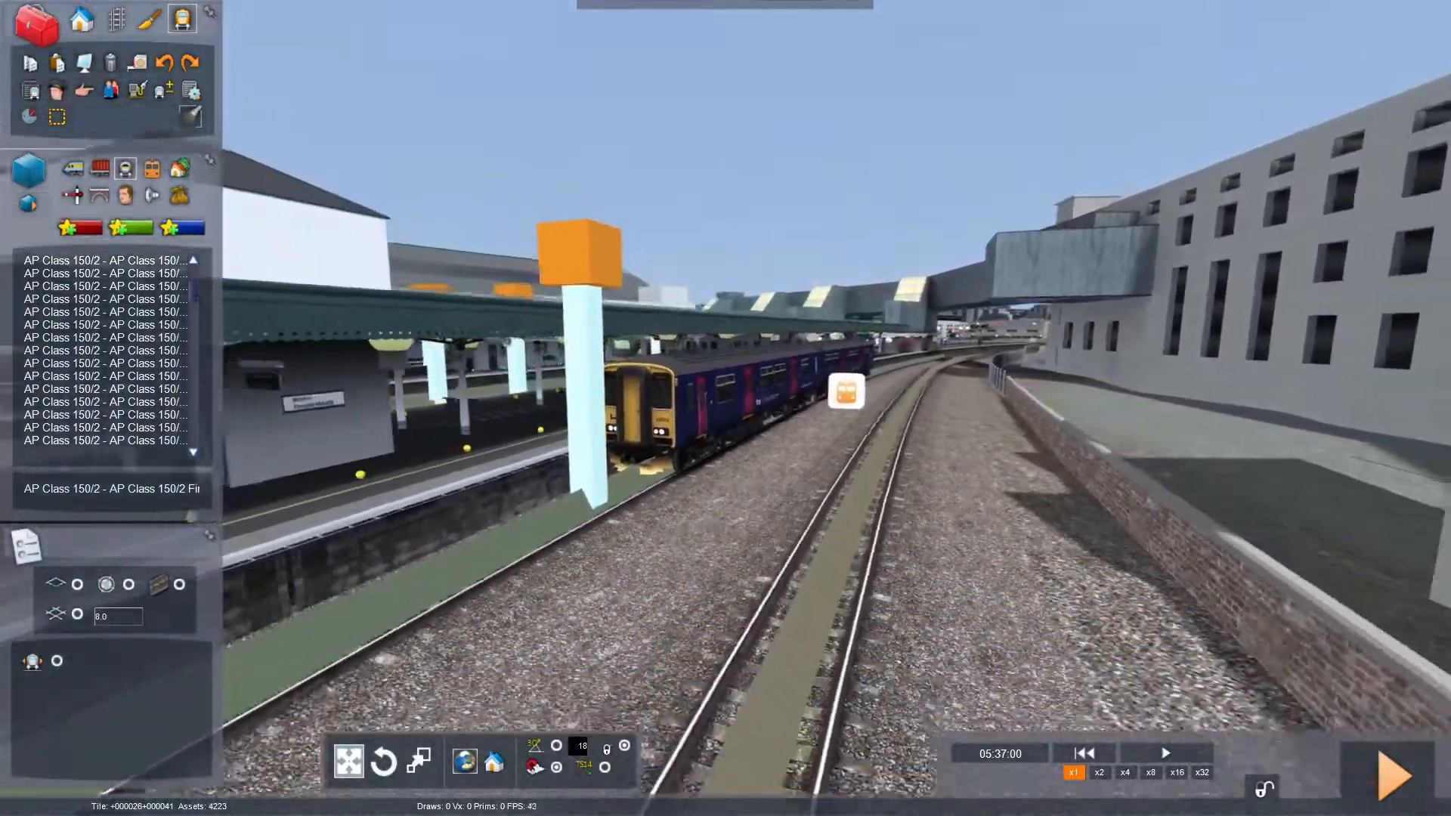
key(Up)
key(Down)
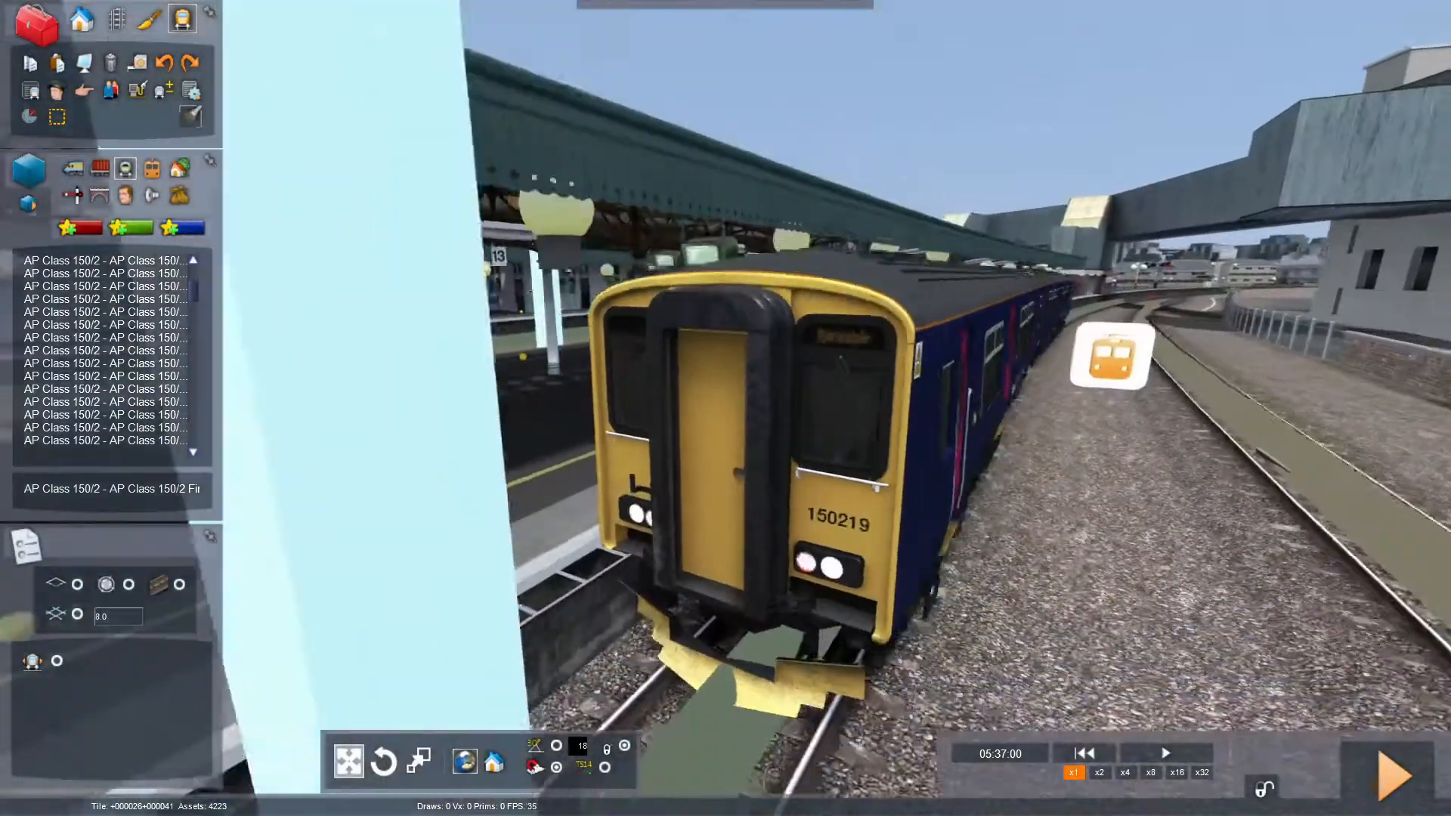
key(Right)
key(Up)
right_drag(1261, 338, 890, 518)
key(Down)
key(Up)
key(Down)
double_click(886, 520)
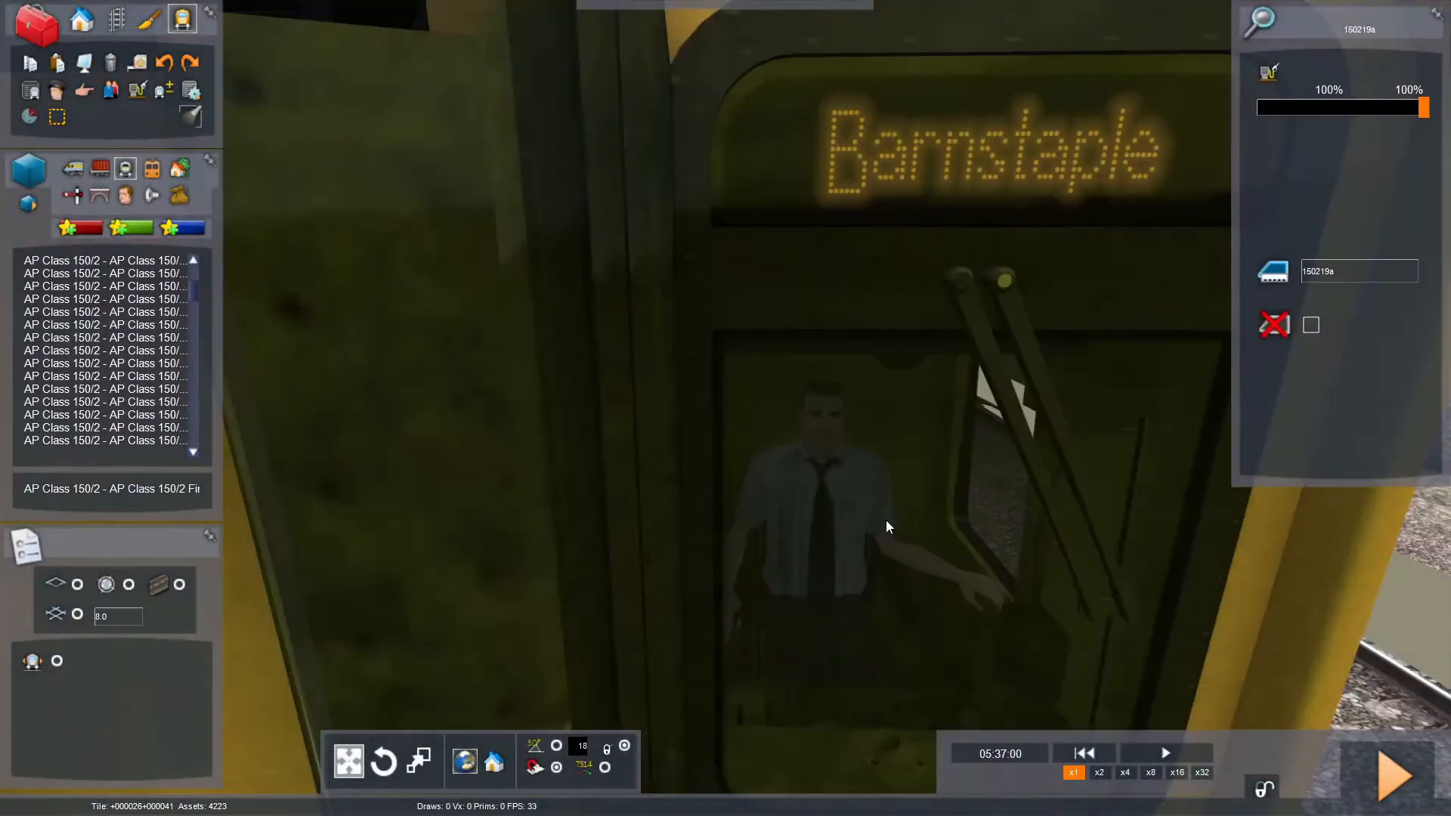
key(Down)
click(945, 293)
key(Down)
right_drag(945, 293, 733, 295)
key(Right)
key(Up)
key(Down)
Place the Class 158/159 (AP) - Class 158 (Cummins) consist on the same platform track, directly against the end of the Class 150/2.
right_drag(91, 378, 14, 488)
scroll(162, 351, down, 10)
key(Up)
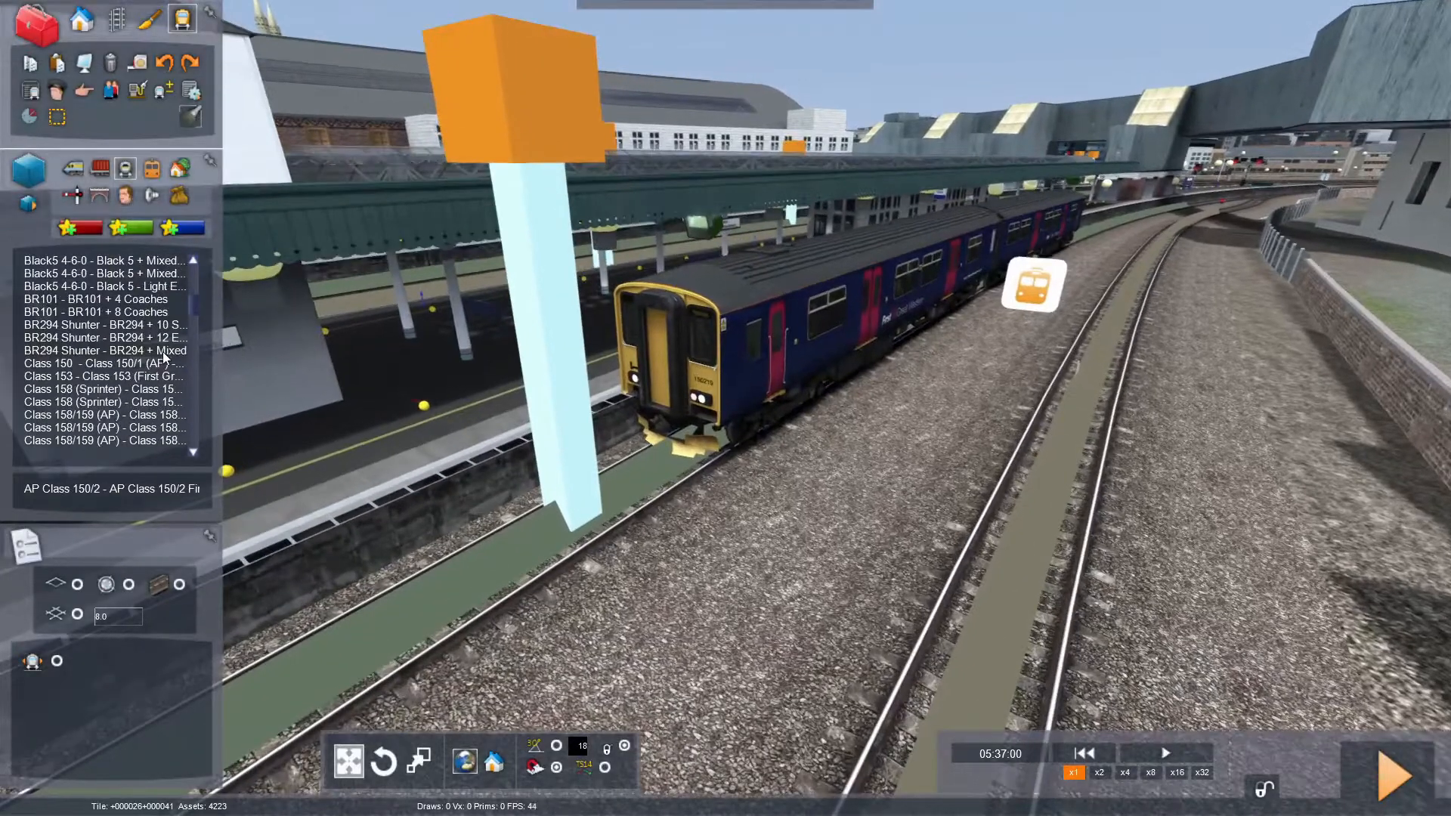
key(Down)
key(Left)
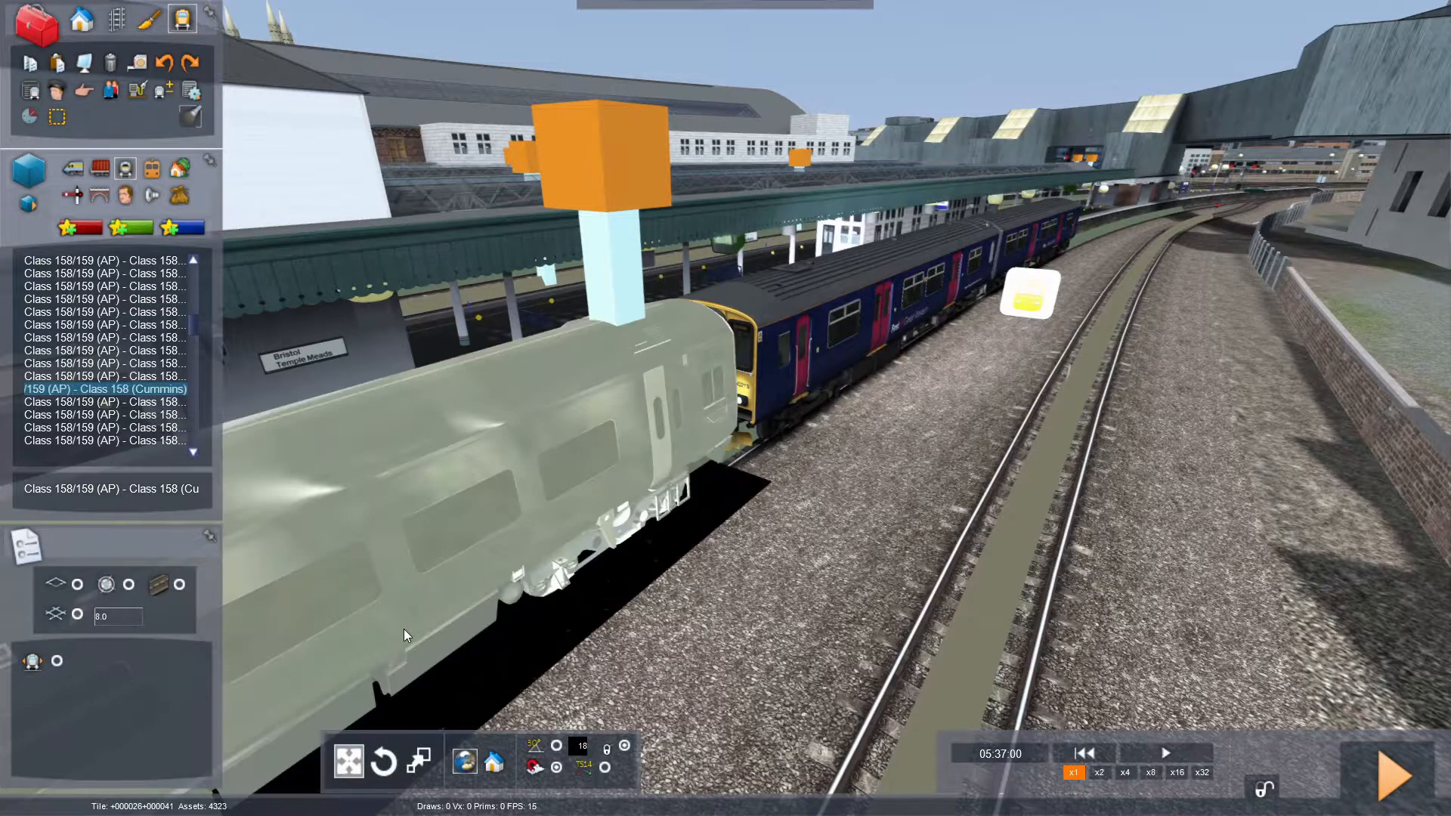
click(403, 629)
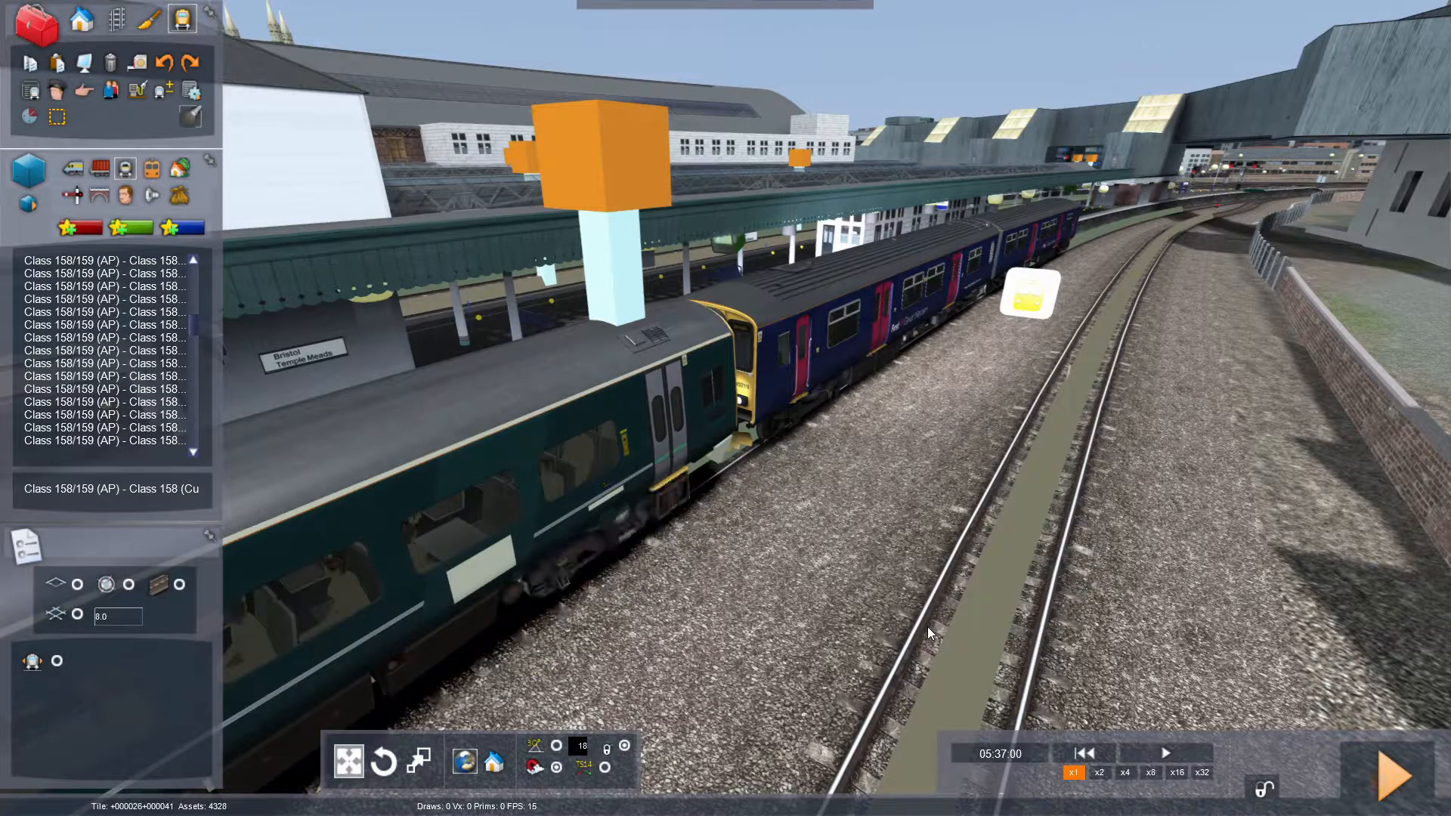
Inspect the join between the Class 158 and the Class 150/2 and the Class 158's platform side.
right_drag(924, 626, 888, 656)
scroll(888, 656, up, 6)
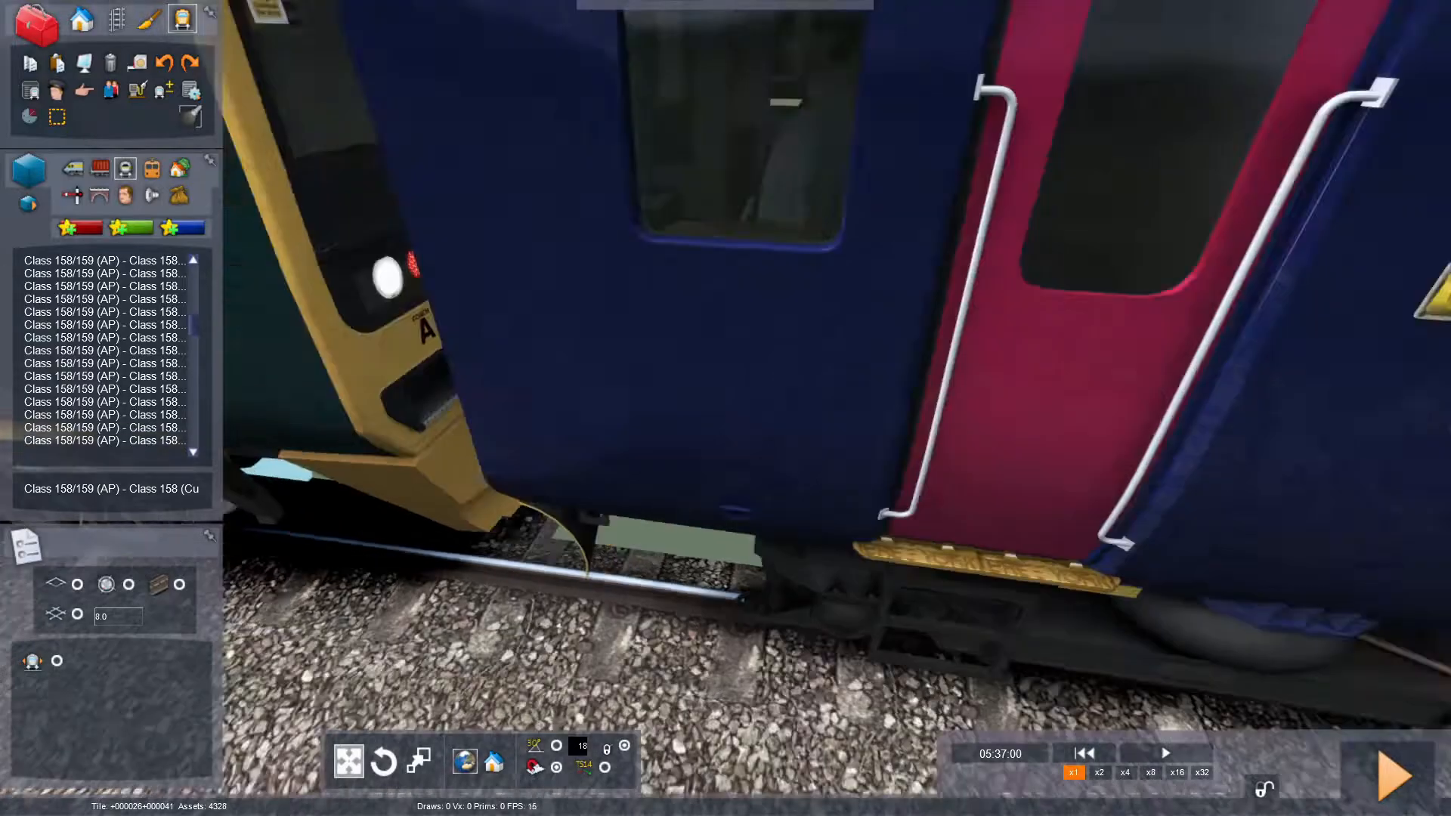
key(Up)
right_drag(888, 656, 657, 567)
key(Up)
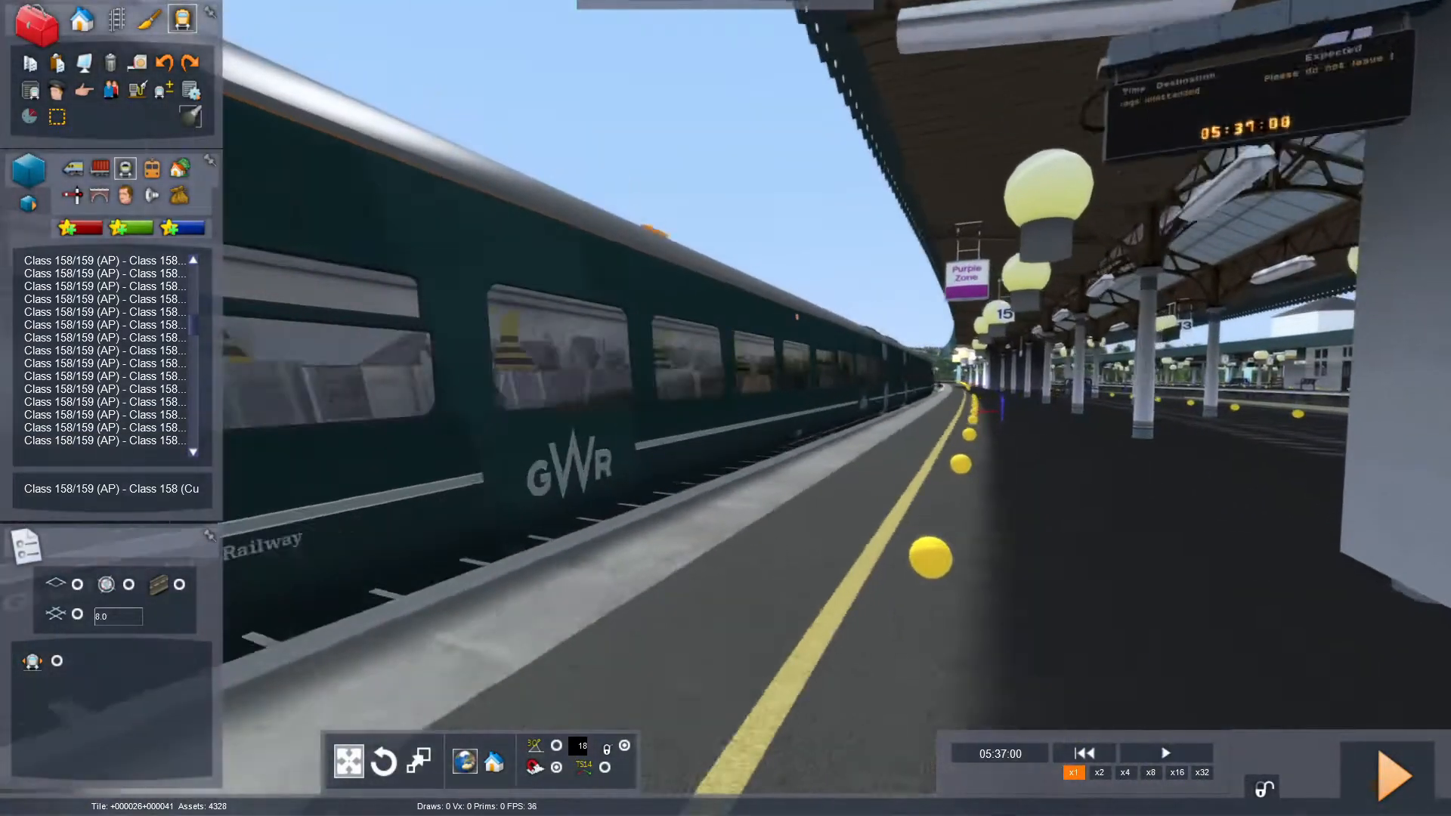
key(Right)
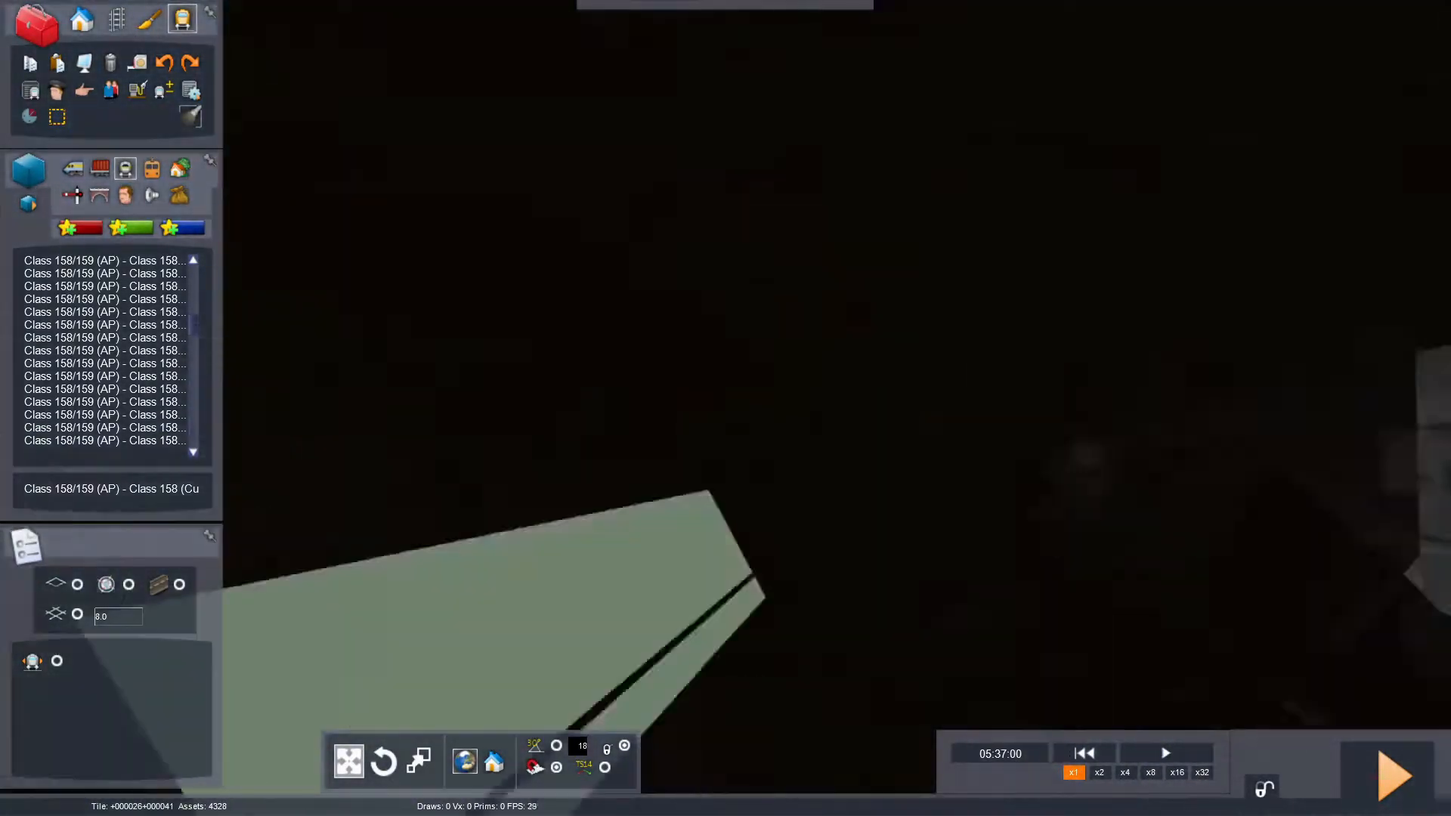
key(Up)
Examine the far cab end of the Class 158 and view the train along the track back to the Class 150/2.
right_drag(658, 567, 302, 589)
key(Down)
key(Left)
key(Up)
key(Right)
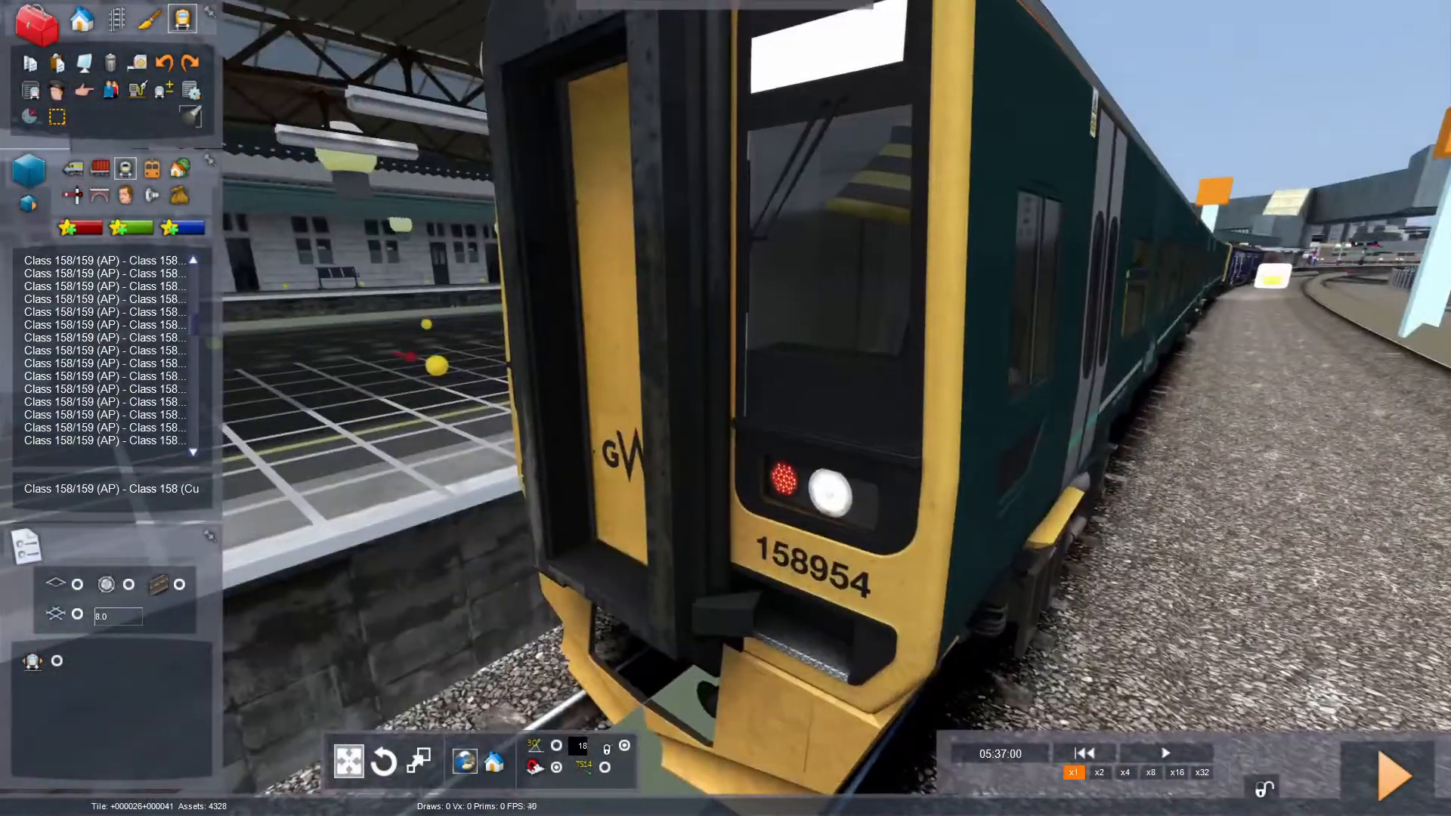
key(Down)
key(Right)
right_drag(302, 589, 257, 604)
key(Up)
key(Down)
right_drag(945, 492, 778, 469)
key(Up)
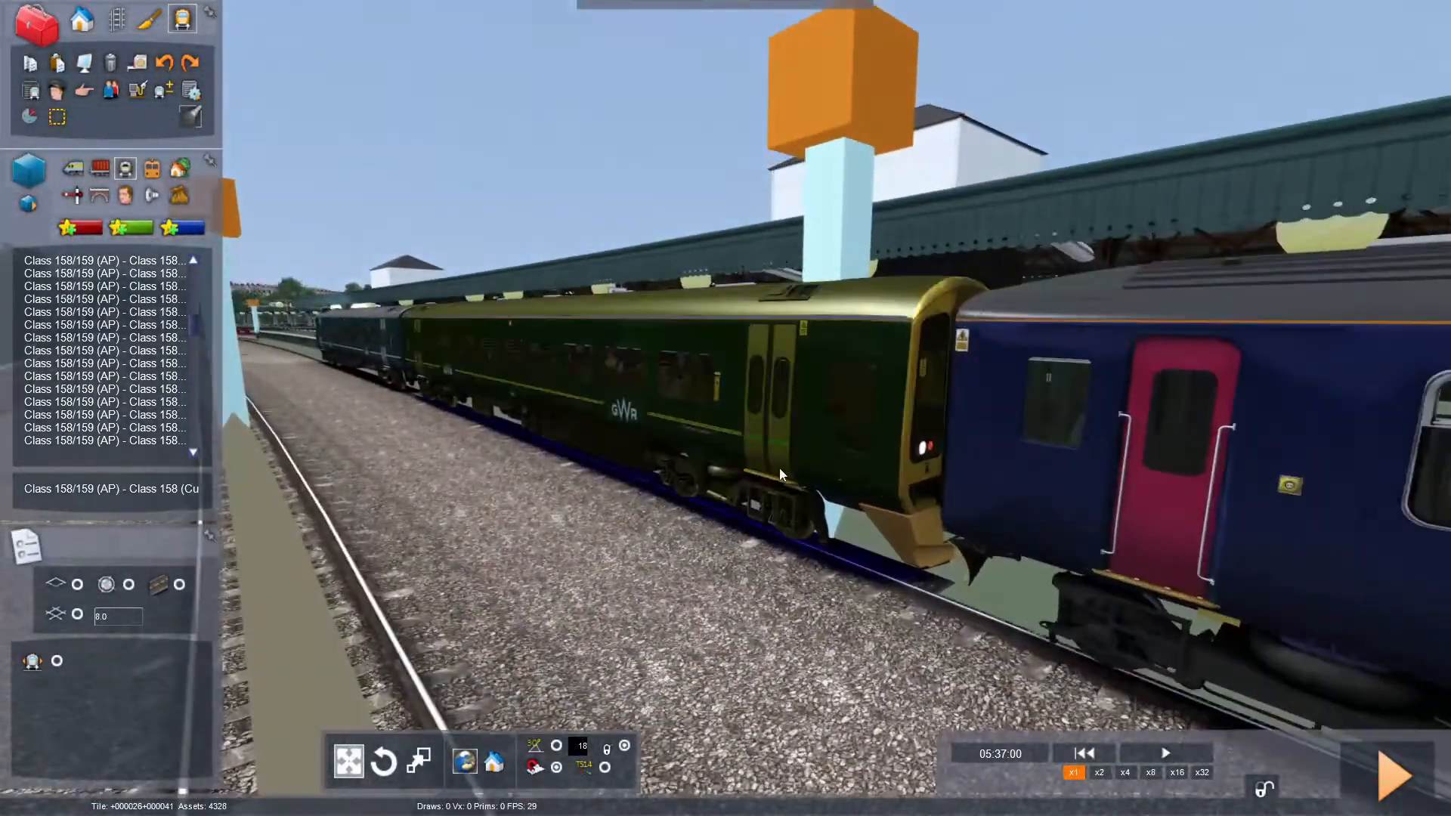
Set the vehicle number of the Class 158 car next to the Class 150/2 to 158765a.
double_click(779, 469)
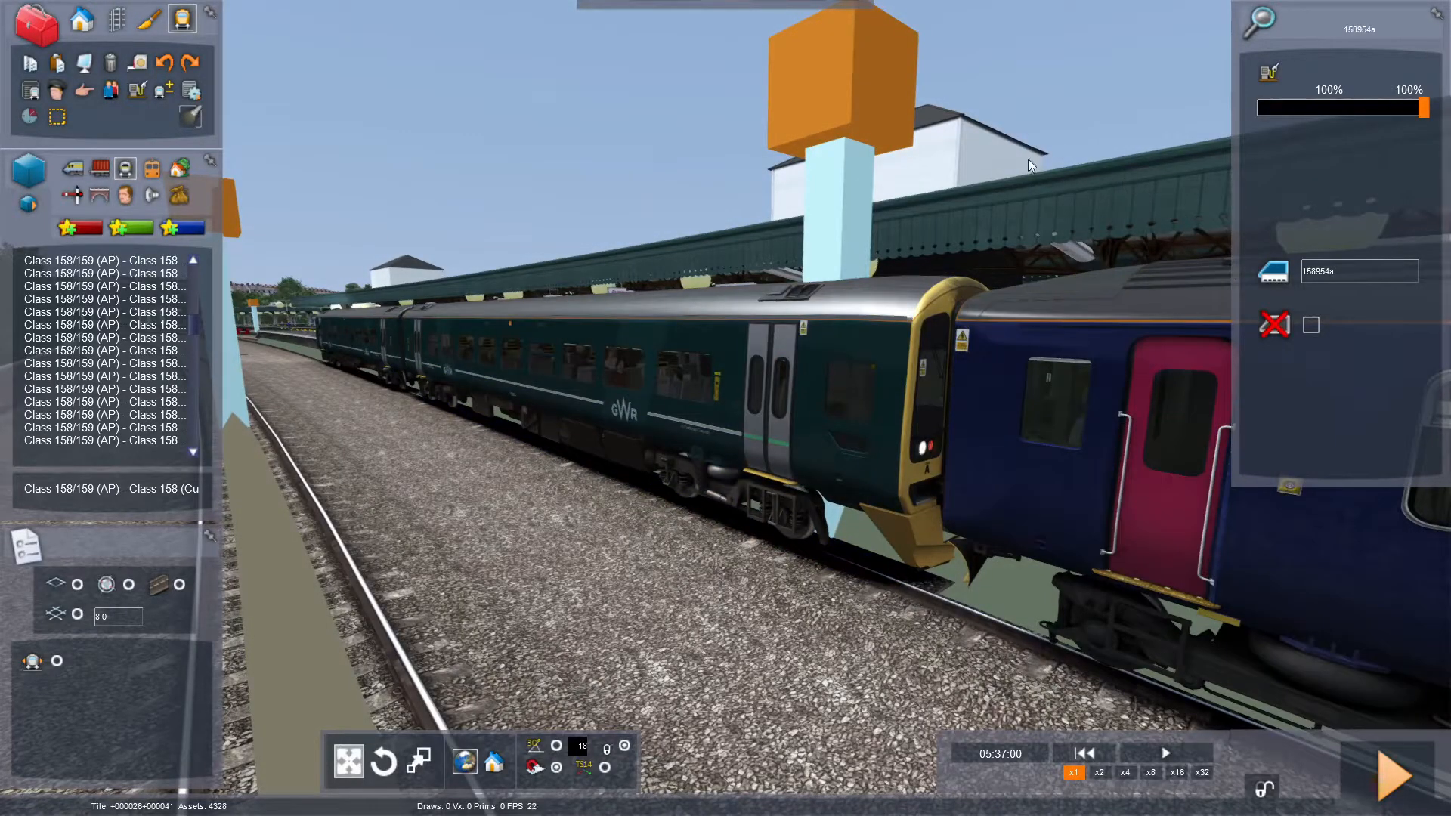
right_drag(1046, 162, 1048, 129)
key(Down)
key(Up)
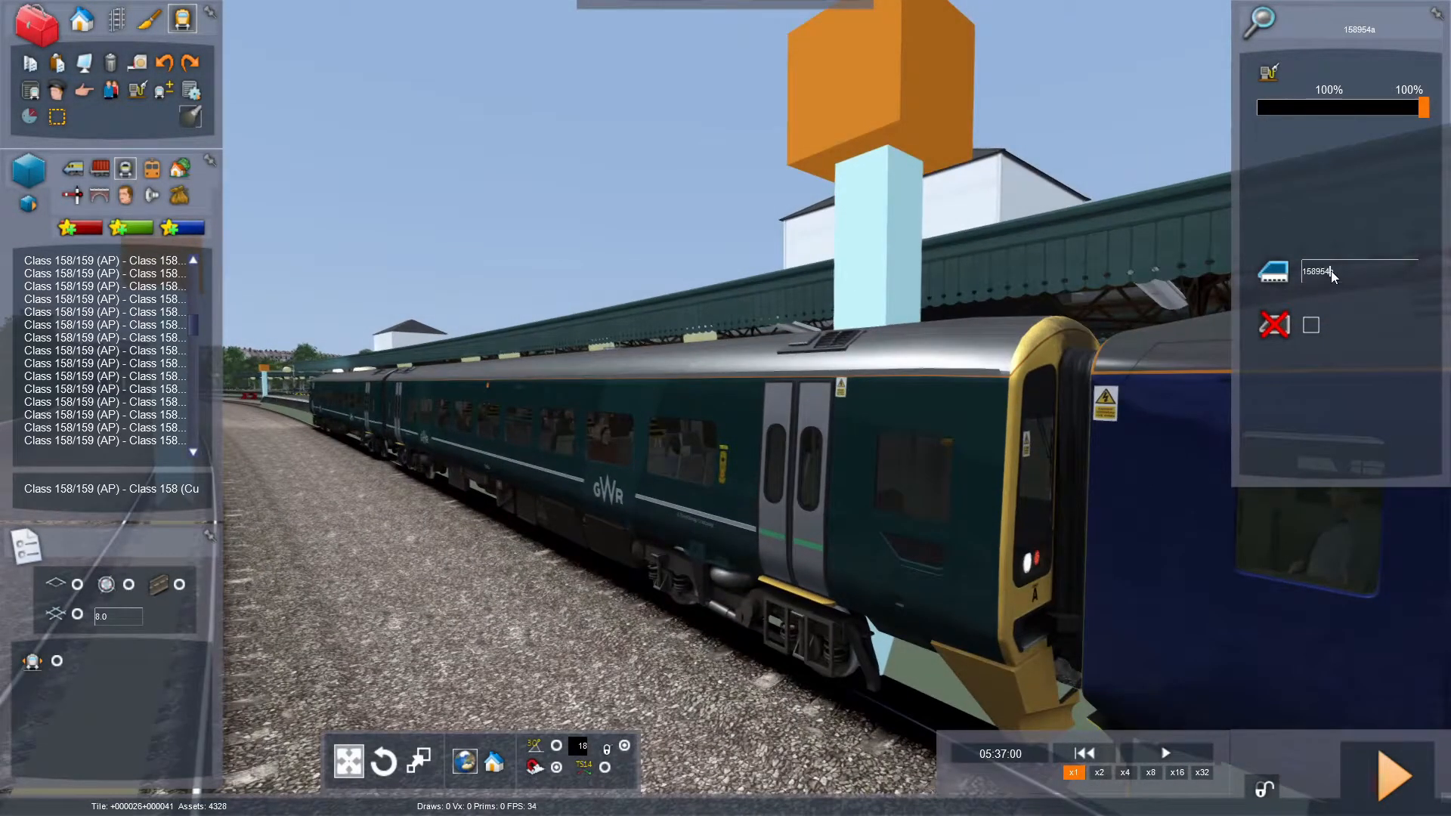
text(765)
key(Up)
right_drag(1165, 195, 1077, 243)
key(Down)
key(Right)
key(Up)
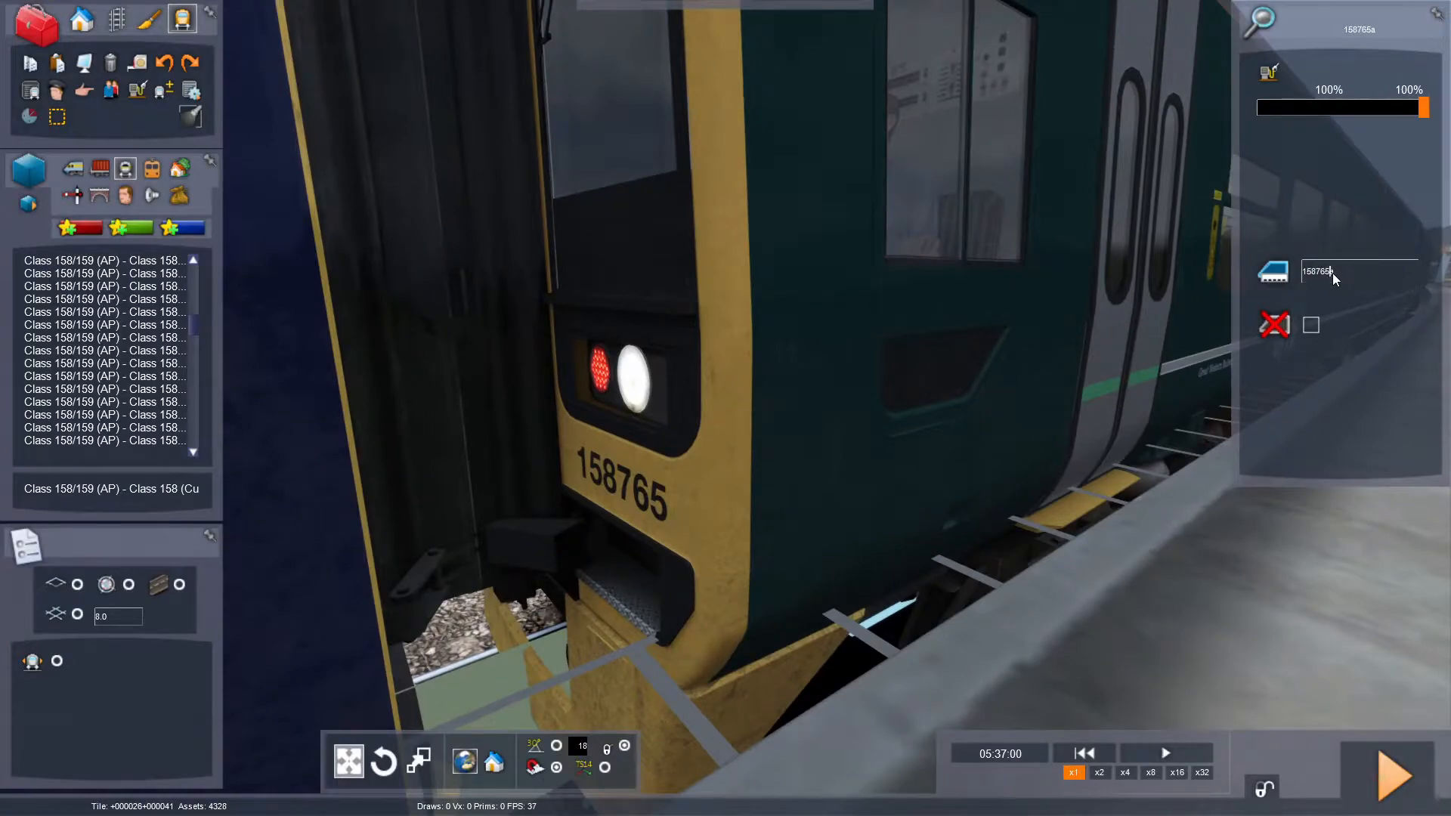
Try vehicle number 158766a on the same Class 158 car and restore 158765a.
key(BackSpace)
text(6)
key(Return)
click(1332, 273)
key(BackSpace)
key(BackSpace)
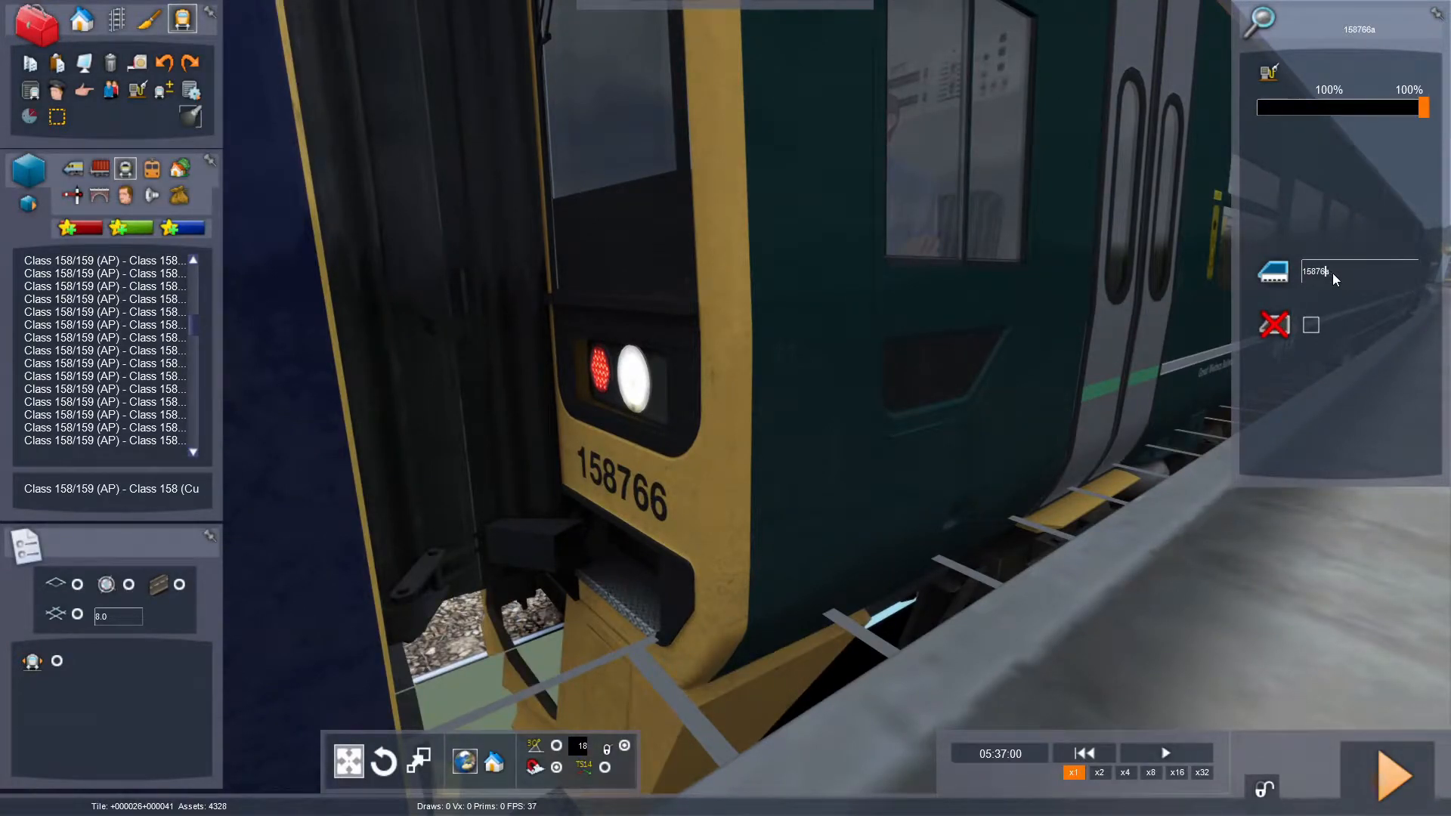
text(5)
key(Return)
Check the renumbered Class 158 cab end from the platform and close the car's properties.
key(Down)
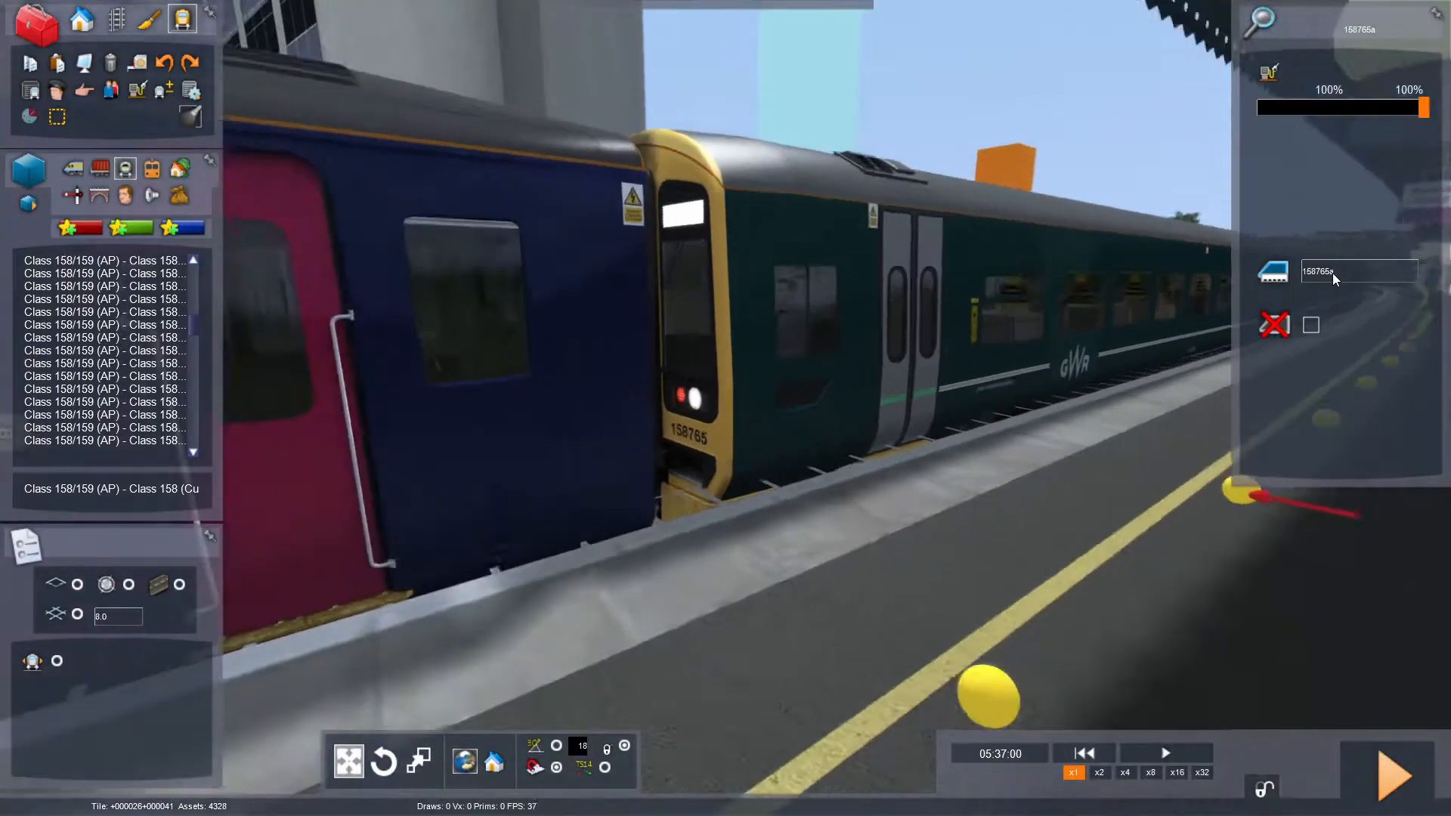
key(Up)
key(Up)
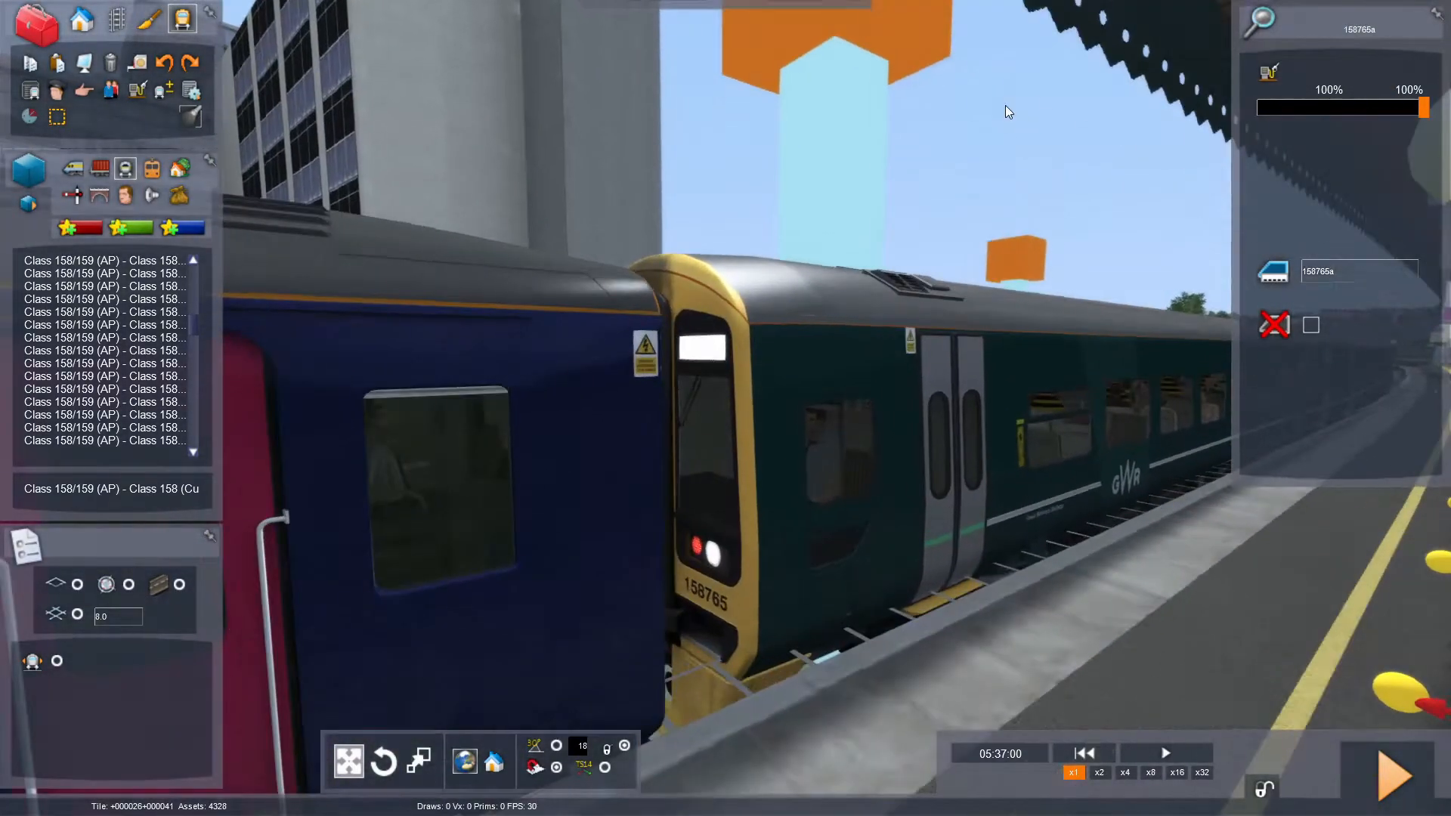
key(Down)
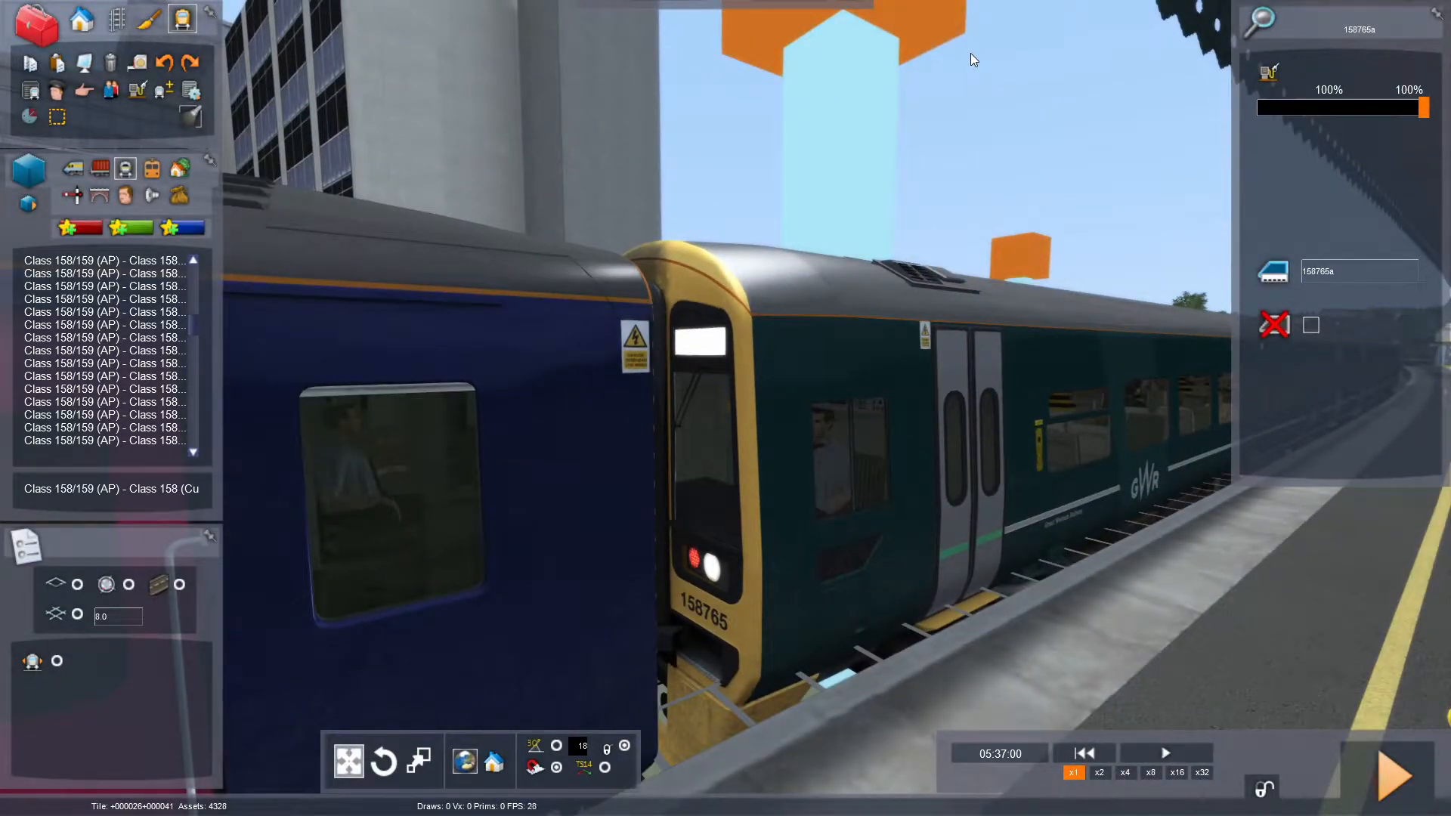
click(971, 53)
Inspect the full Class 150/2 and Class 158 formation from both ends and the track leading away from the platform.
mouse_move(971, 53)
right_down()
mouse_move(740, 54)
mouse_move(952, 54)
right_up()
key(Left)
key(Left)
key(Down)
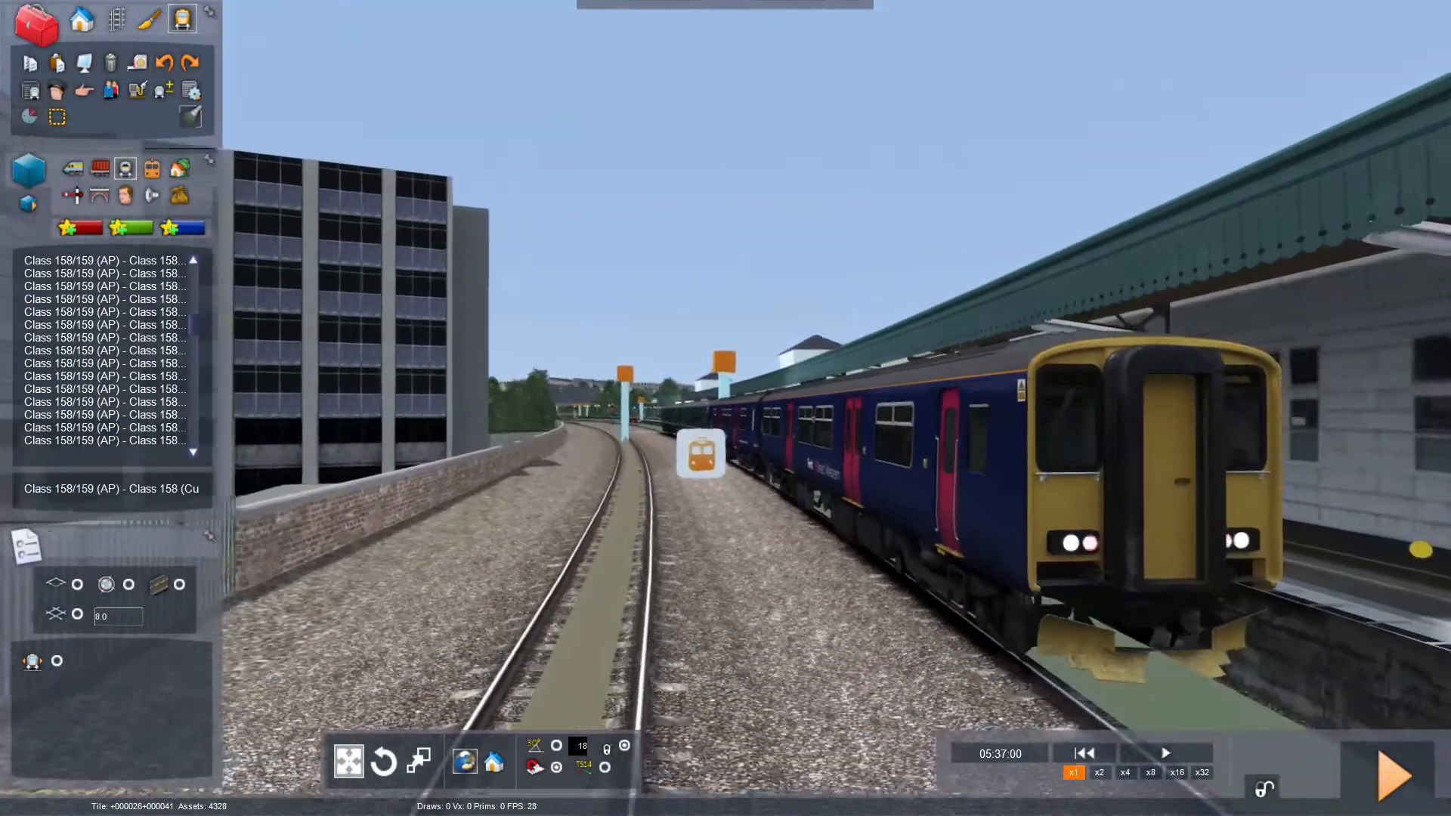
key(Up)
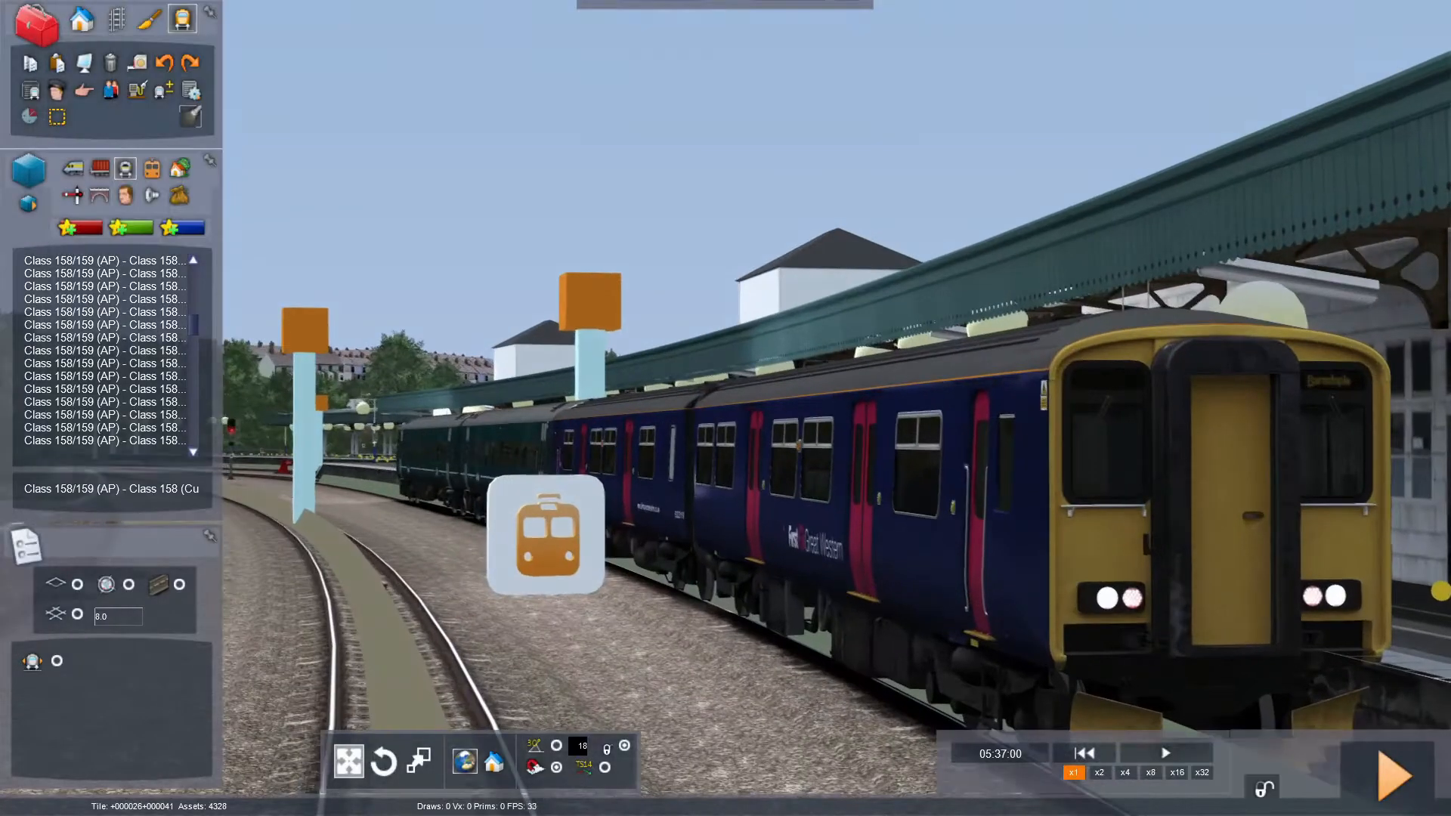
right_drag(726, 408, 453, 412)
key(Down)
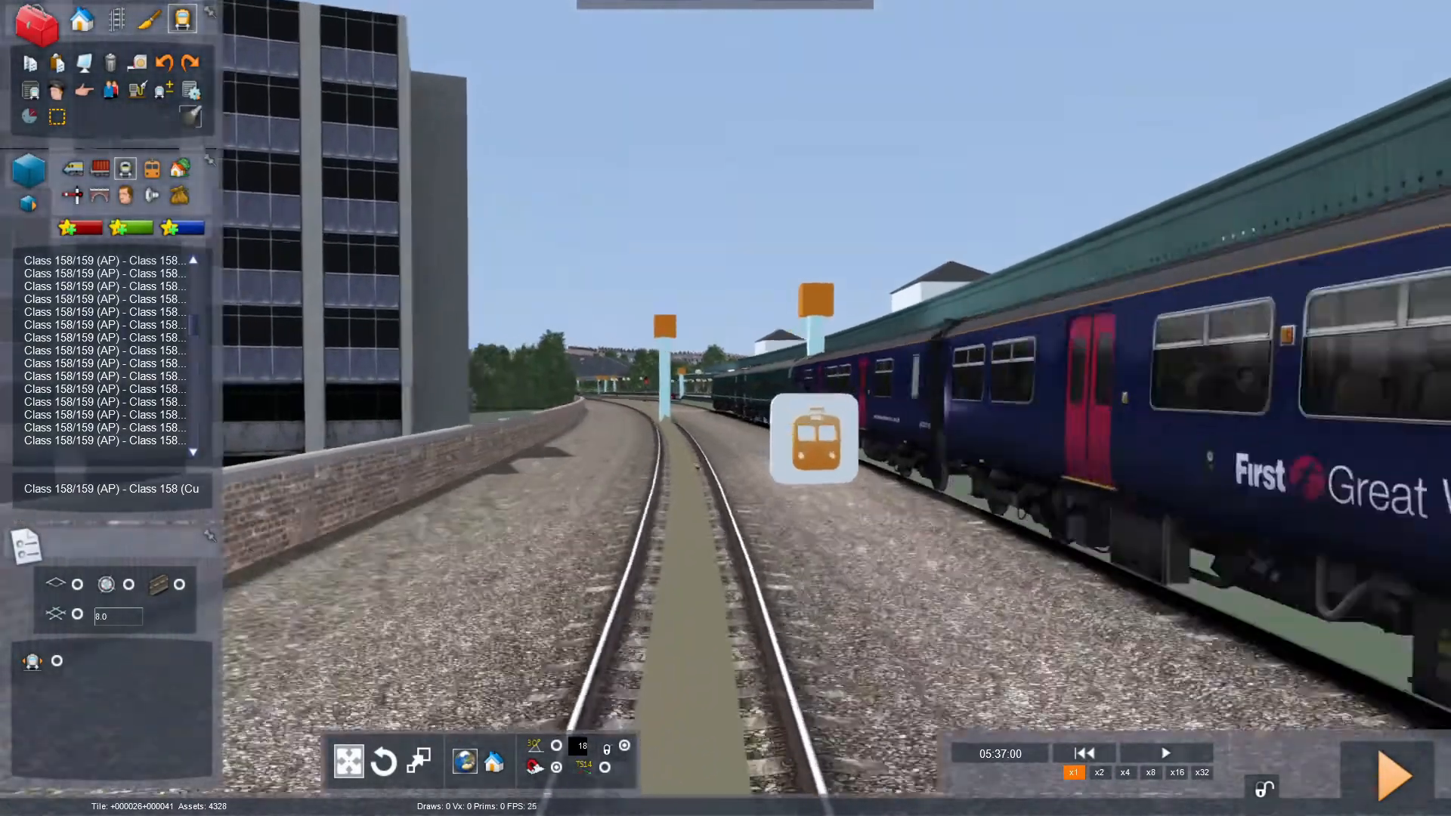
key(Up)
right_drag(697, 467, 1067, 433)
key(Down)
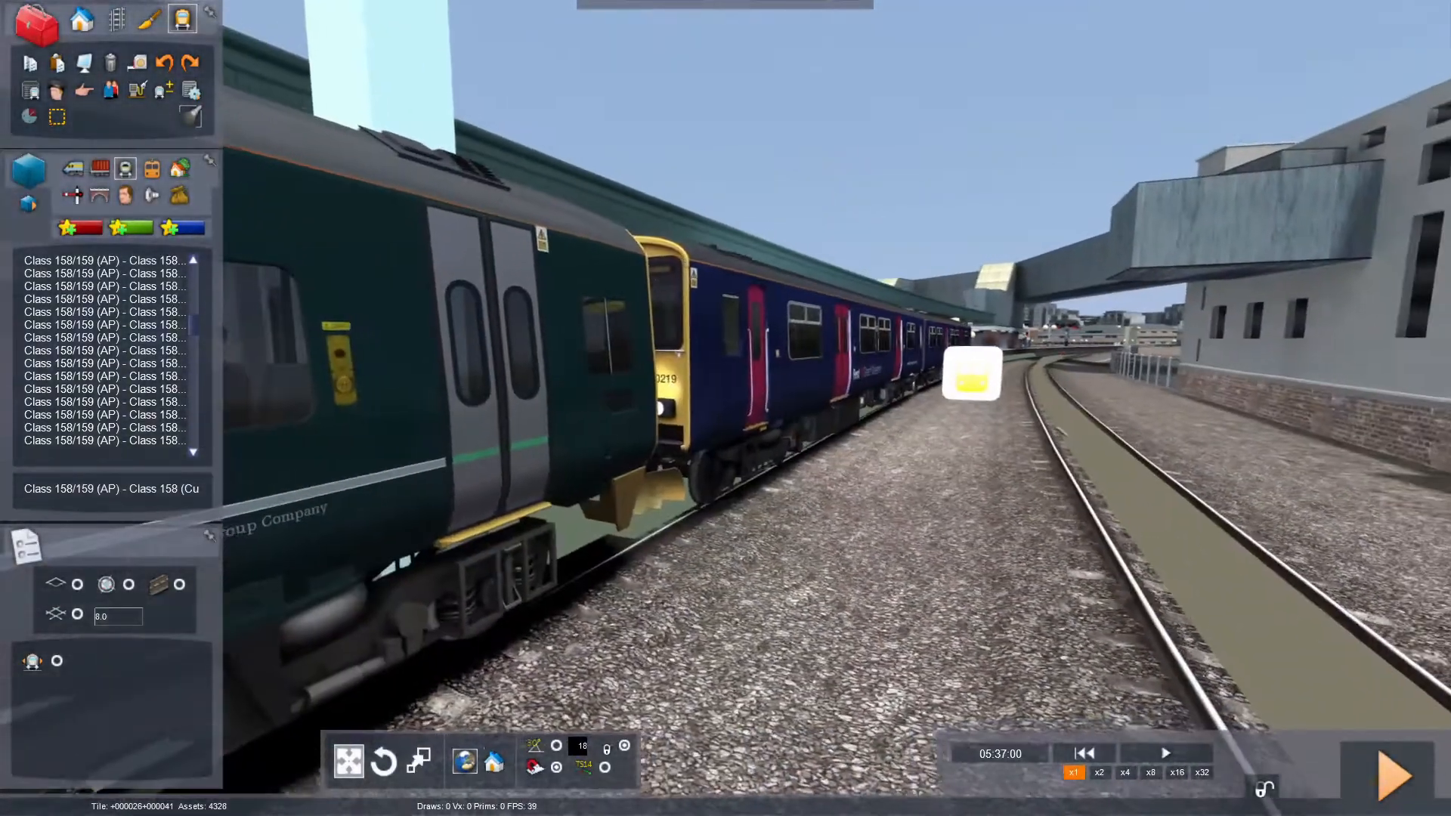
key(Down)
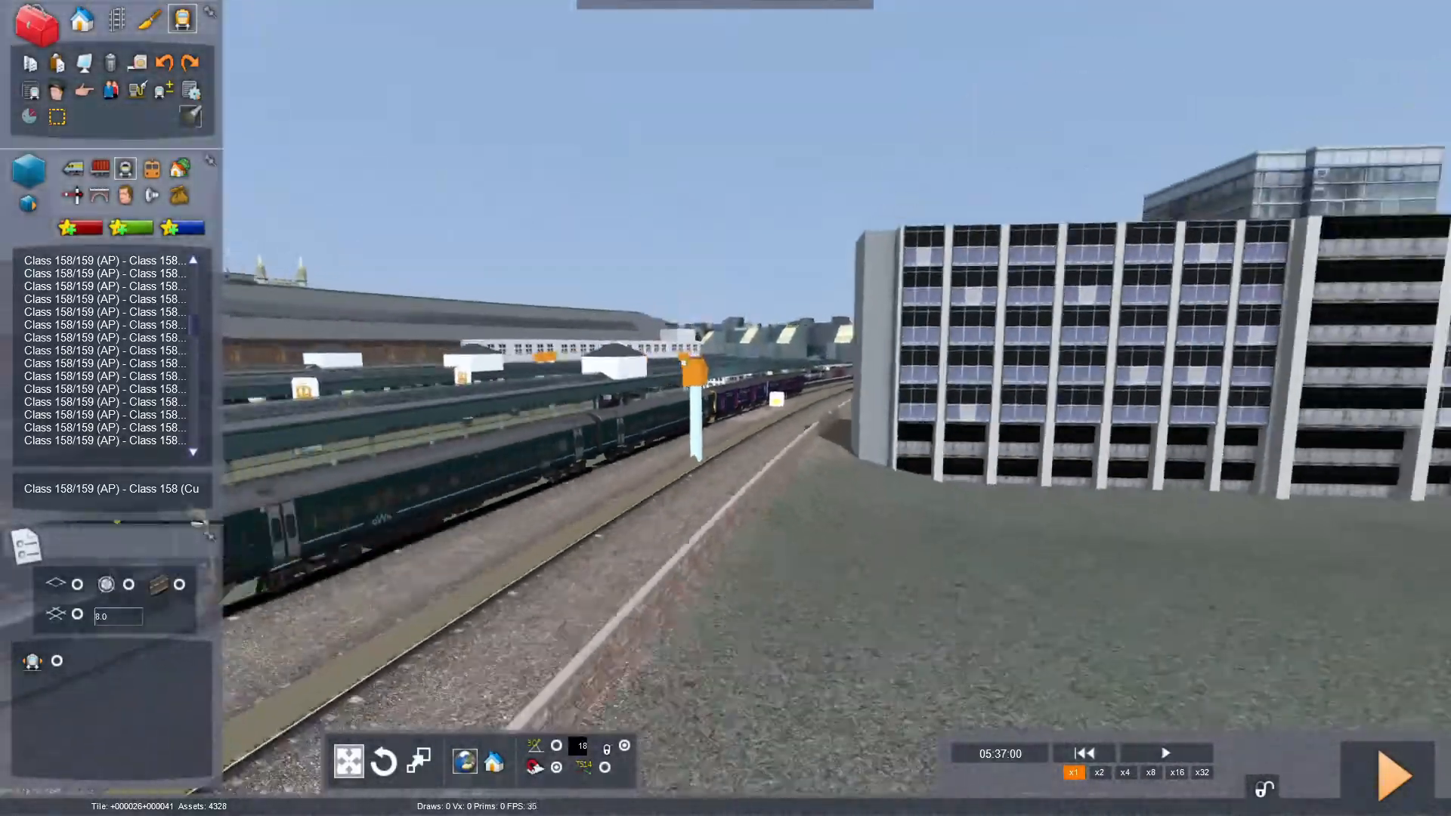
key(Down)
right_drag(725, 408, 525, 461)
key(Up)
key(Up)
right_drag(725, 182, 987, 71)
key(Down)
key(Right)
key(Up)
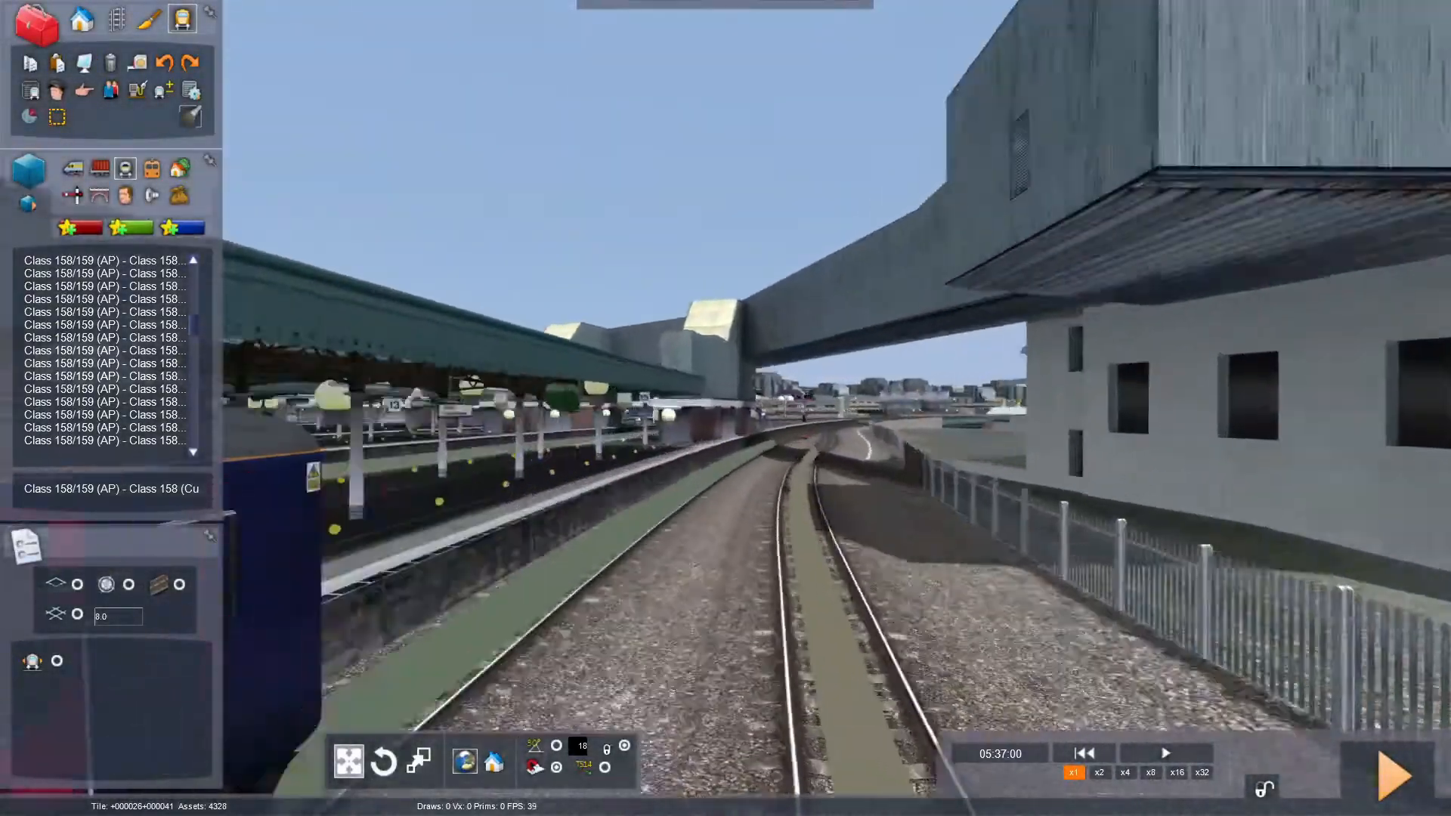
Run the scenario from the front of the Class 150/2, saving the changes to the current scenario.
right_drag(726, 408, 530, 393)
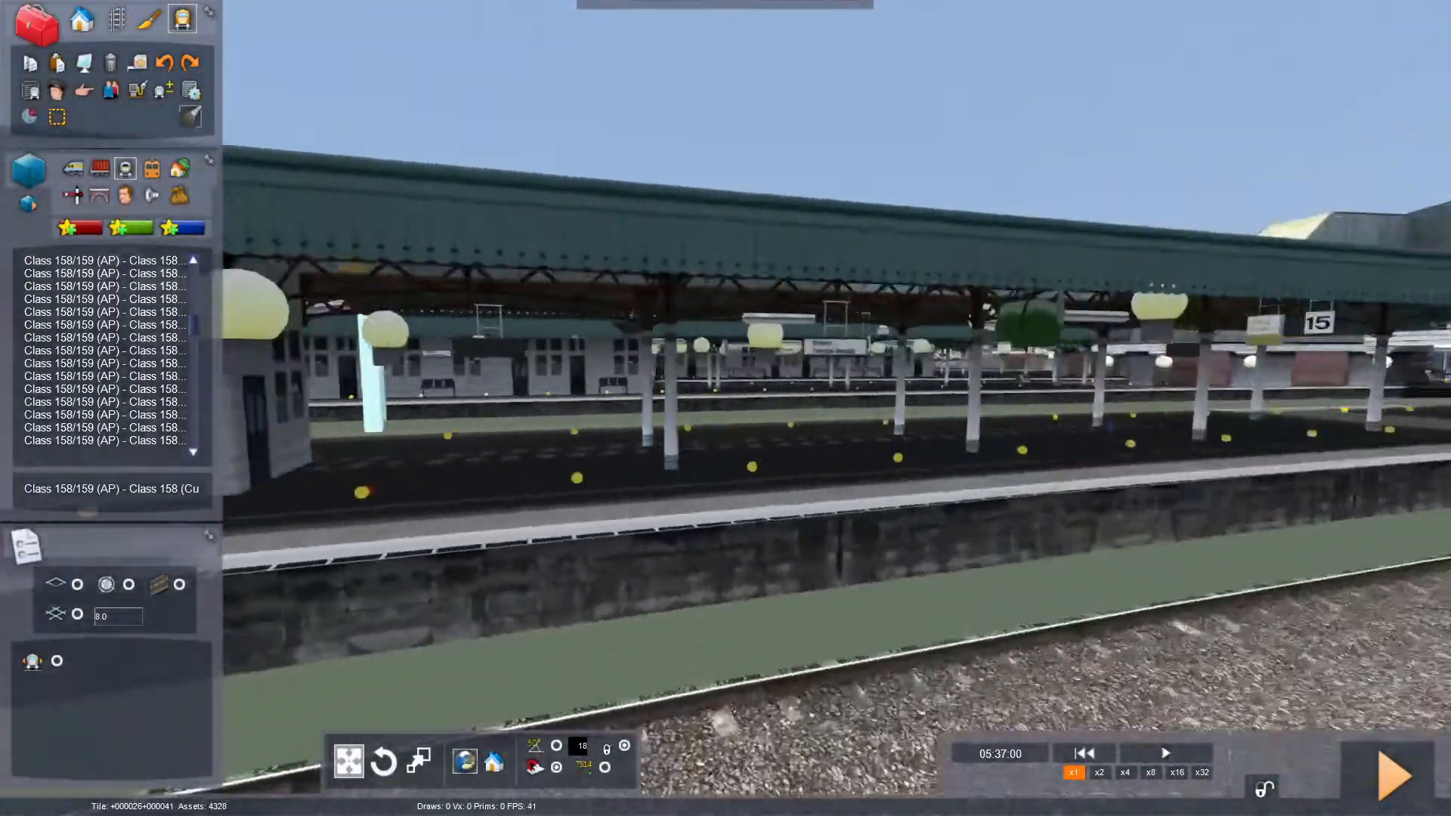
right_drag(1284, 91, 1005, 87)
key(Left)
key(Left)
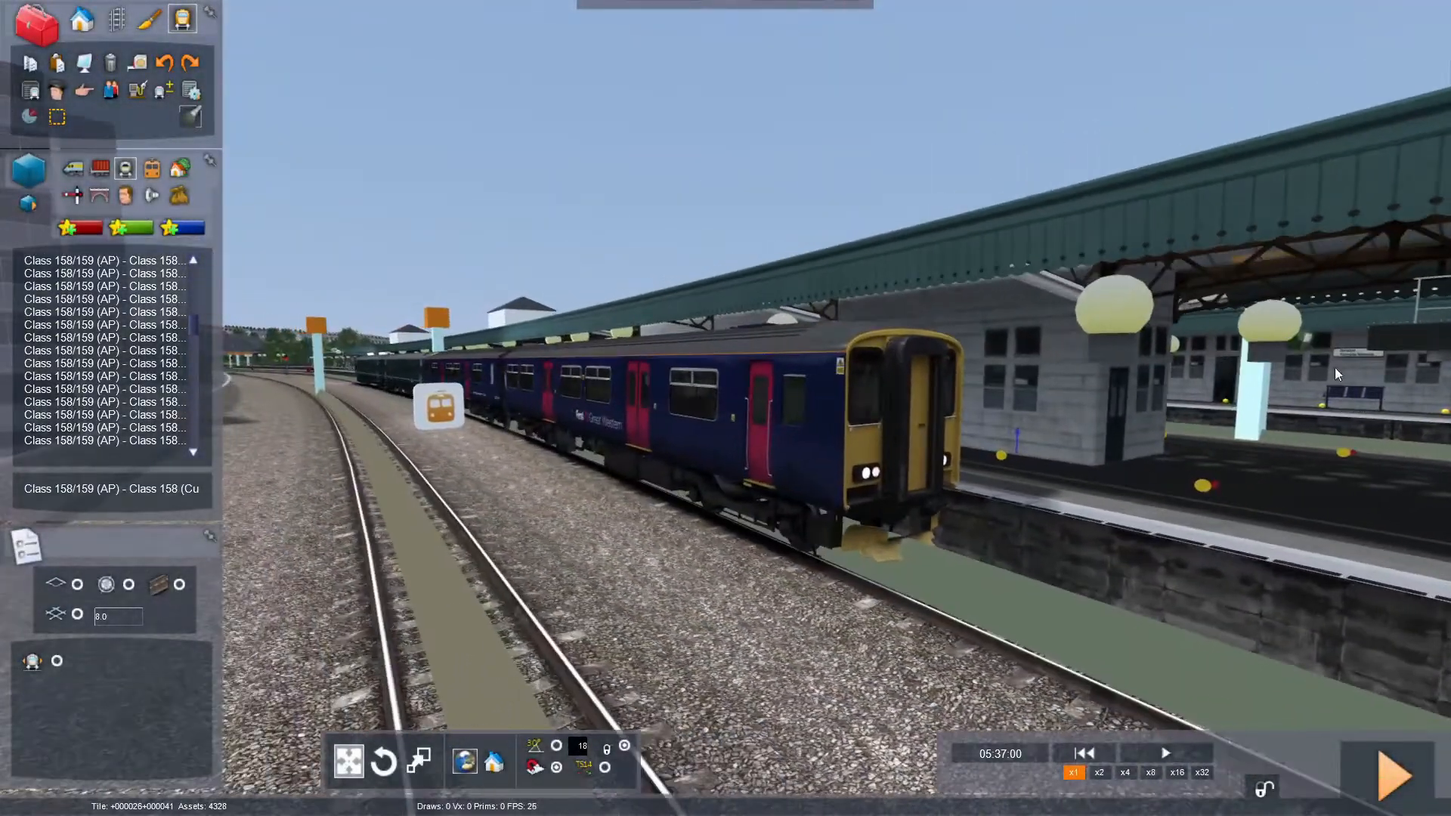
click(1390, 773)
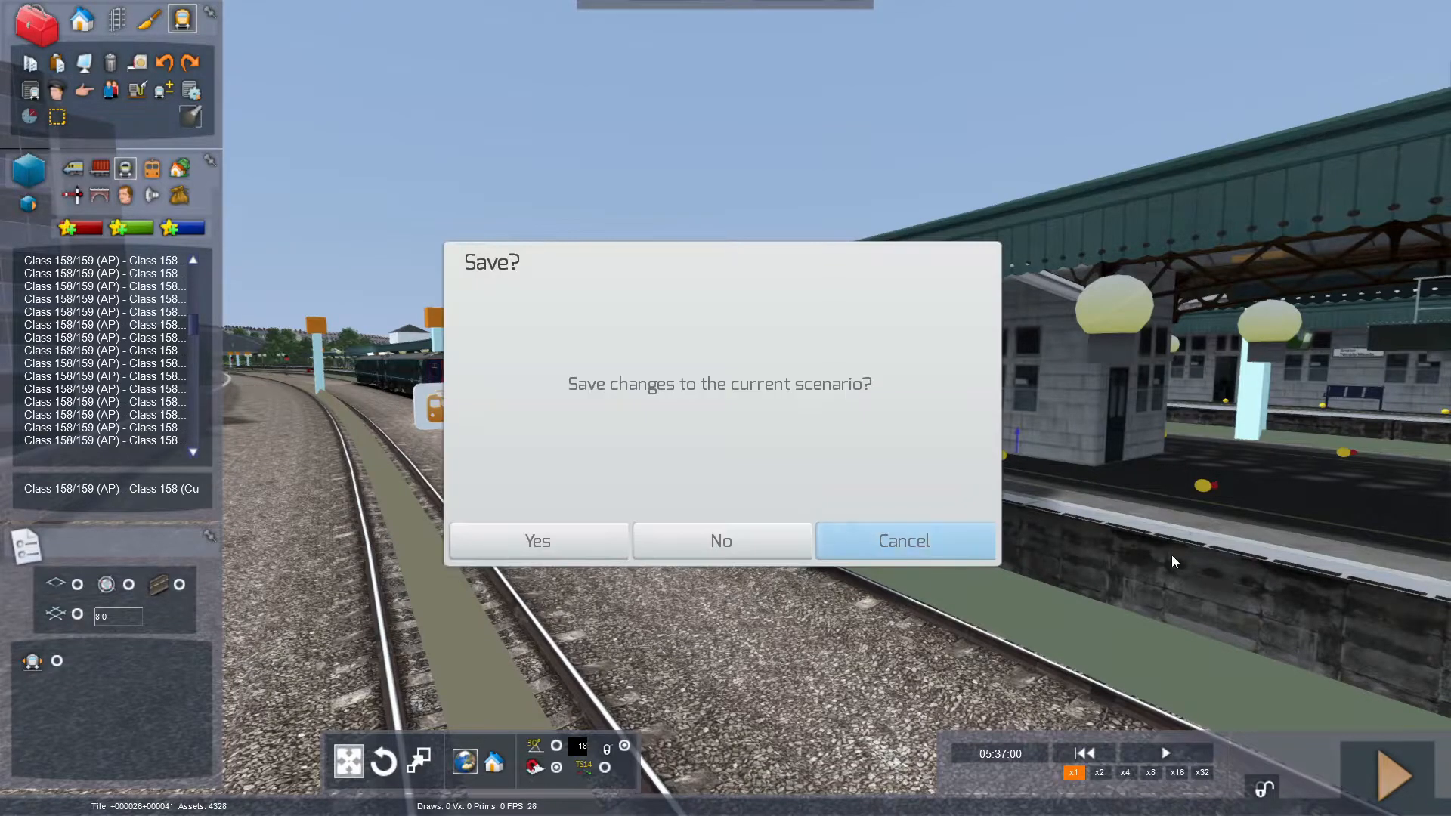
click(543, 554)
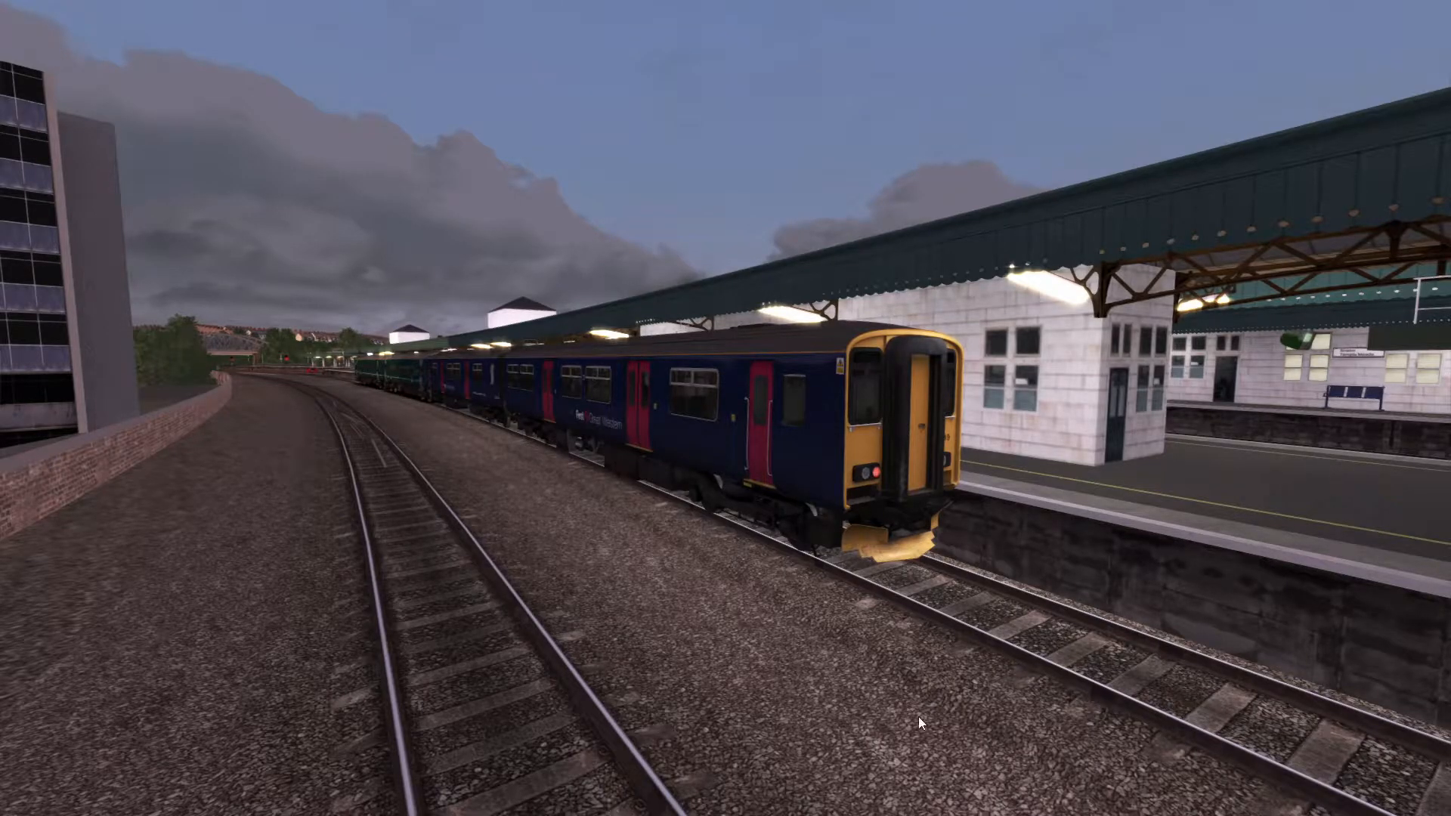
Look around the platform in the running scenario and examine the departure board and its clock.
right_drag(918, 717, 820, 699)
key(Down)
key(Right)
key(Up)
mouse_move(1002, 641)
right_down()
mouse_move(982, 637)
mouse_move(1114, 627)
mouse_move(971, 628)
mouse_move(995, 634)
right_up()
key(Right)
key(Up)
key(Up)
key(Up)
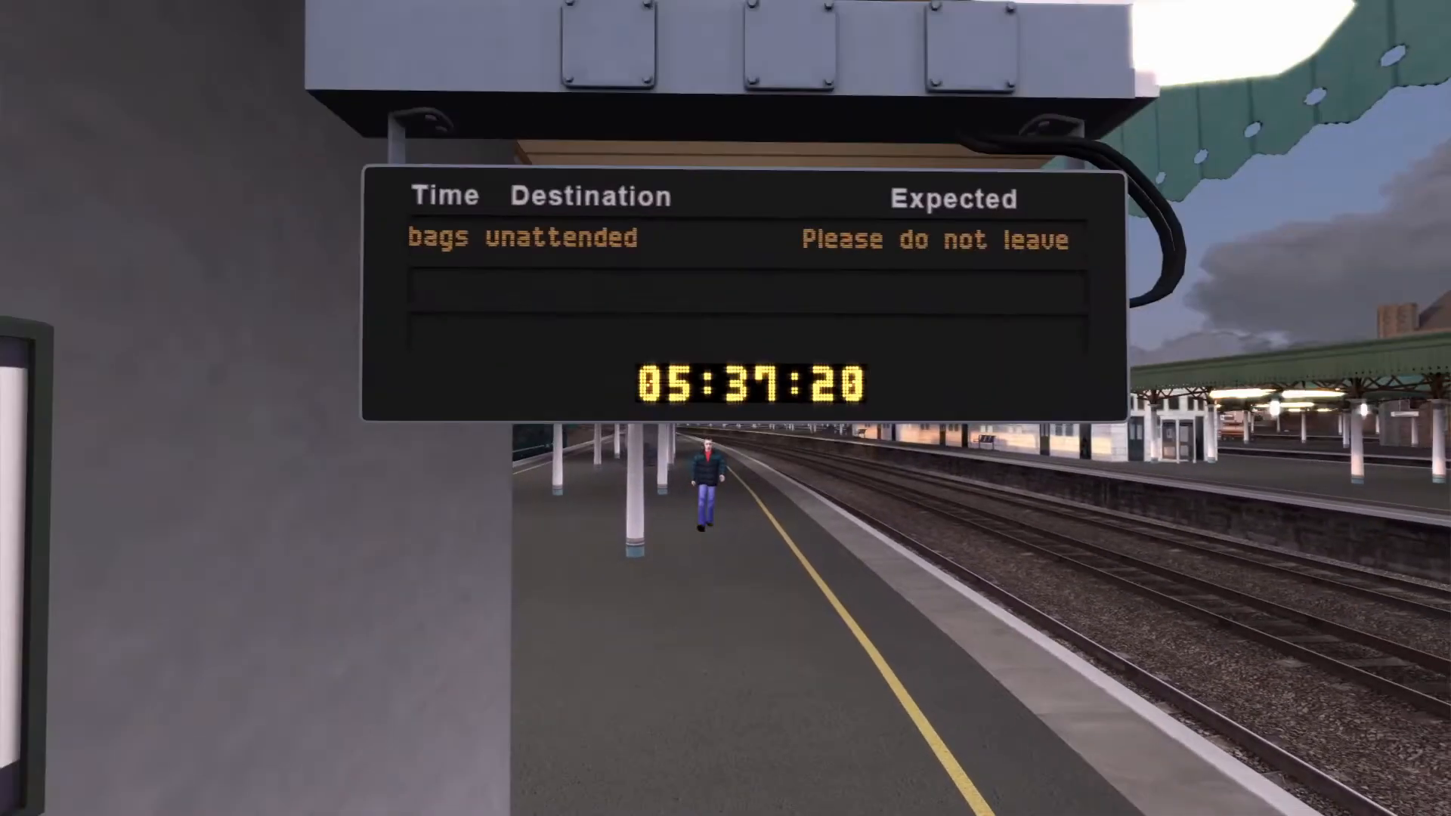
key(Up)
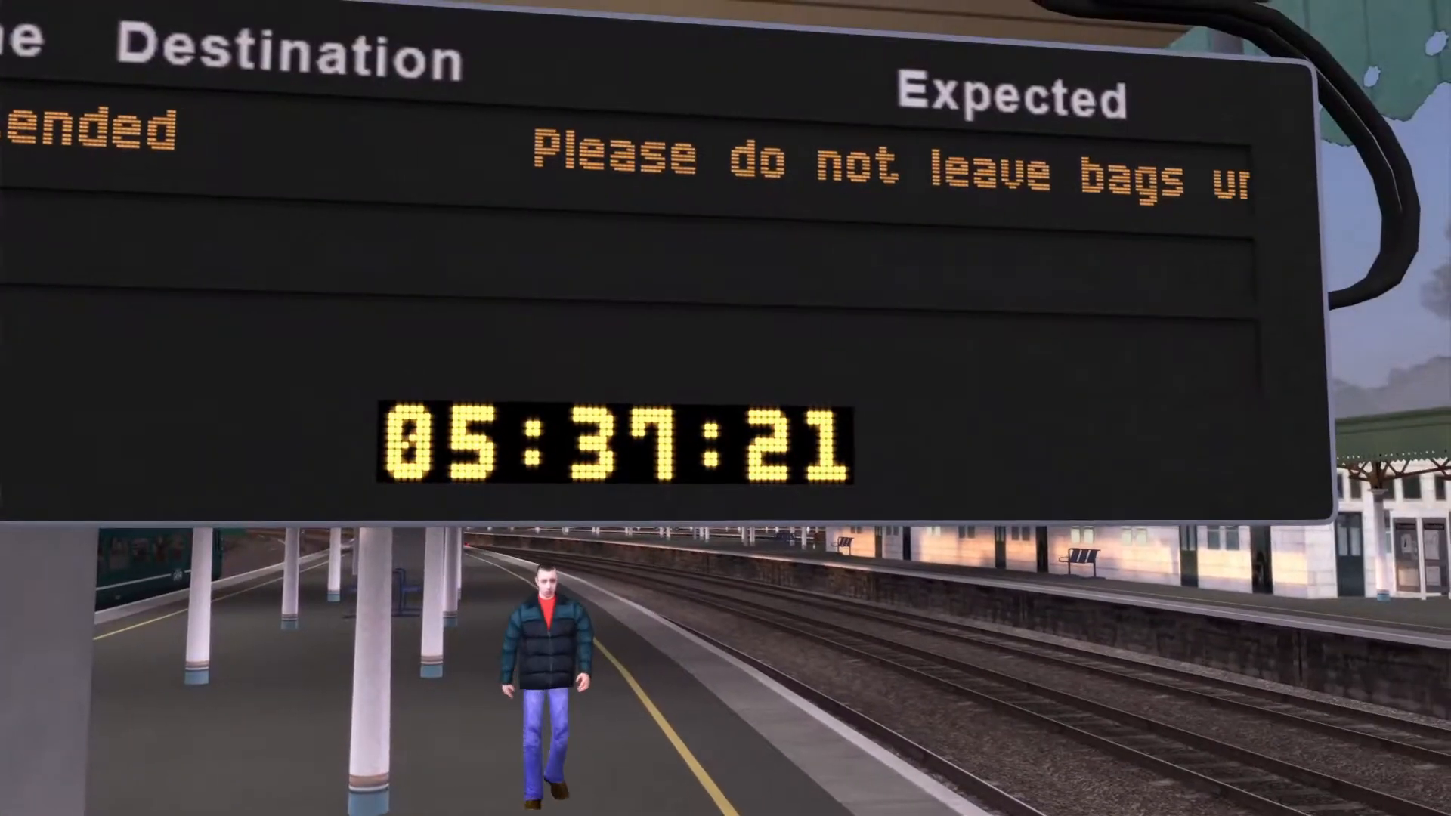
key(Down)
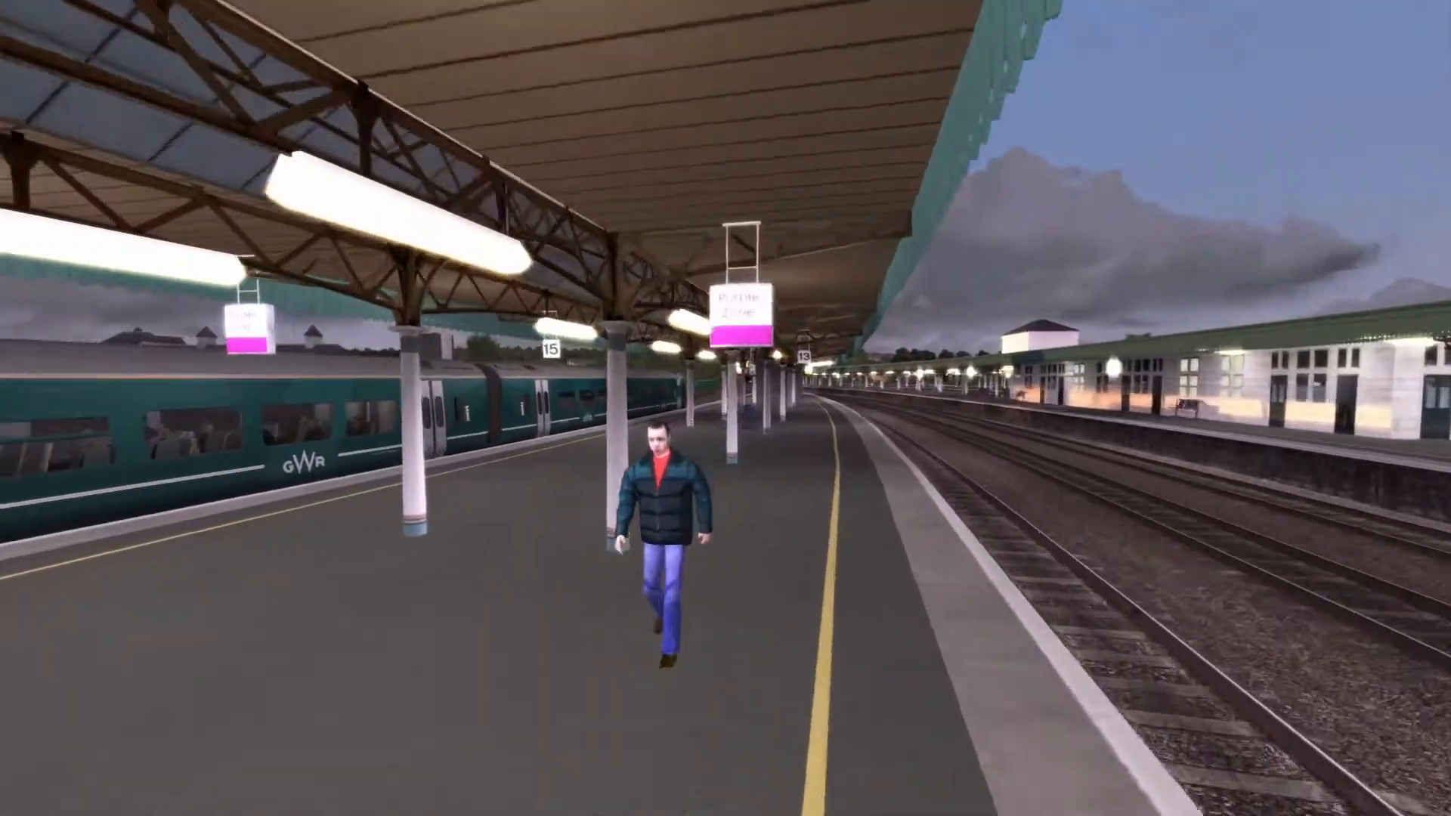
Inspect the GWR Class 158 and the Class 150/2 along the platform, including the cab end numbered 150219.
key(Left)
key(Left)
key(Up)
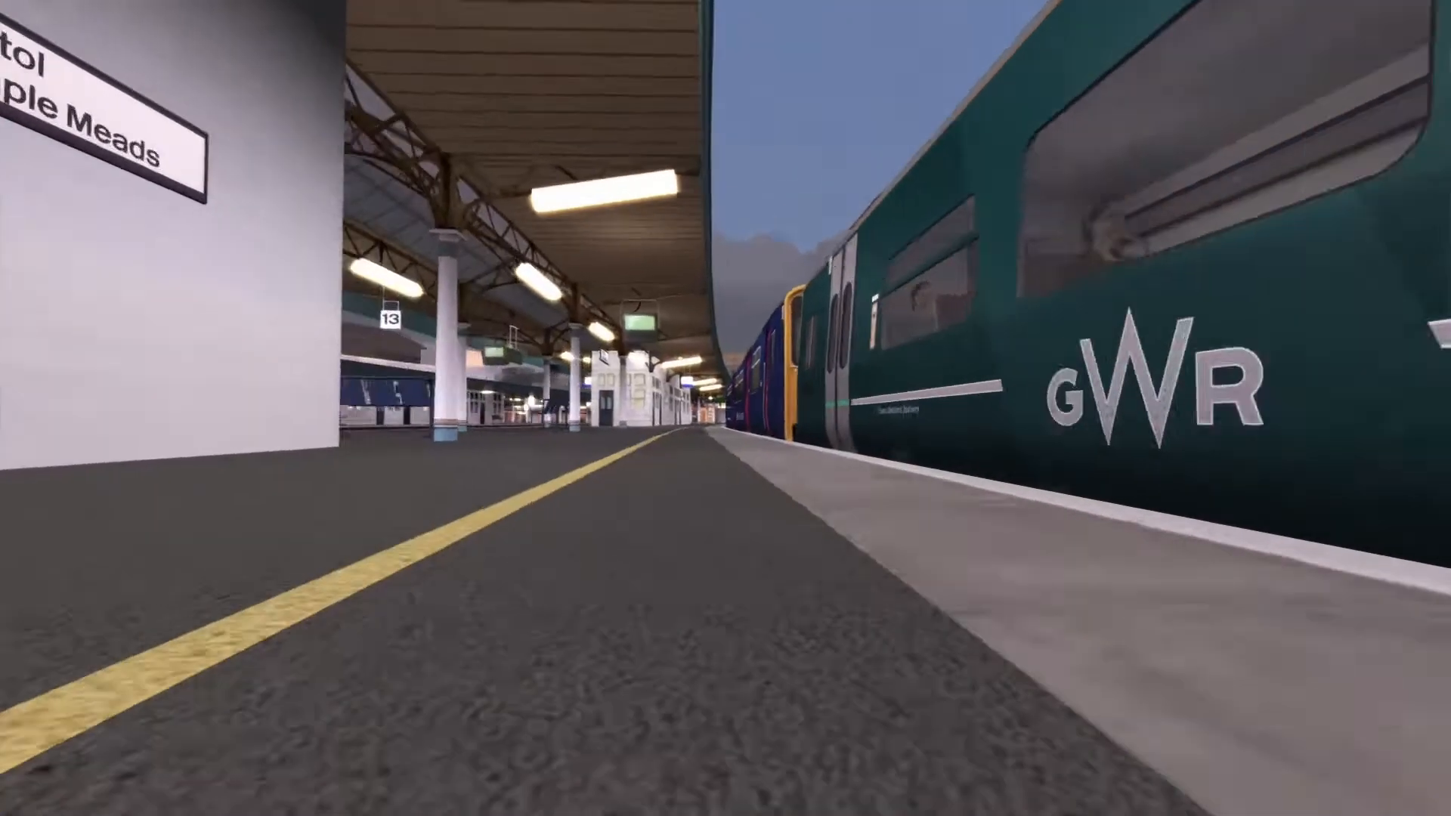
key(Right)
key(Up)
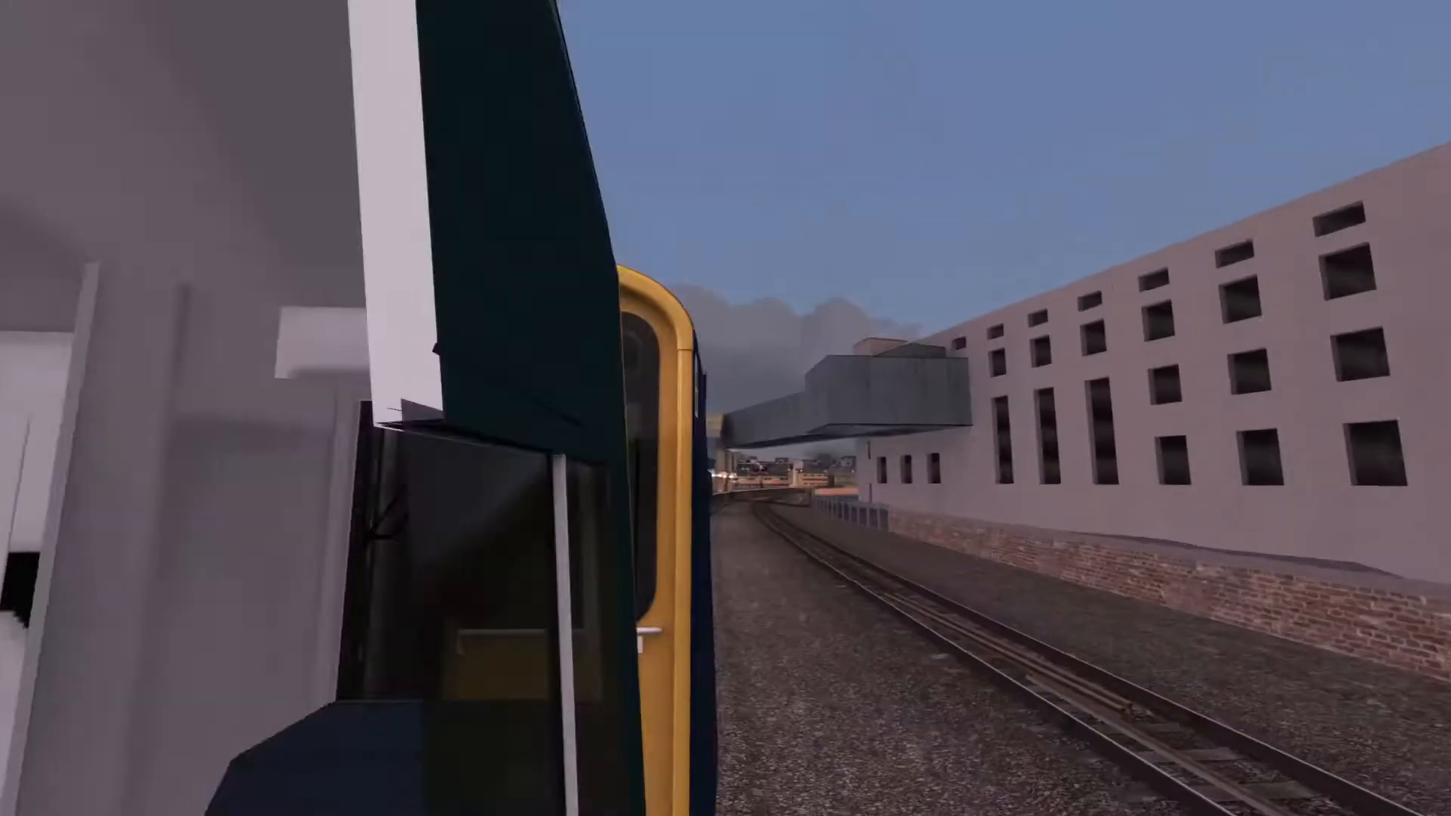
key(Right)
key(Left)
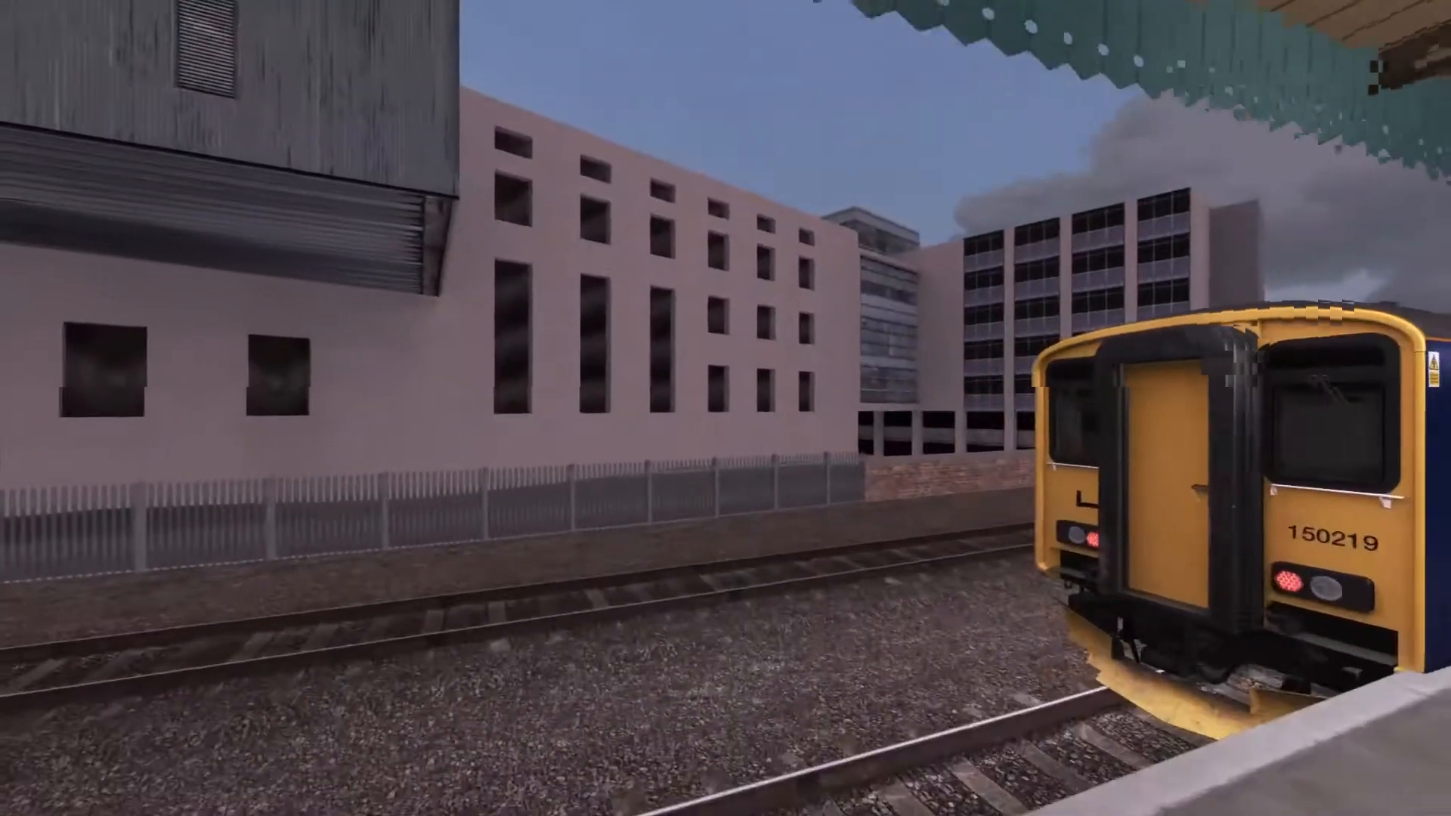
key(Down)
key(Up)
key(Left)
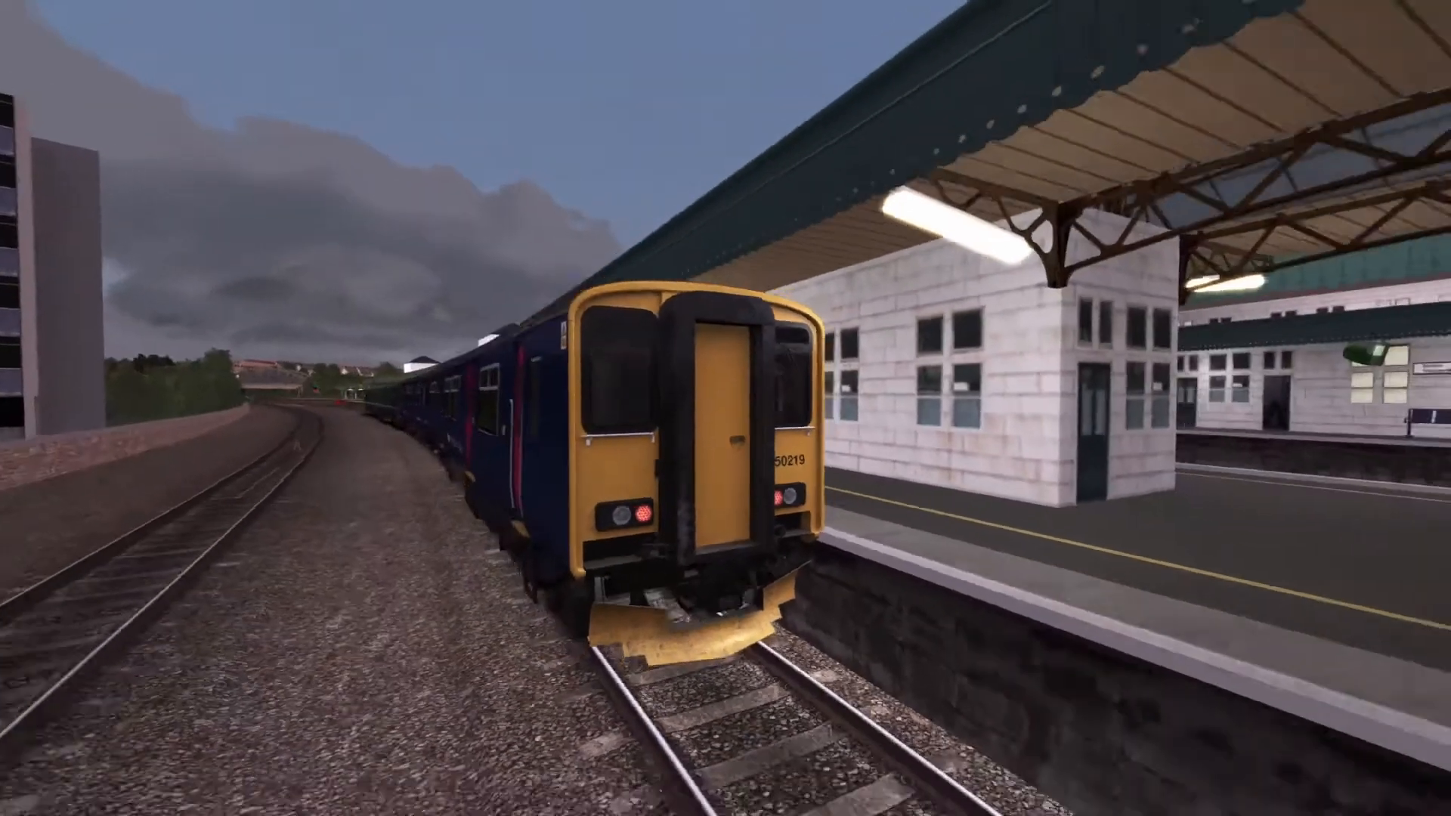
key(Left)
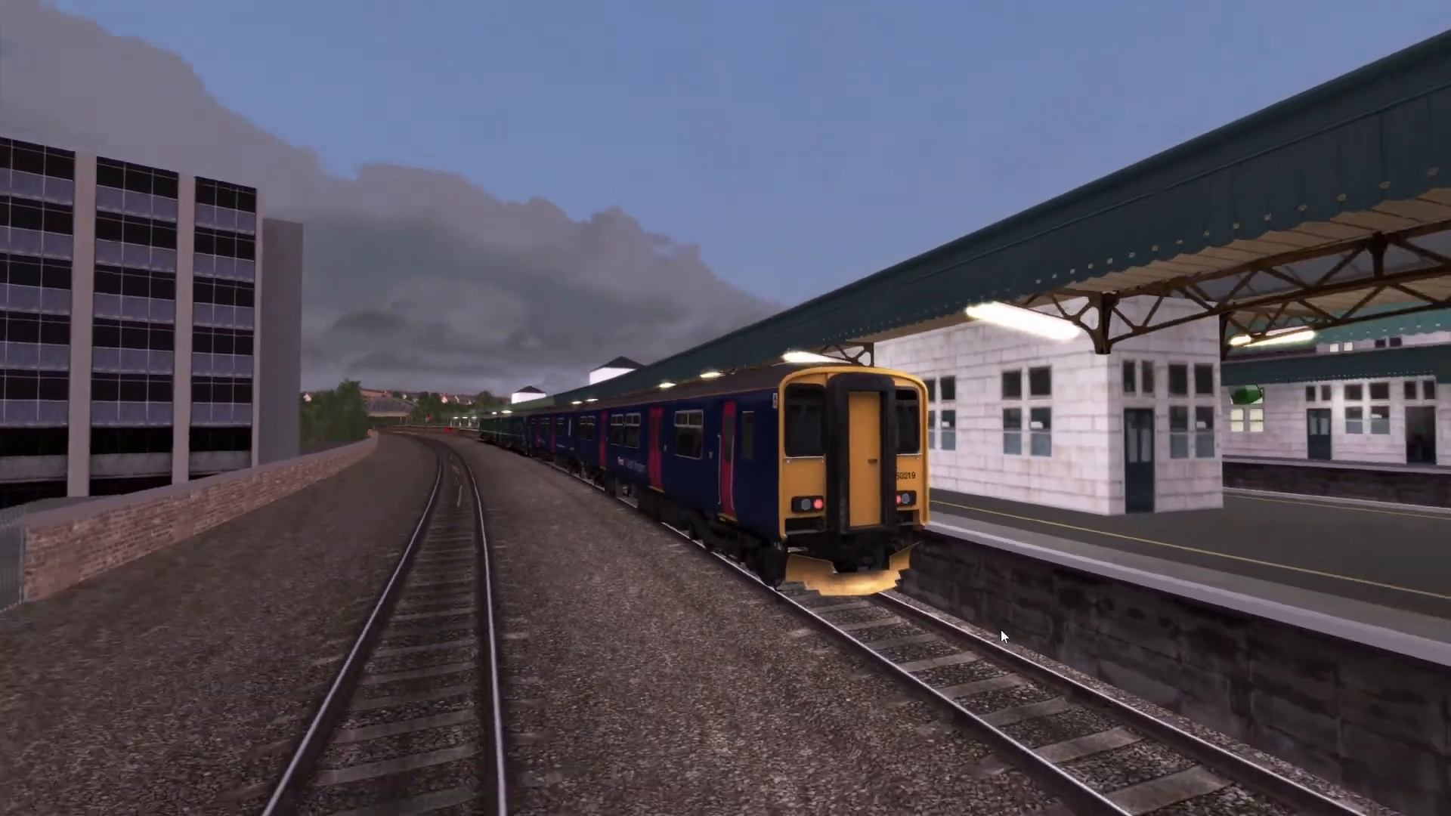
key(Down)
mouse_move(1001, 629)
right_down()
mouse_move(1078, 706)
mouse_move(1154, 661)
mouse_move(986, 629)
right_up()
key(Up)
key(Left)
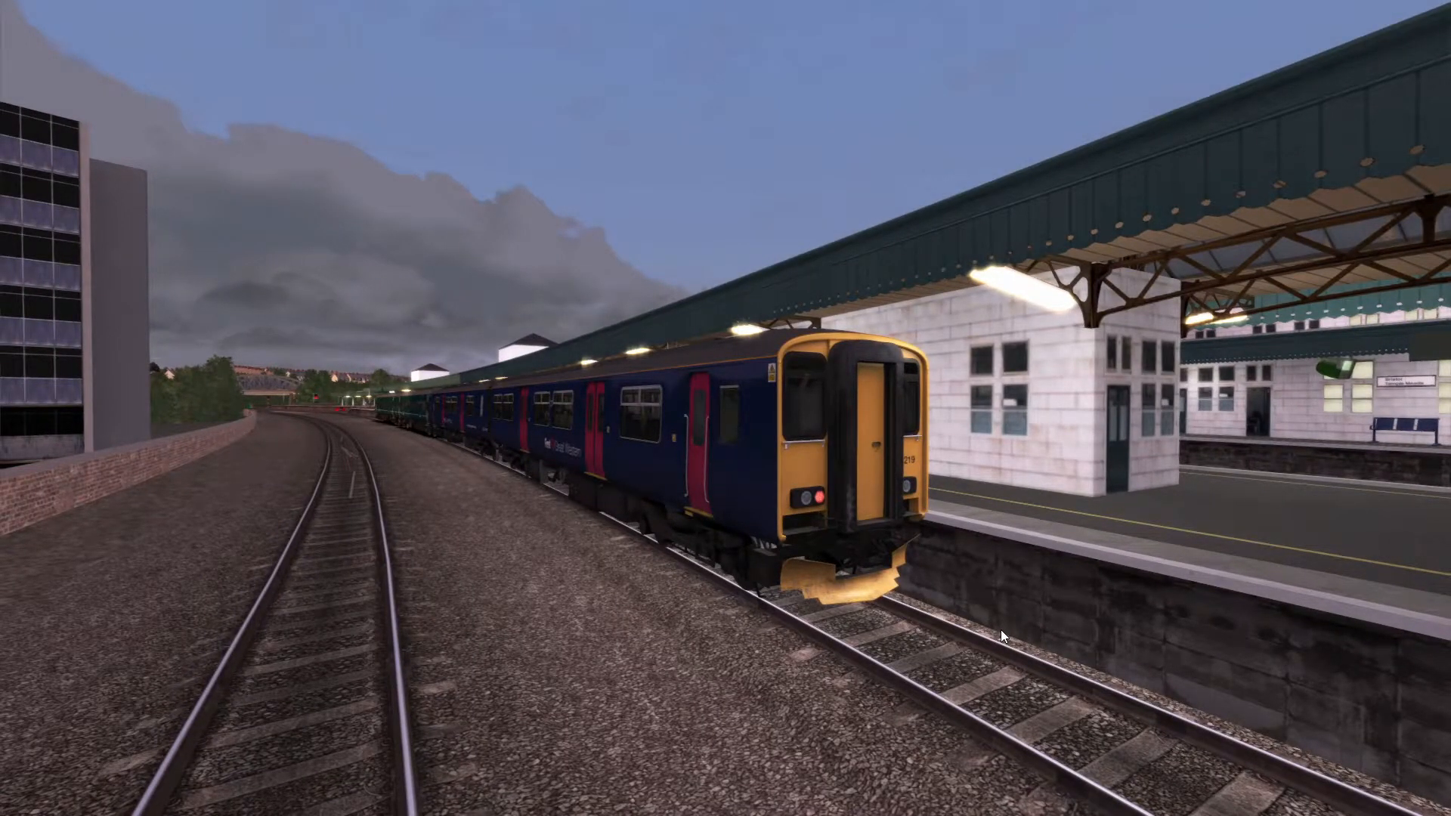
Return to the scenario editing tools and move the train-icon marker onto the platform edge beside the Class 150/2's front cab.
key(ctrl+e)
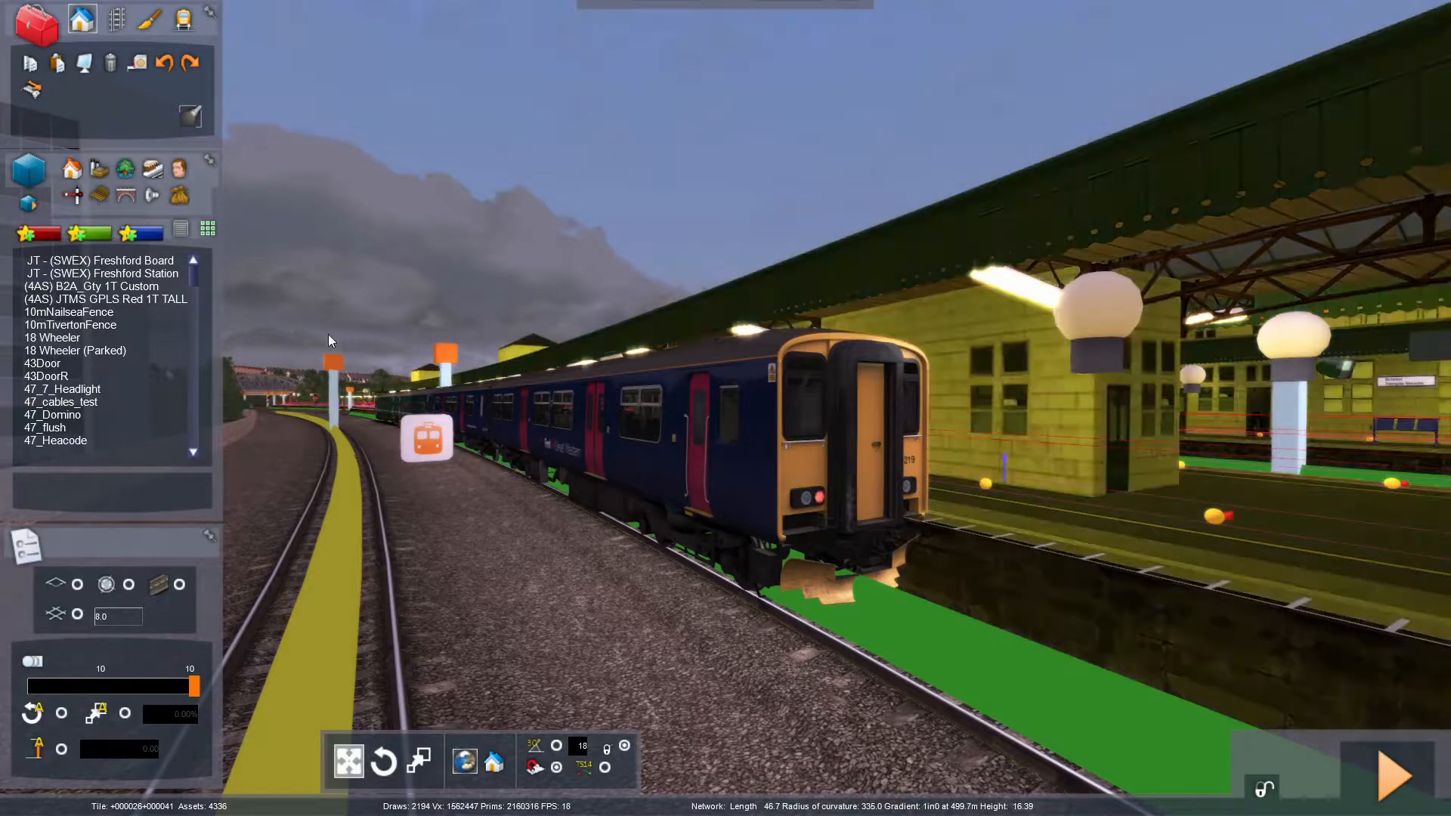
click(178, 21)
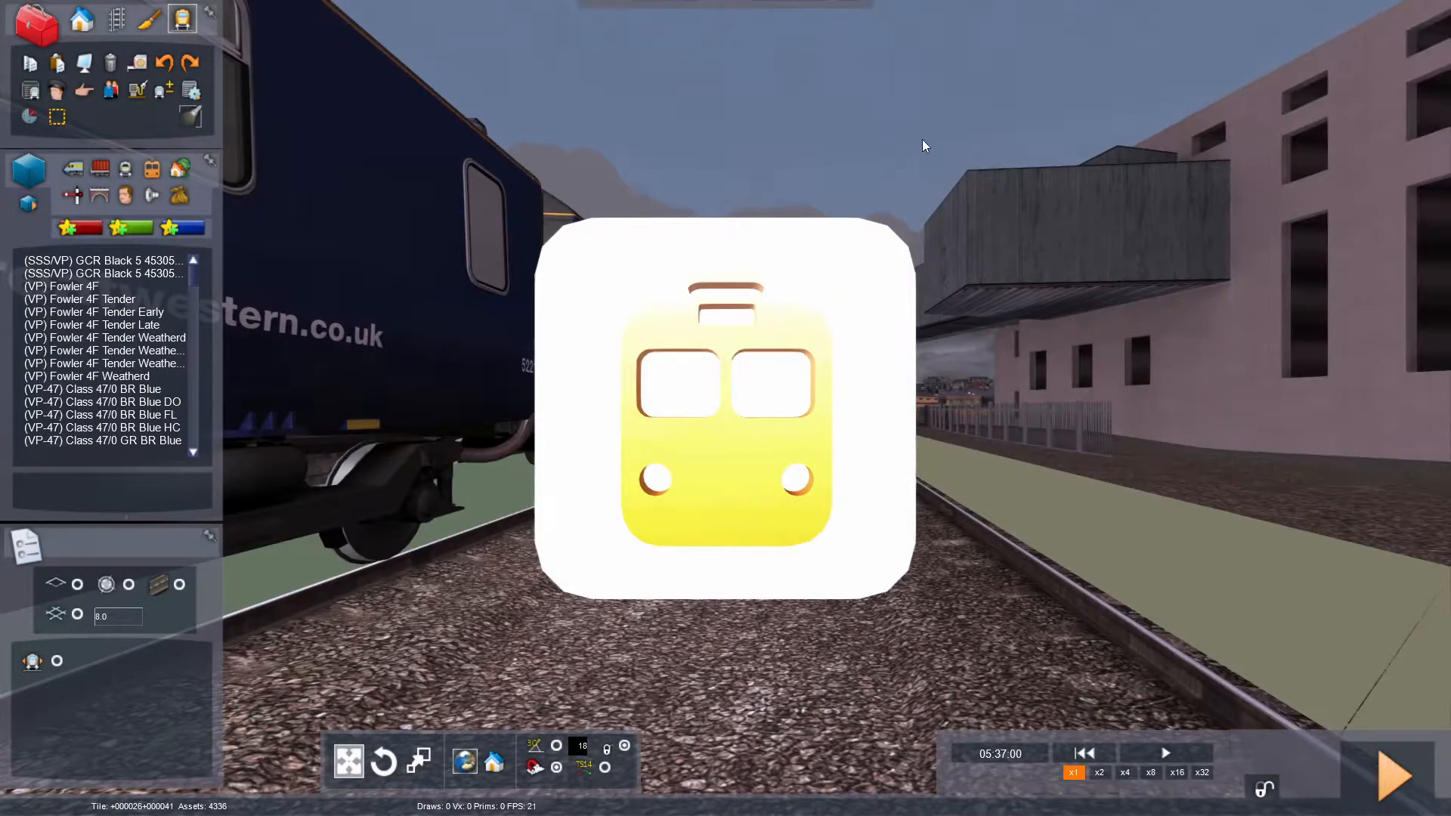
right_drag(922, 139, 1027, 478)
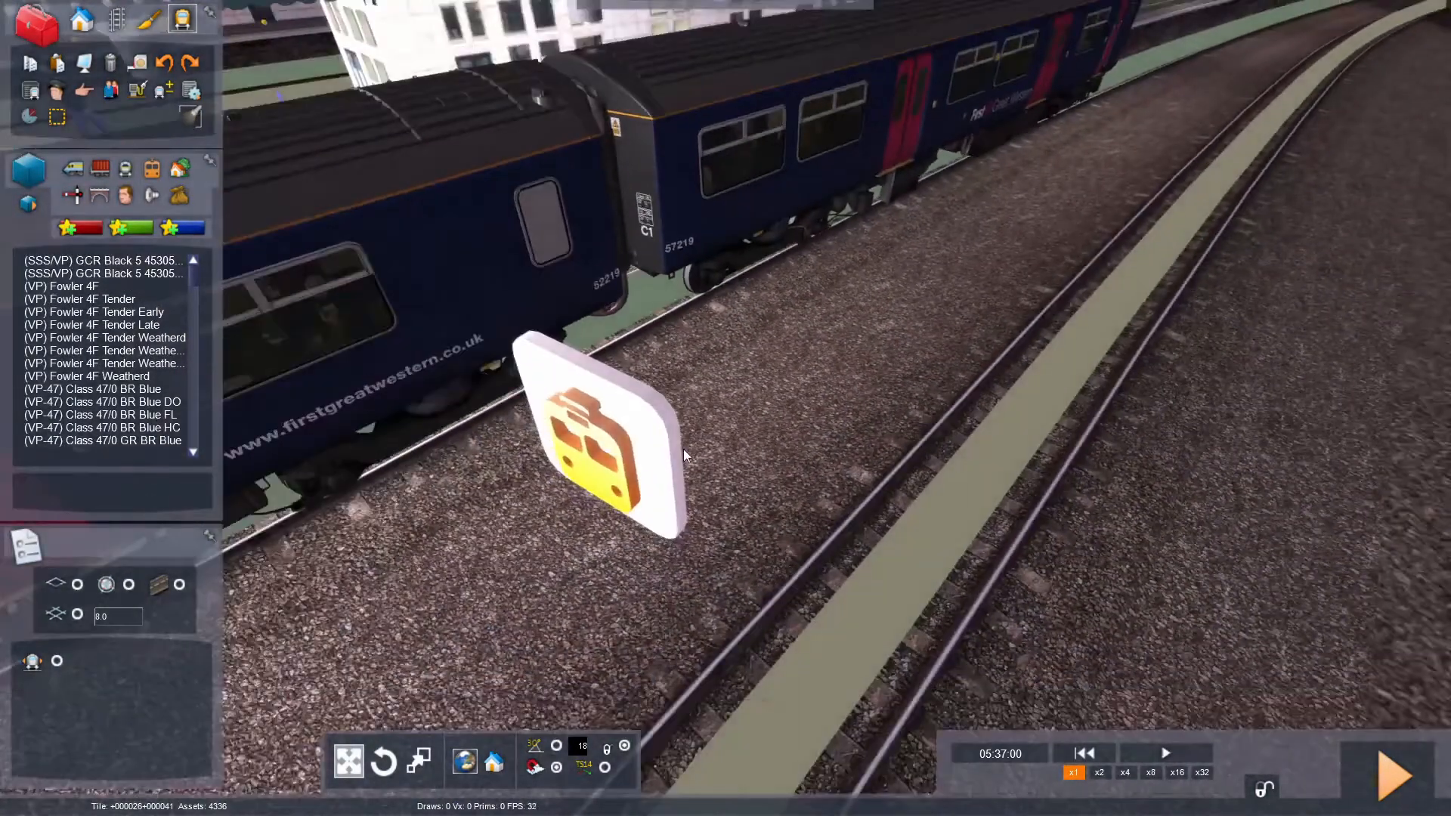
click(659, 459)
scroll(688, 498, down, 3)
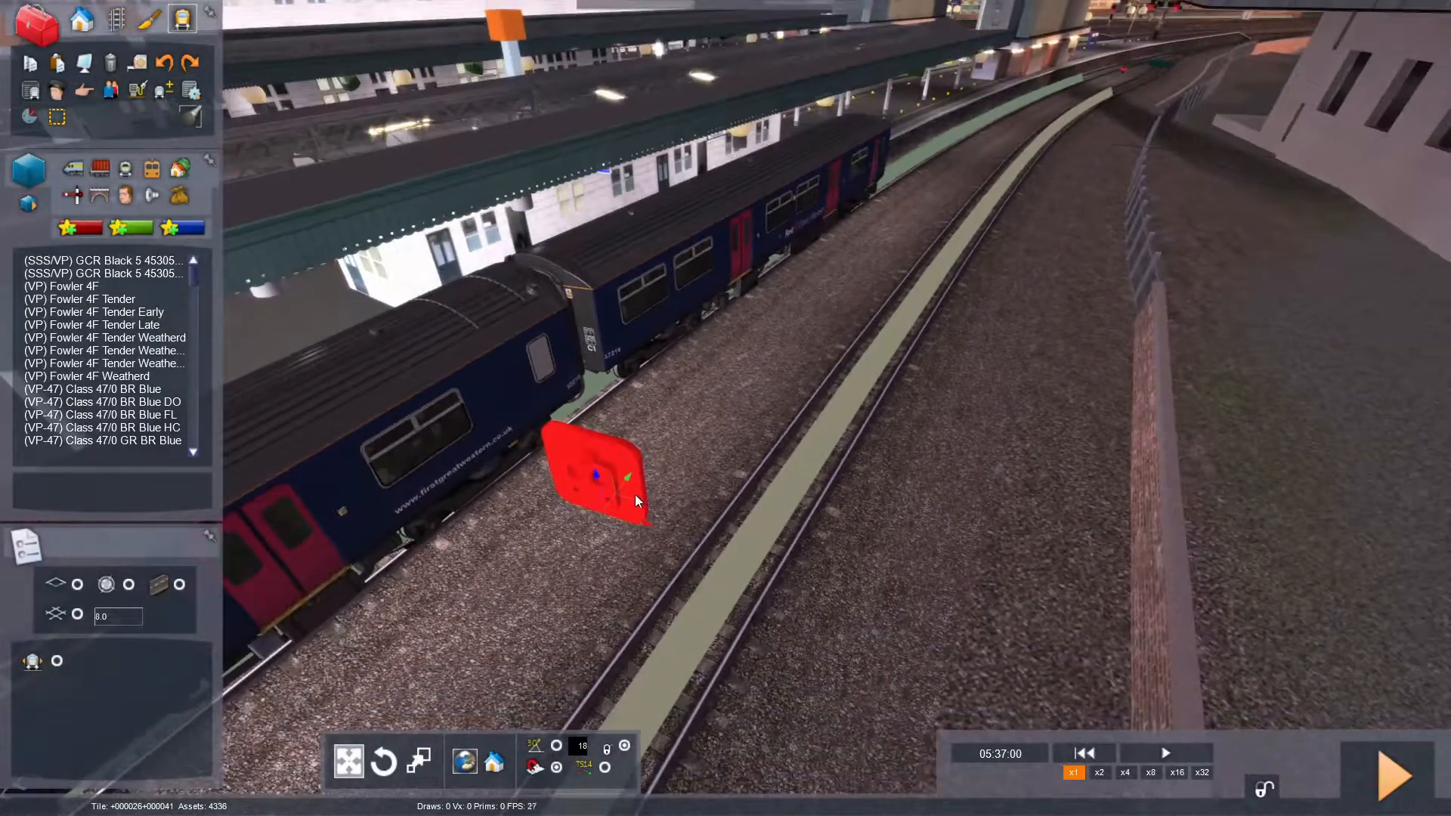
mouse_move(633, 501)
mouse_down()
mouse_move(848, 231)
mouse_move(847, 204)
mouse_up()
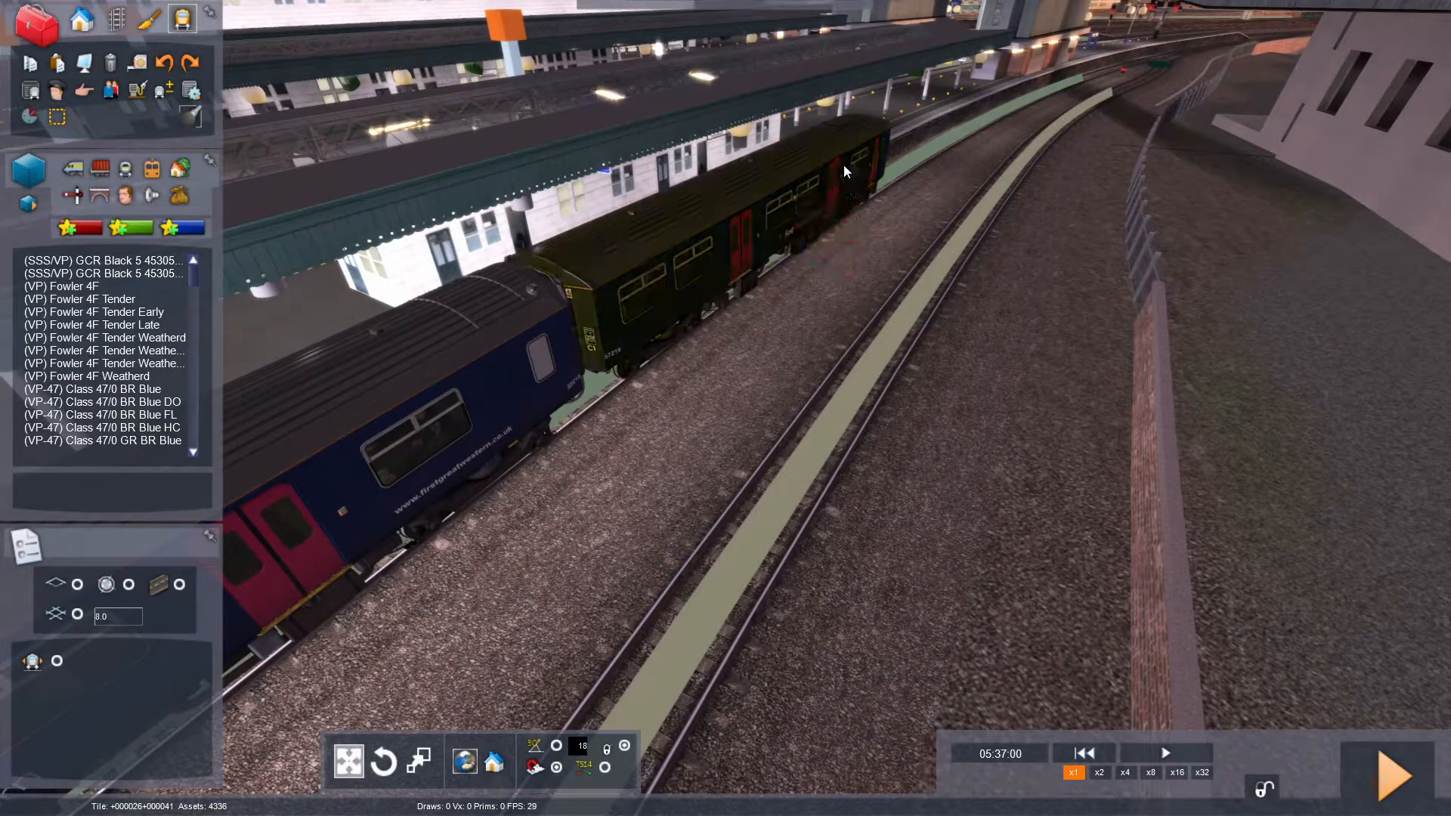
mouse_move(995, 428)
right_down()
mouse_move(998, 303)
mouse_move(756, 438)
mouse_move(923, 519)
right_up()
mouse_move(1129, 474)
mouse_down()
mouse_move(1195, 397)
mouse_move(1176, 469)
mouse_move(1055, 465)
mouse_move(836, 386)
mouse_move(815, 358)
mouse_move(795, 364)
mouse_up()
click(1070, 417)
right_drag(795, 364, 856, 429)
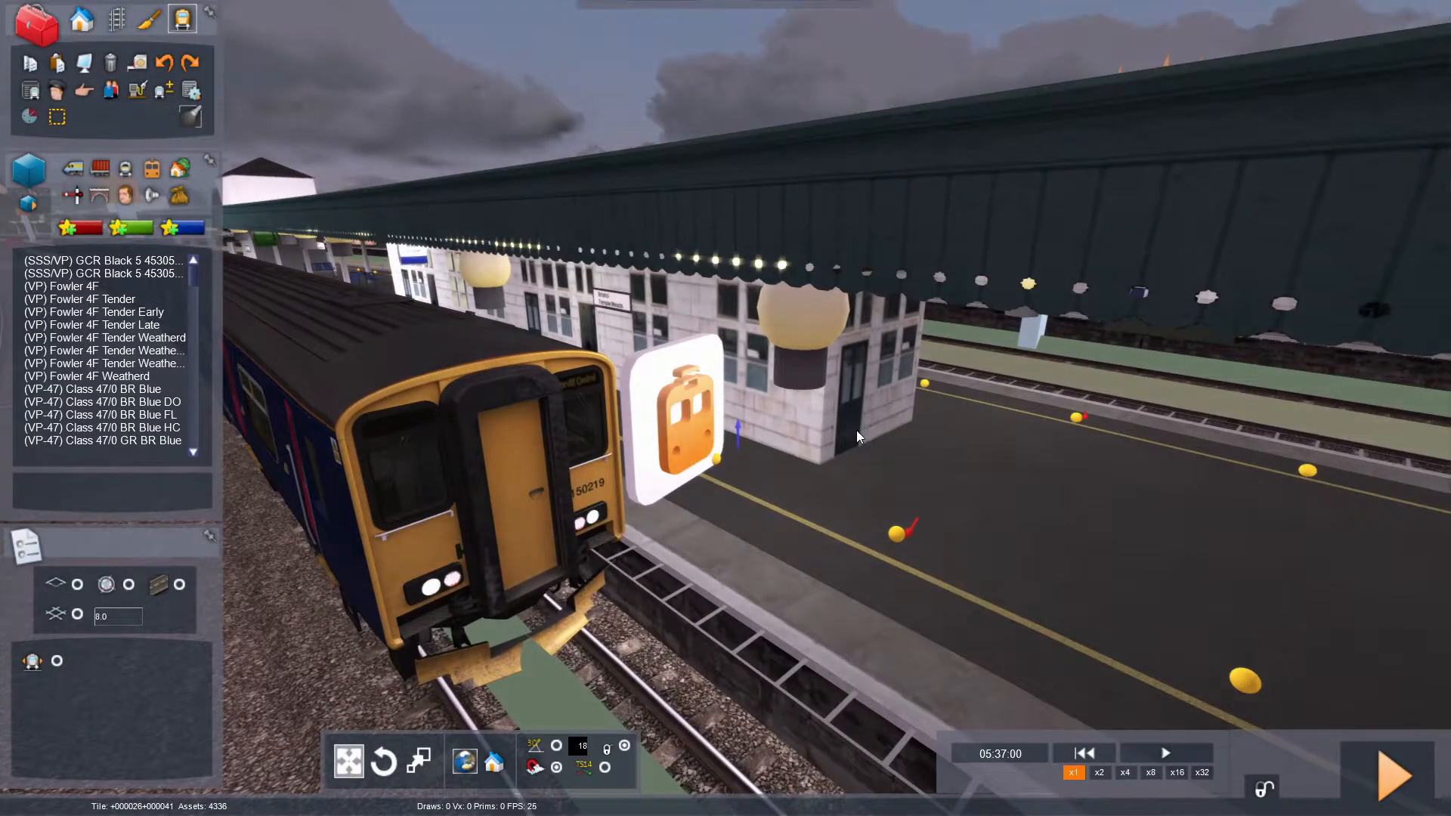
Assign a driver to the Class 150/2 formation and check the driver marker above its roof.
key(Down)
key(Left)
right_drag(855, 429, 794, 446)
key(Right)
key(Up)
key(Down)
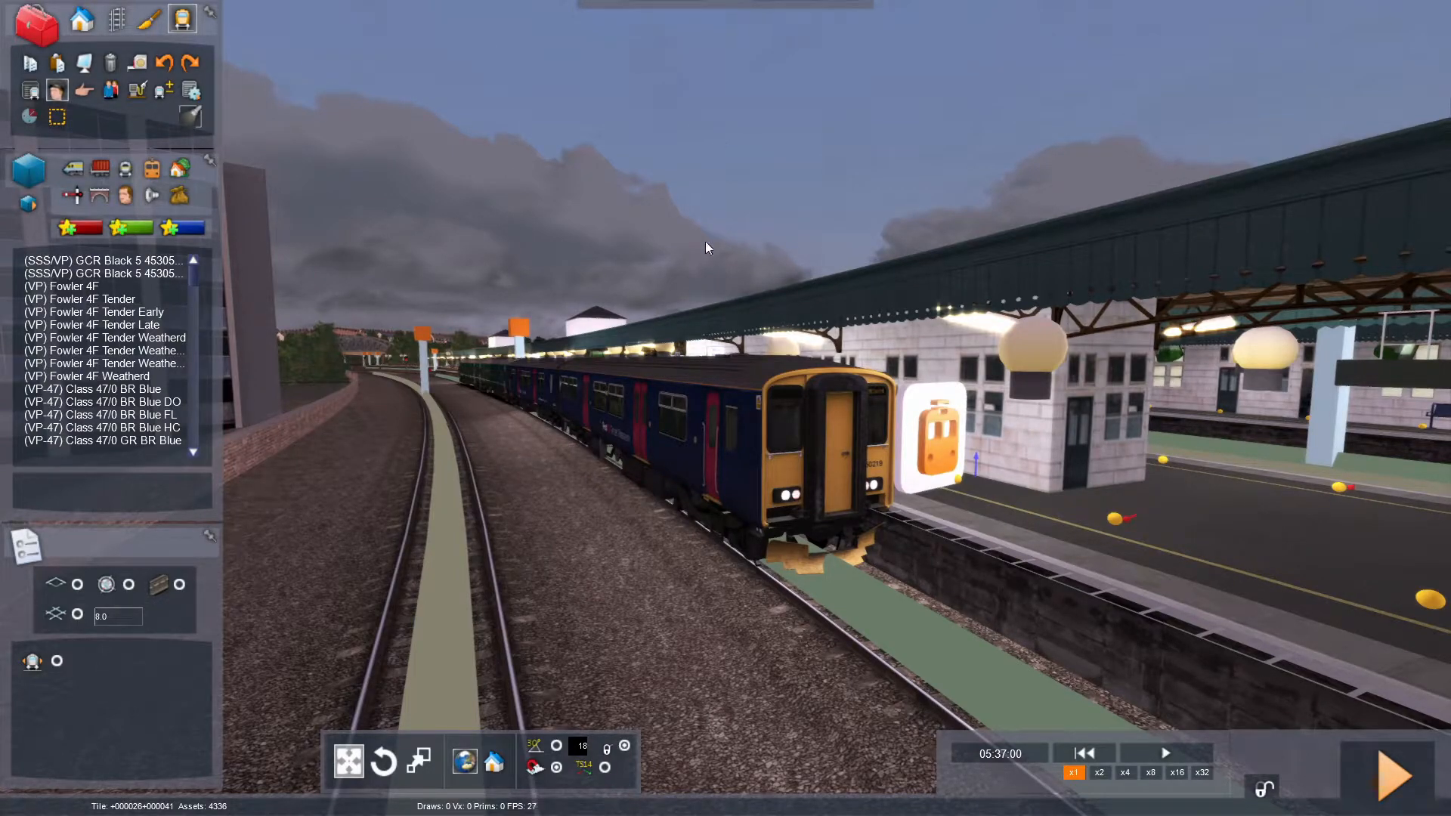
click(724, 402)
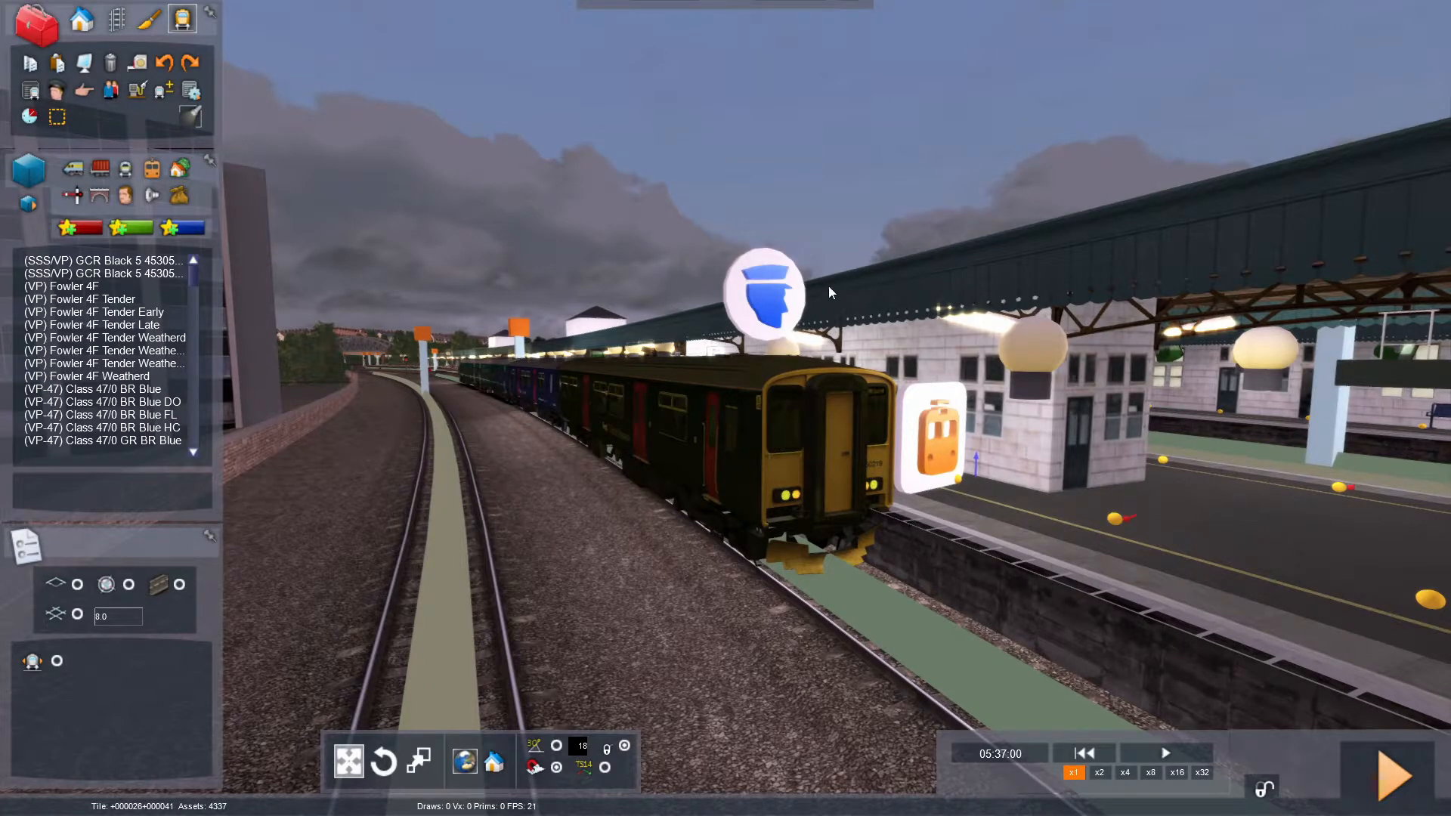
right_drag(973, 246, 1072, 175)
key(Up)
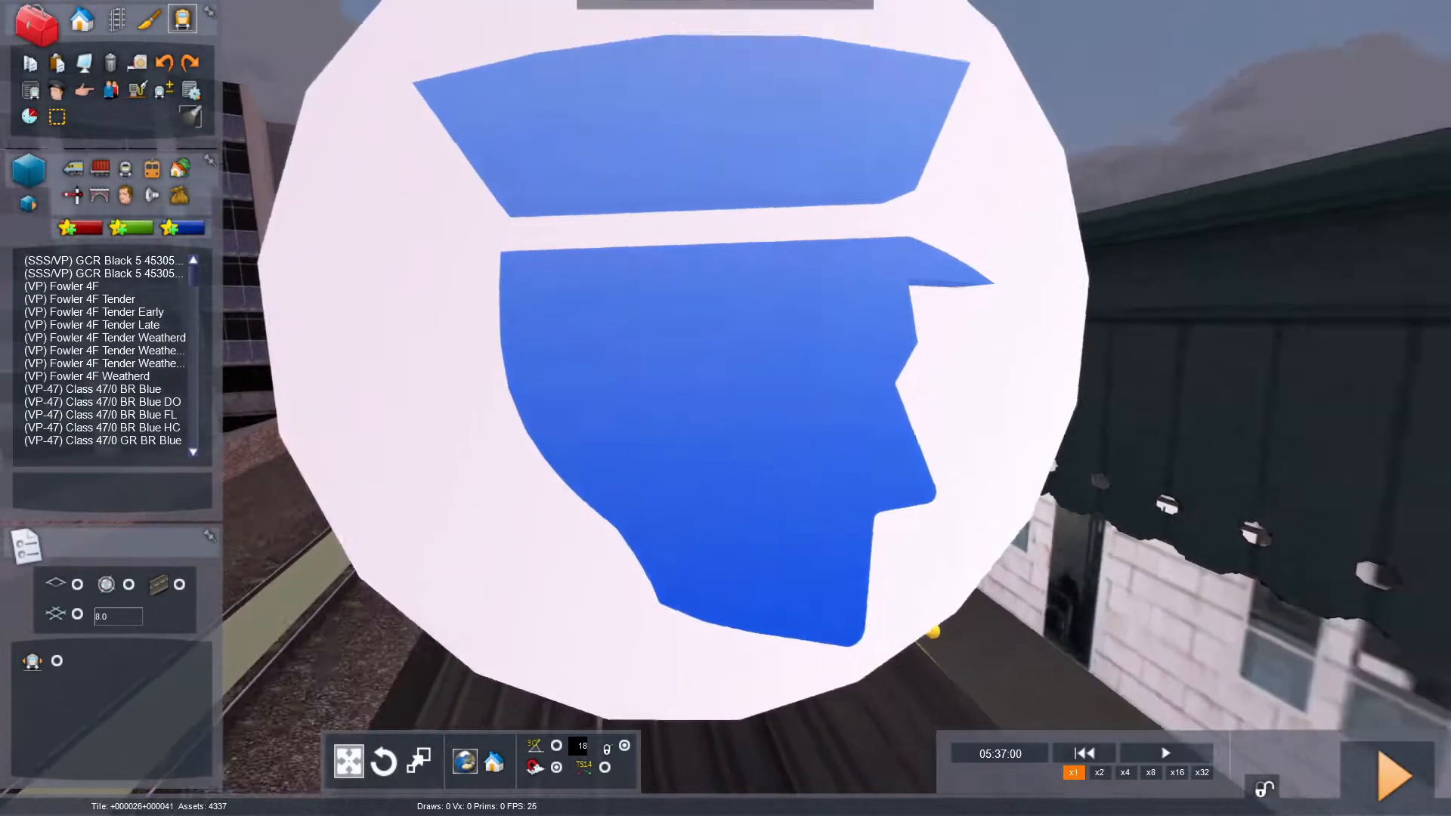
key(Left)
key(Right)
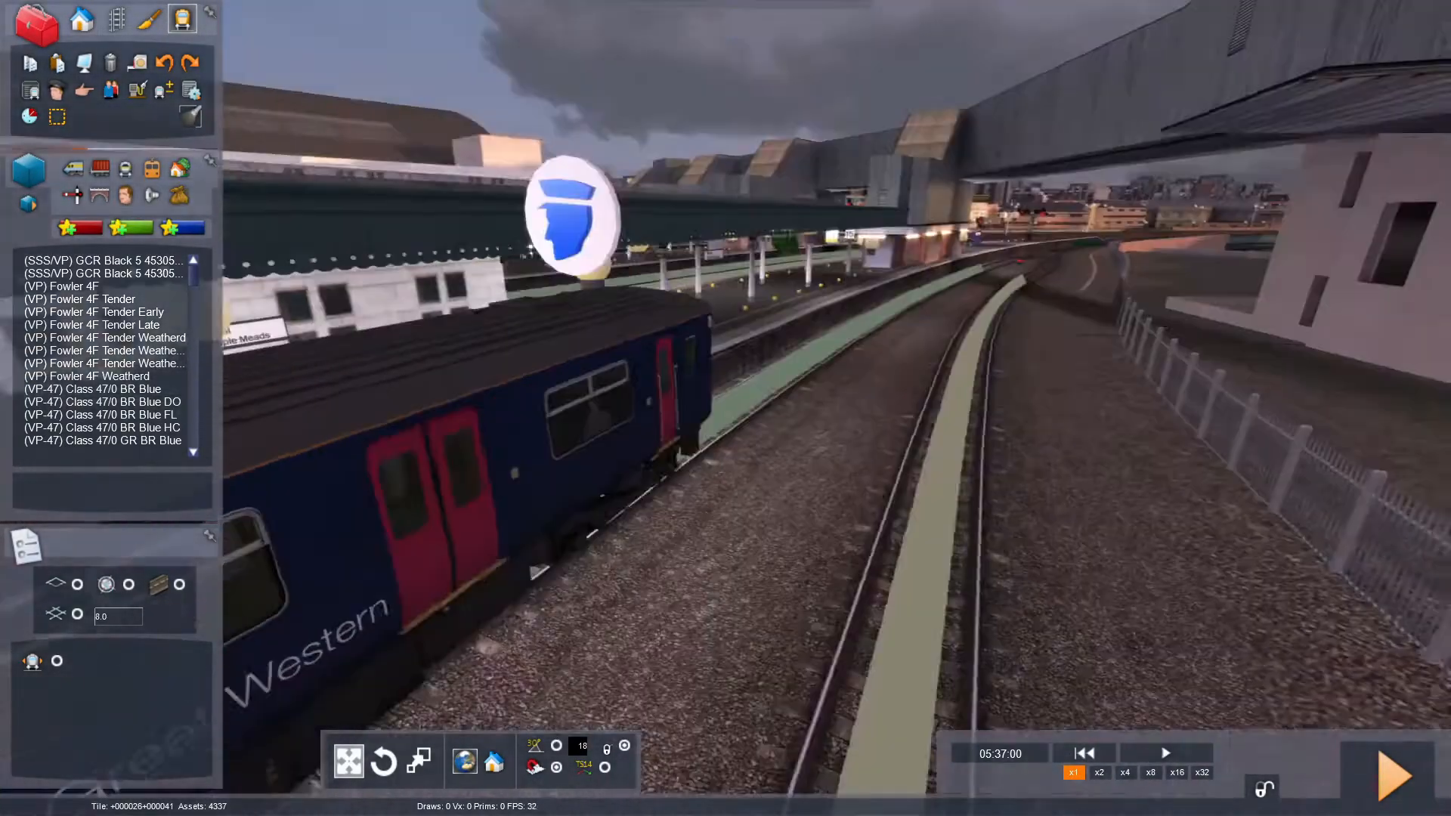
key(Right)
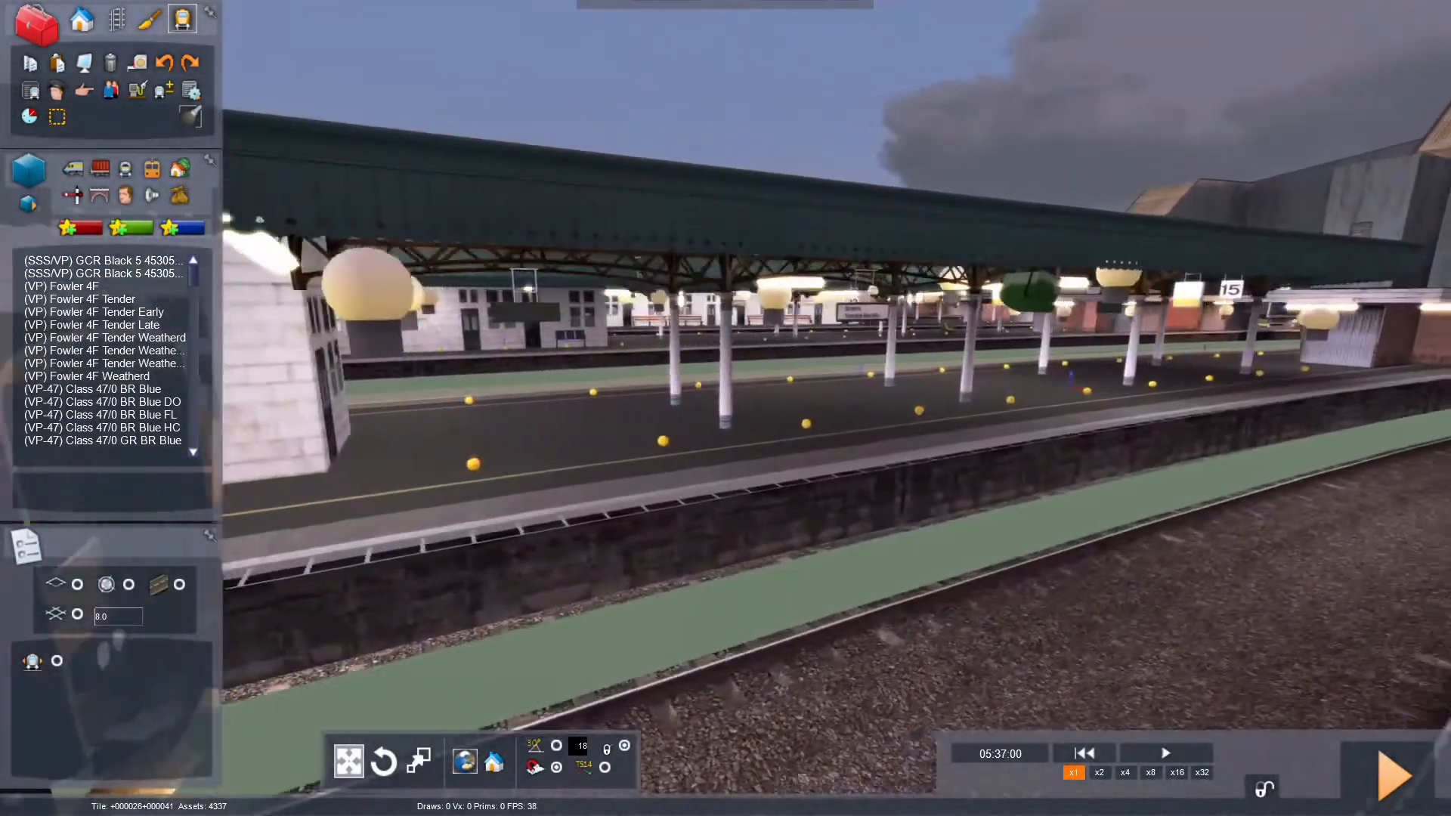
right_drag(1360, 212, 1019, 210)
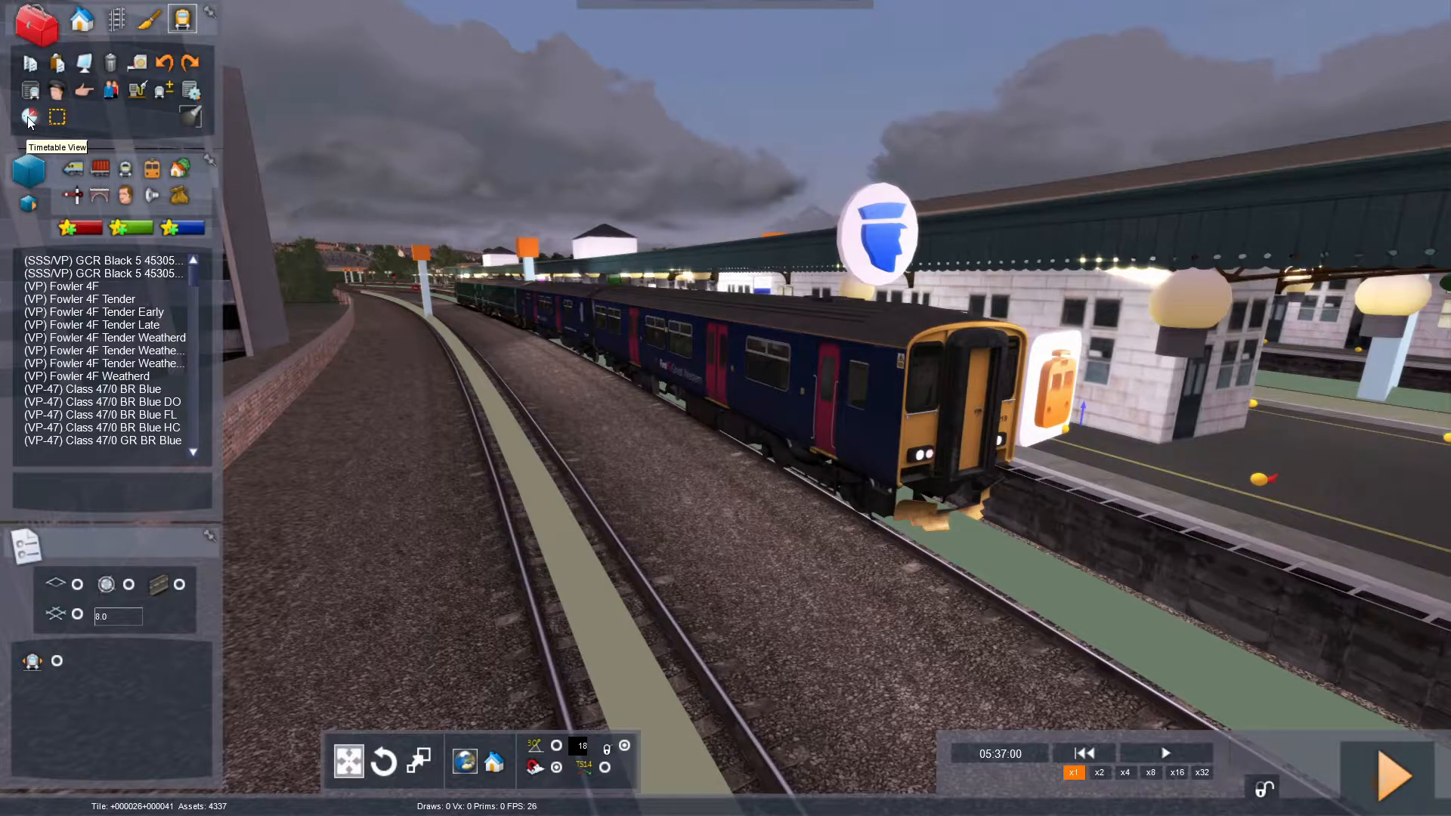
Bring up the timetable view and survey the whole route on the map around Bristol Temple Meads.
click(29, 117)
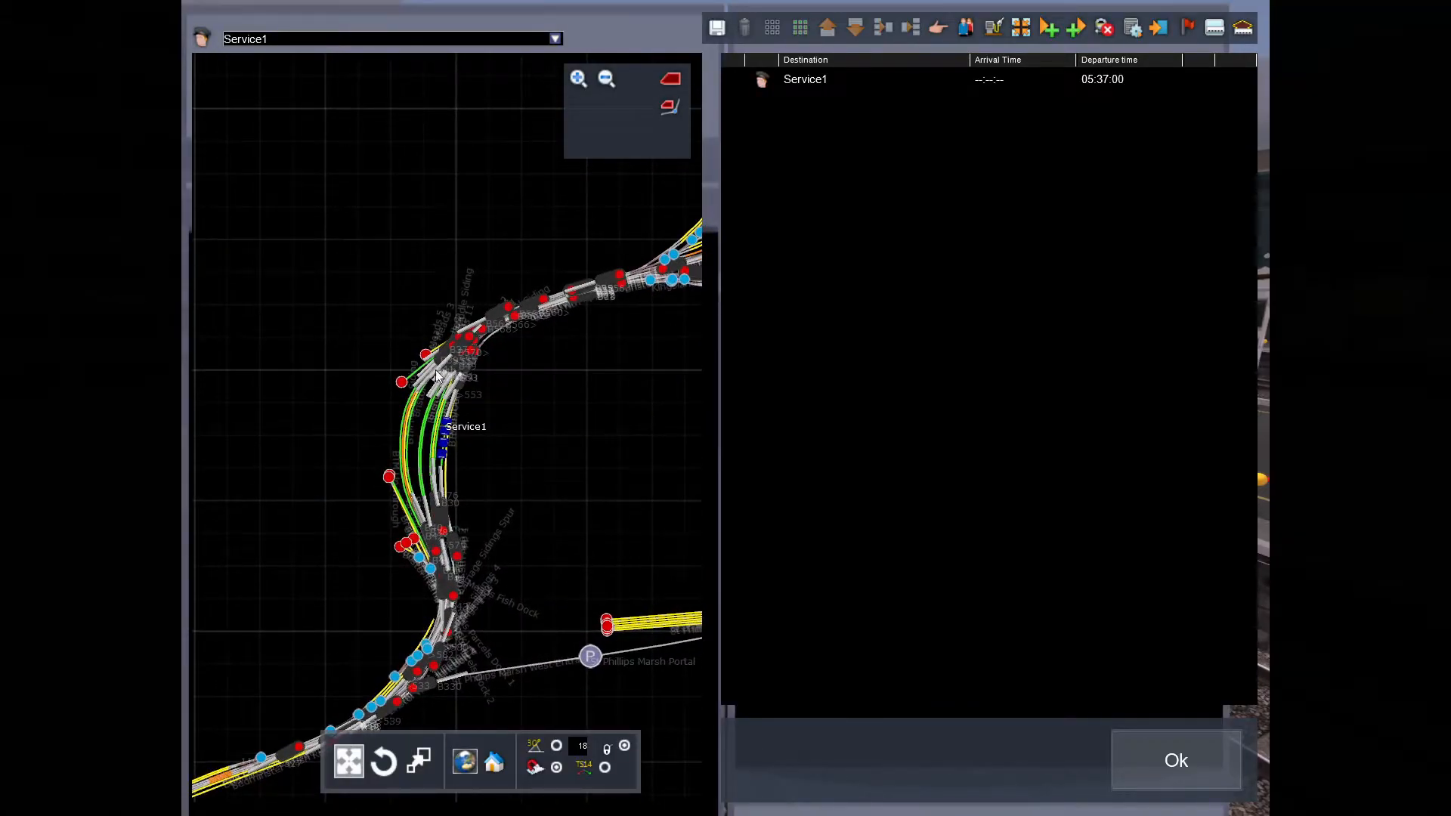
scroll(406, 441, down, 10)
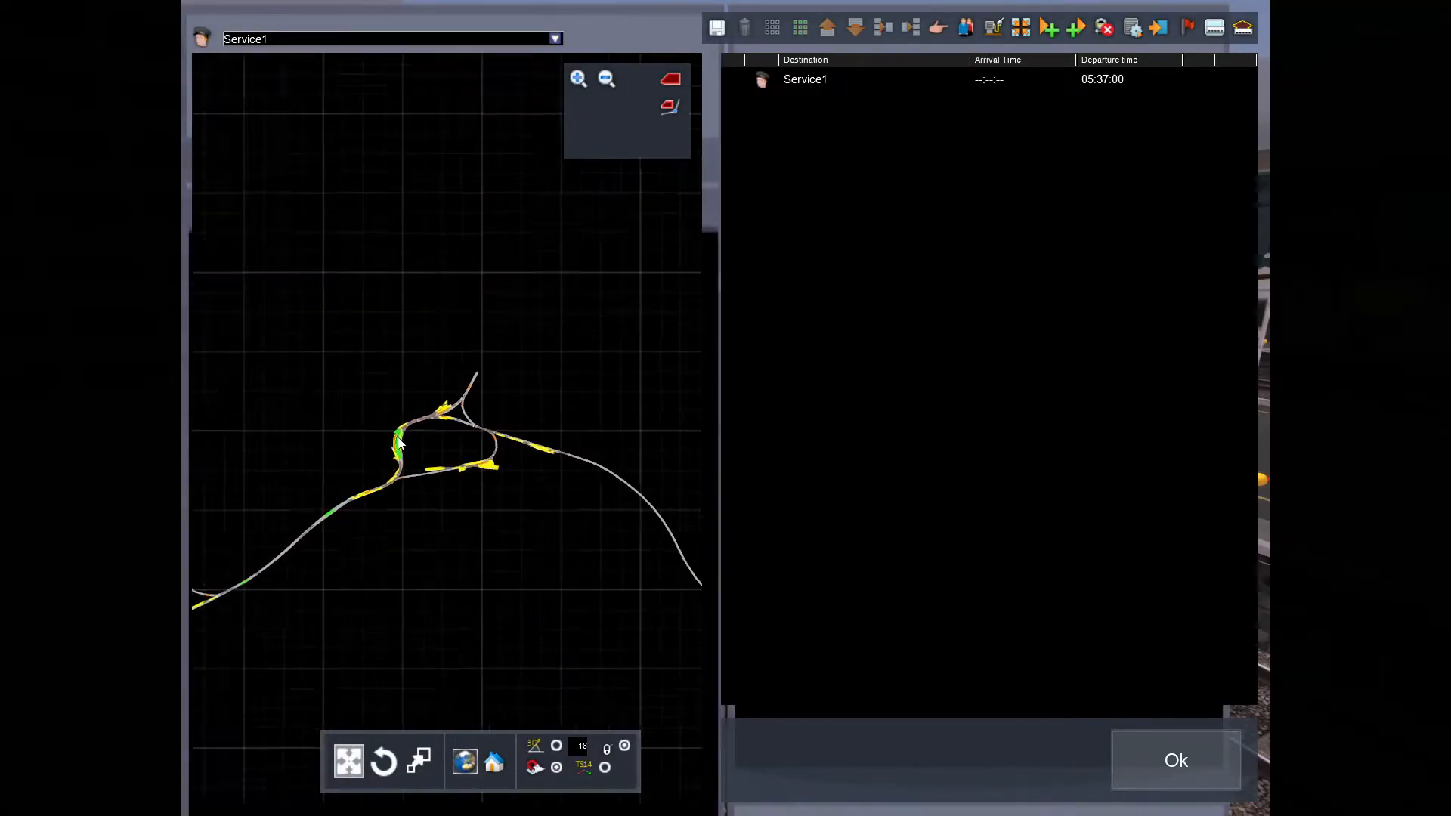
drag(399, 438, 564, 362)
scroll(564, 362, up, 2)
scroll(523, 360, up, 6)
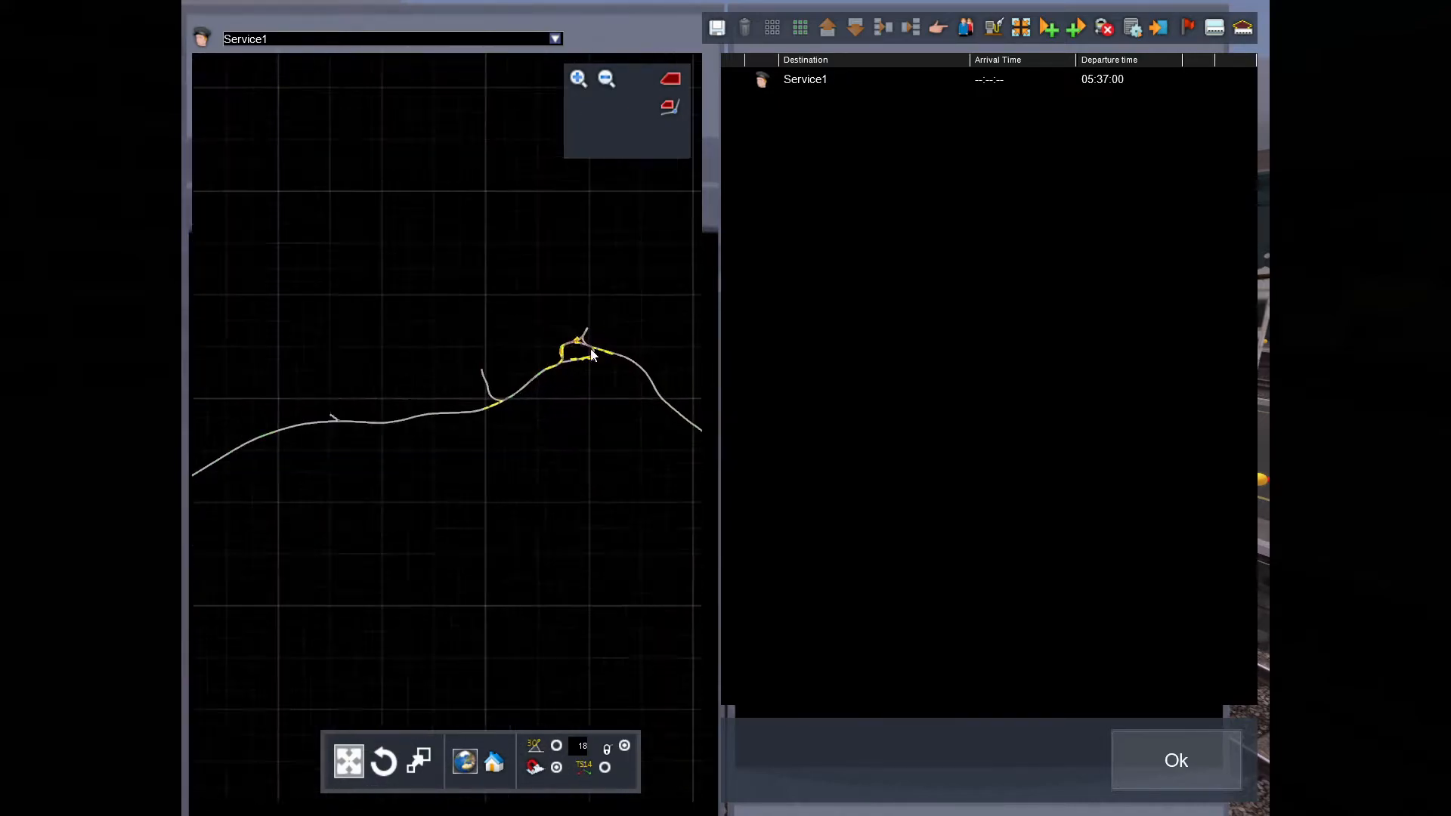
scroll(484, 346, down, 3)
drag(461, 265, 310, 98)
scroll(325, 151, down, 1)
drag(665, 378, 307, 276)
mouse_move(605, 465)
mouse_down()
mouse_move(446, 263)
mouse_move(566, 275)
mouse_move(554, 242)
mouse_move(589, 467)
mouse_up()
scroll(559, 454, up, 1)
scroll(554, 261, up, 1)
scroll(502, 271, down, 5)
drag(373, 223, 510, 378)
drag(319, 361, 436, 325)
Examine the placed formation, platform tracks and signals at Bristol Temple Meads on the timetable map.
scroll(436, 328, up, 8)
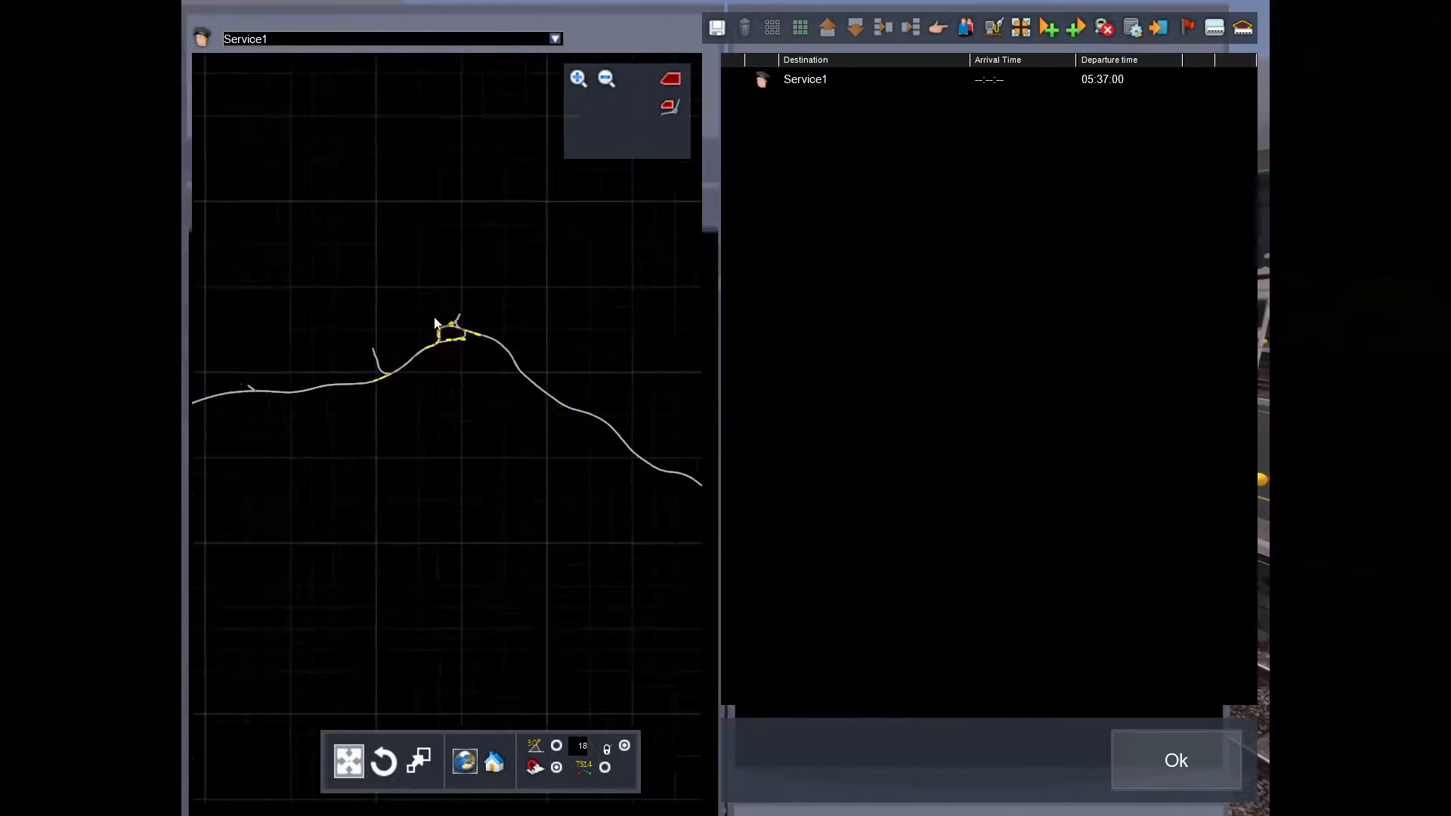
scroll(414, 349, up, 6)
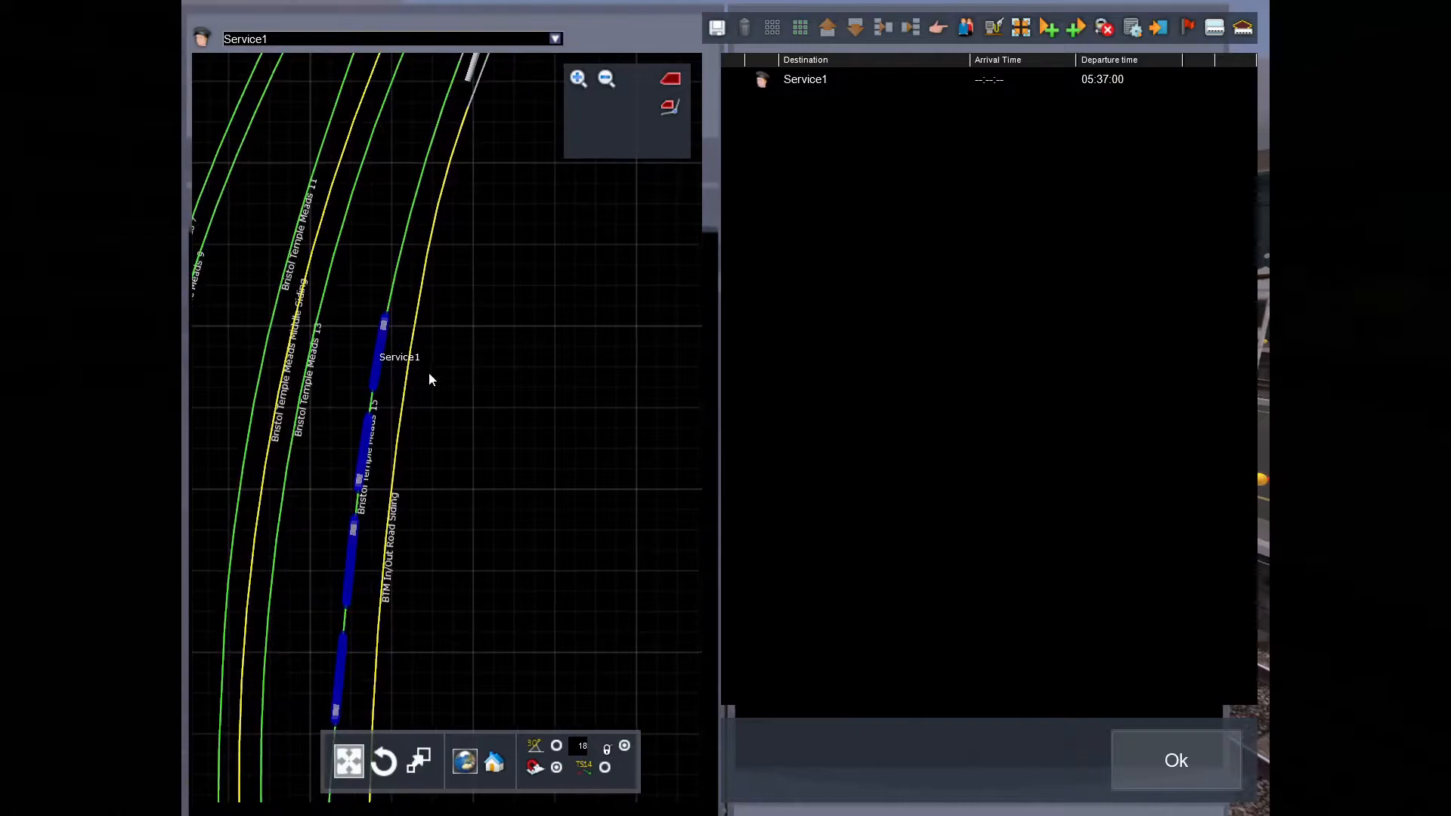
drag(448, 497, 487, 375)
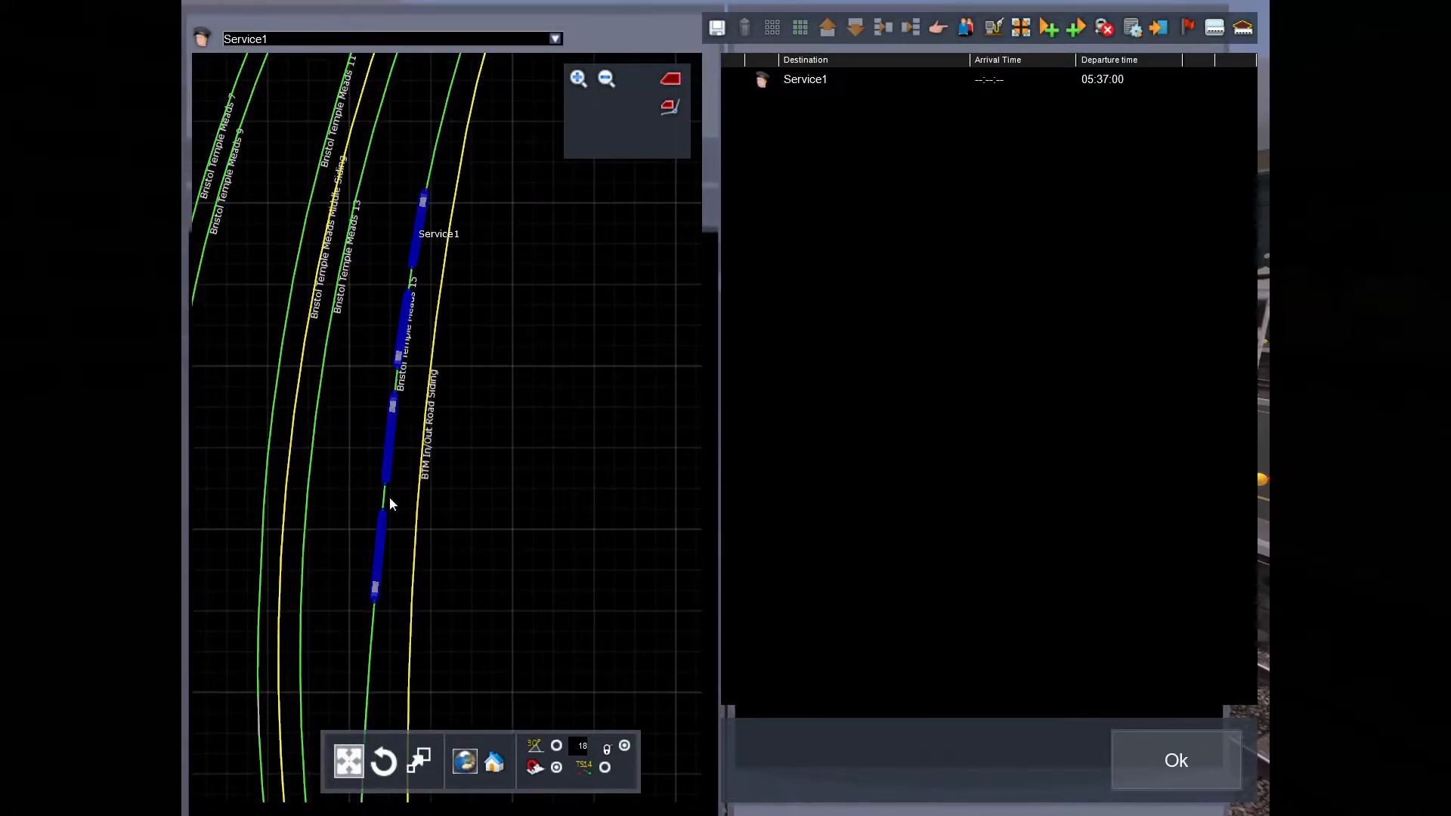
scroll(379, 519, down, 6)
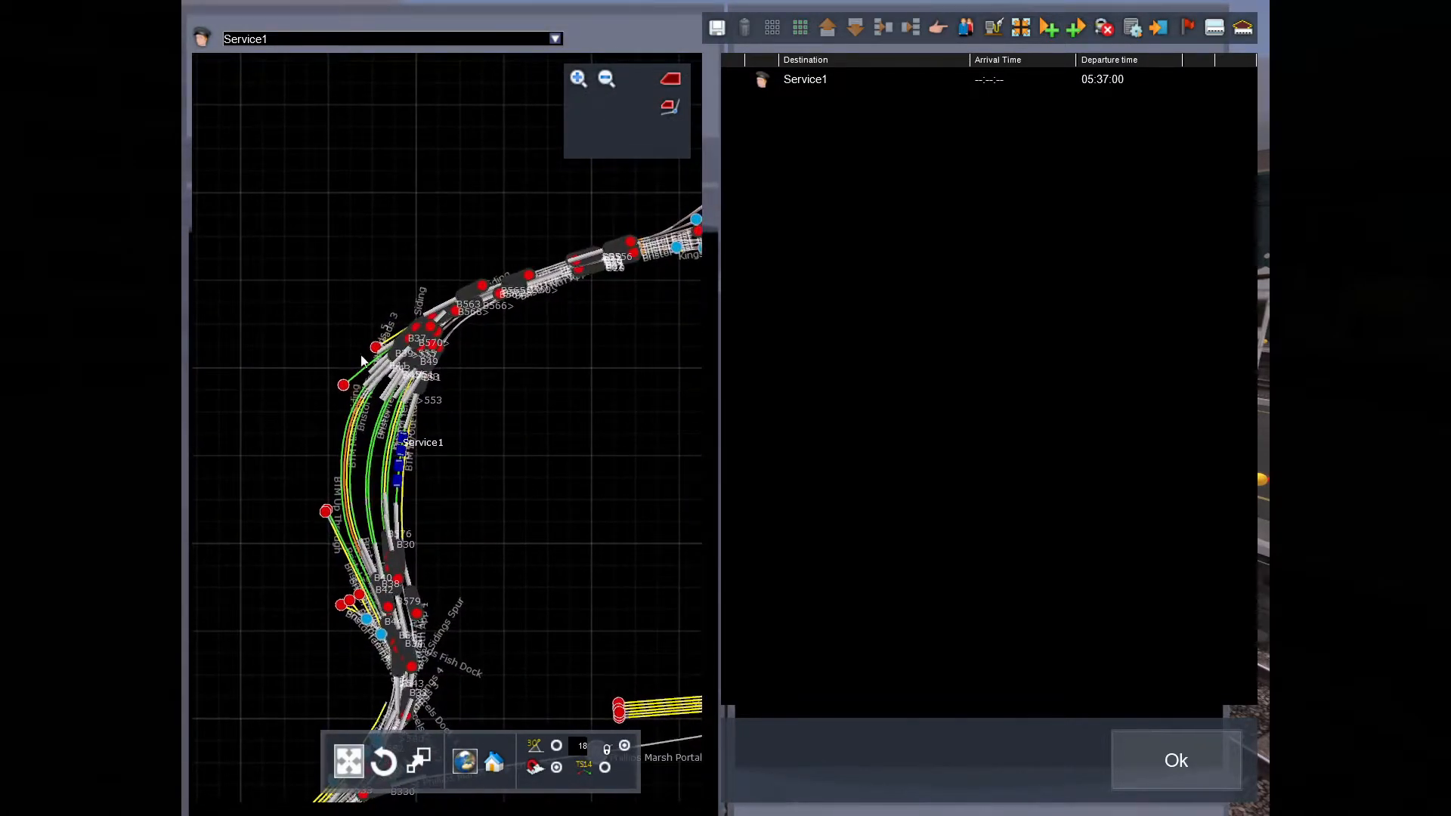
scroll(359, 368, up, 8)
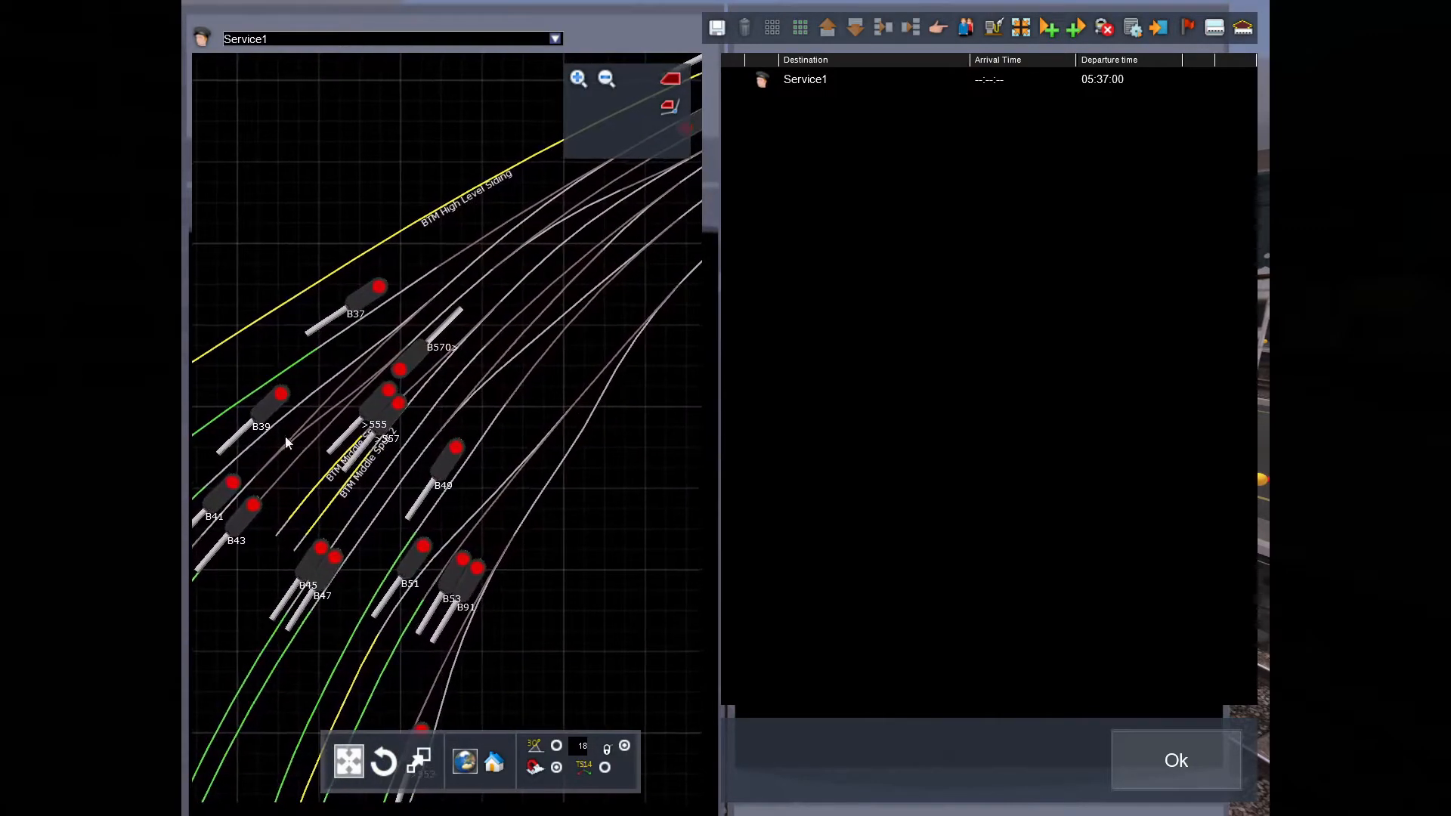
scroll(407, 547, down, 8)
scroll(435, 469, up, 6)
scroll(541, 469, down, 2)
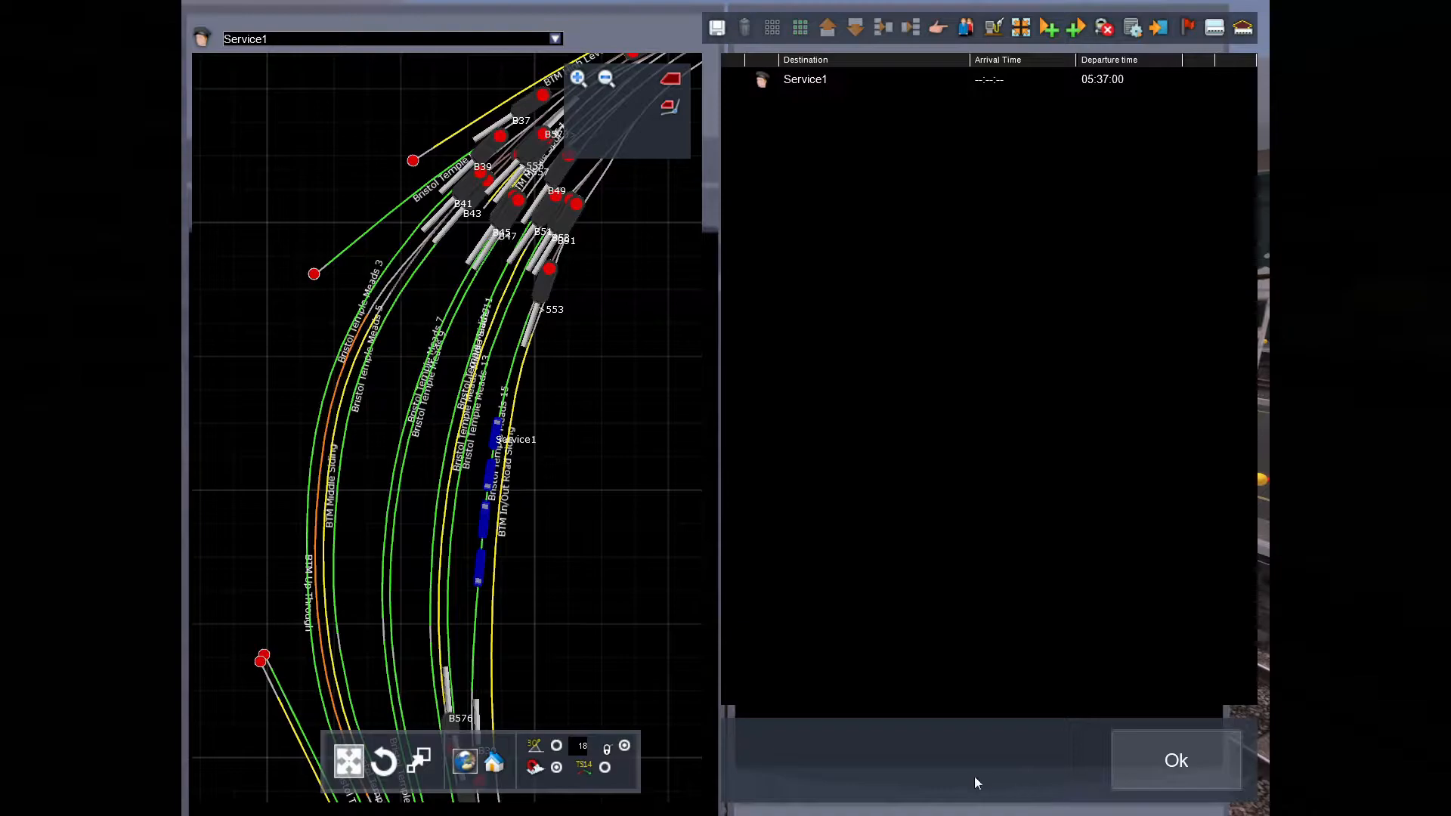
Rename the Service1 driver service to "1F03 BRI - PMH (Player)".
click(761, 80)
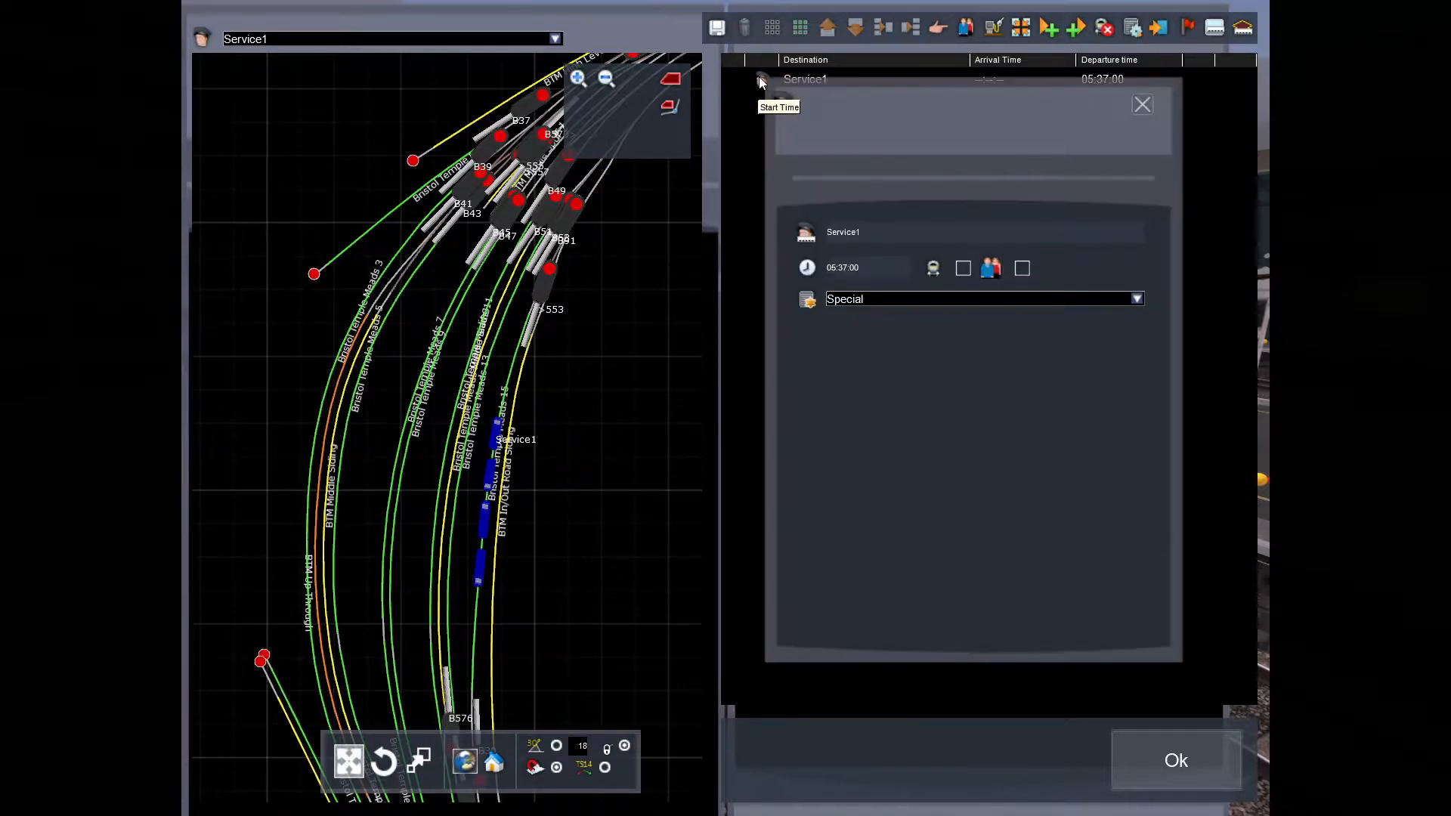
click(557, 40)
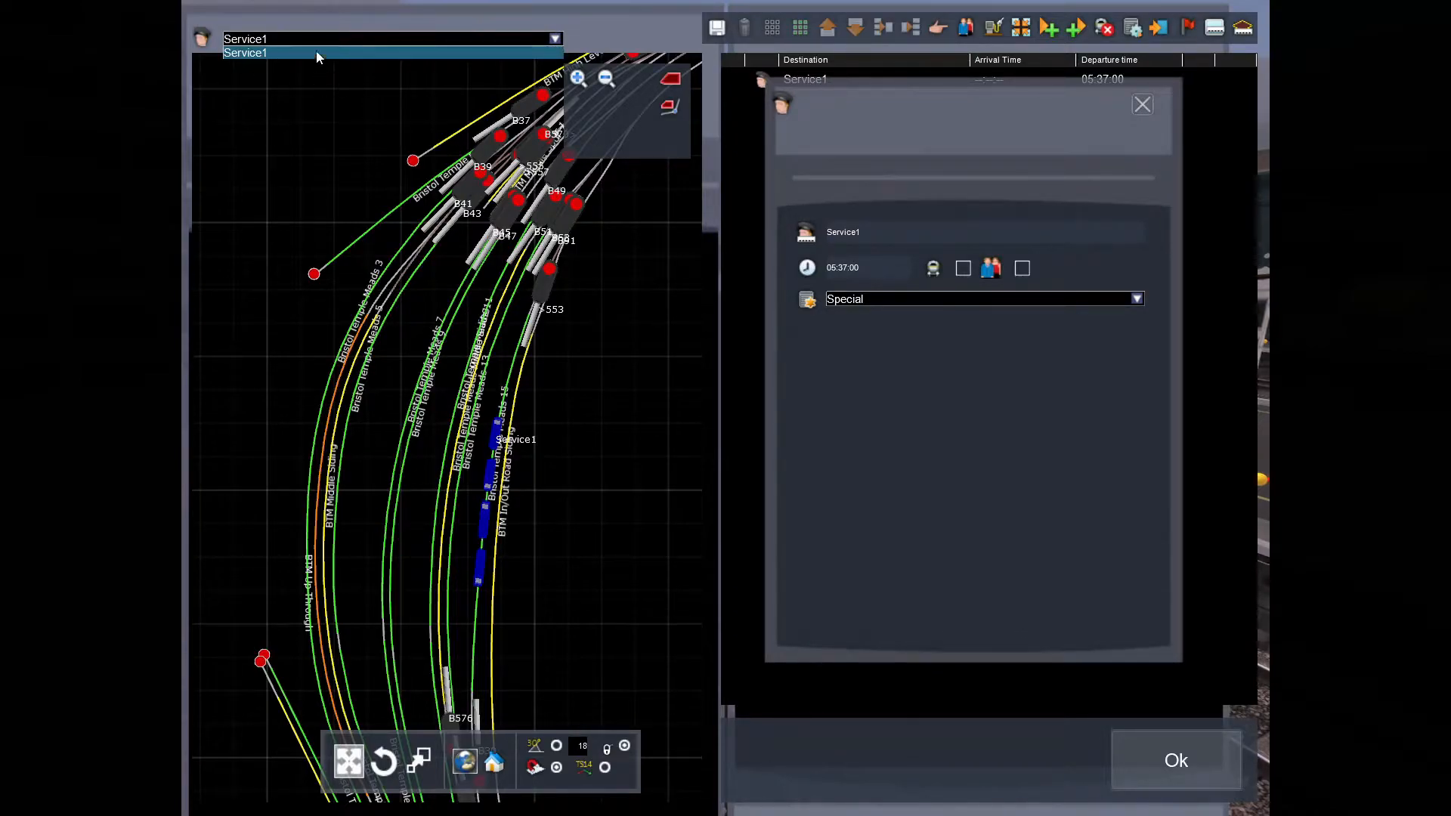
click(555, 39)
drag(813, 97, 851, 93)
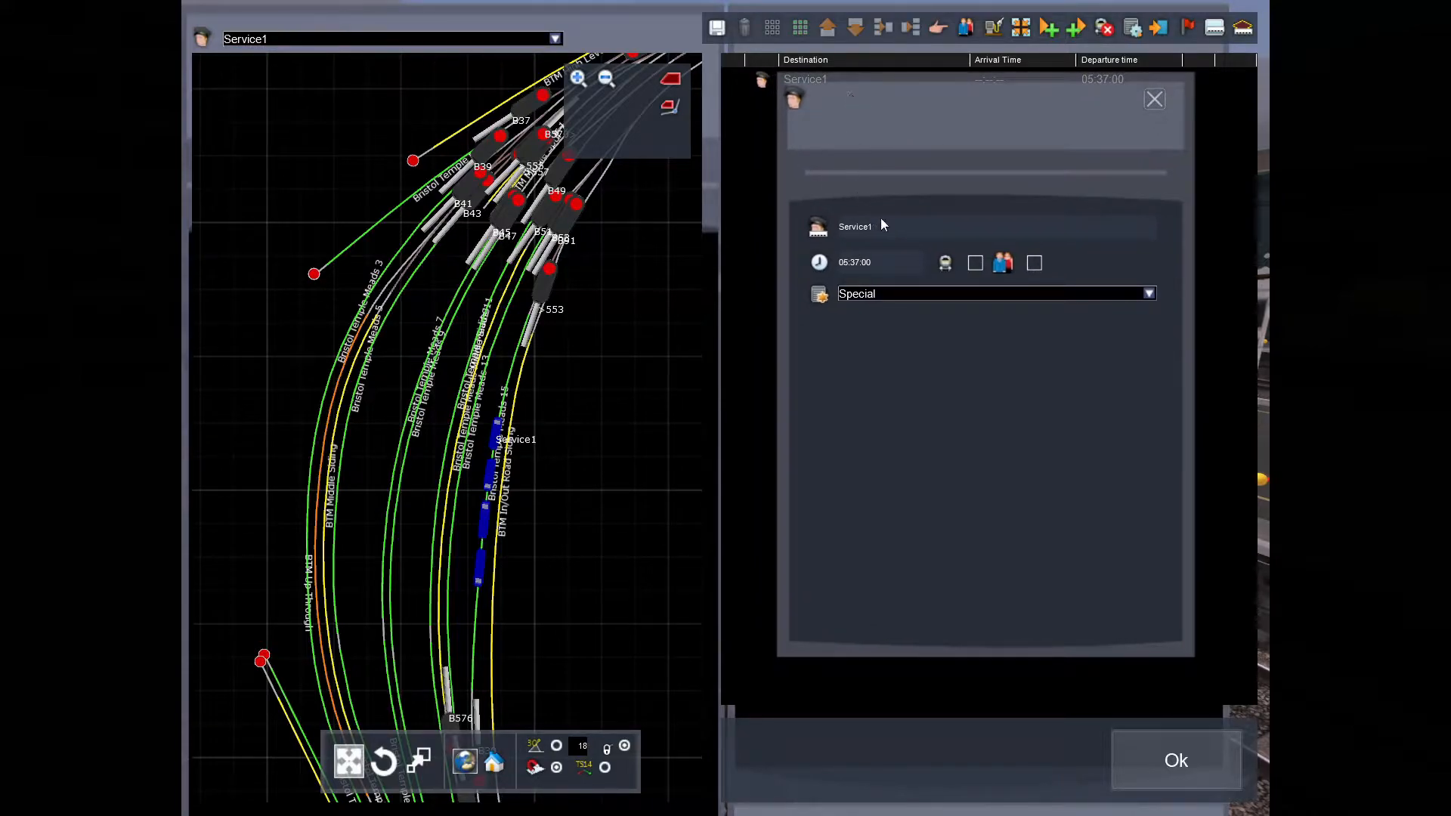
drag(825, 227, 800, 217)
text(1F03 BRI - PMH (Player))
key(Return)
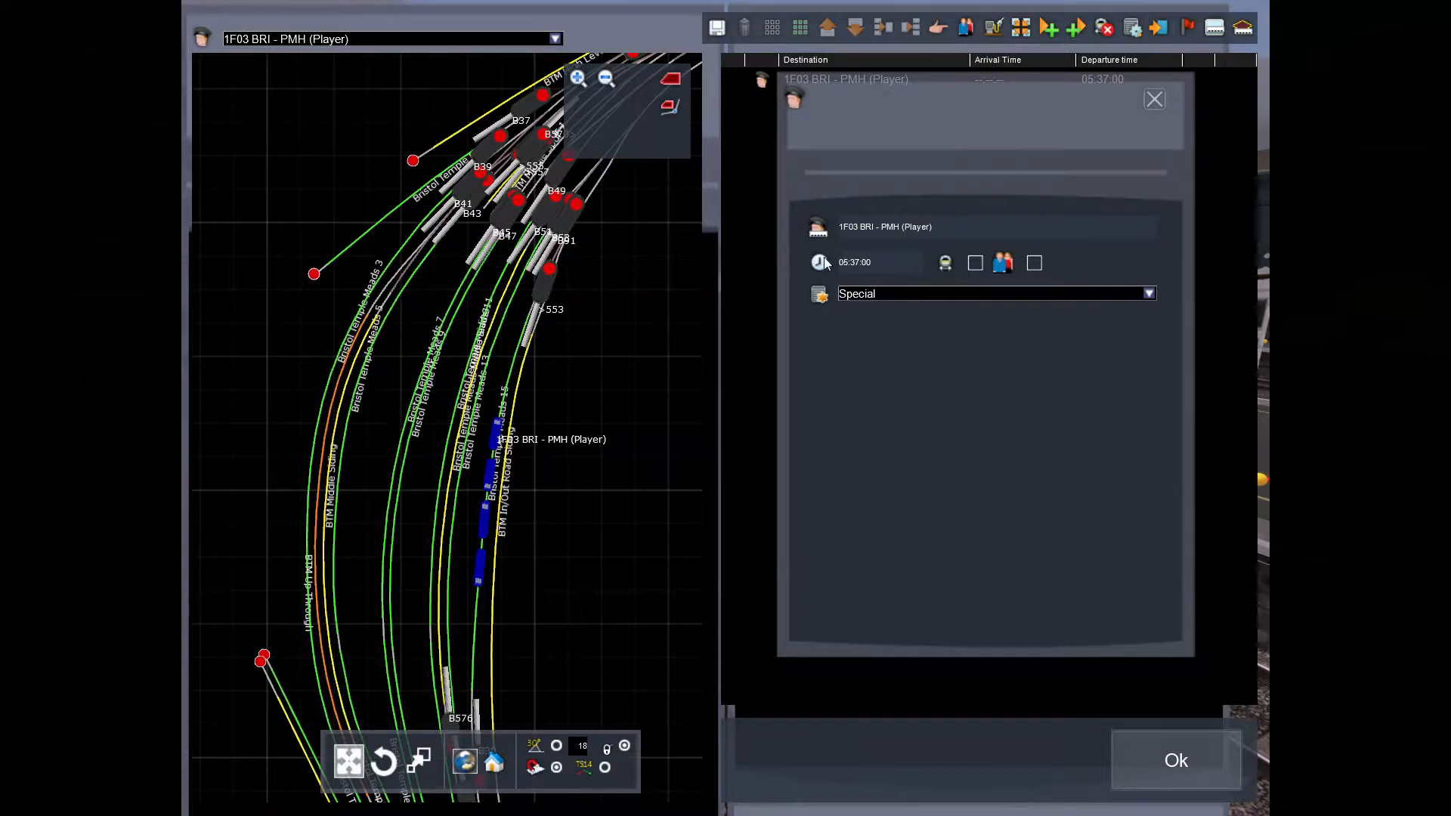
Make 1F03 the player service with the Stopping Passenger class, and save the scenario.
click(975, 263)
click(1149, 294)
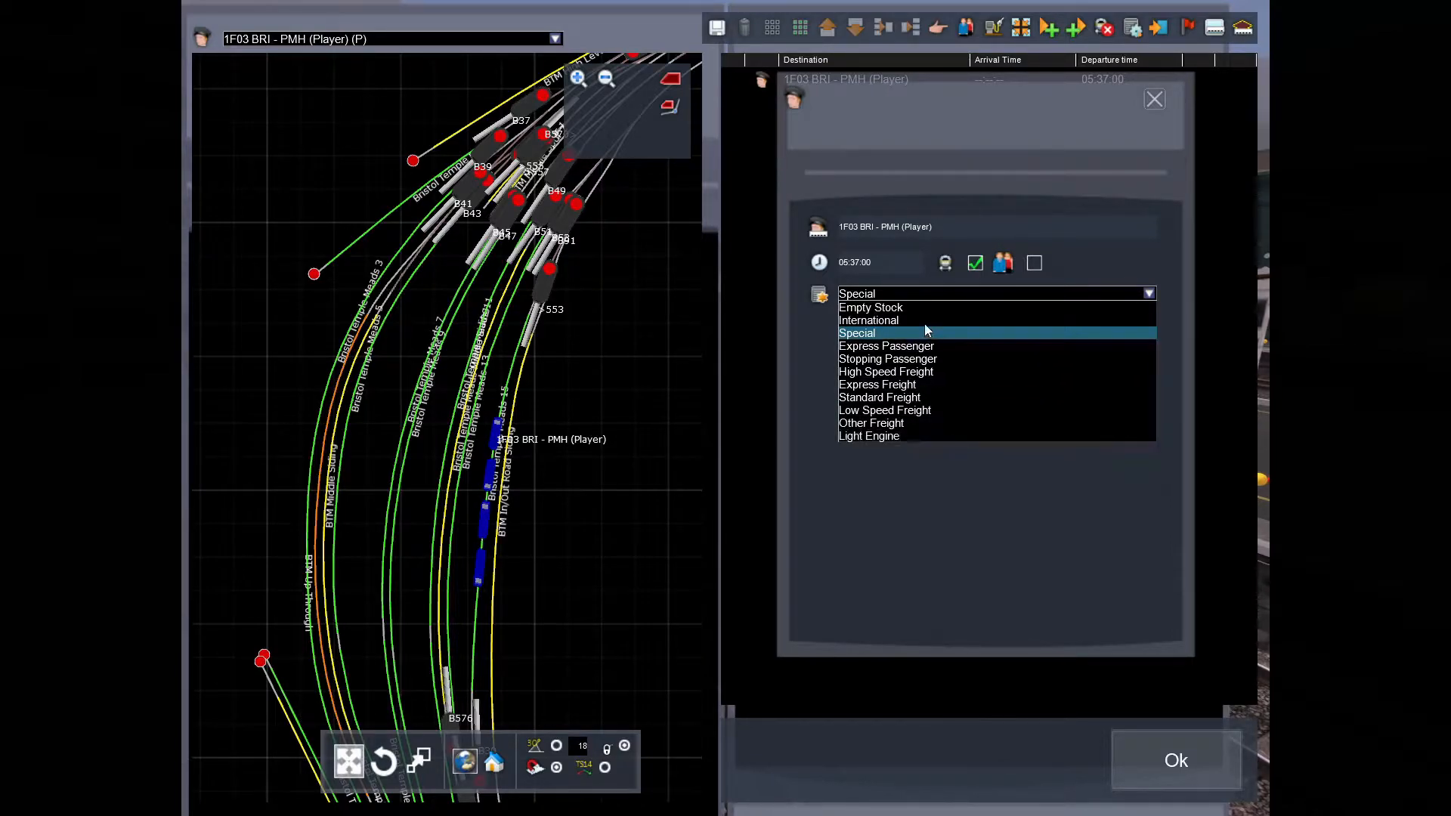
click(912, 361)
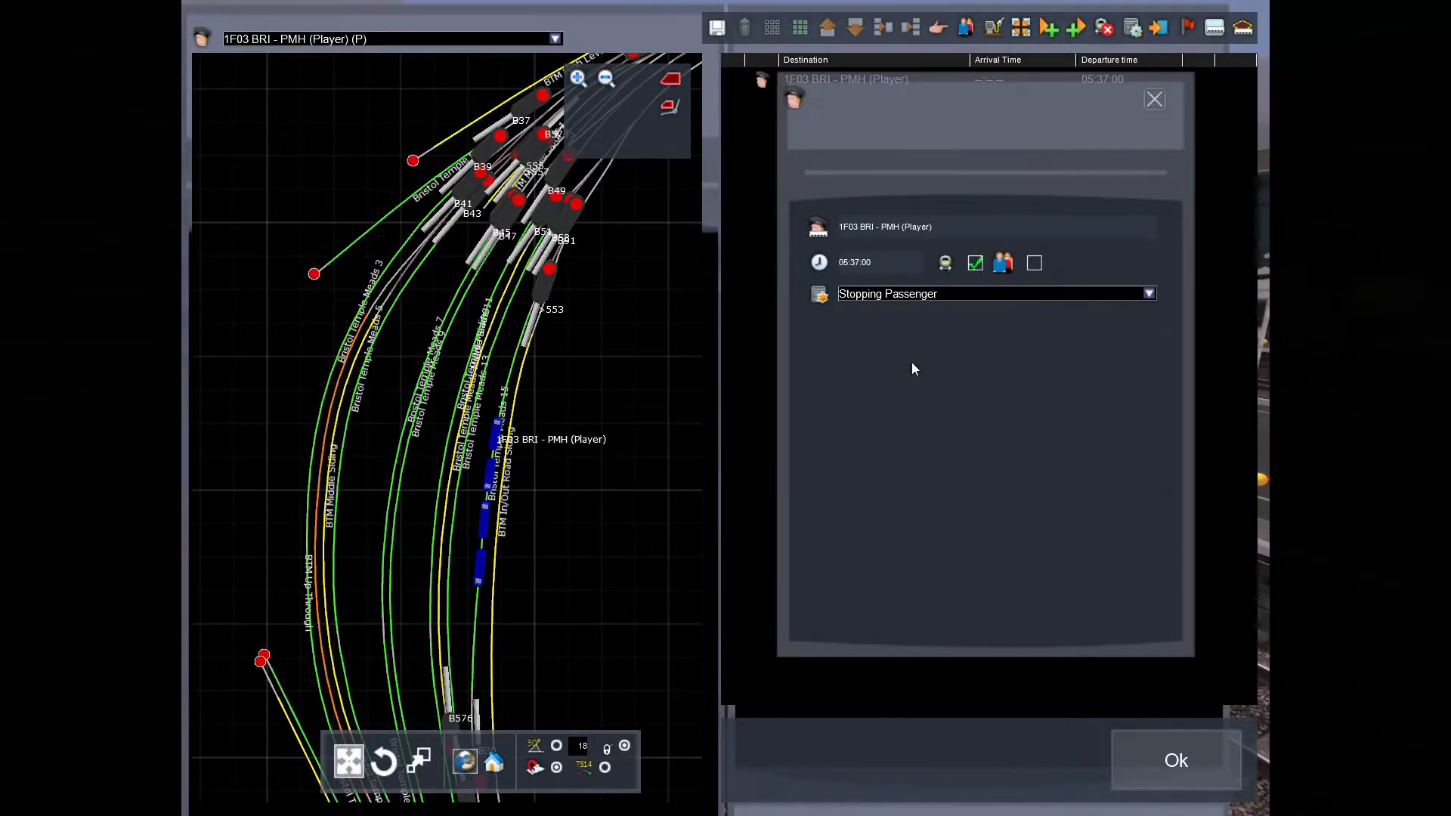
click(1154, 100)
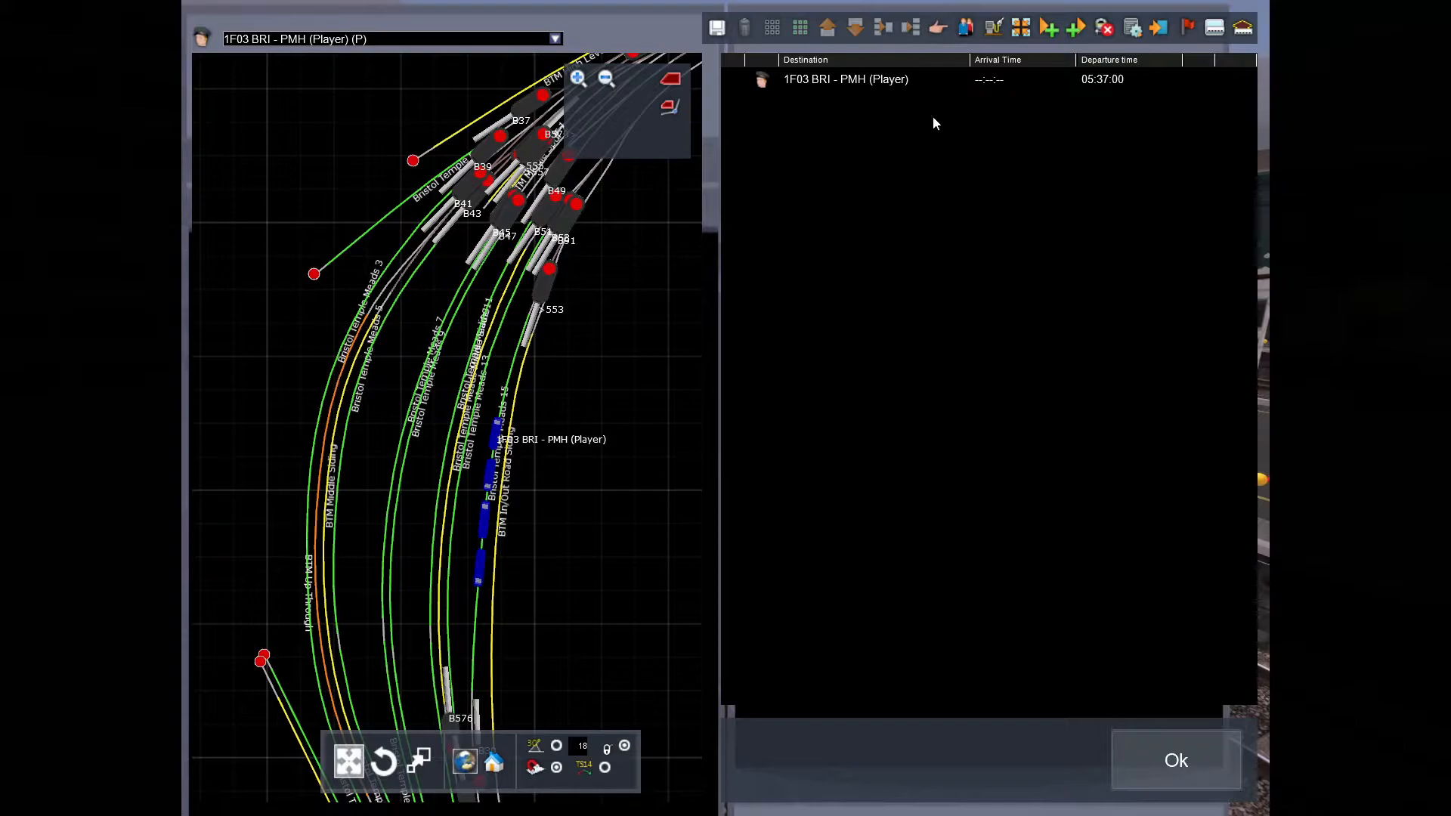
click(716, 32)
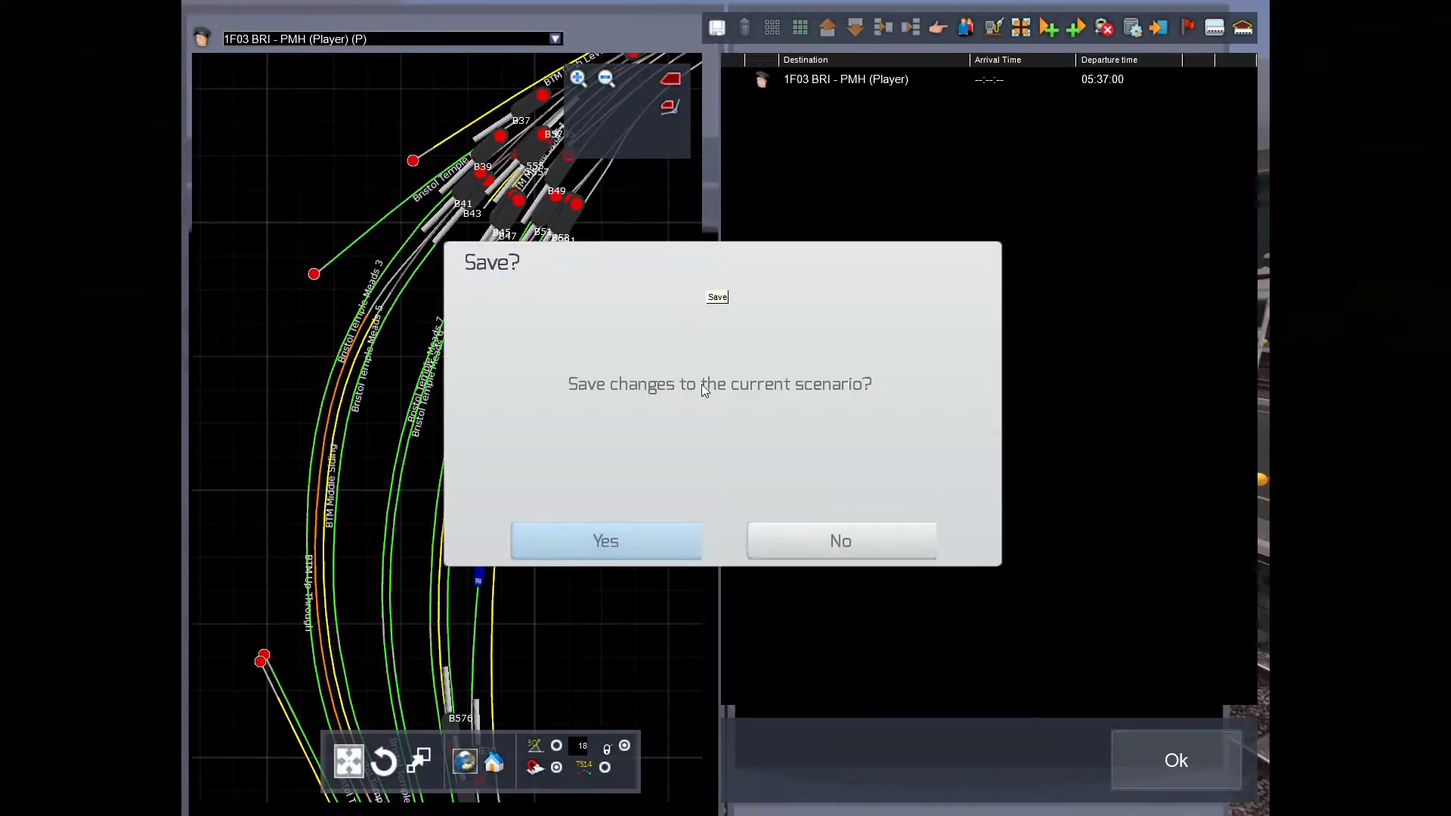
click(644, 533)
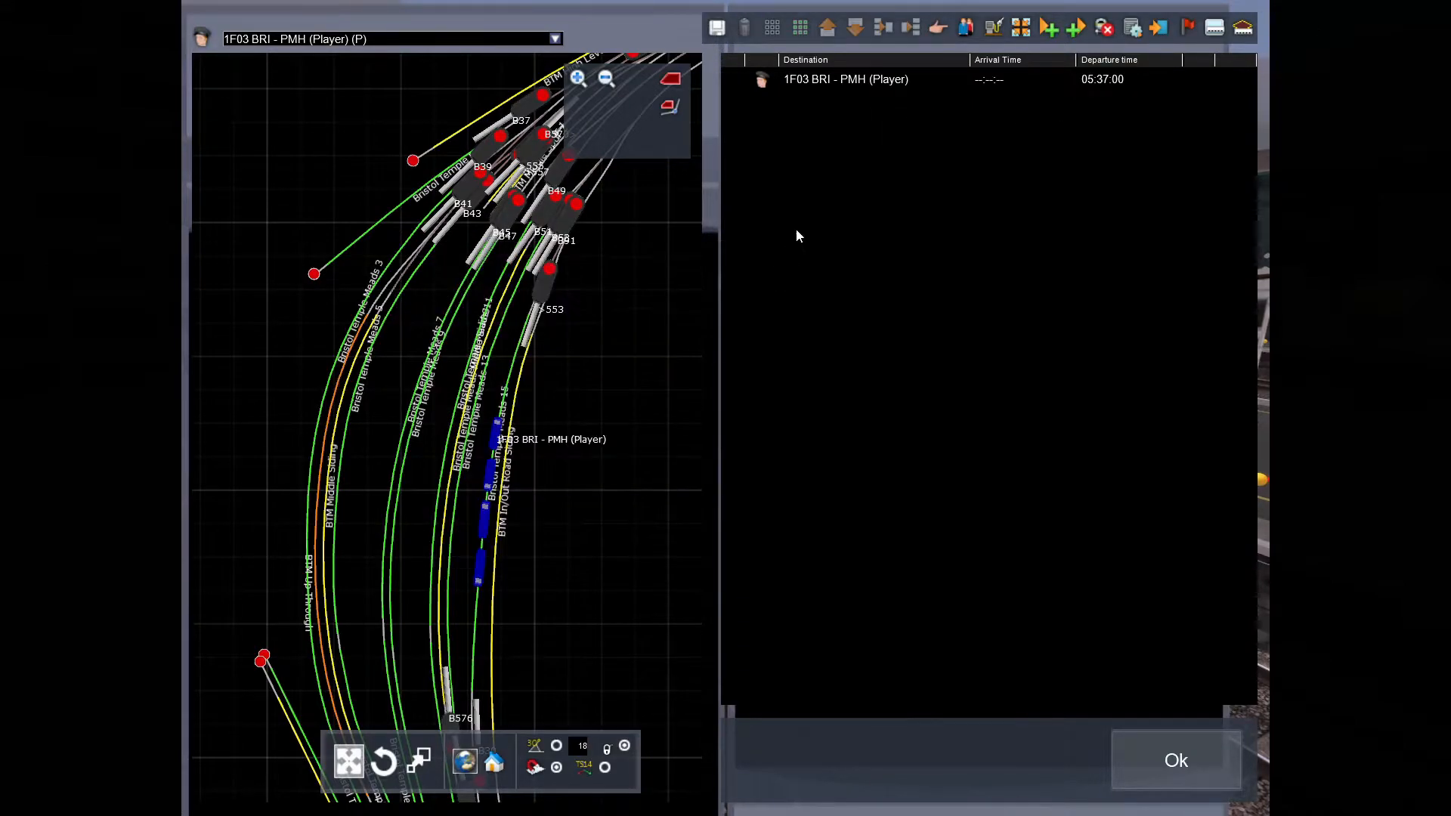
click(939, 27)
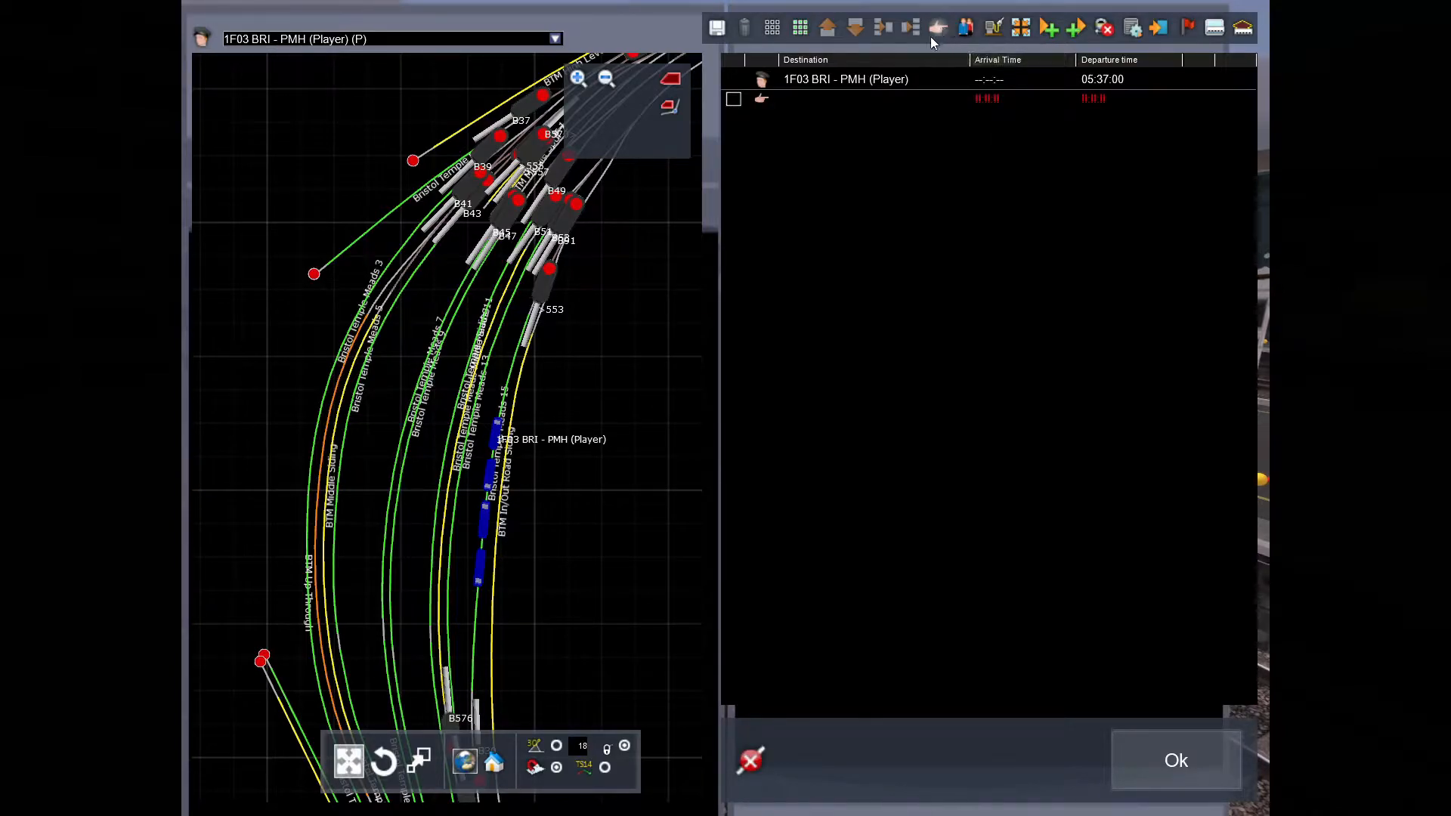
double_click(764, 103)
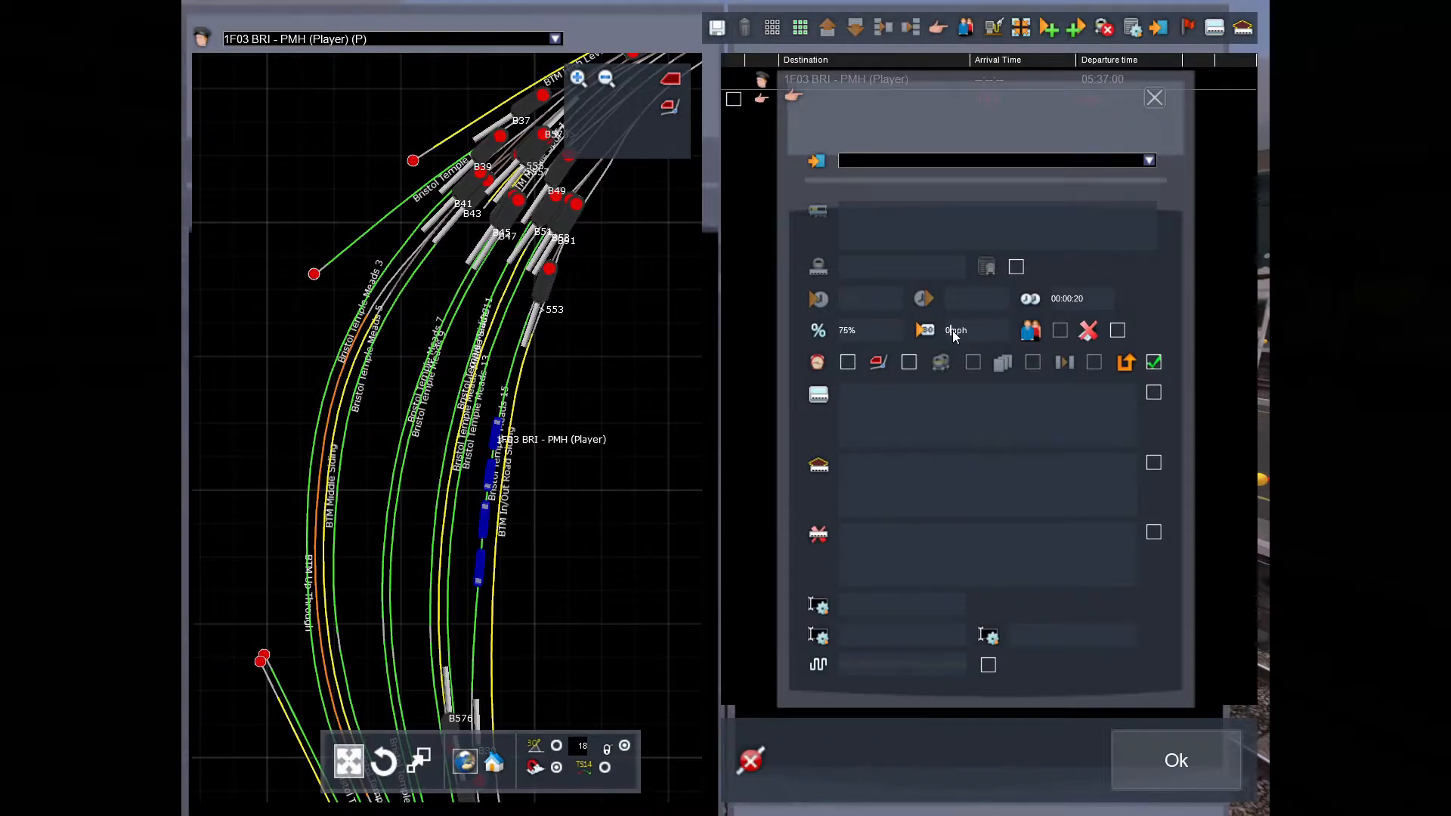
key(Return)
click(1154, 97)
click(733, 99)
click(746, 28)
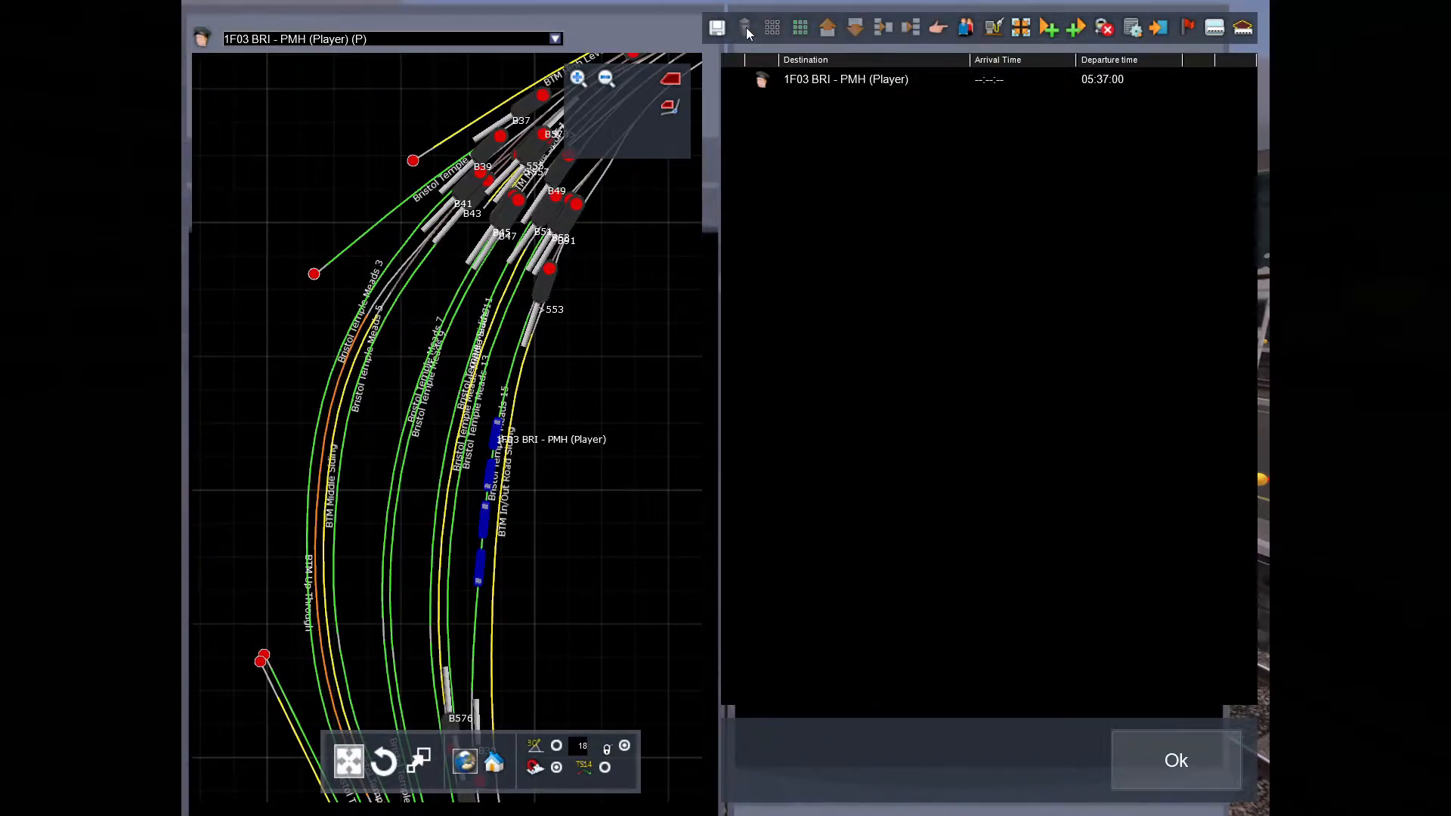
Add a Pick up Passengers instruction to the 1F03 timetable with Bristol Temple Meads 15 as its destination.
click(968, 31)
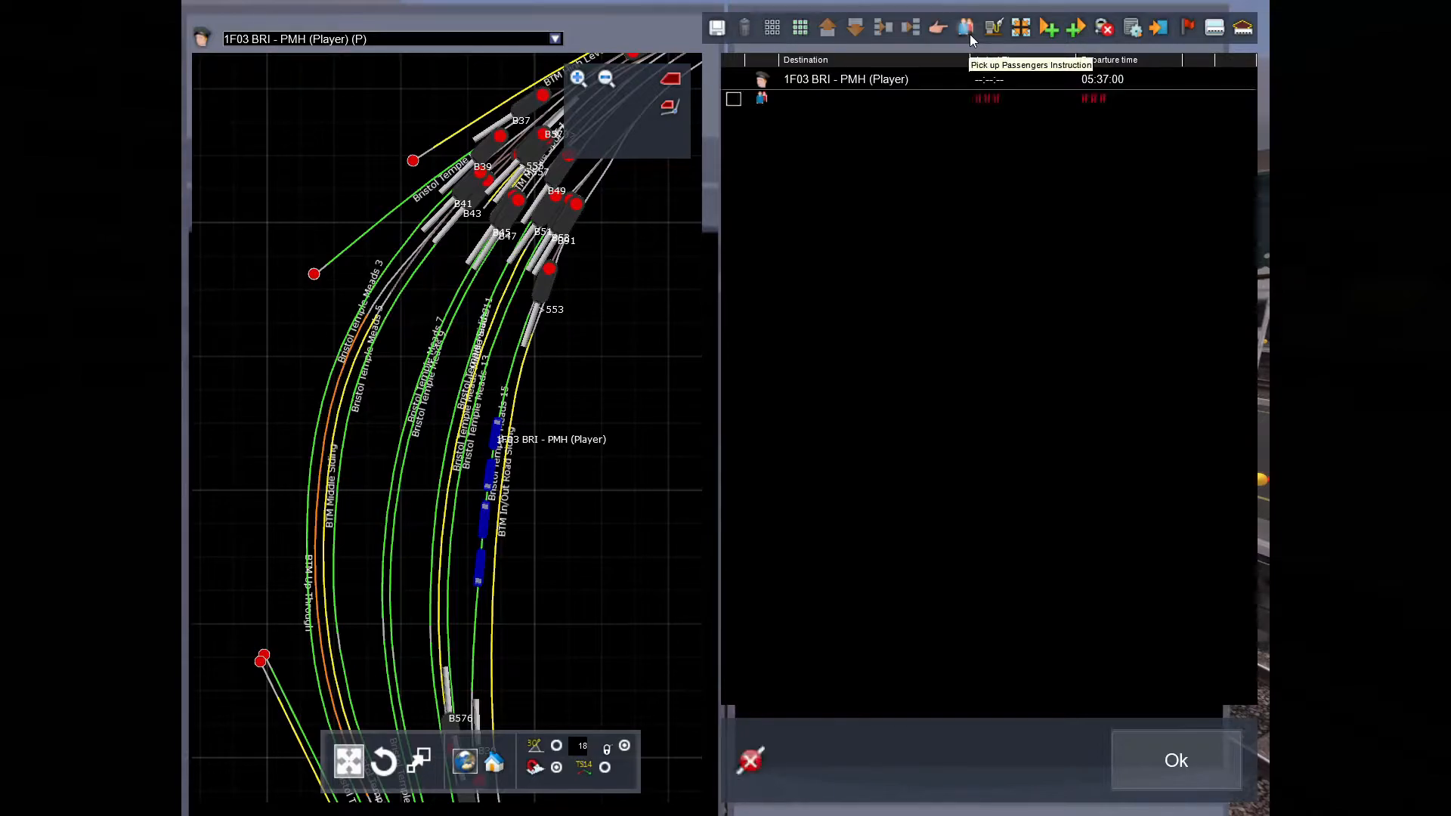
double_click(758, 106)
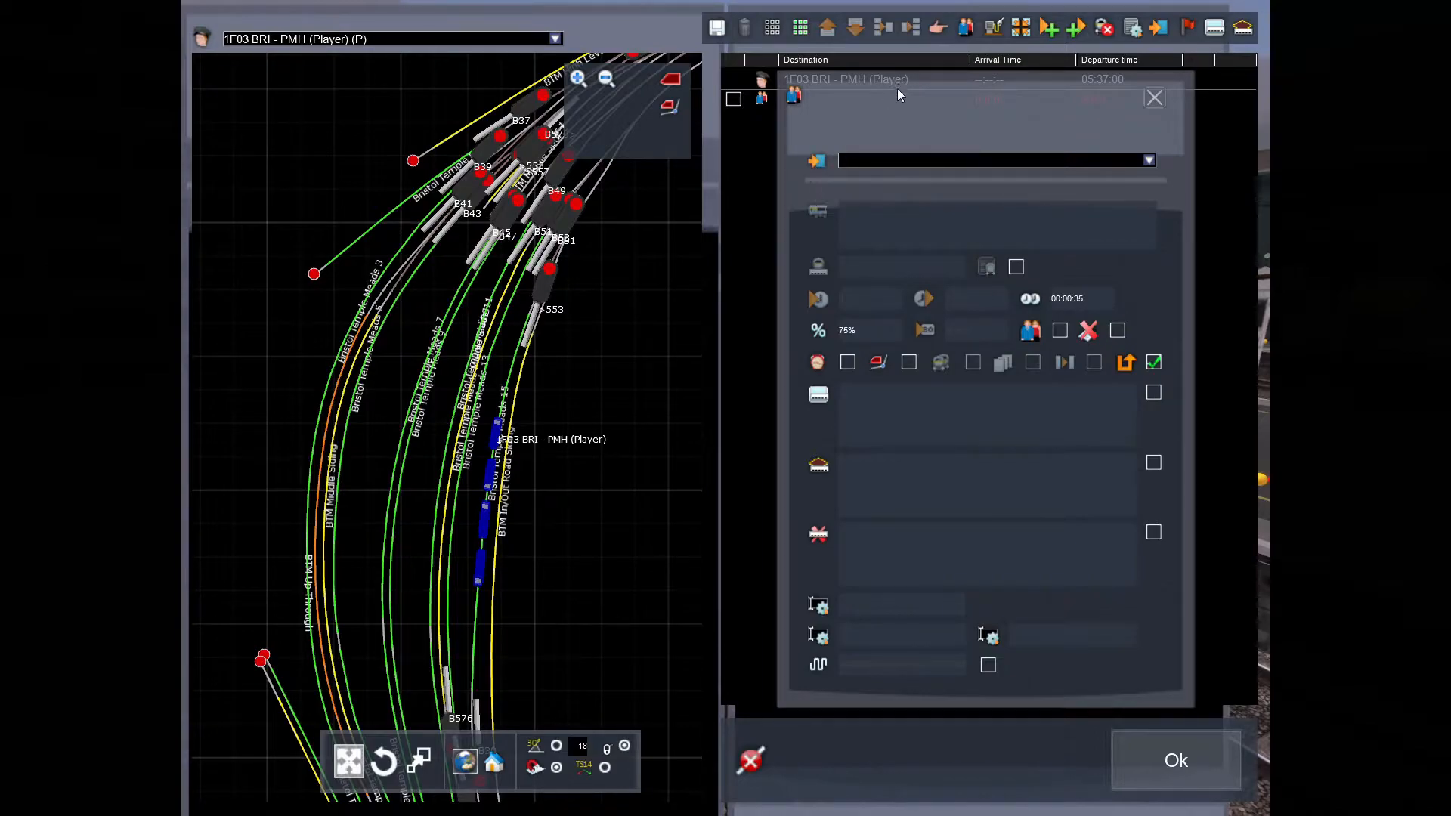
drag(896, 93, 890, 93)
scroll(538, 356, up, 5)
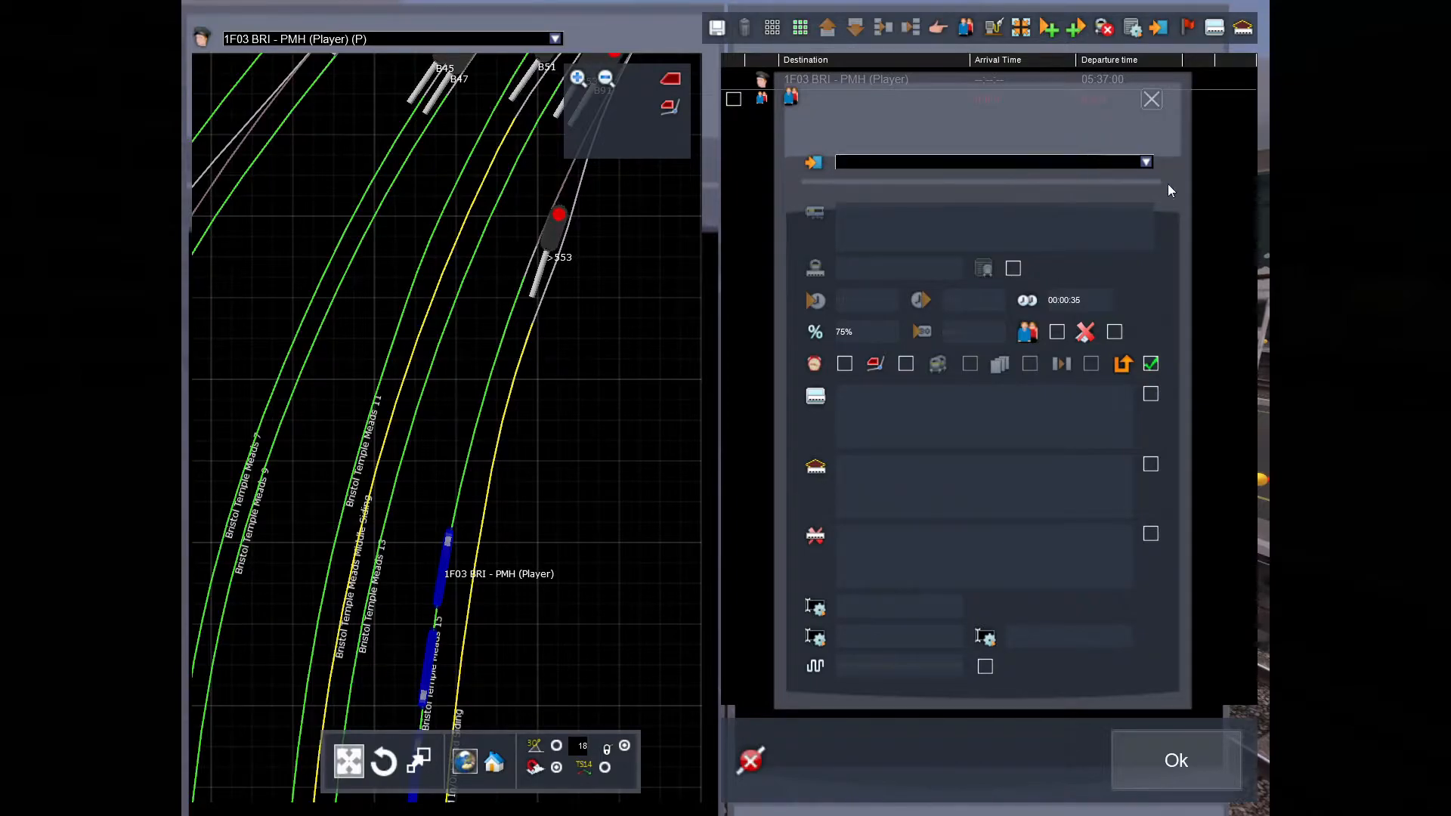
click(1147, 161)
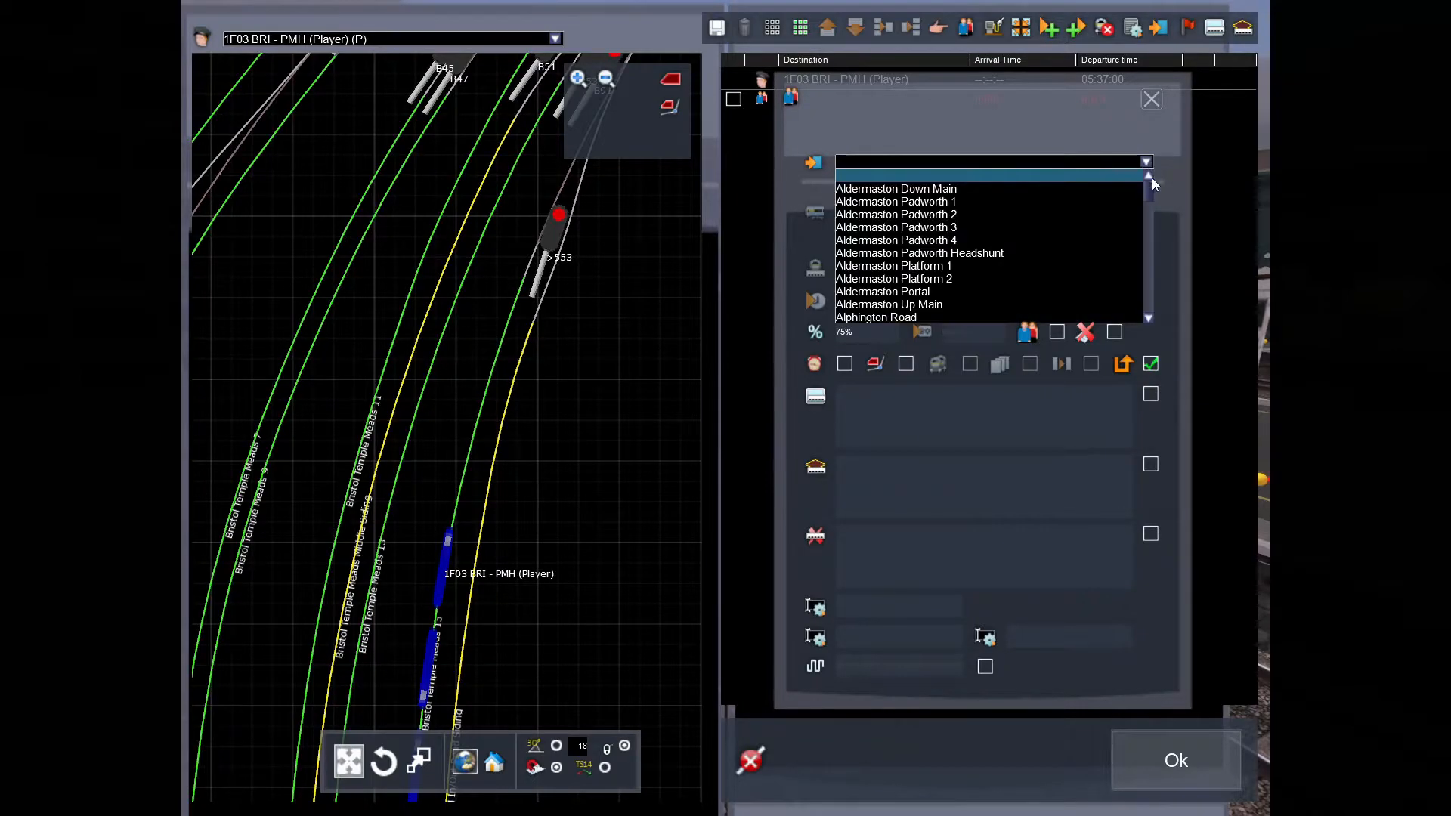
mouse_move(1152, 177)
mouse_down()
mouse_move(1135, 299)
mouse_move(1147, 172)
mouse_up()
click(1145, 161)
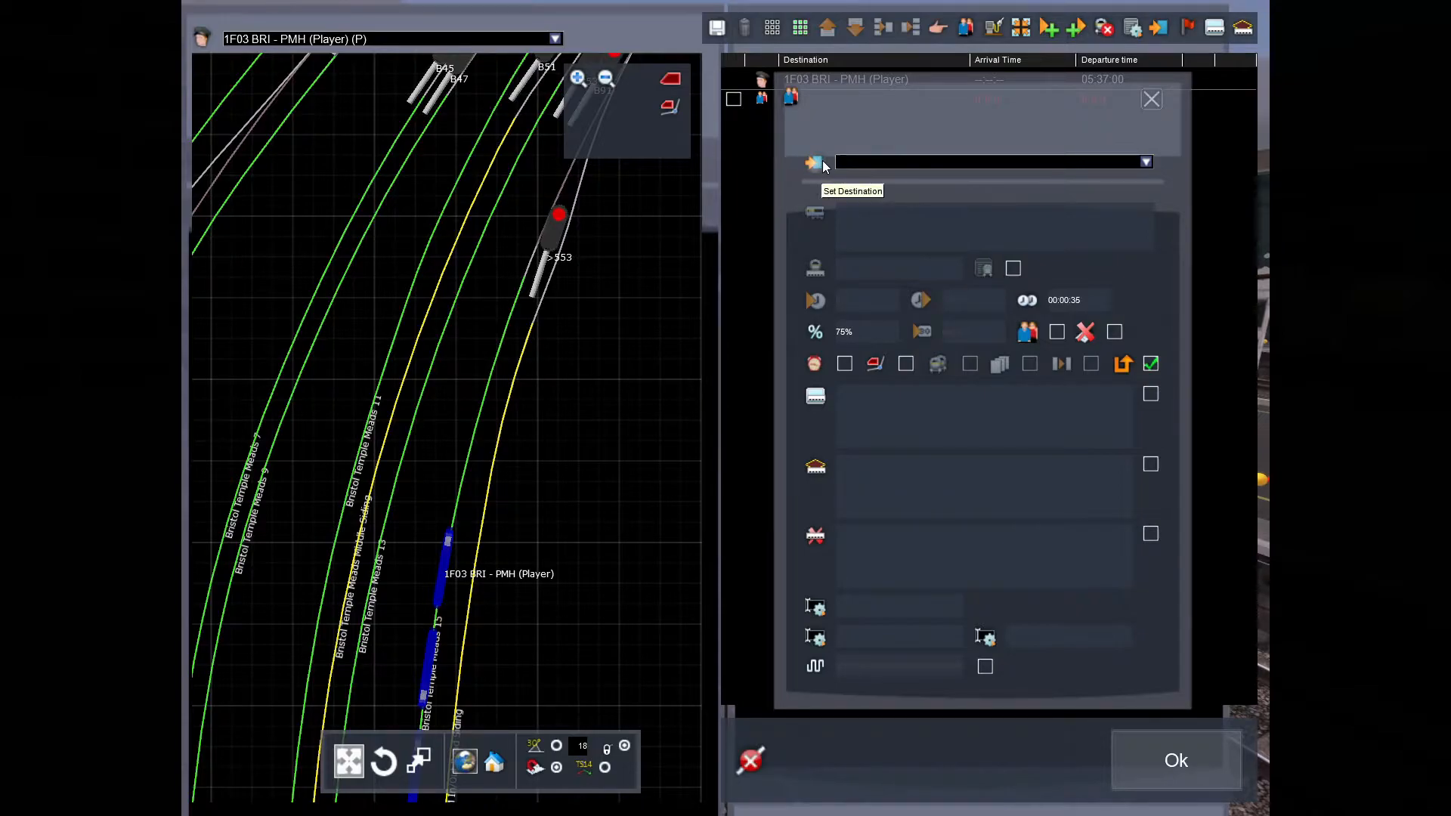
click(488, 391)
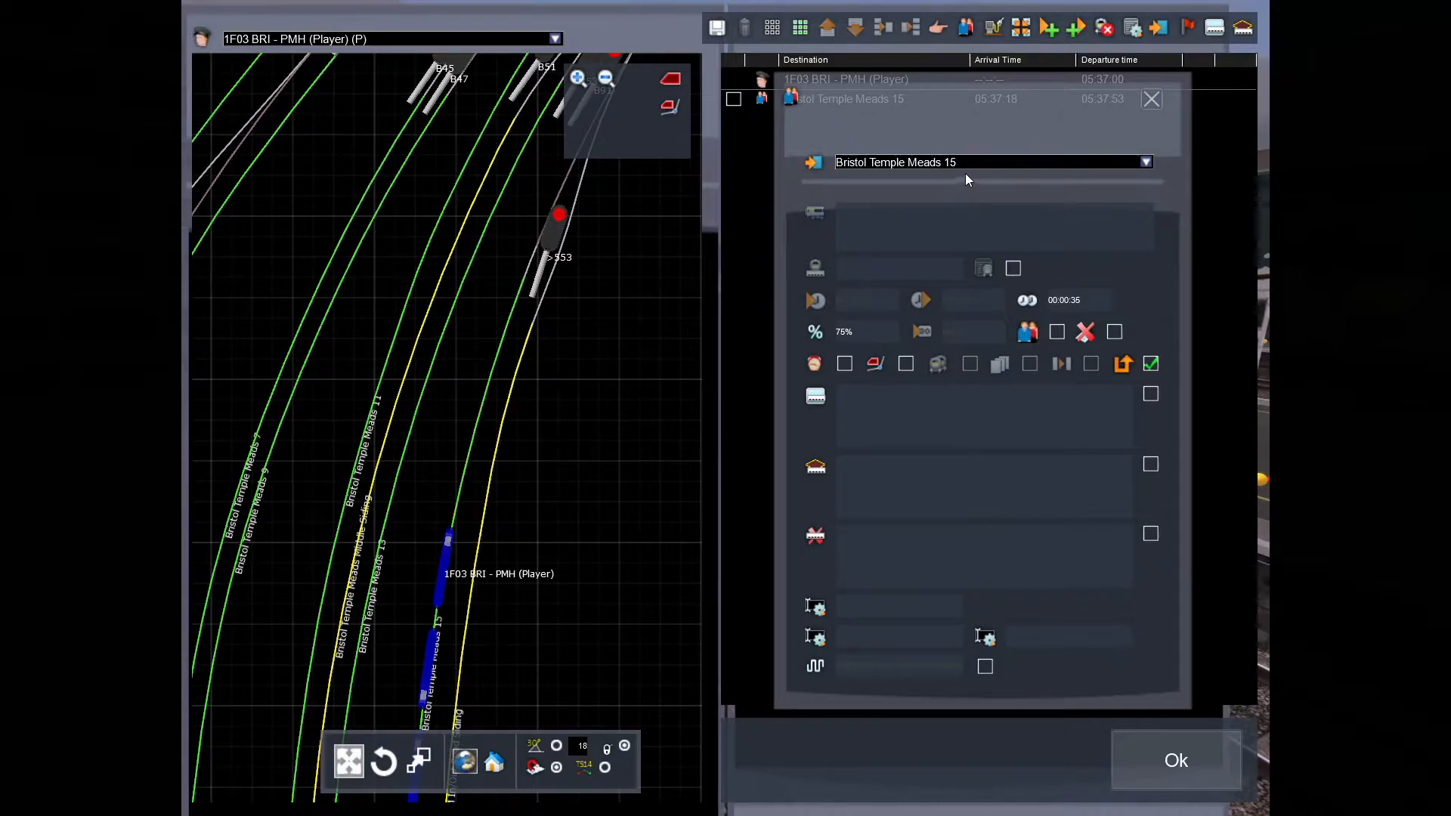
click(1151, 99)
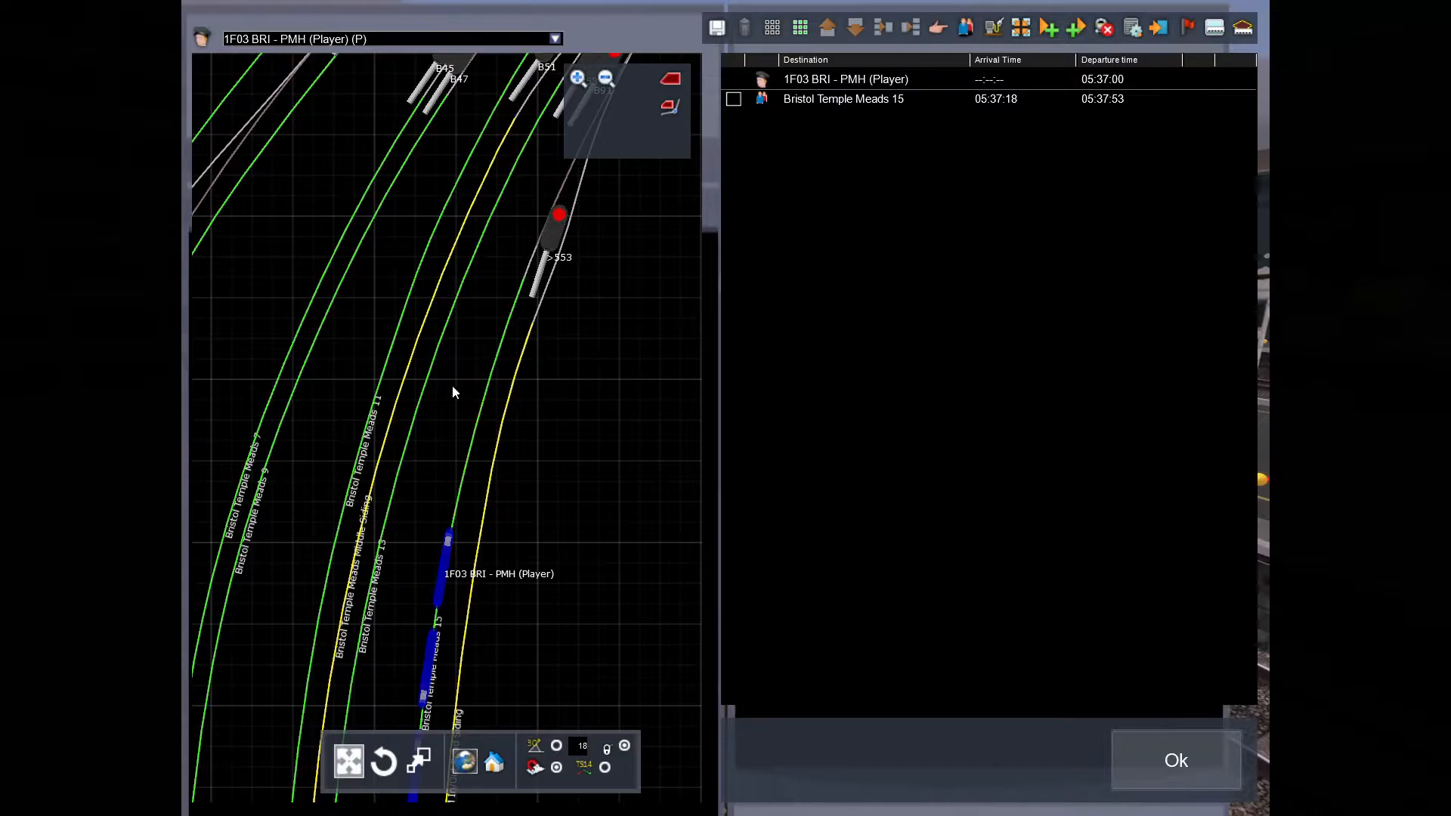
scroll(463, 385, down, 5)
scroll(459, 387, up, 5)
scroll(554, 258, up, 2)
right_drag(564, 221, 550, 130)
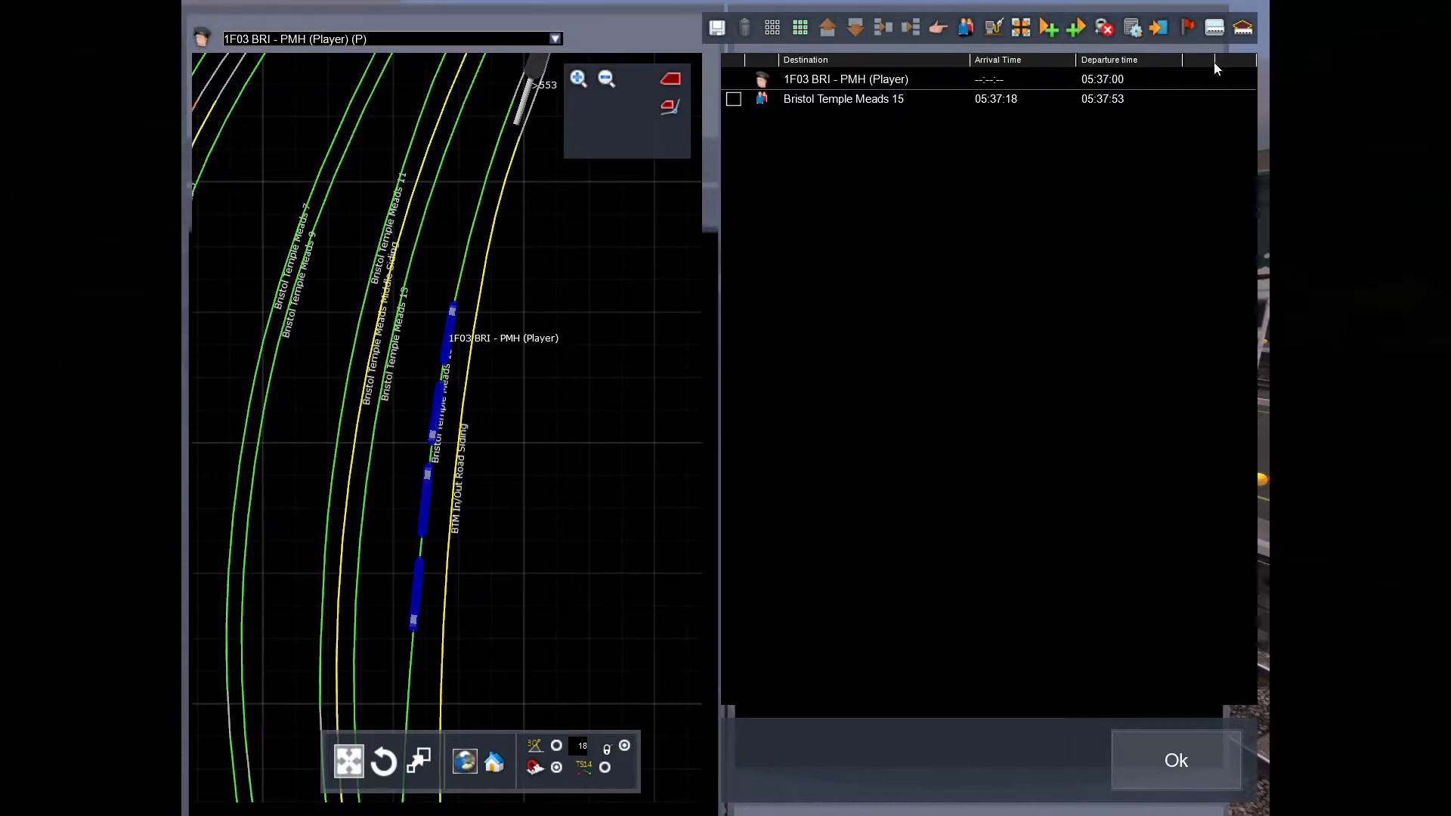
click(1104, 30)
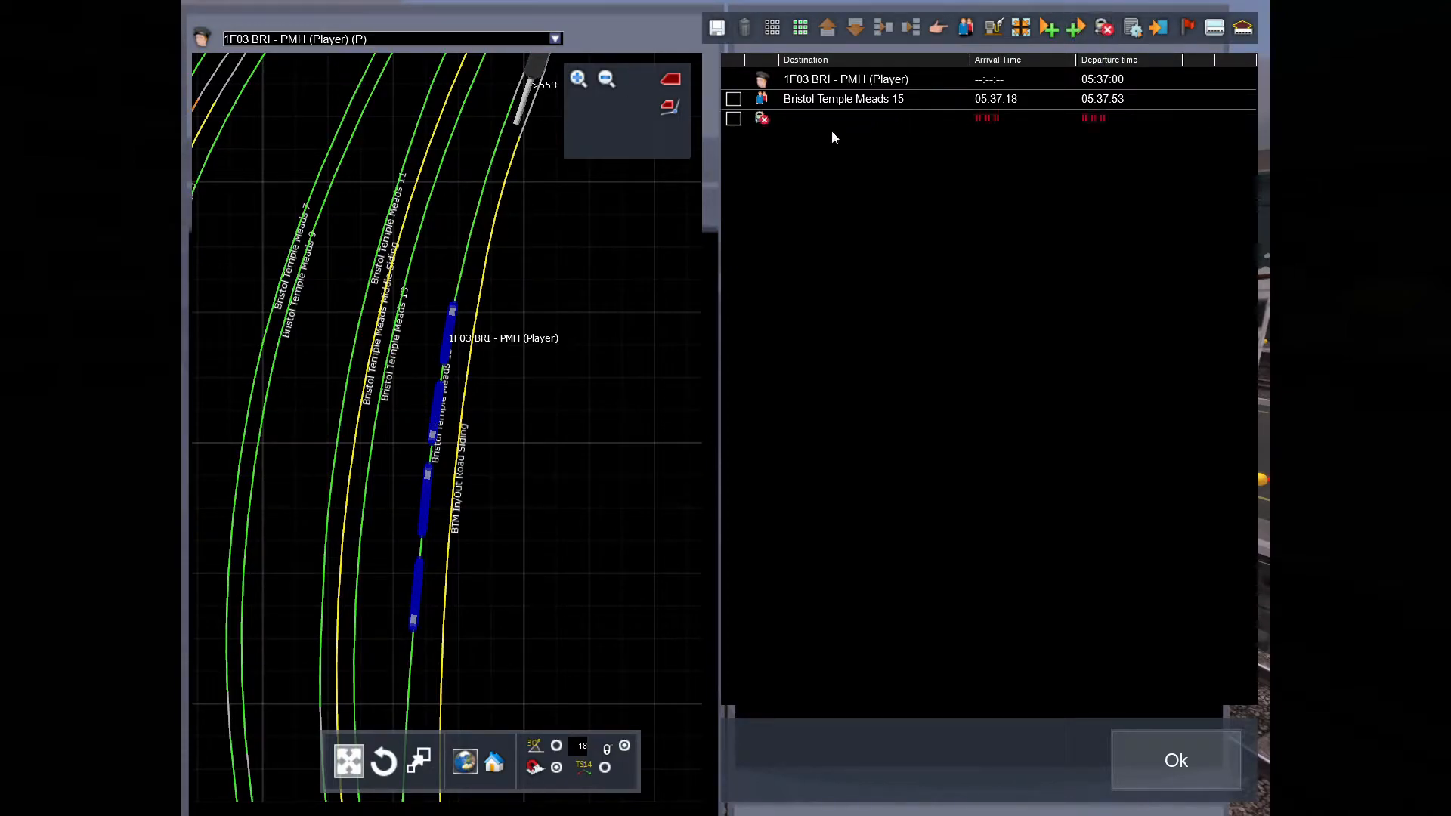
double_click(762, 119)
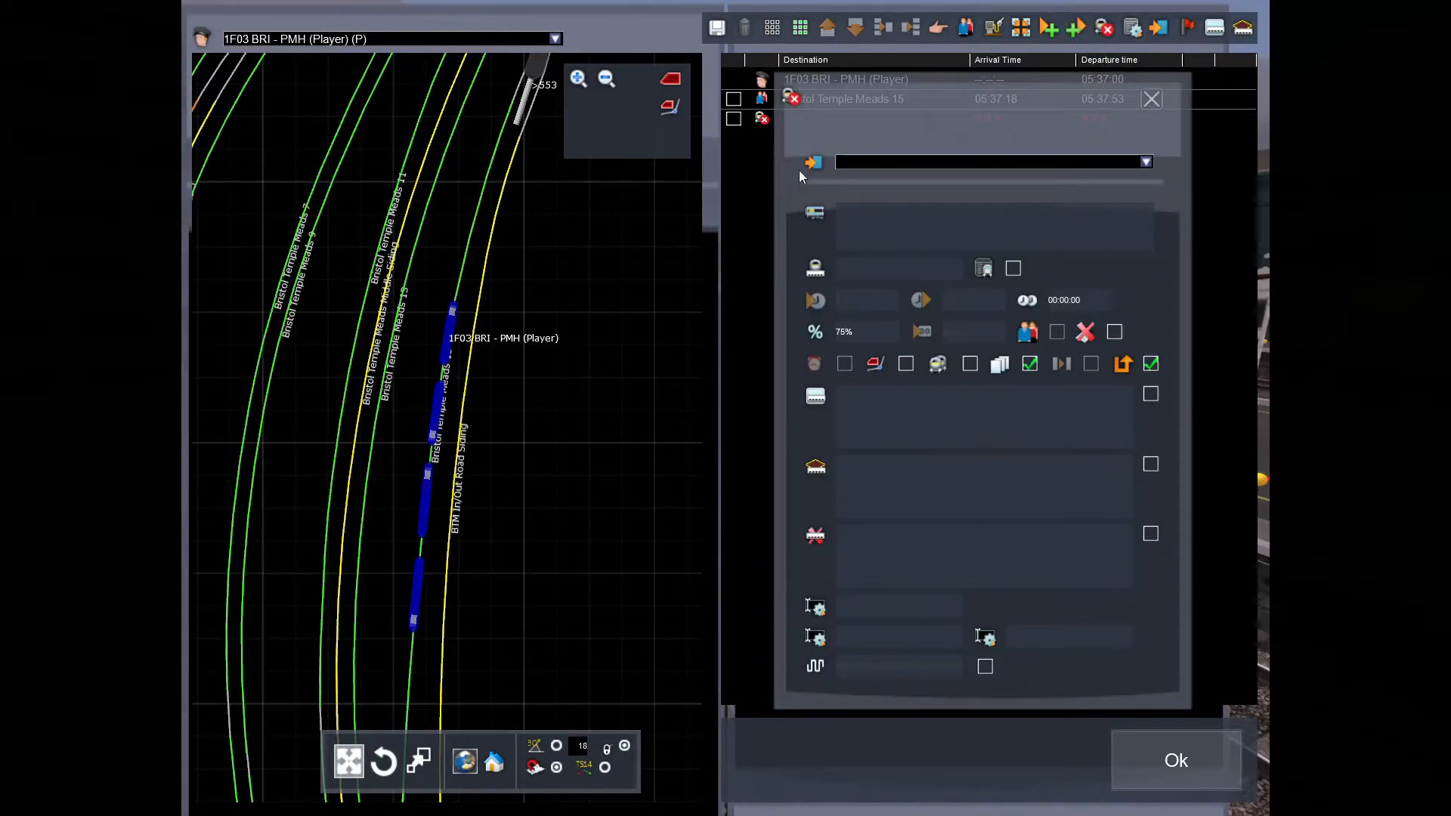
click(821, 214)
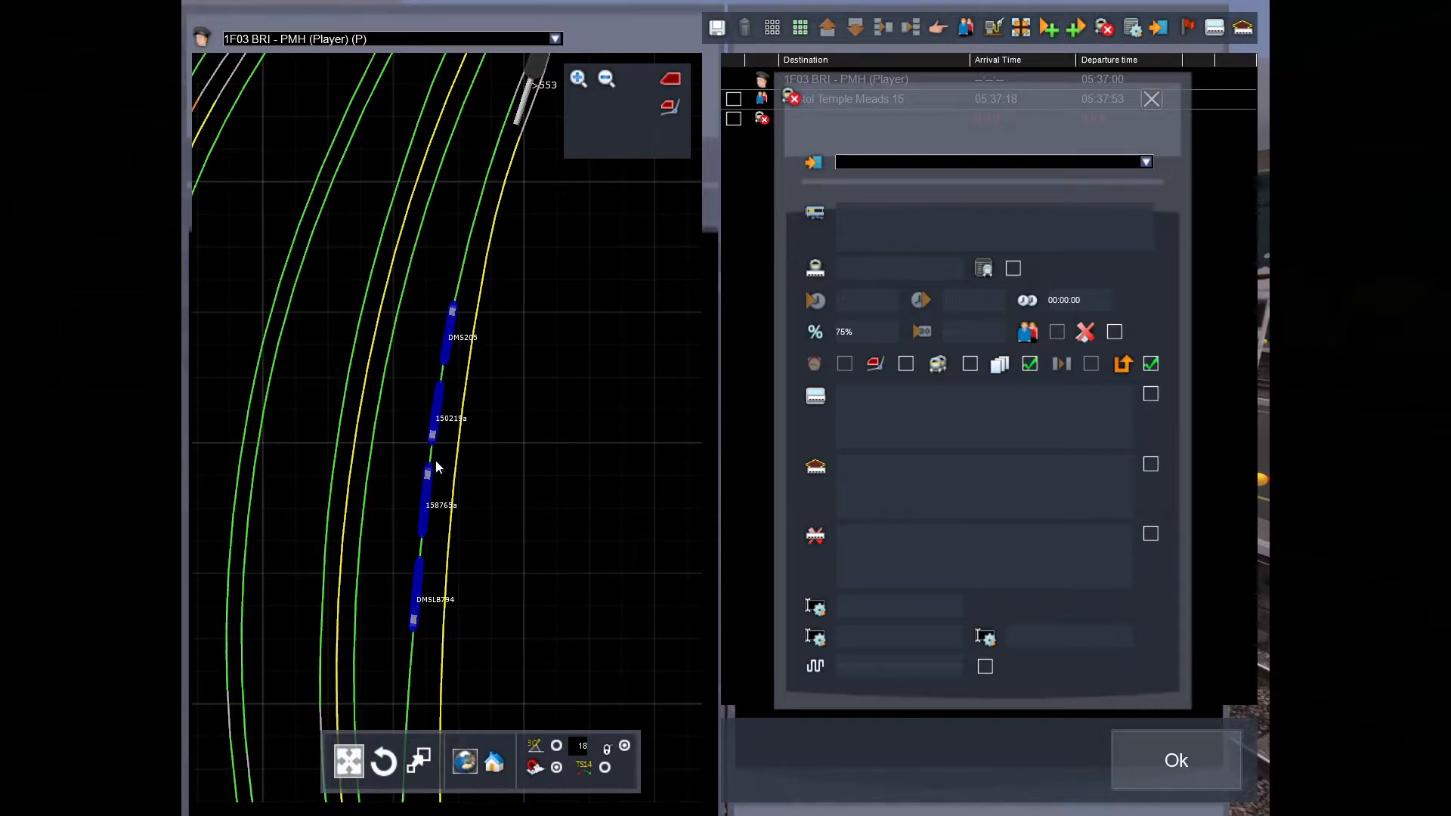
click(429, 488)
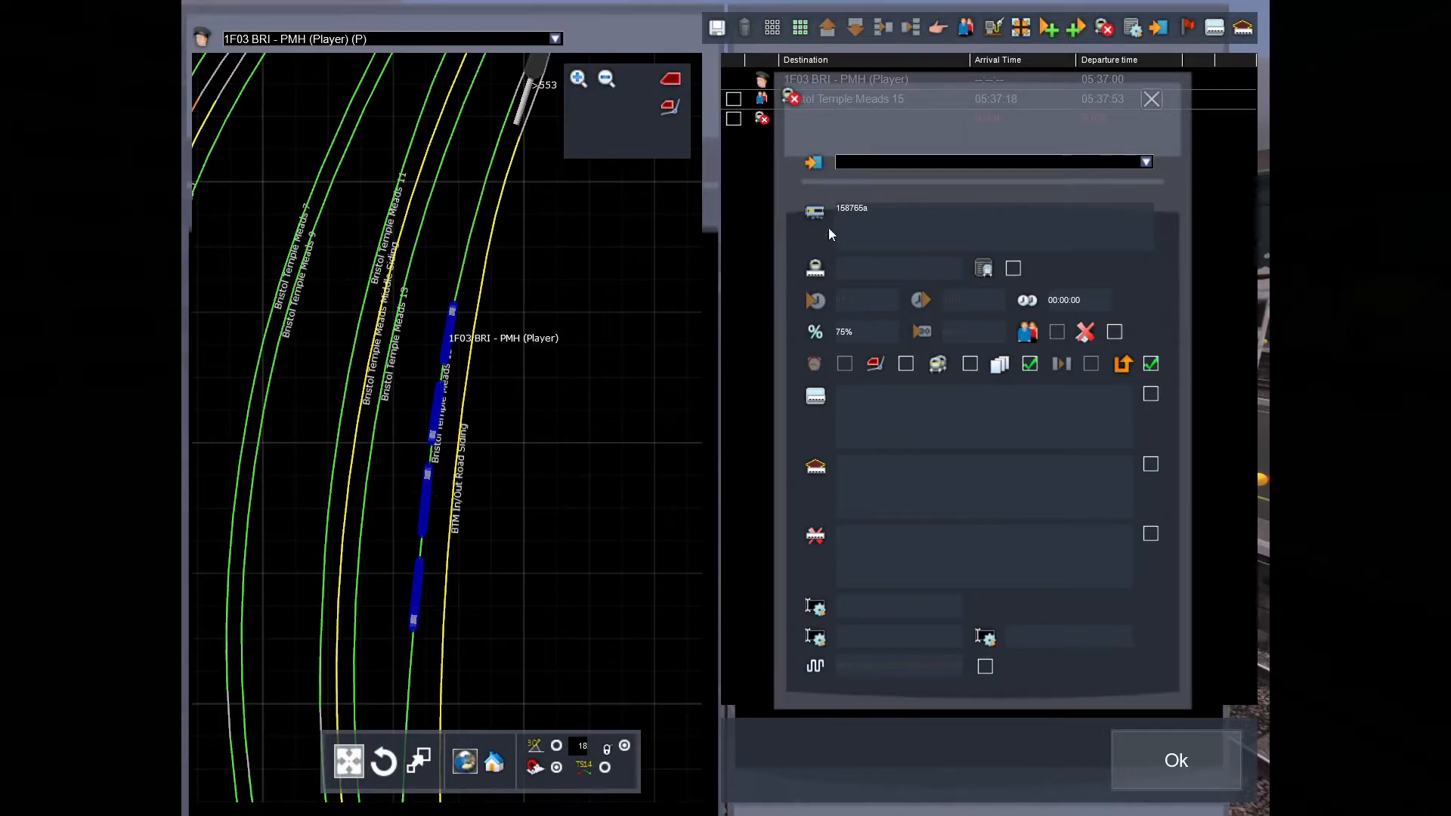
click(815, 213)
click(418, 579)
click(1152, 99)
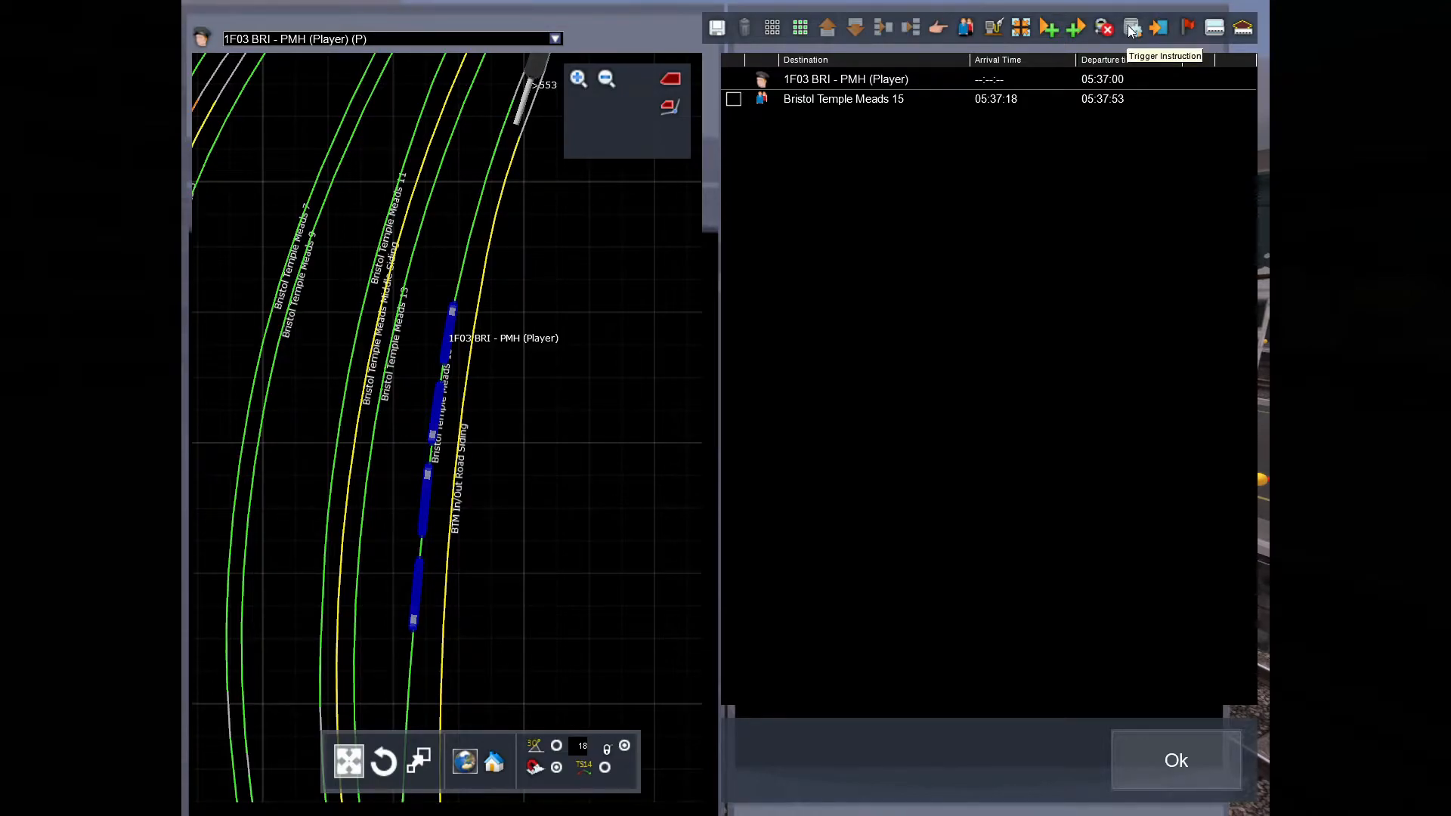
Add a trigger instruction above the passenger stop with the message "Hello driver! Please open the doors here and sett up your train ready for departure.".
click(1130, 27)
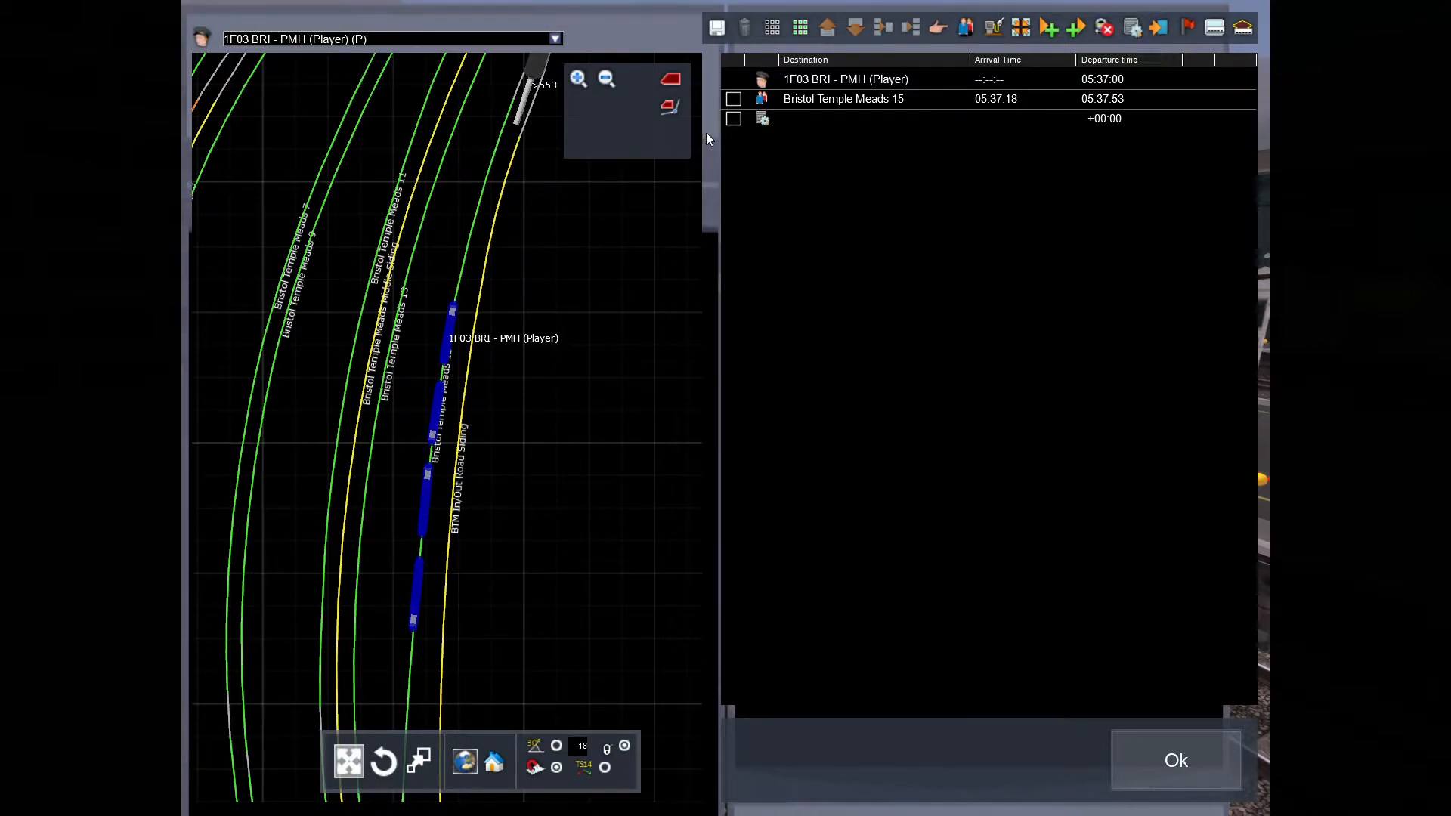
double_click(774, 116)
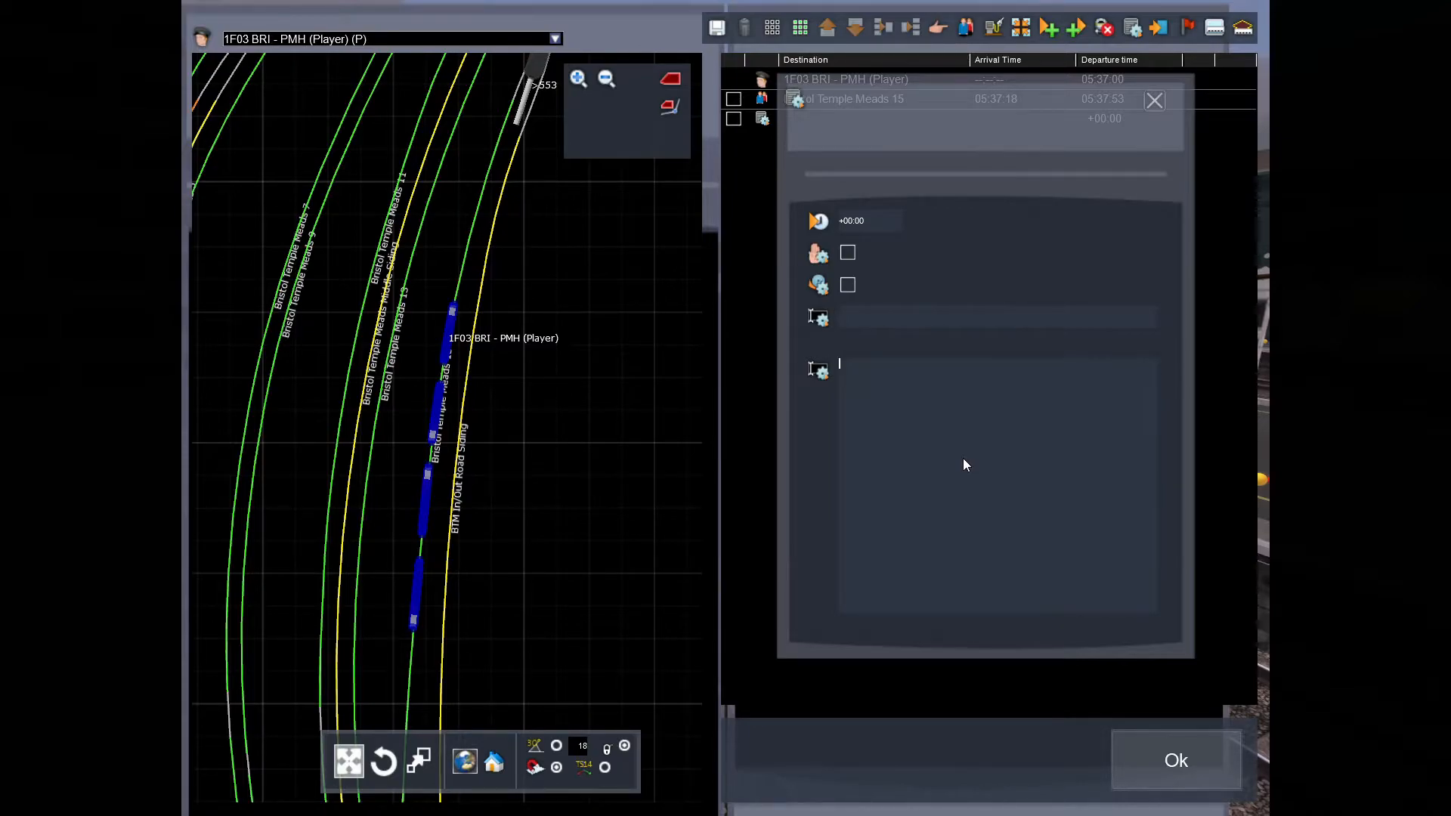
text(Hello D)
key(BackSpace)
key(BackSpace)
key(BackSpace)
text(driver! Please open the doors here and sett up)
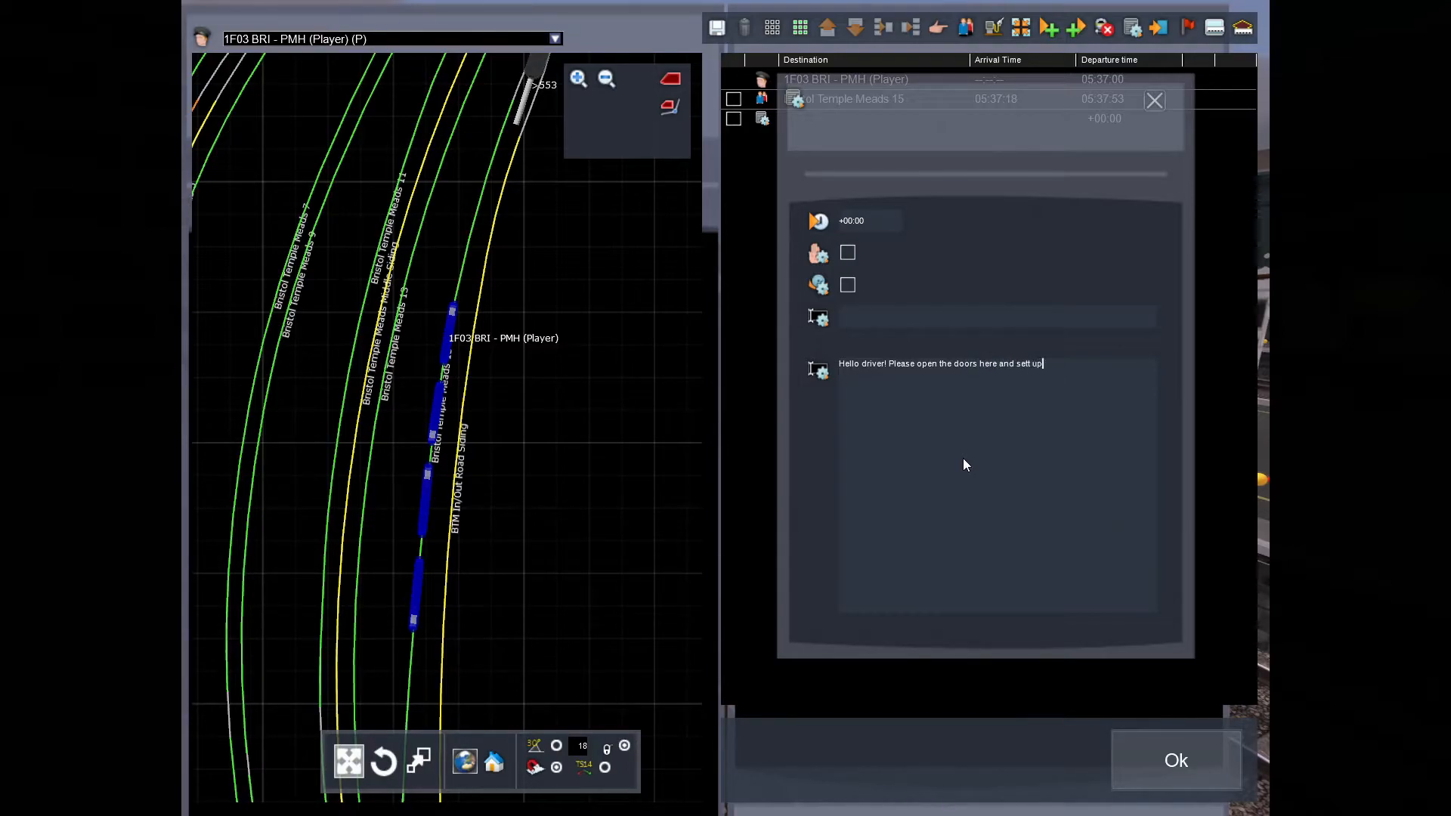
text( your train ready fot)
key(BackSpace)
text(r departure.)
click(1146, 107)
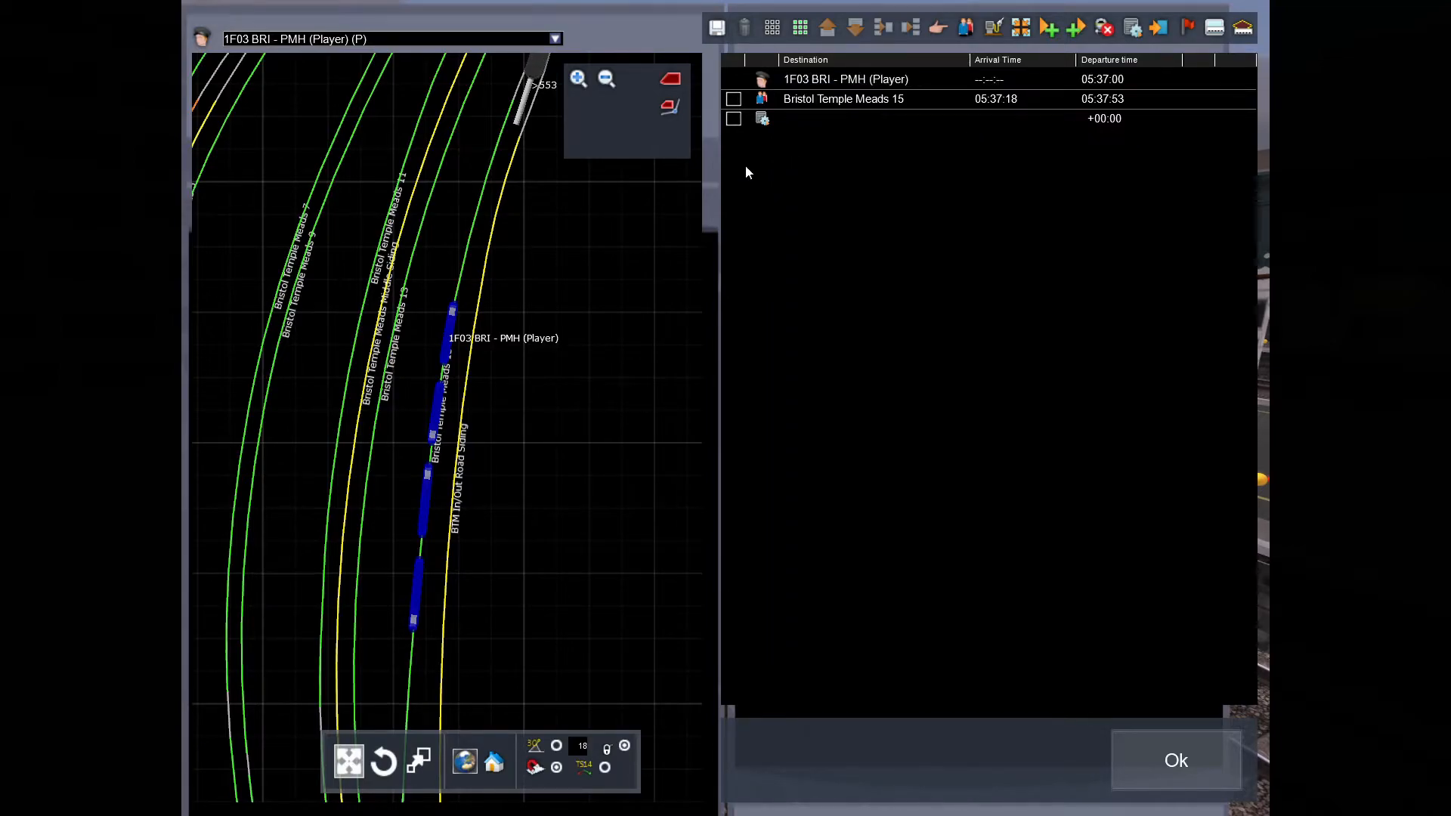
click(733, 119)
click(829, 27)
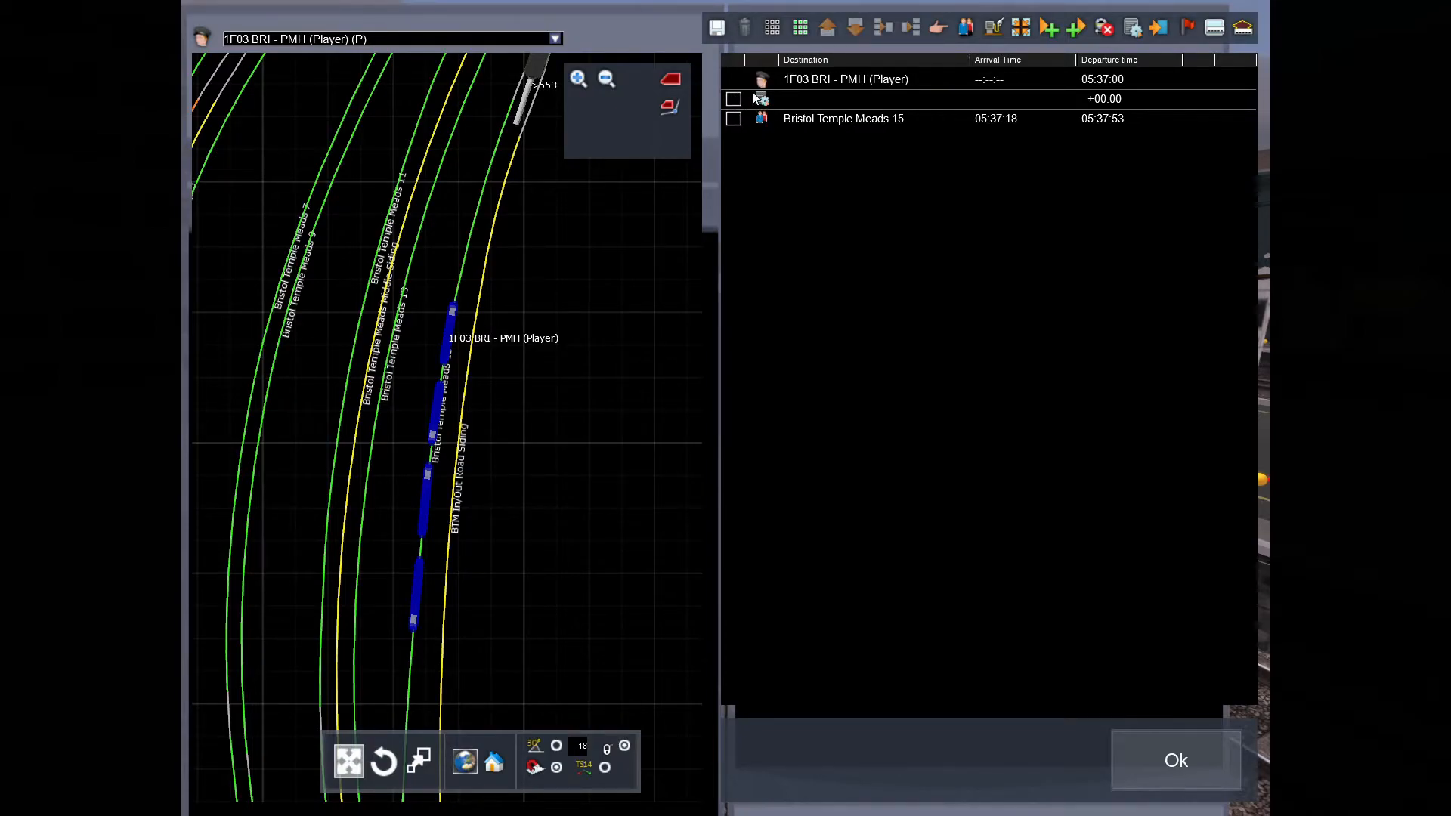
Set the Bristol Temple Meads 15 pick-up instruction's performance percentage to 100% and make the stop timetabled.
scroll(481, 358, down, 2)
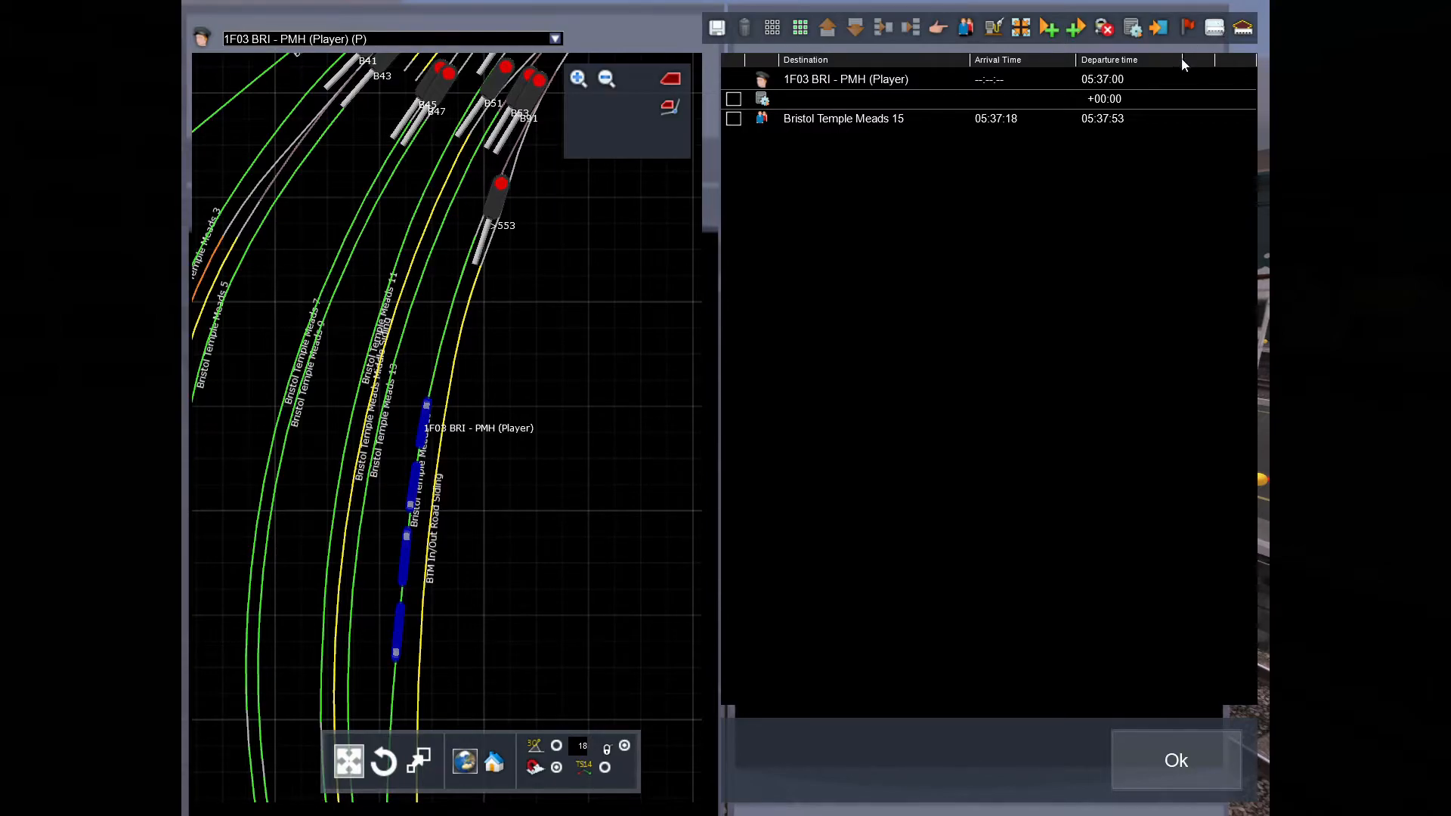
double_click(756, 121)
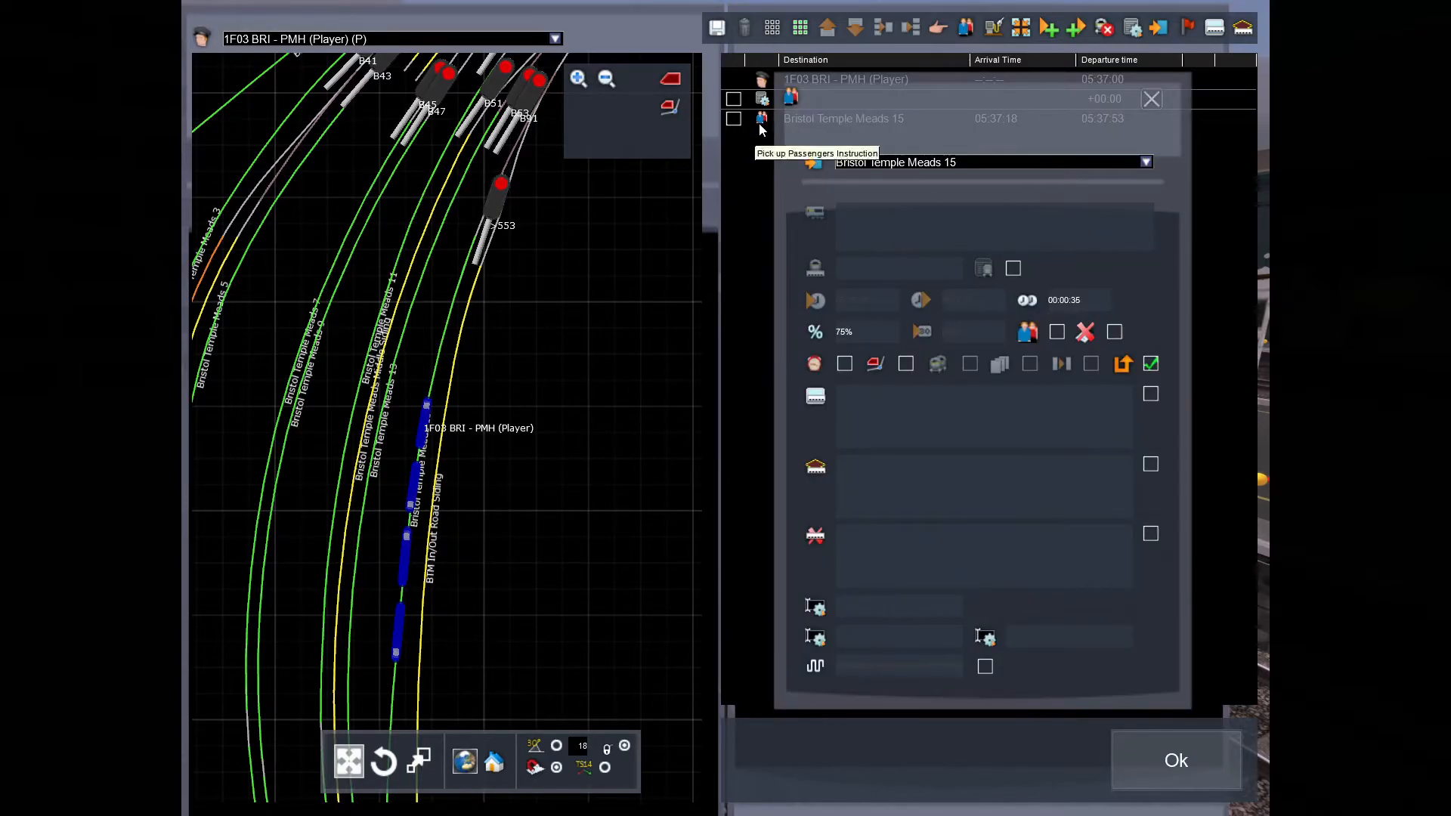
click(847, 332)
key(BackSpace)
key(BackSpace)
text(100)
click(845, 364)
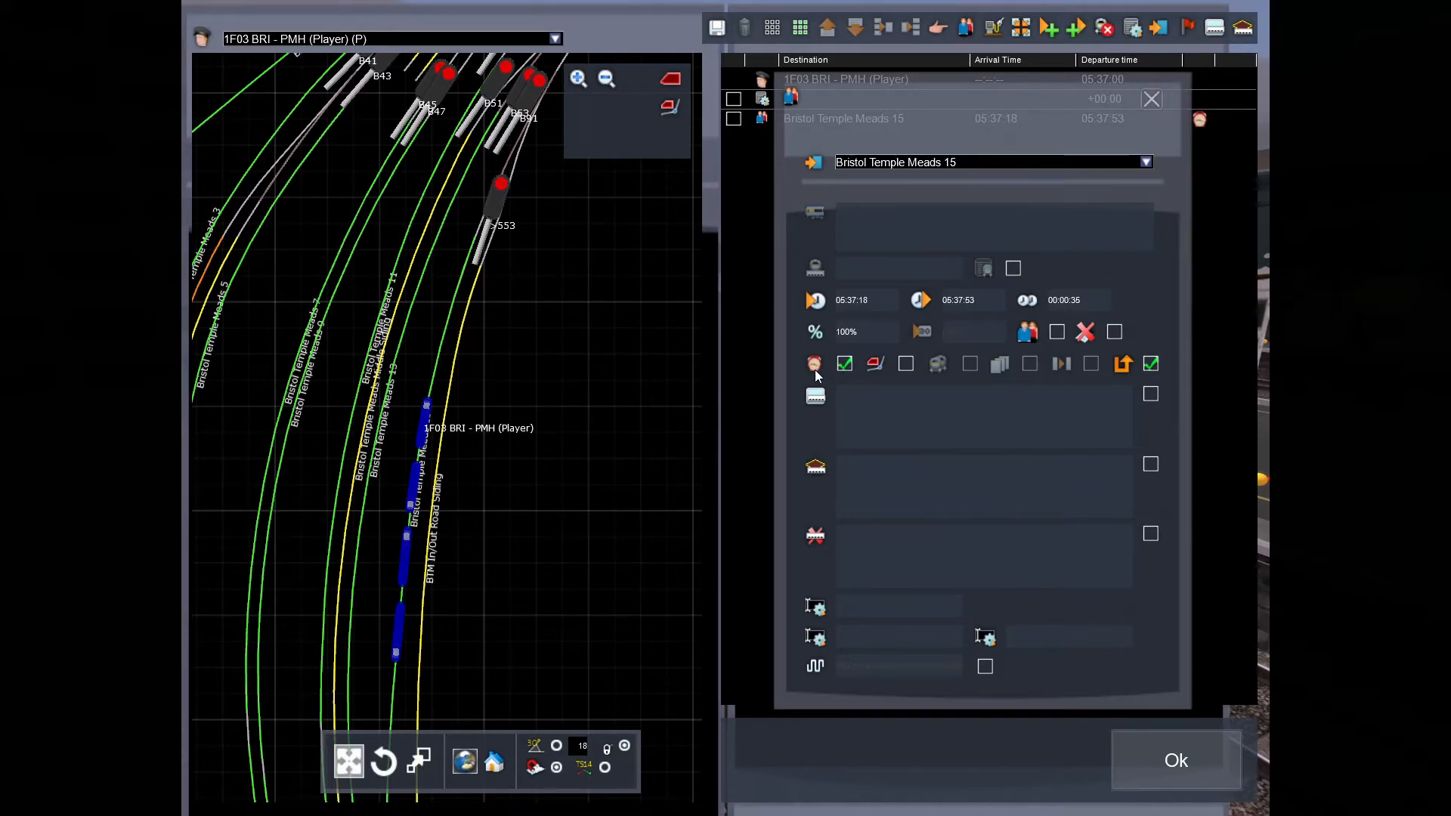
click(845, 365)
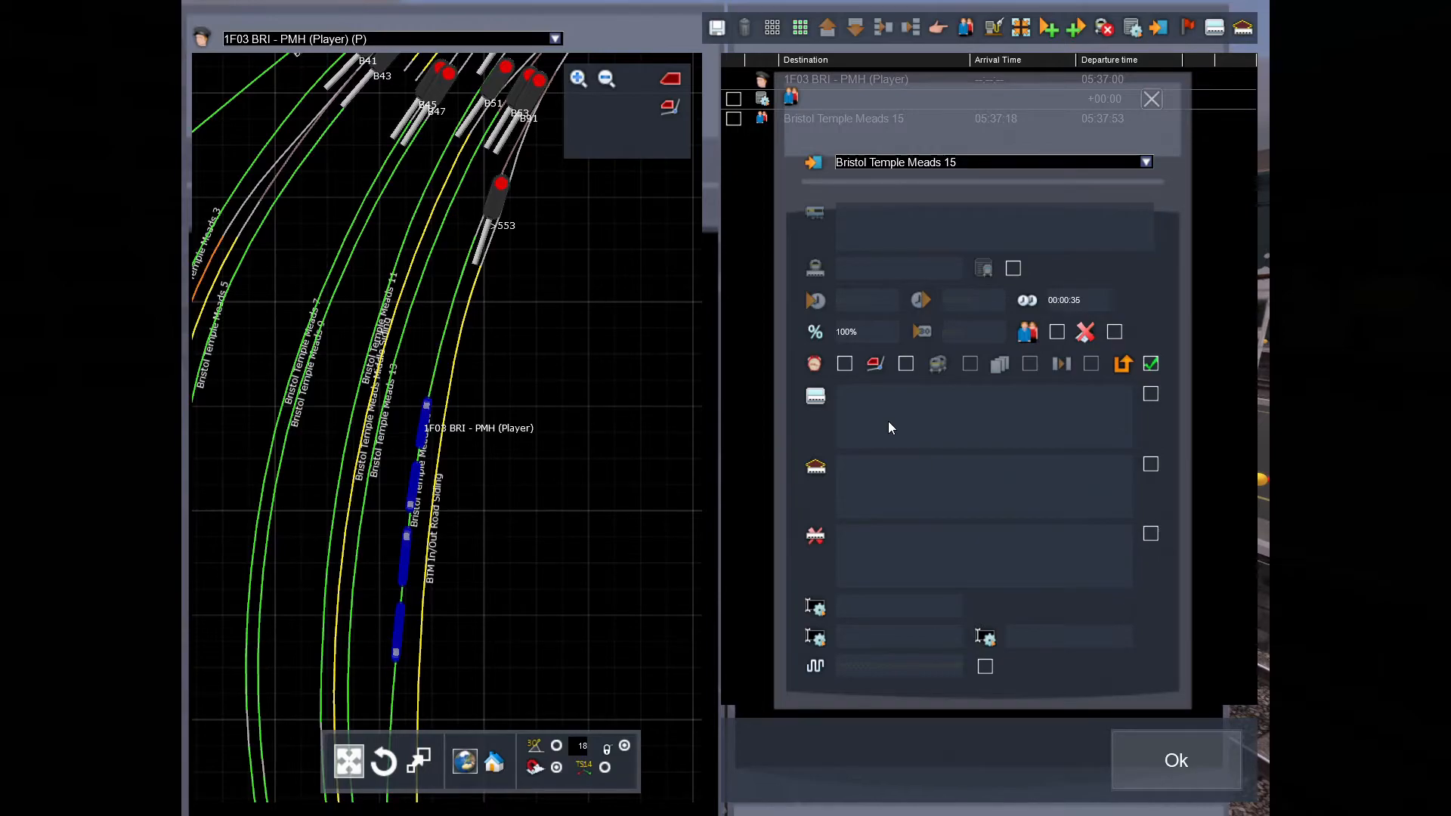
click(845, 364)
Set the Bristol Temple Meads 15 stop's arrival time to 05:39:00 and its departure time to 05:40:00.
click(882, 299)
key(BackSpace)
key(BackSpace)
key(BackSpace)
key(BackSpace)
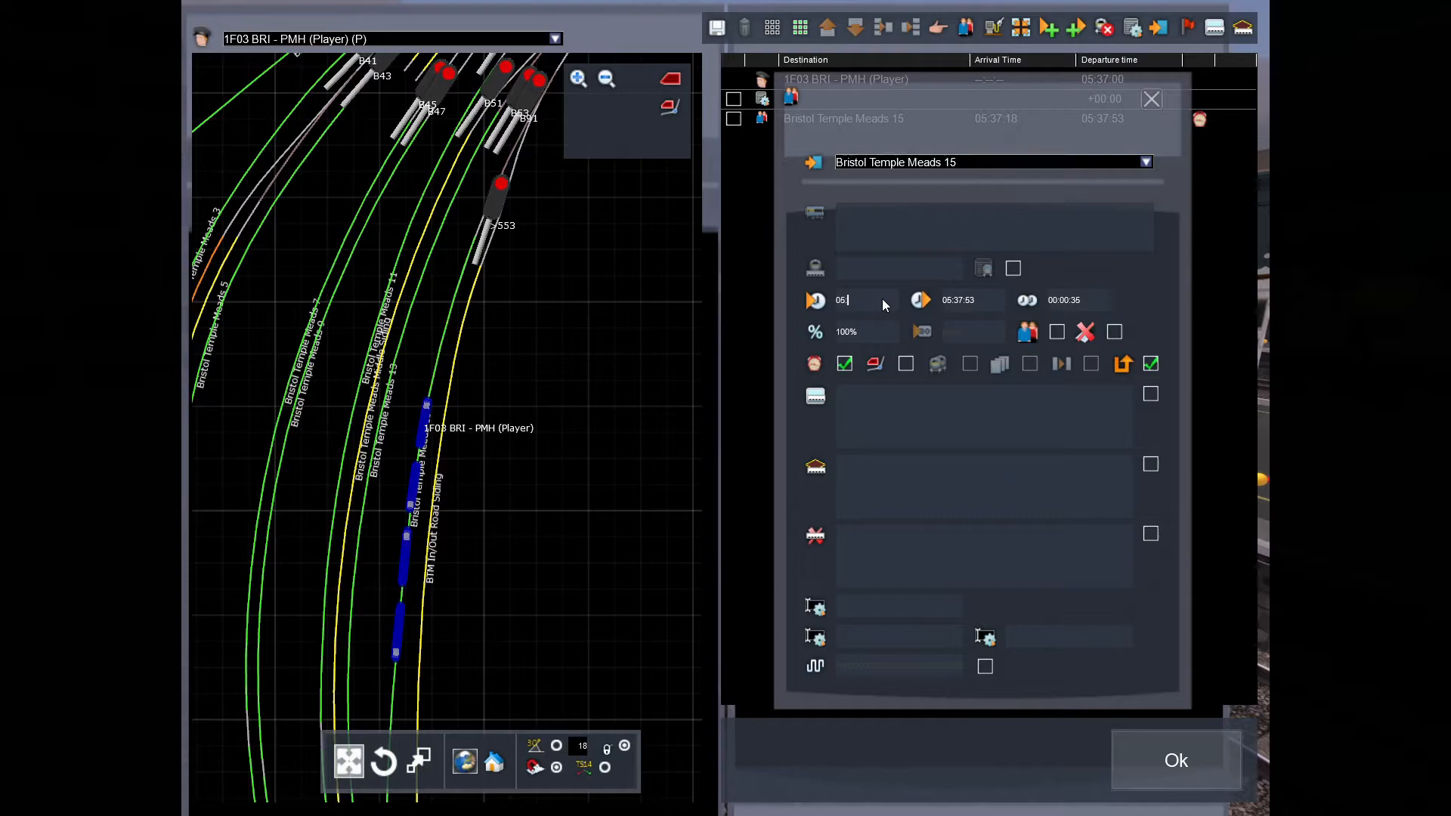
text(39)
key(Return)
drag(987, 300, 959, 303)
text(40)
key(Return)
click(1156, 95)
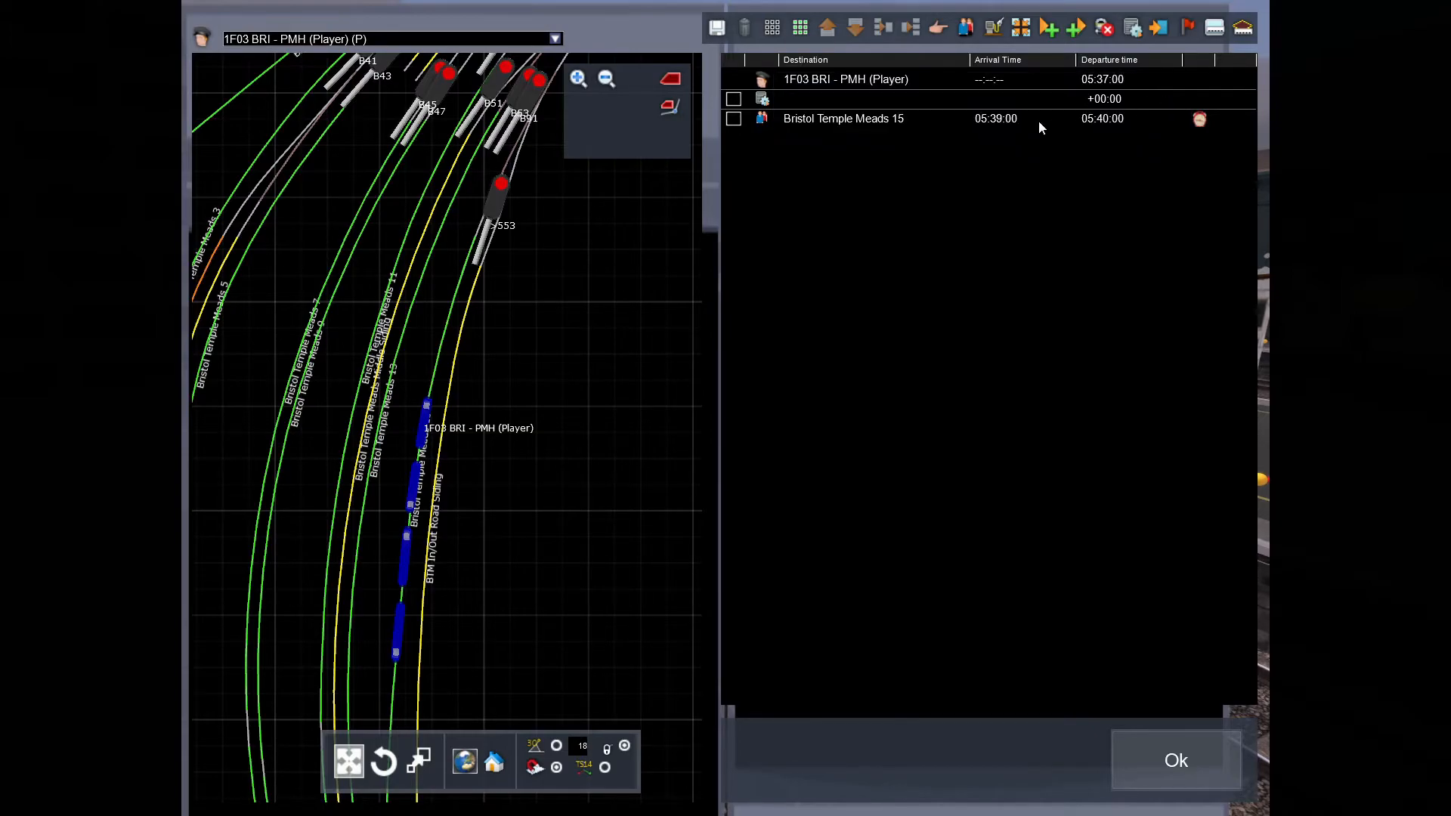
Give the Bristol Temple Meads 15 stop the message "Right away driver, next stop Keynsham.".
click(758, 120)
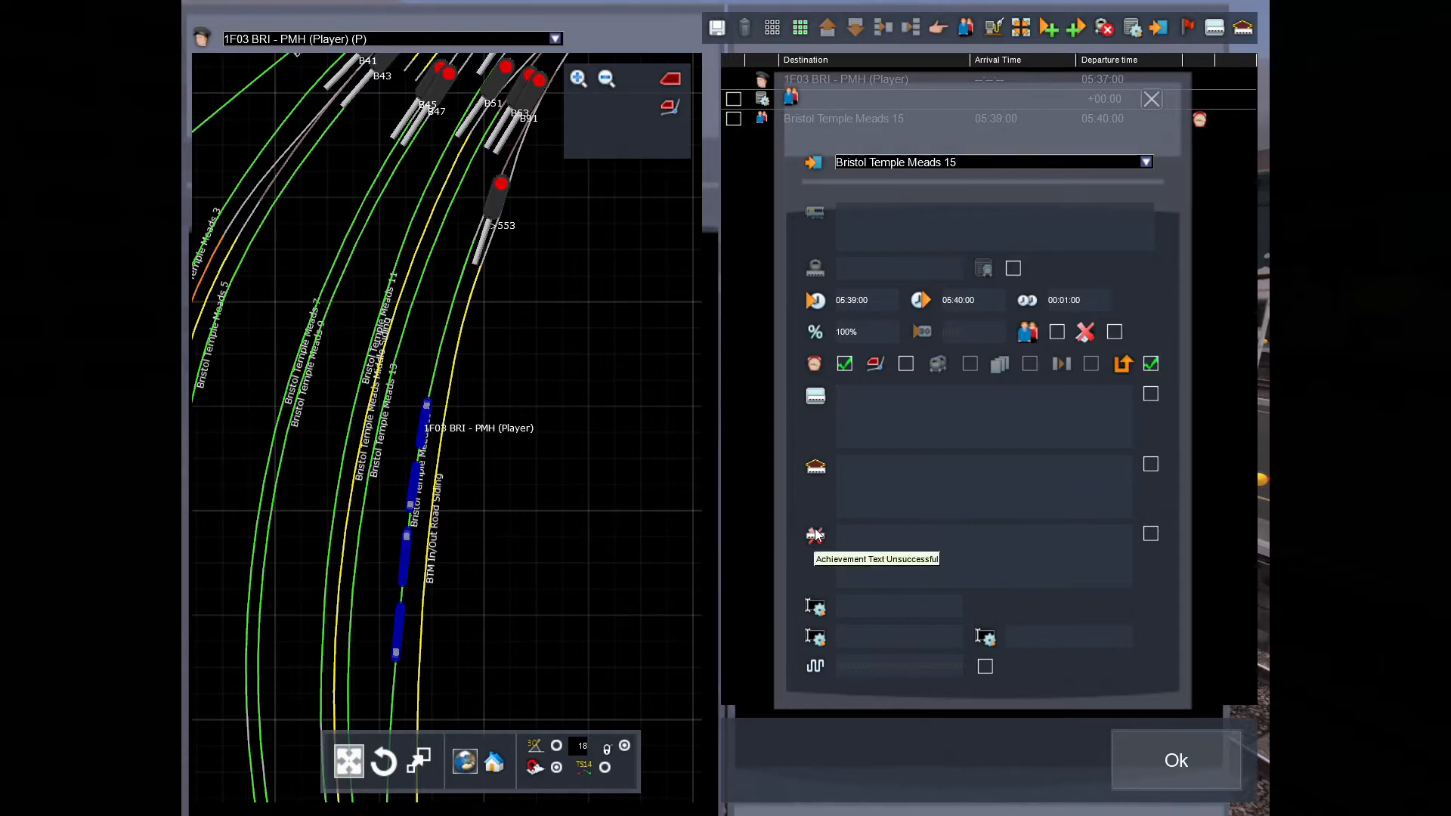
click(858, 491)
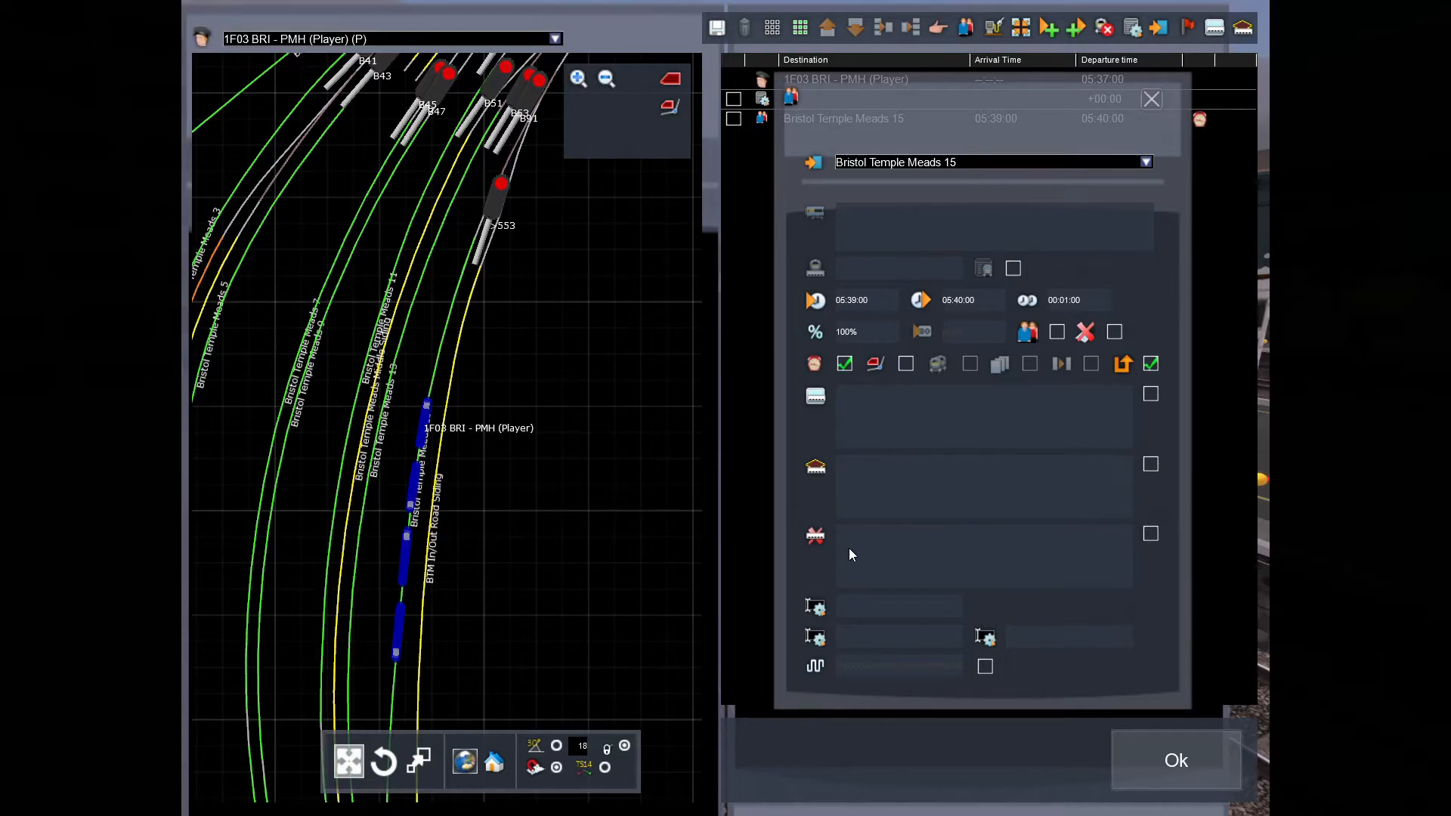
click(851, 432)
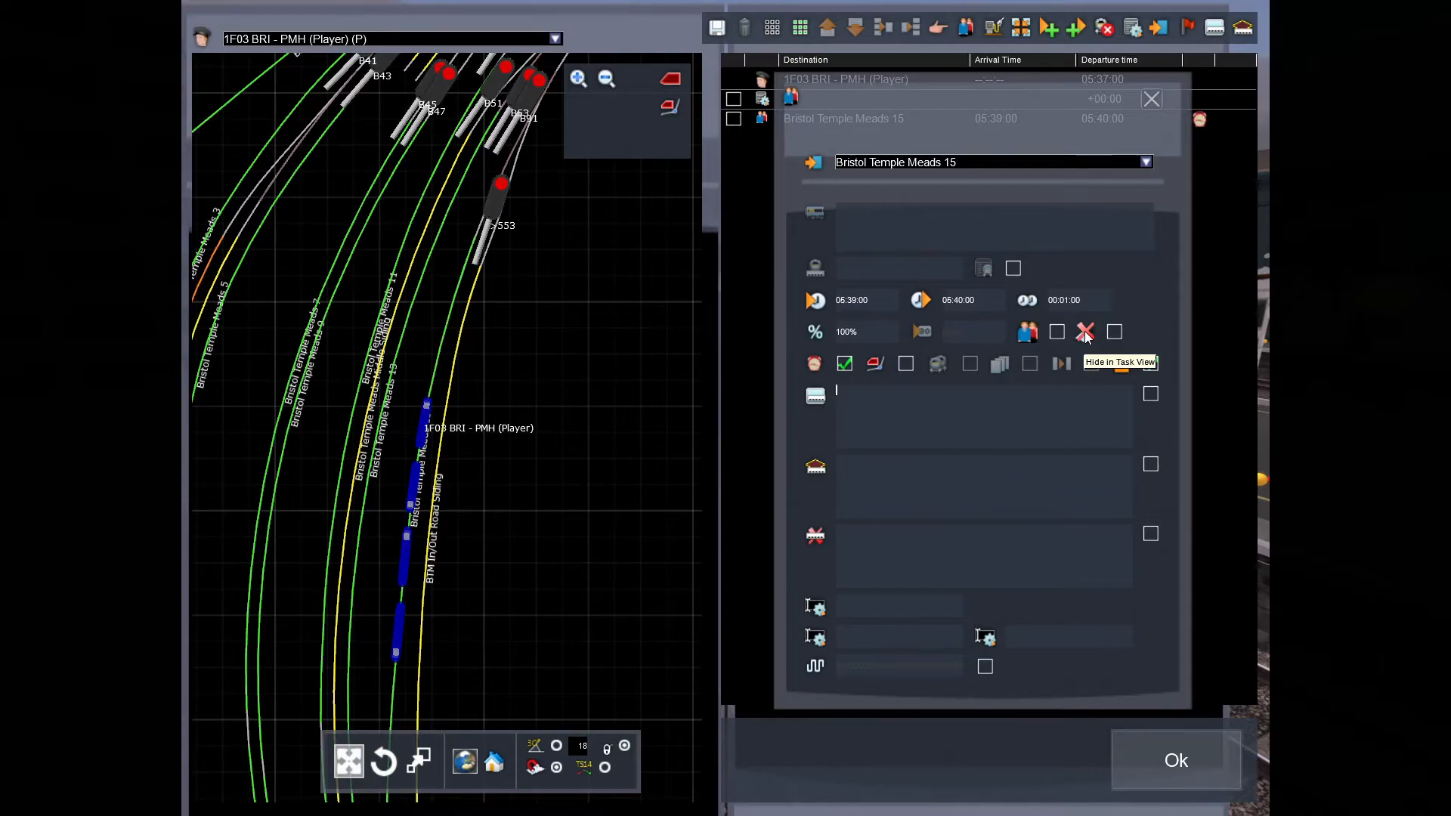
click(1114, 332)
click(1121, 332)
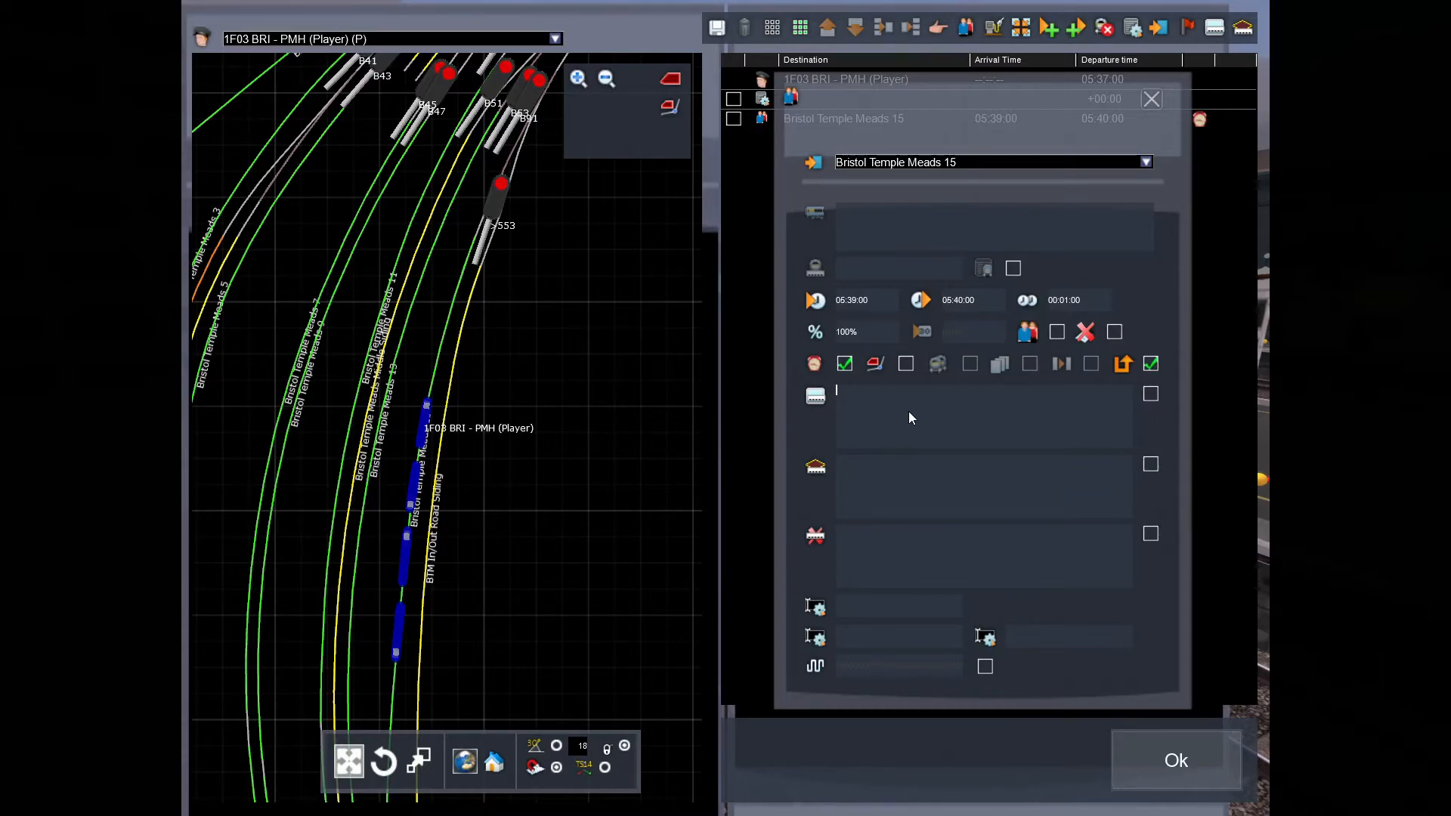
text(Right away droiver, next stop Keynshamm)
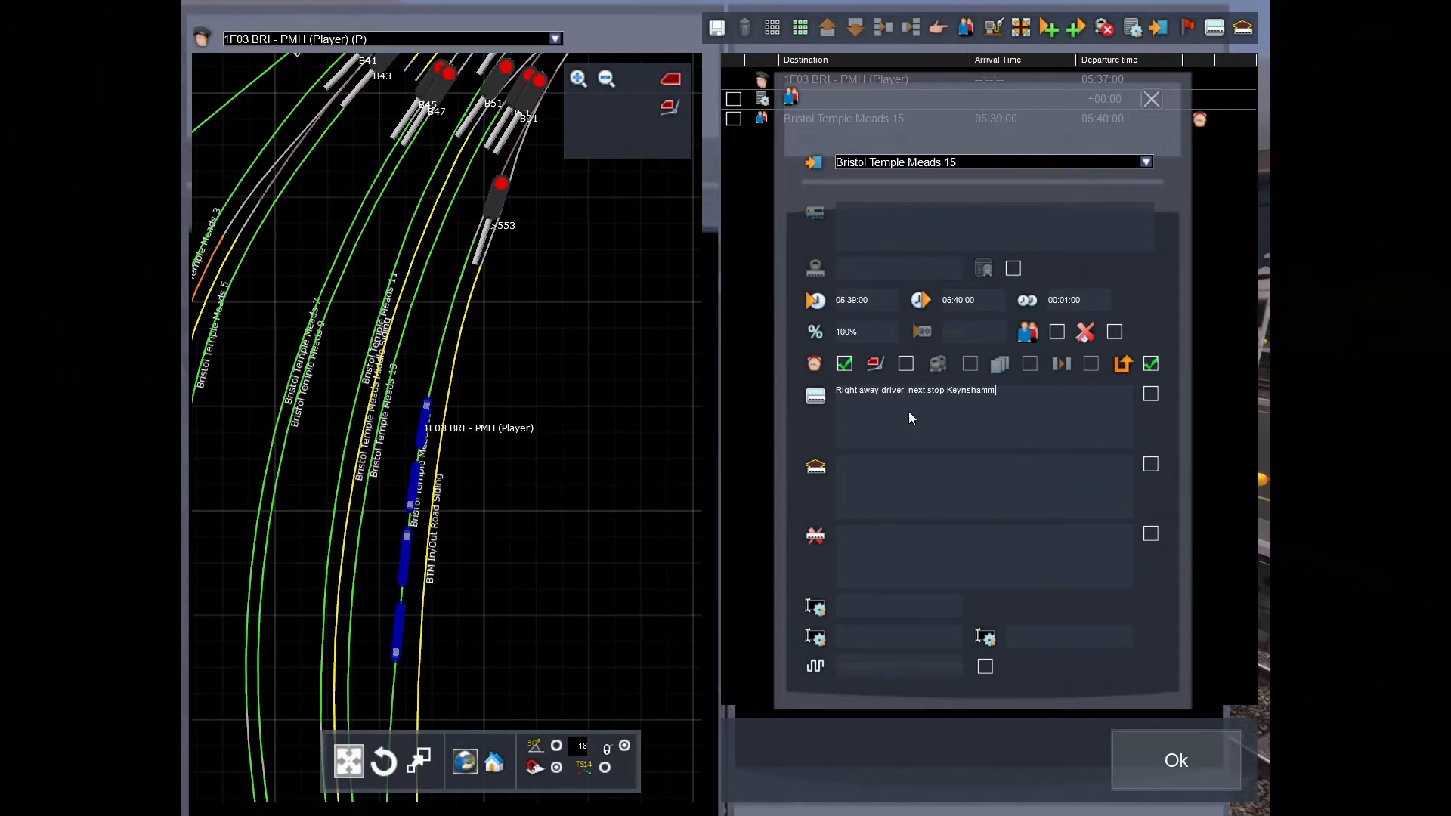
key(BackSpace)
text(.)
click(1149, 106)
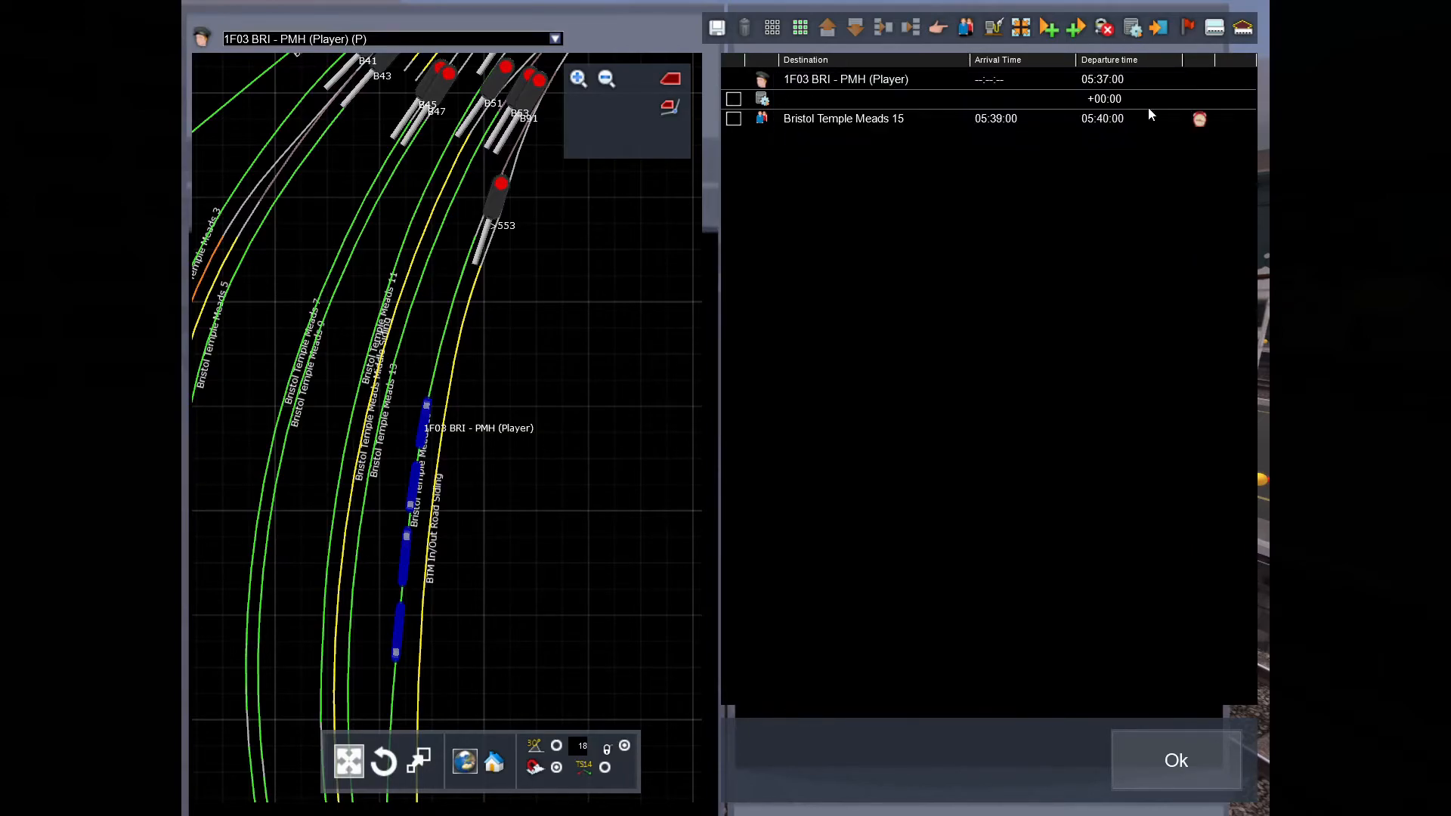
Add a Pick up Passengers instruction after the Bristol stop with Keynsham 2 as its destination.
scroll(459, 292, down, 5)
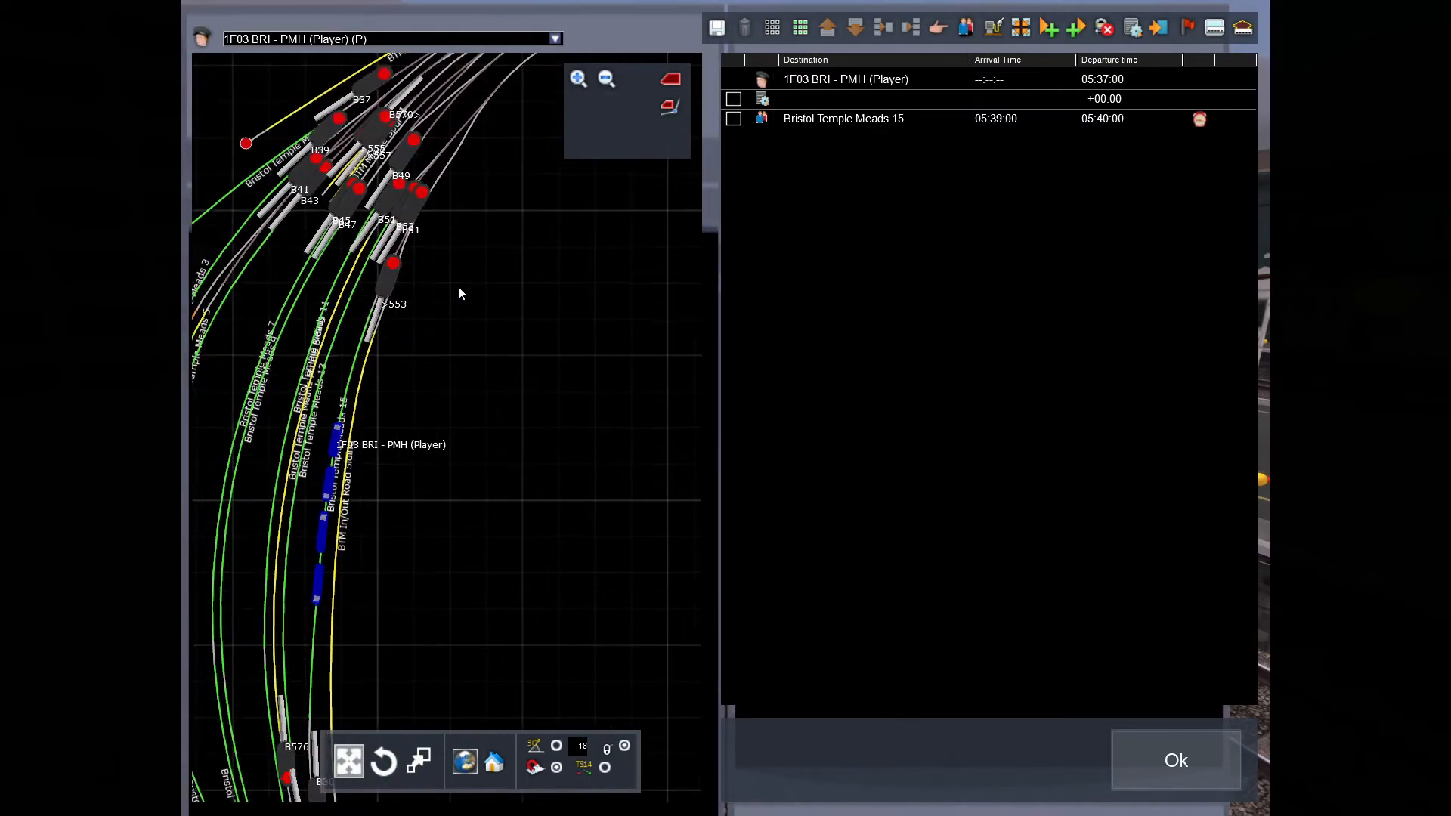
scroll(459, 294, down, 6)
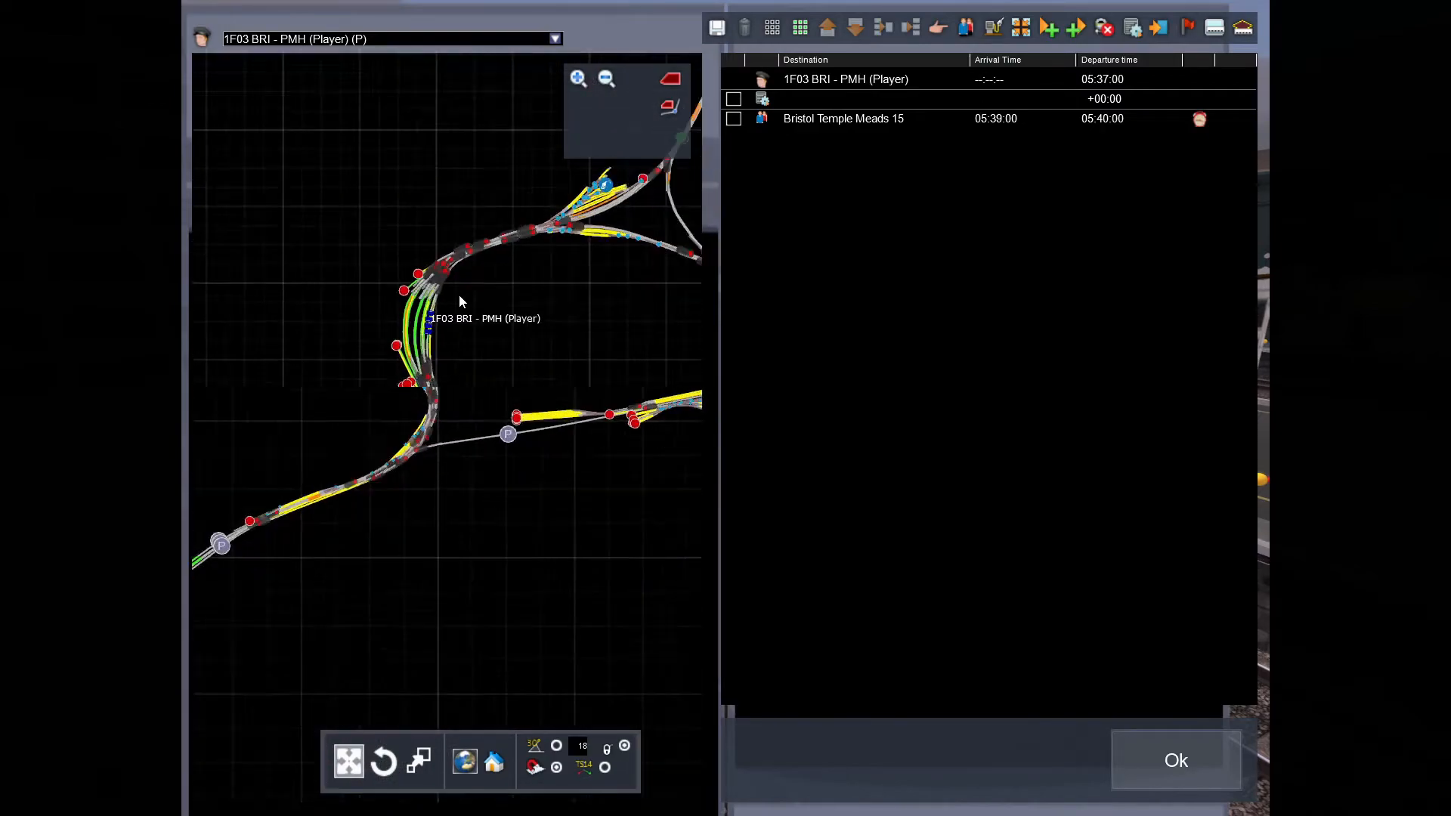
scroll(551, 369, up, 6)
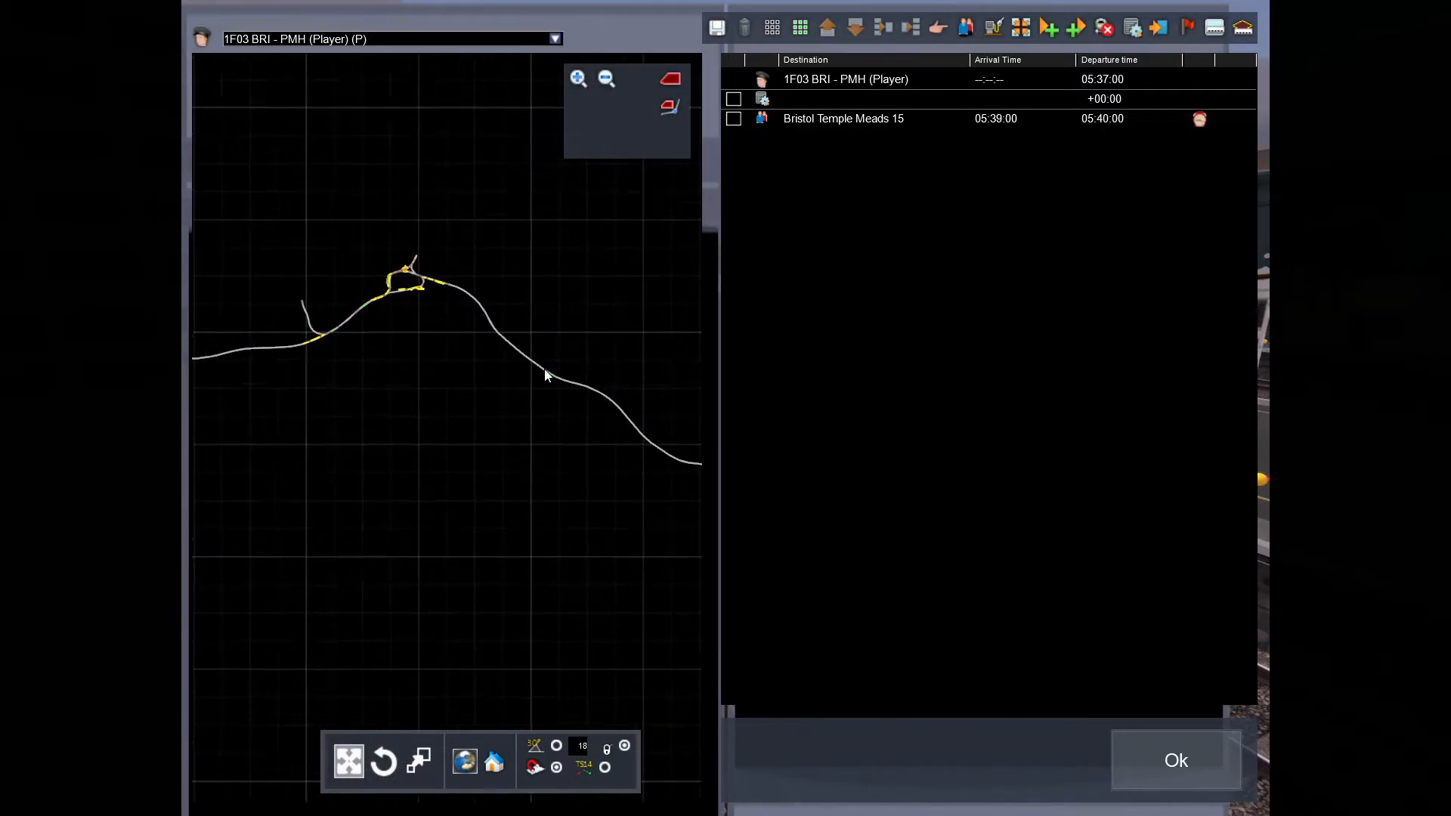
scroll(542, 412, up, 5)
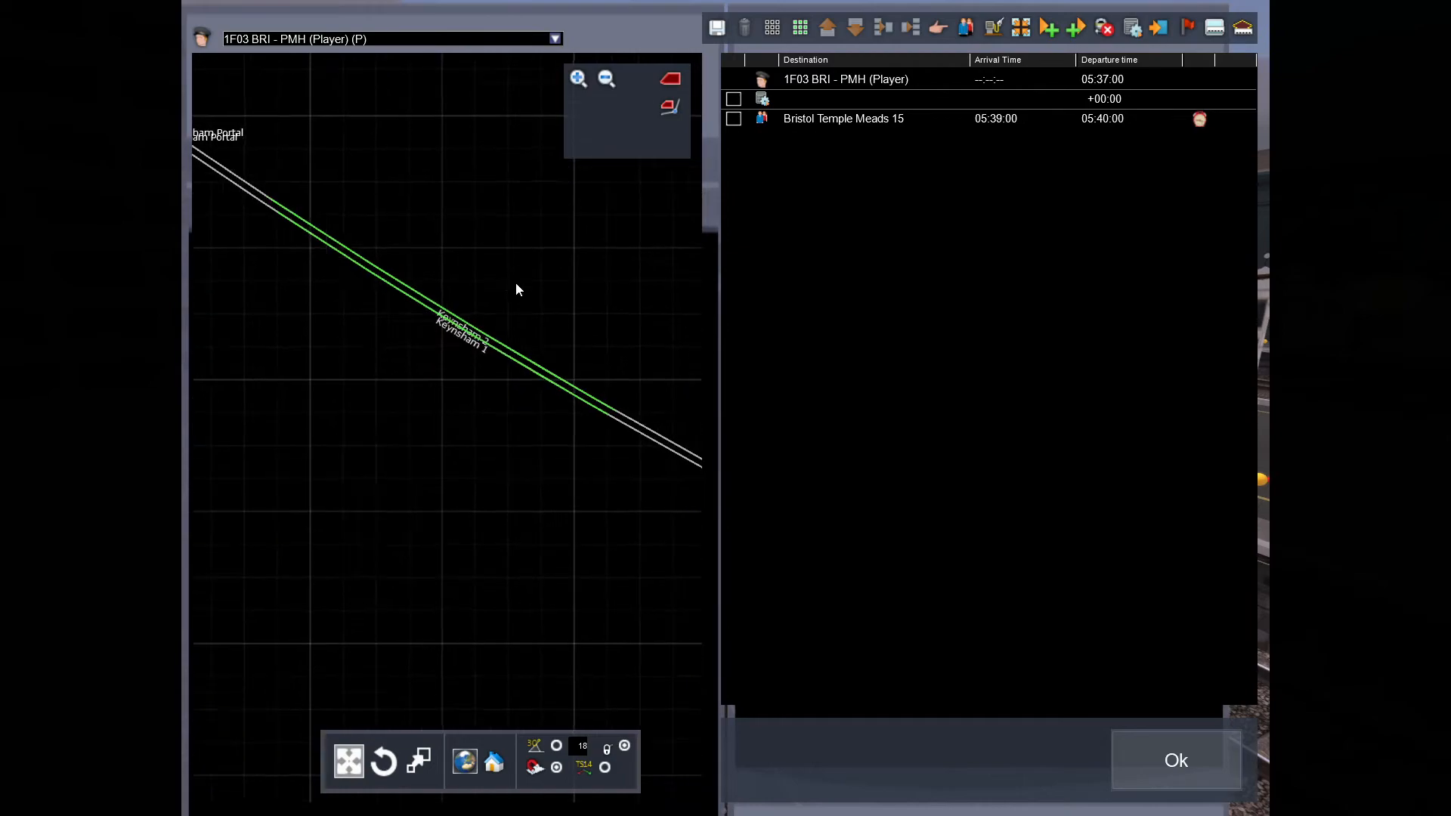
click(966, 28)
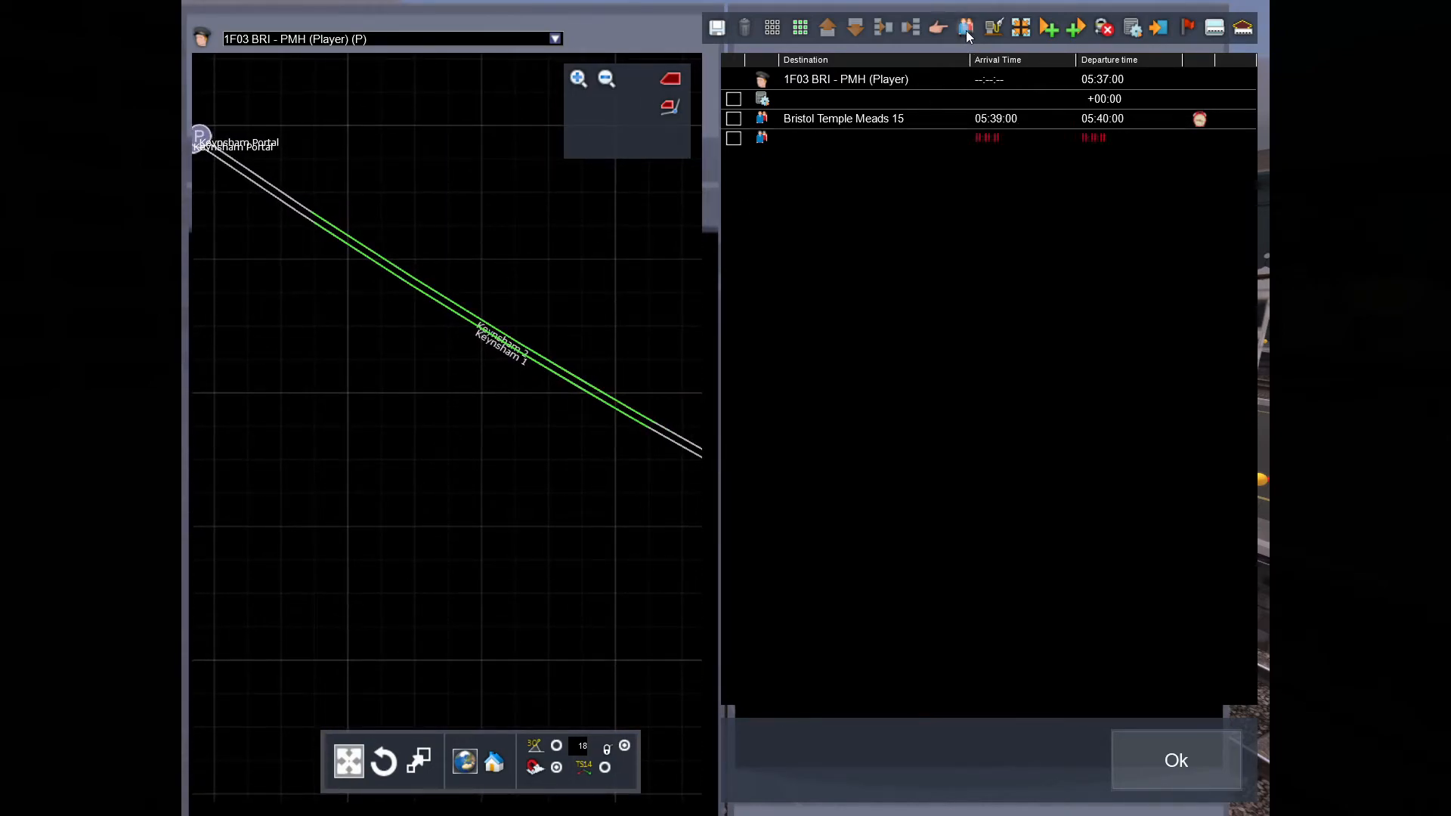
click(762, 140)
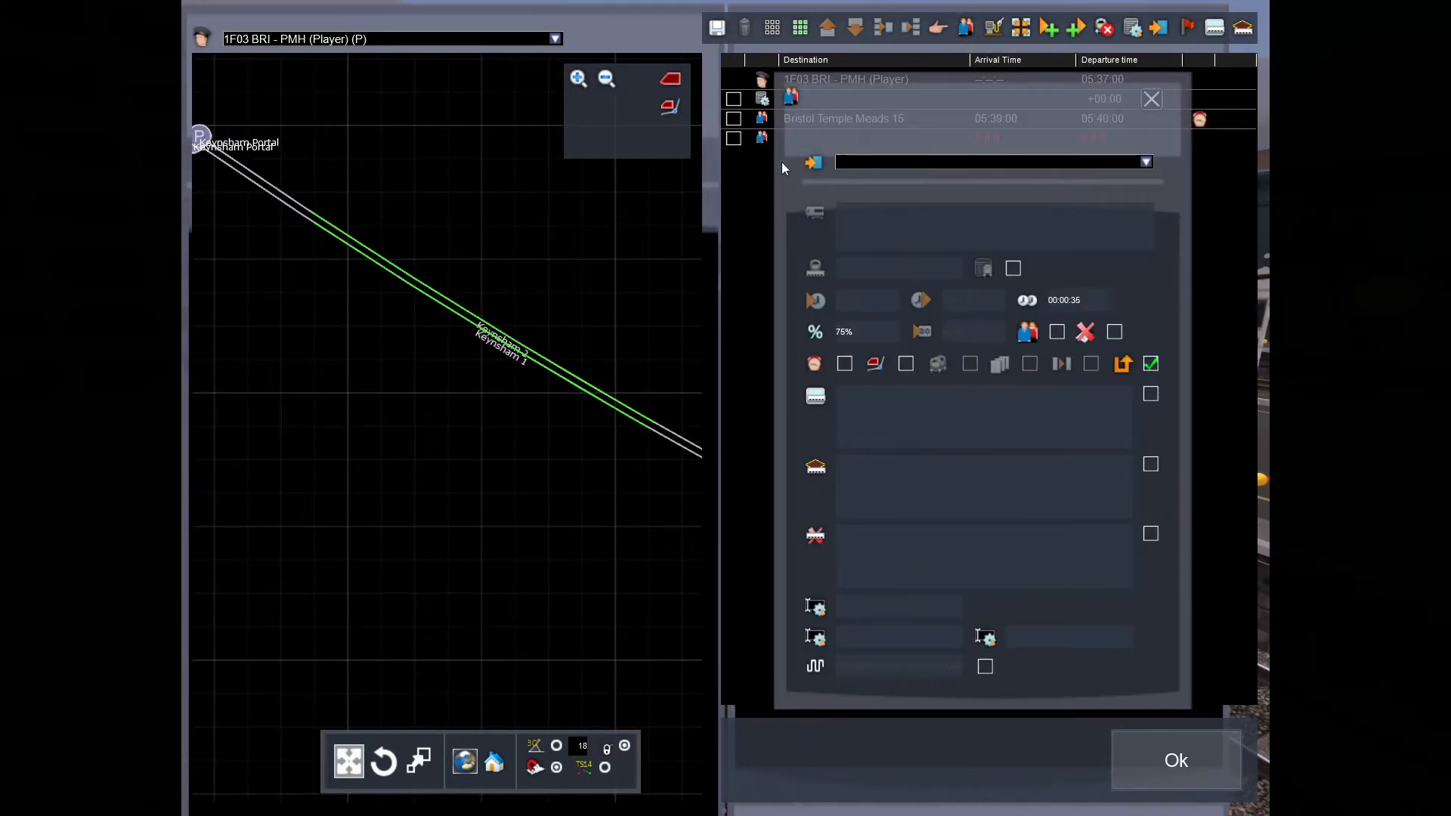
scroll(420, 291, up, 3)
click(420, 291)
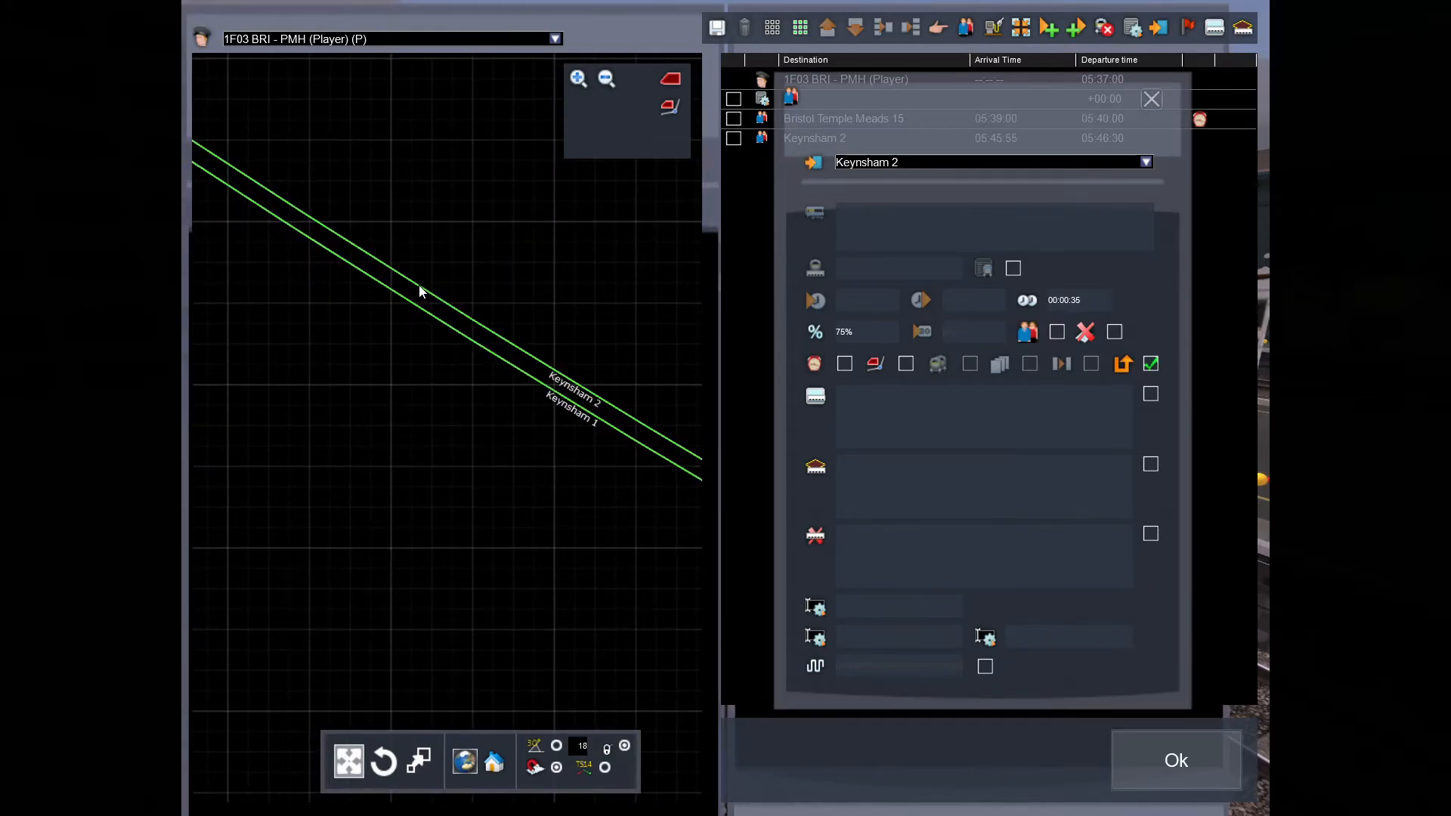
Check the highlighted path of 1F03 between Bristol Temple Meads 15 and Keynsham 2, including the Kingsland Road tracks.
scroll(420, 291, down, 2)
scroll(399, 278, down, 5)
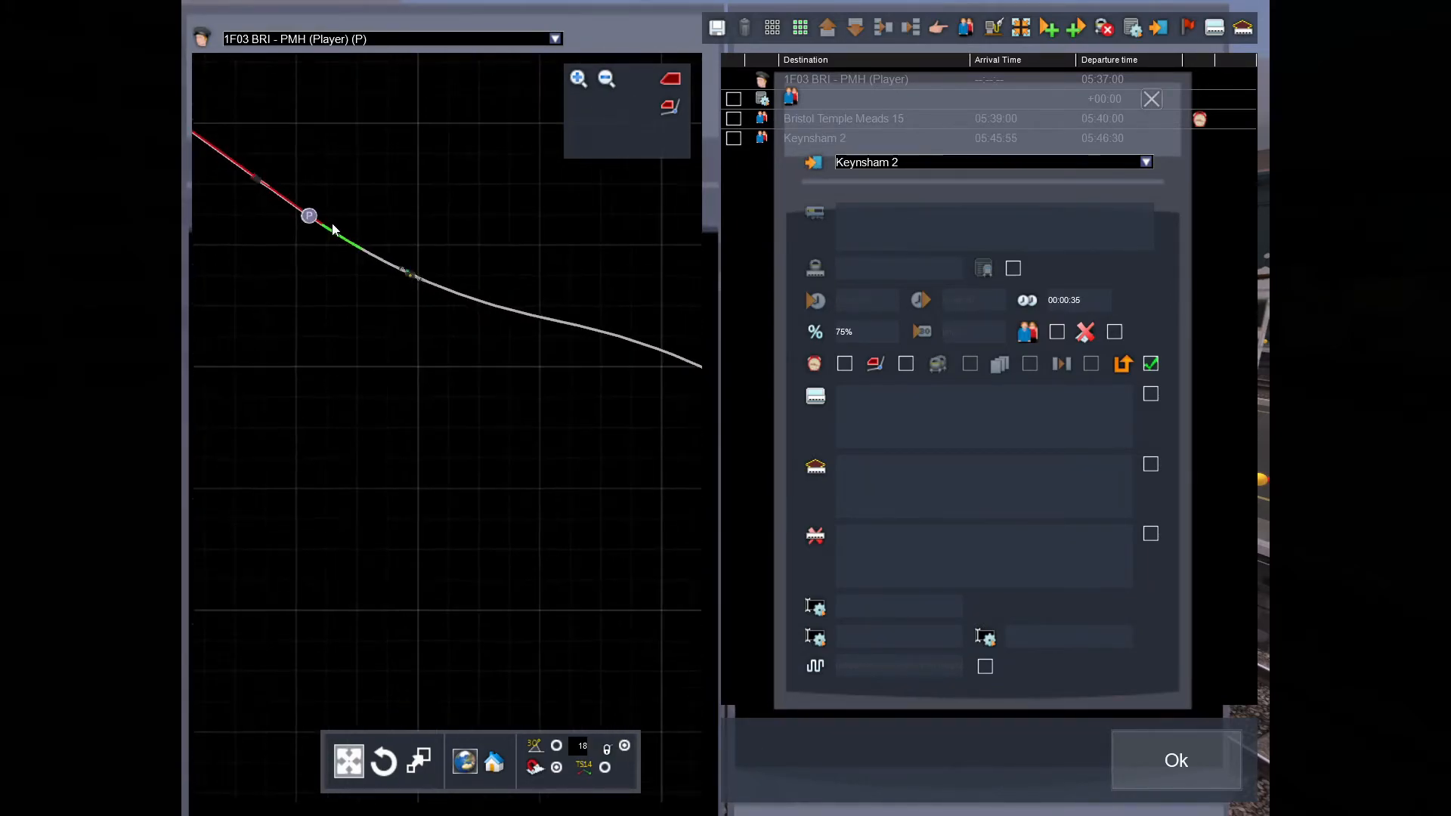
scroll(478, 310, up, 5)
scroll(410, 228, up, 3)
scroll(385, 261, down, 4)
scroll(386, 261, down, 8)
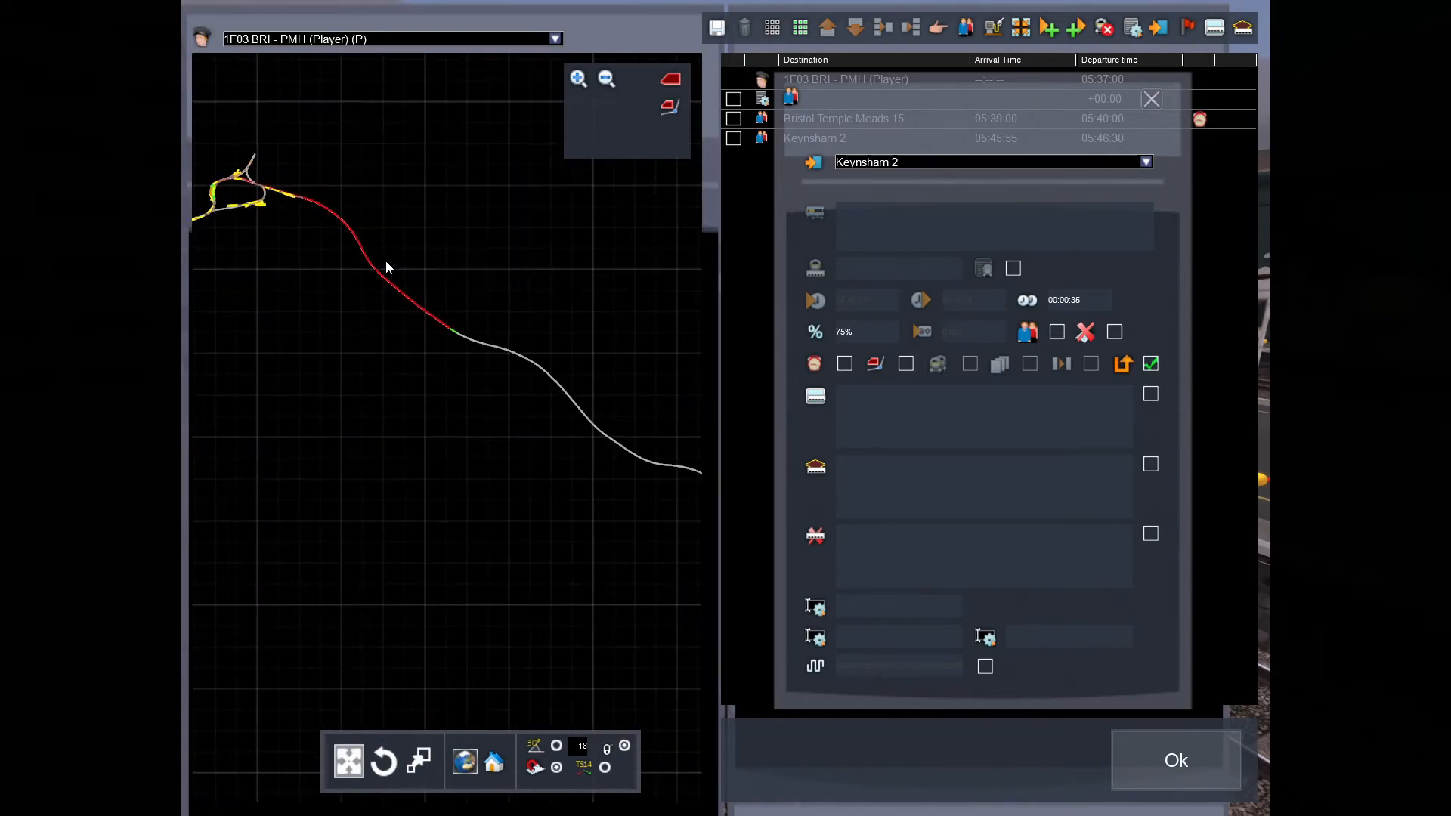
scroll(393, 274, up, 8)
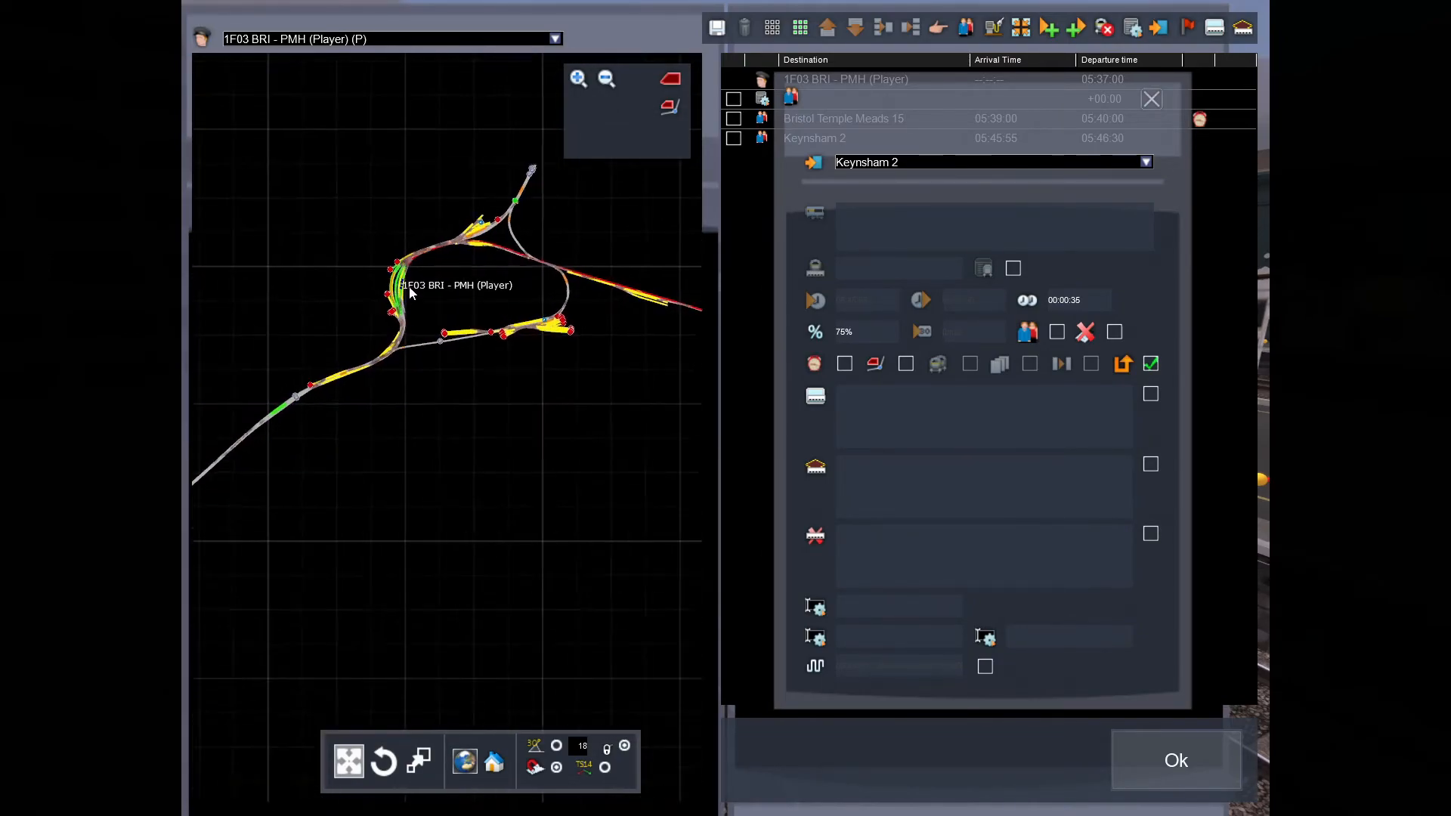
scroll(393, 276, up, 5)
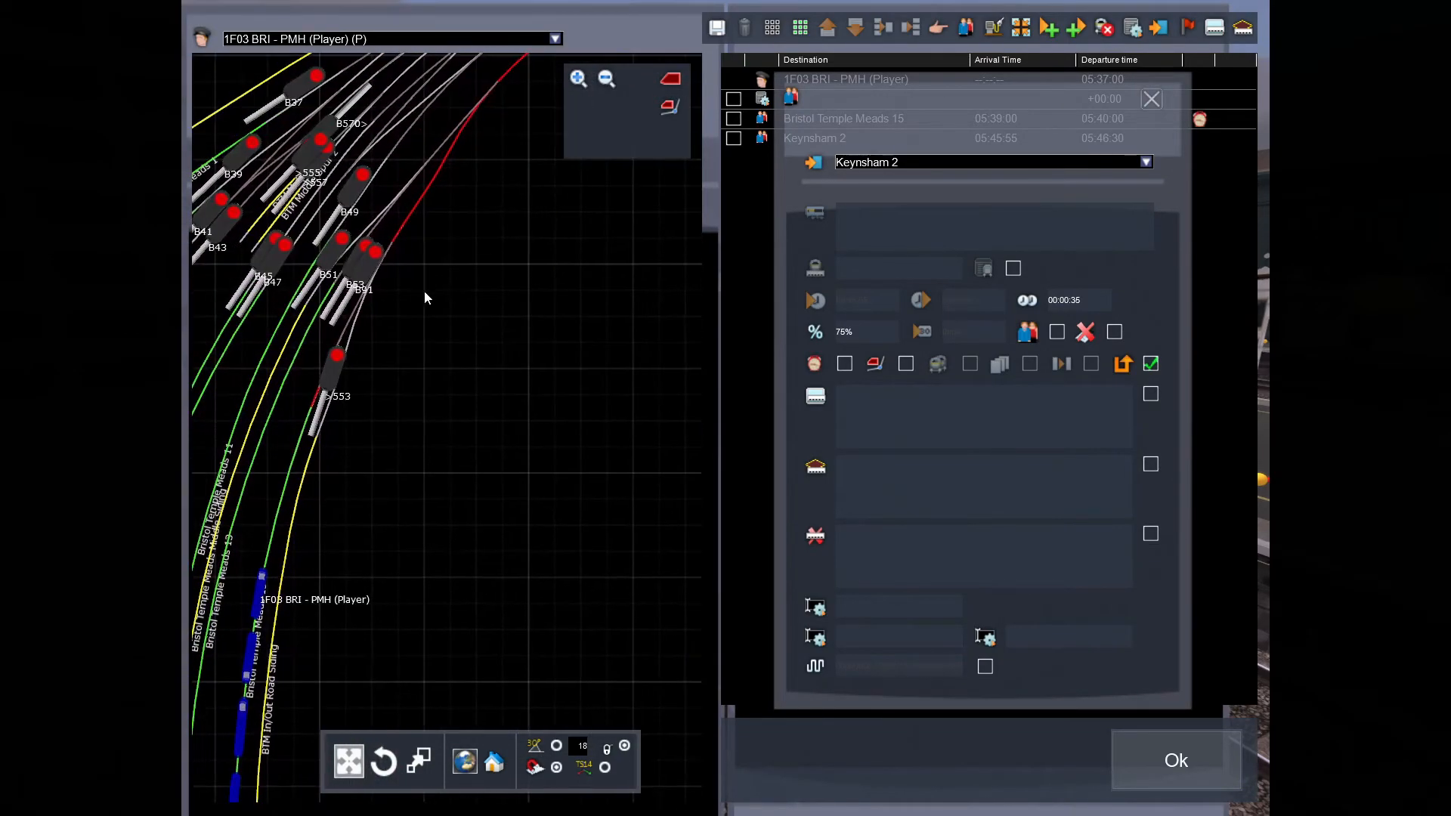
right_drag(348, 385, 471, 332)
scroll(473, 325, up, 5)
scroll(473, 333, down, 6)
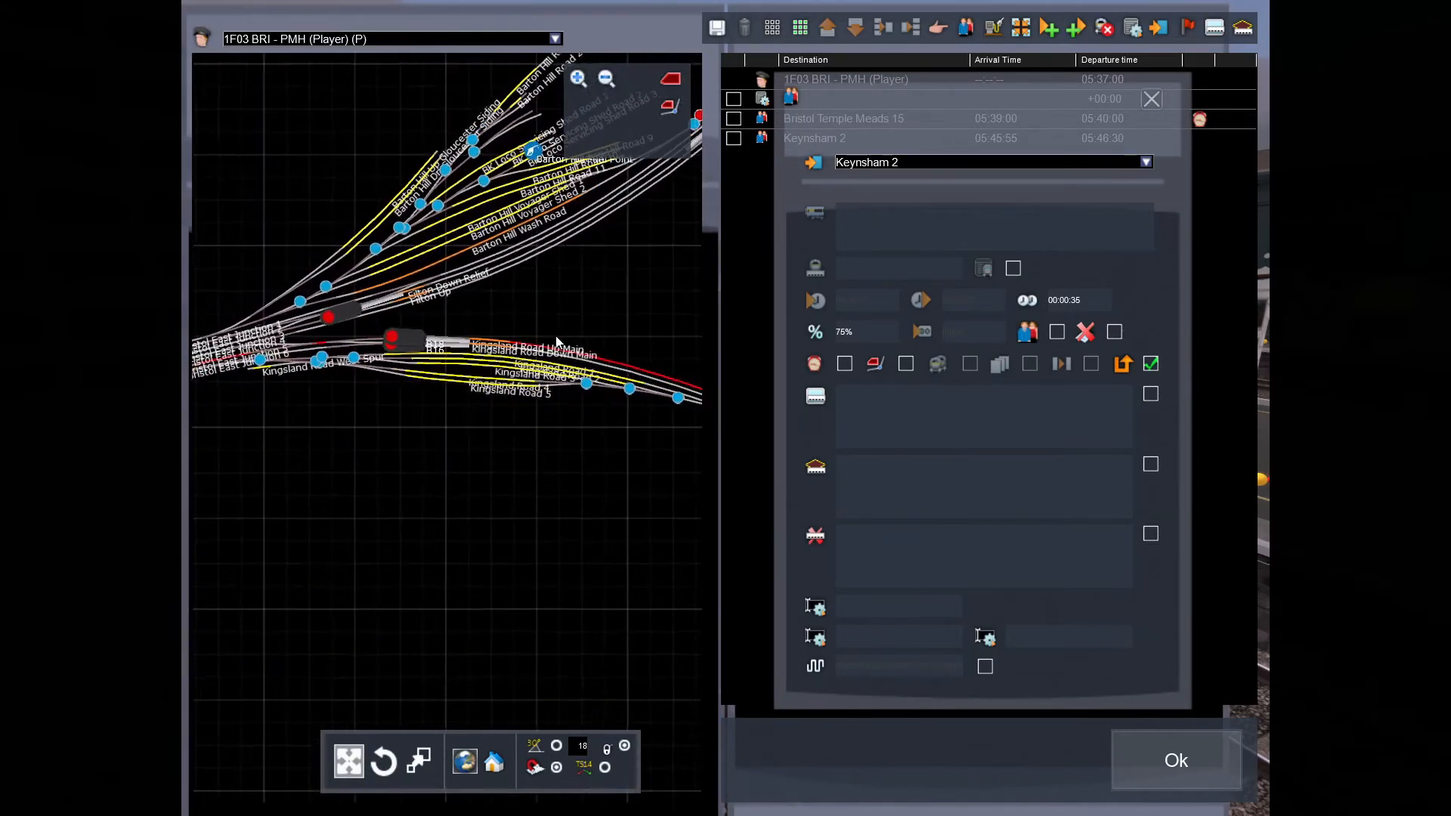
scroll(327, 371, up, 6)
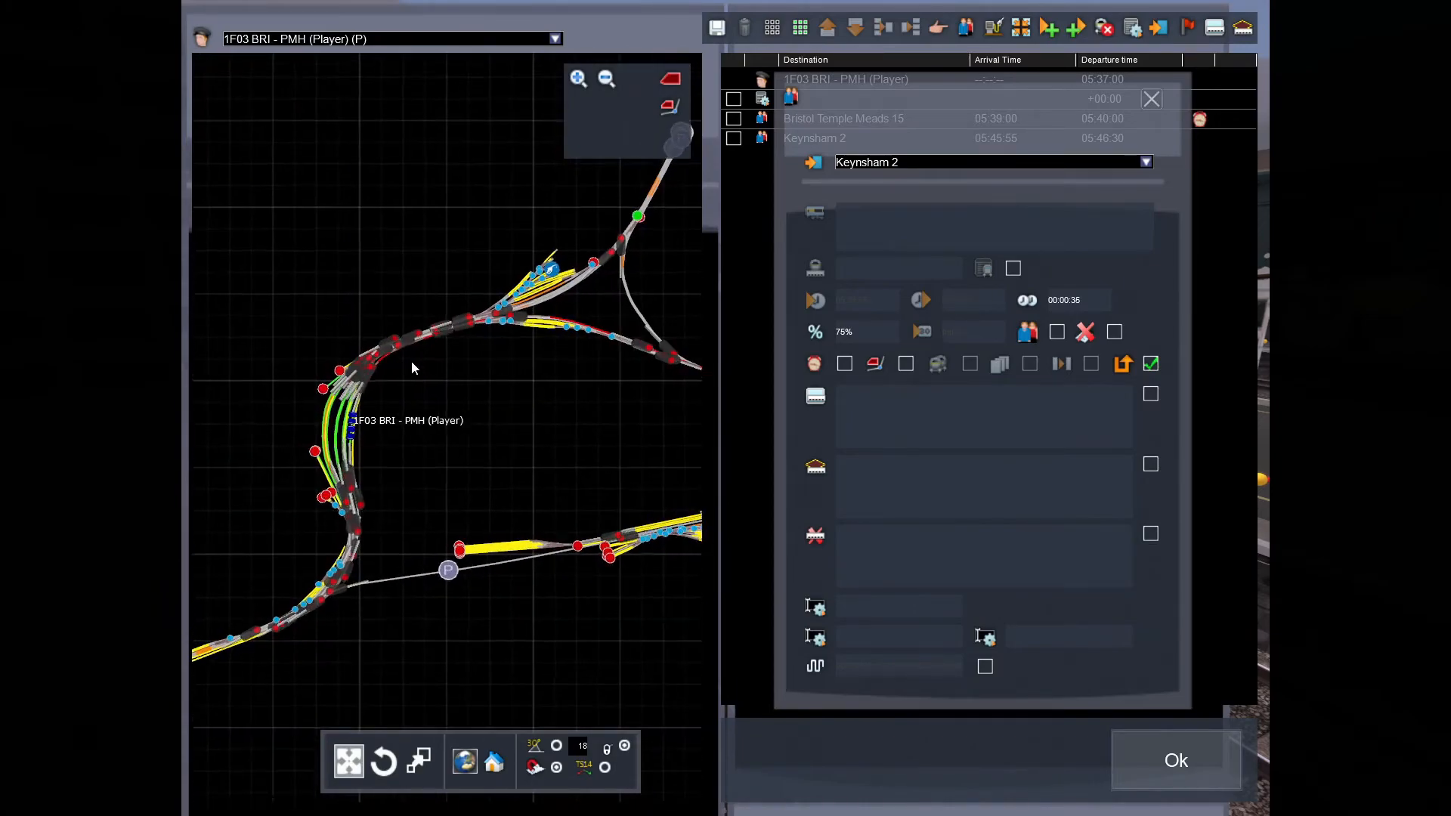
scroll(503, 332, up, 5)
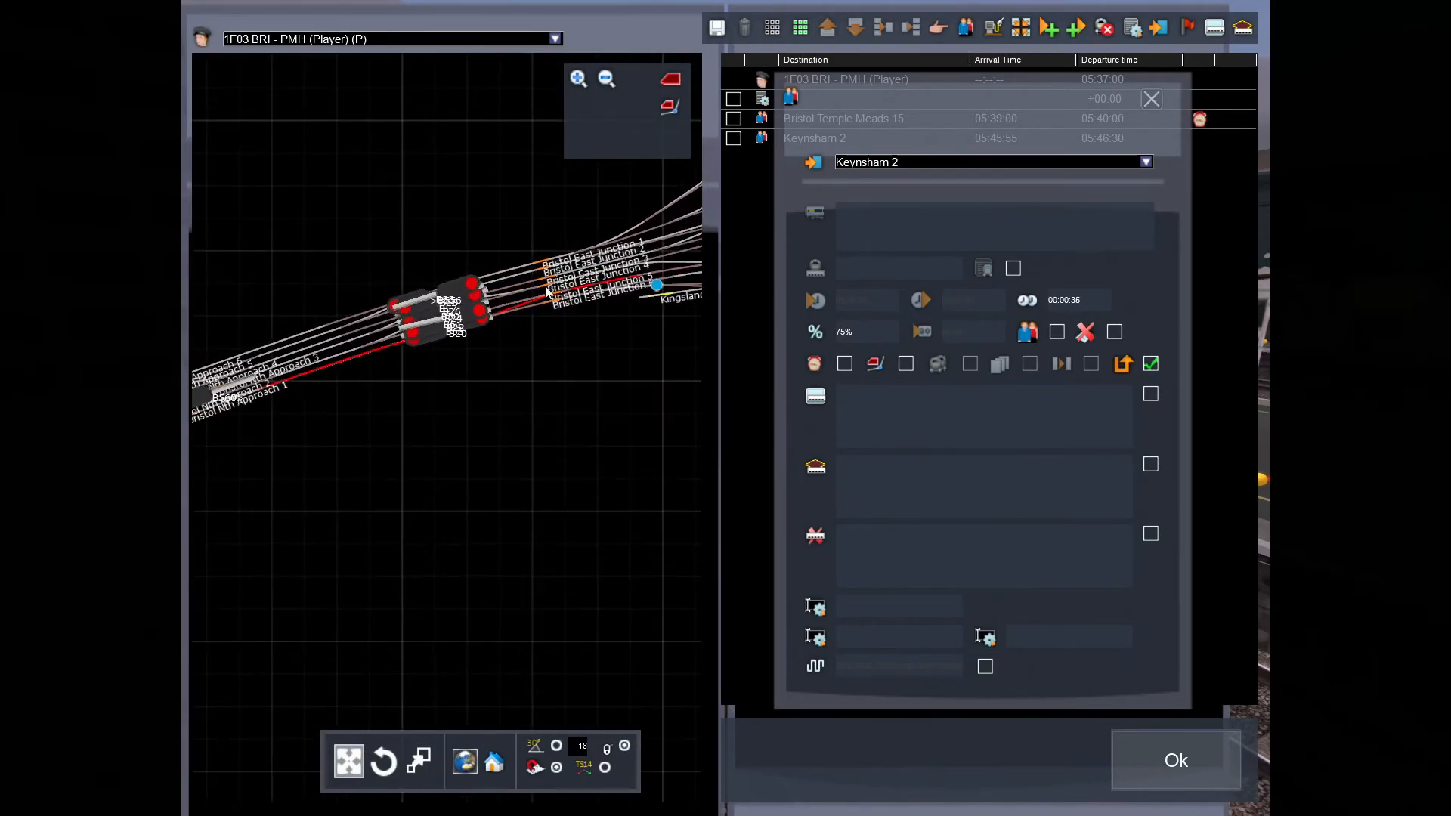
right_drag(475, 311, 428, 257)
scroll(491, 325, down, 6)
scroll(442, 257, up, 6)
scroll(434, 205, up, 2)
click(1150, 98)
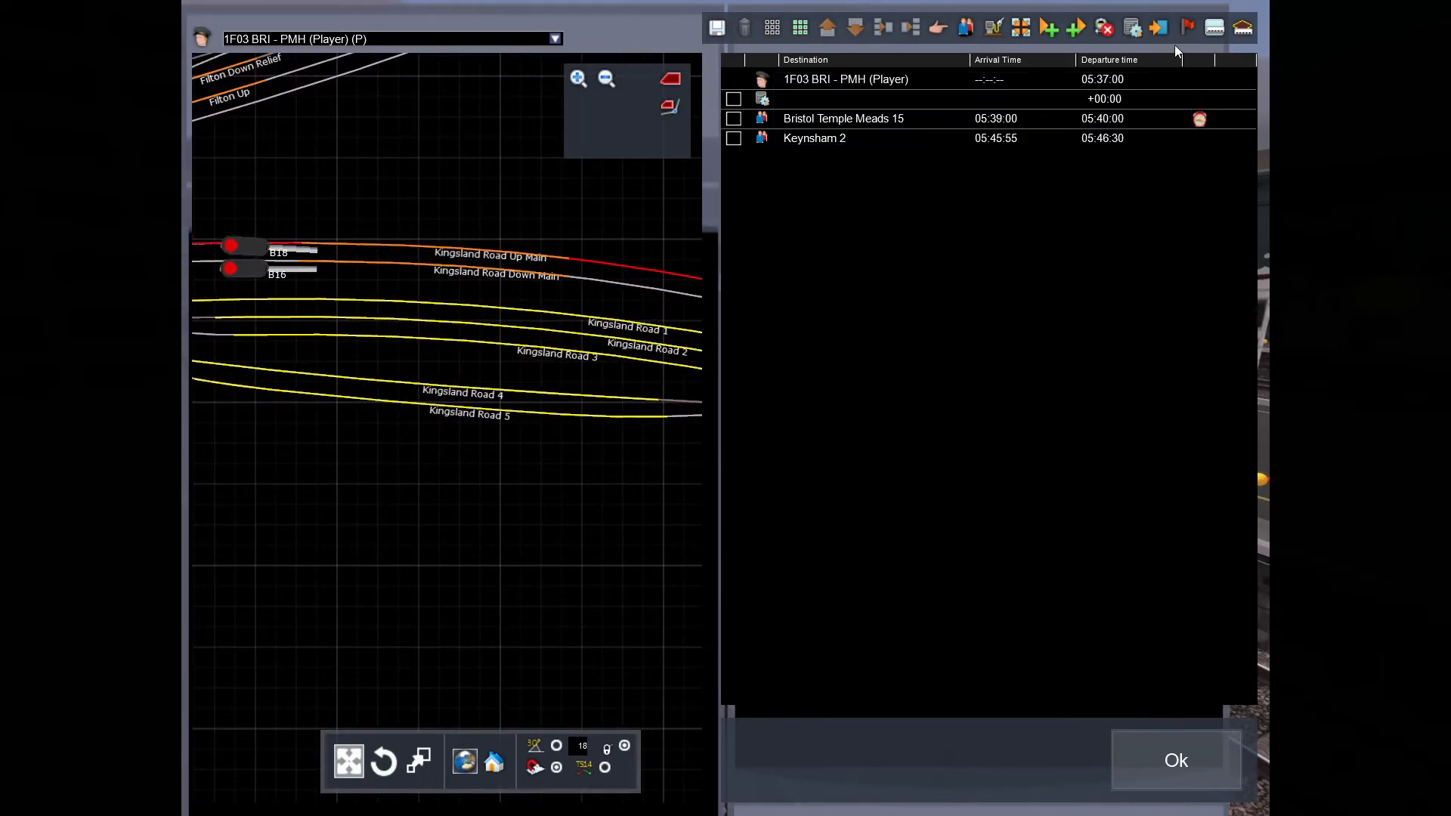
Try routing 1F03 via Kingsland Road Down Main with a waypoint above the Keynsham 2 stop, and delete that waypoint.
click(1187, 28)
click(734, 157)
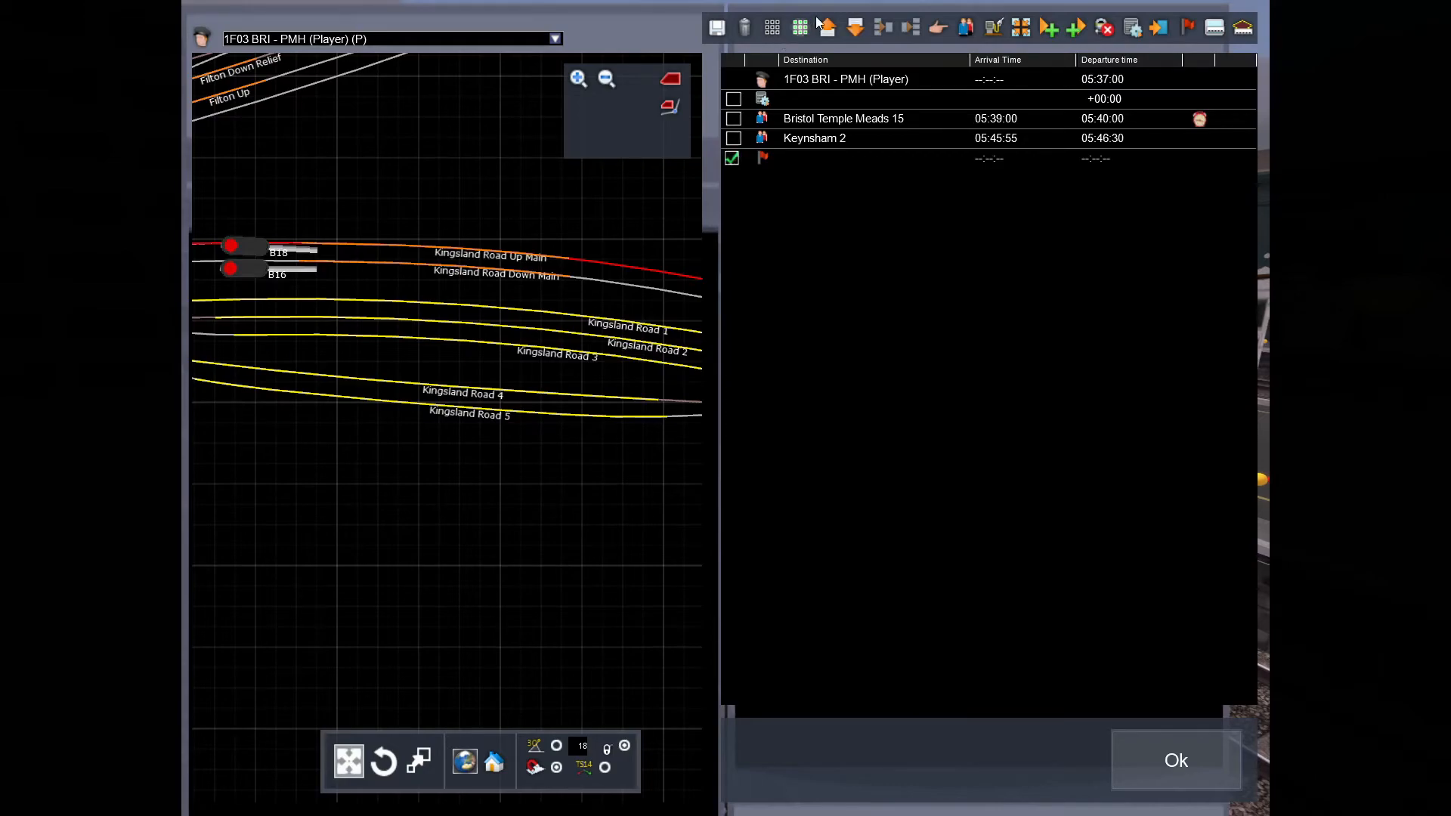
click(827, 27)
click(733, 138)
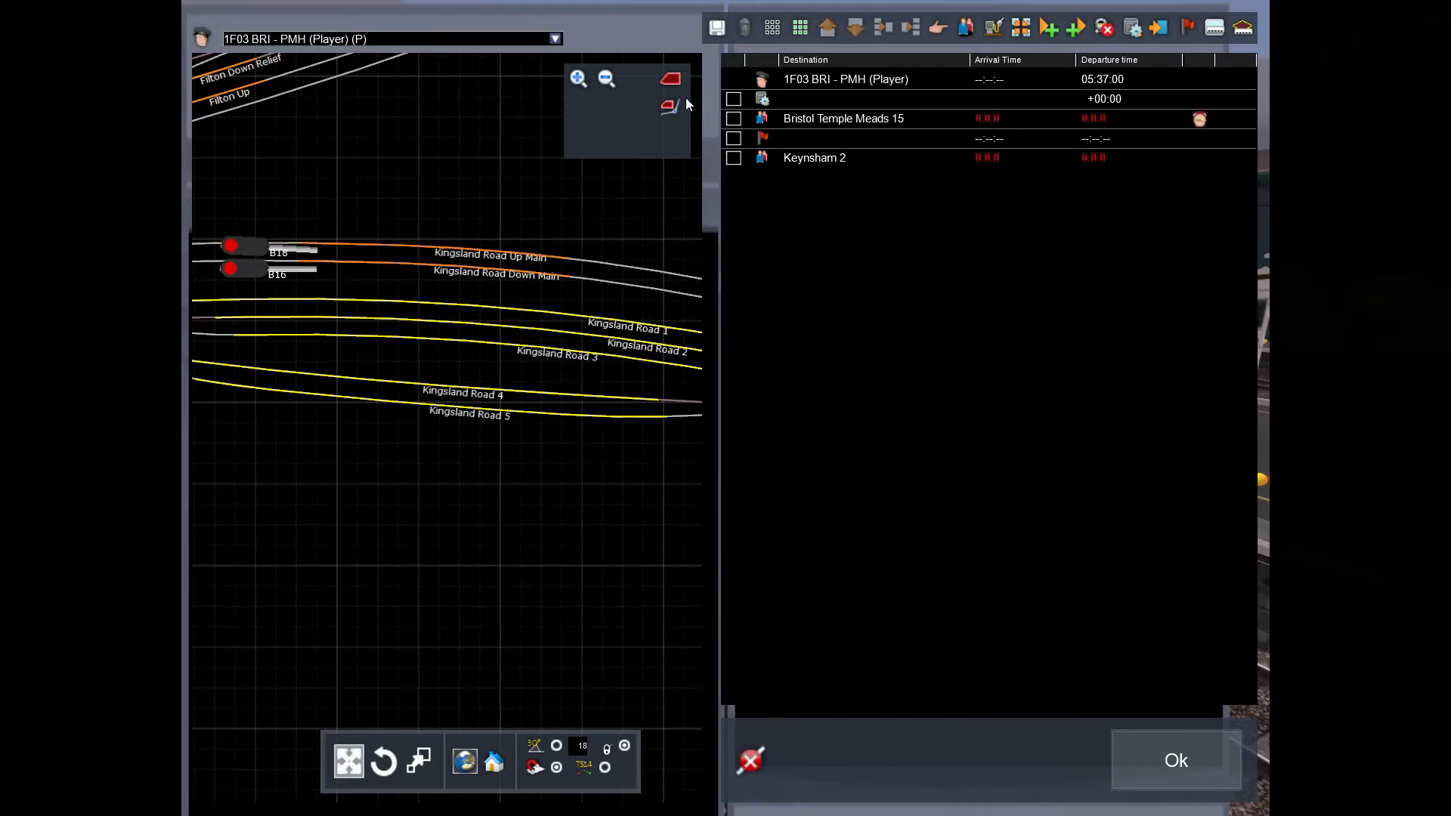
double_click(768, 138)
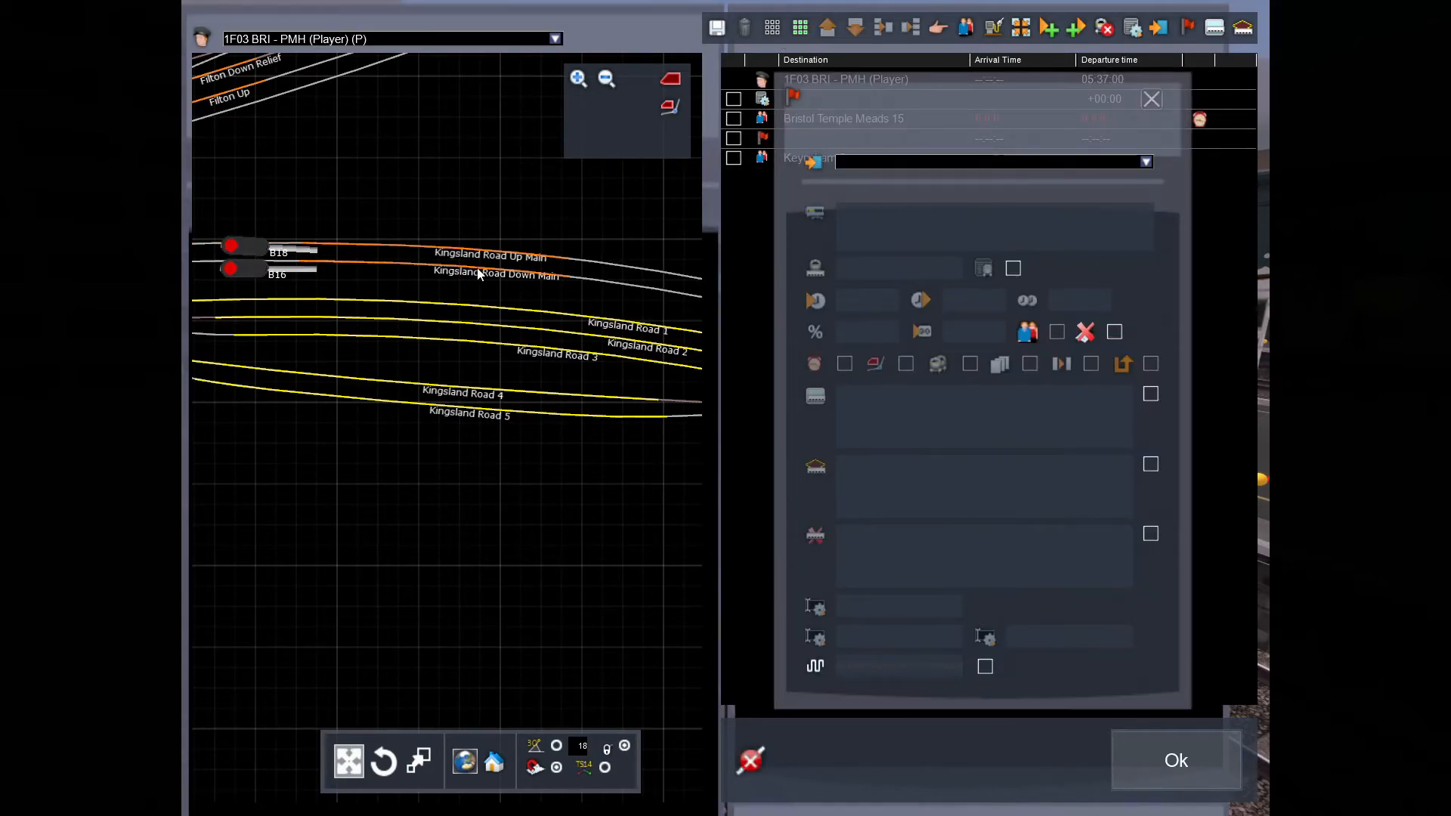
click(393, 270)
scroll(357, 338, down, 6)
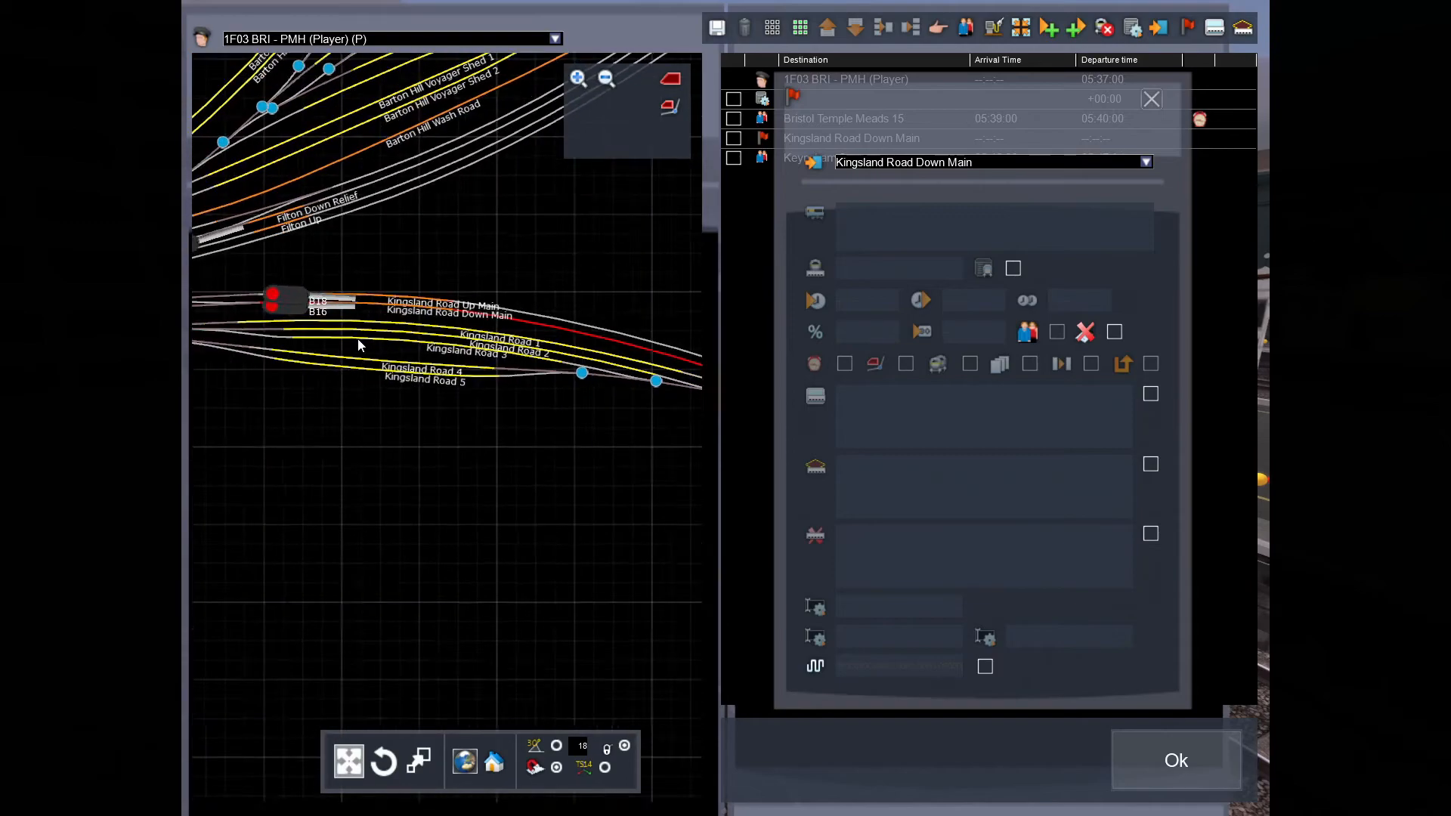
scroll(351, 330, up, 4)
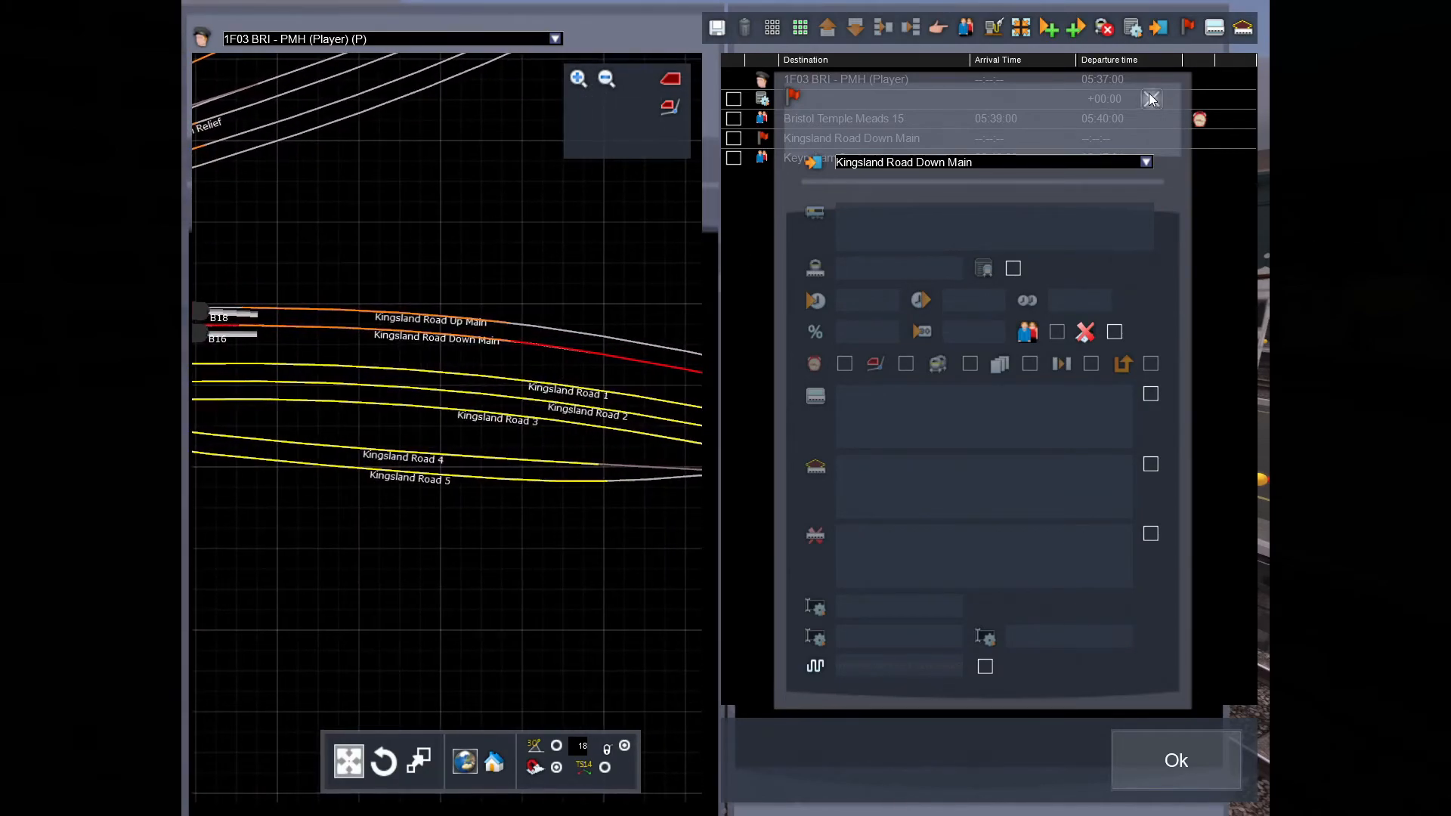
click(1151, 99)
click(747, 28)
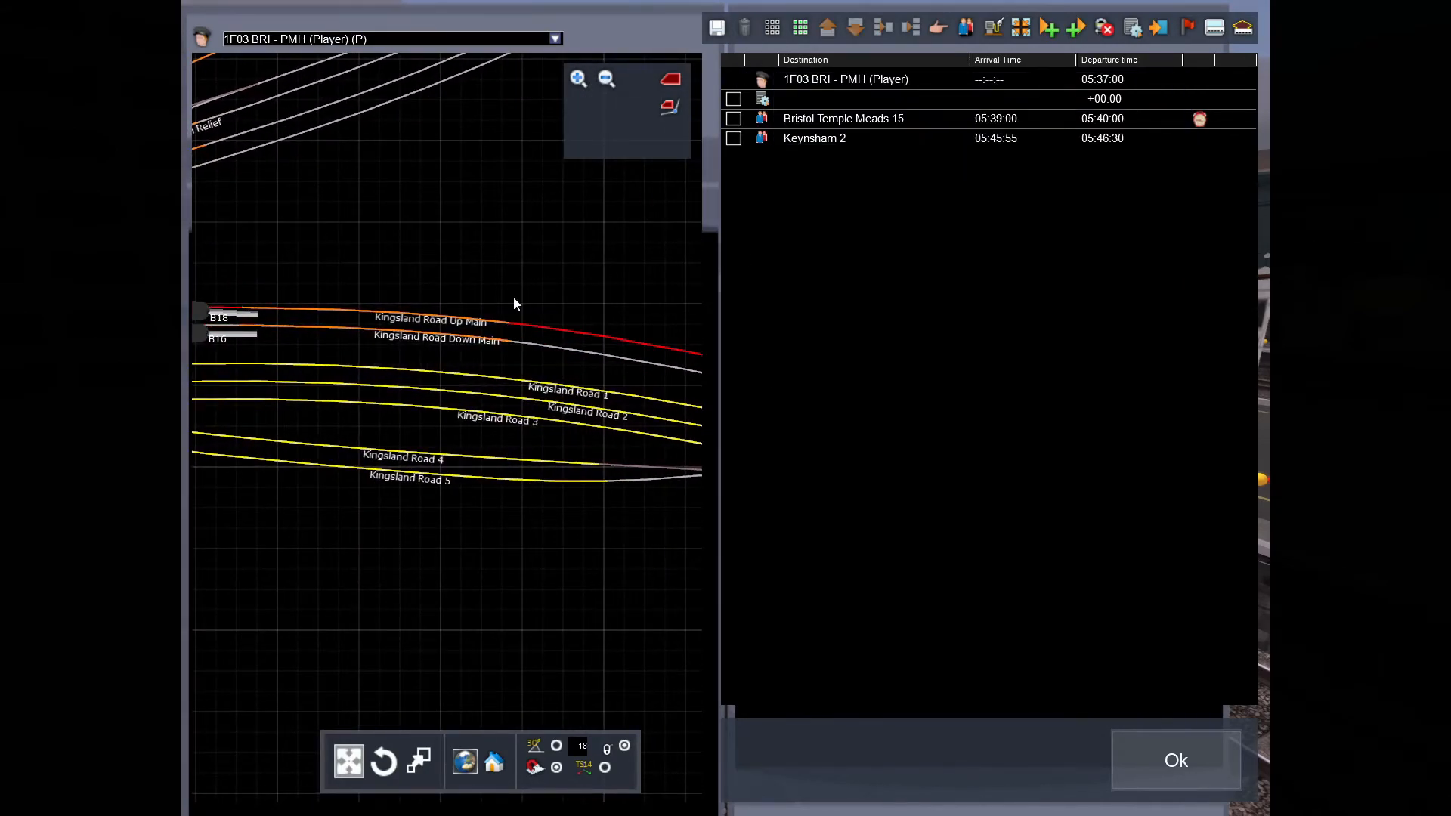
Follow the highlighted path from Kingsland Road Up Main along the line to the Keynsham platforms.
scroll(514, 297, down, 4)
scroll(512, 299, down, 7)
right_drag(672, 315, 528, 263)
scroll(499, 270, down, 3)
scroll(469, 254, up, 3)
scroll(464, 265, up, 5)
right_drag(513, 416, 317, 205)
scroll(627, 442, up, 7)
right_drag(554, 401, 440, 360)
scroll(463, 357, up, 4)
scroll(457, 362, down, 1)
scroll(457, 361, up, 1)
scroll(605, 367, up, 1)
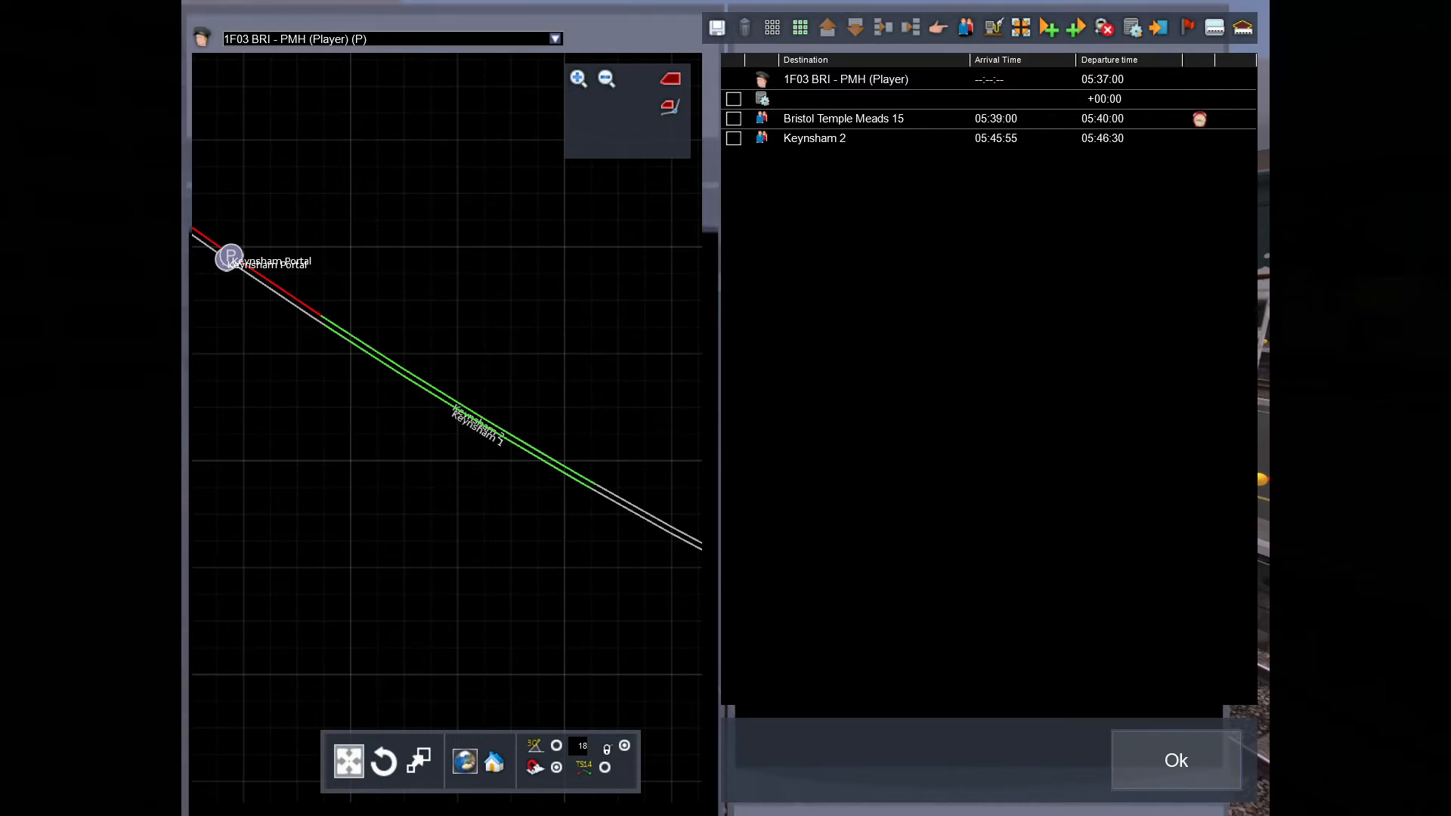
Make the Keynsham 2 stop timetabled at 100% performance, arriving at 05:46:00 and departing at 05:47:00.
double_click(757, 140)
click(844, 364)
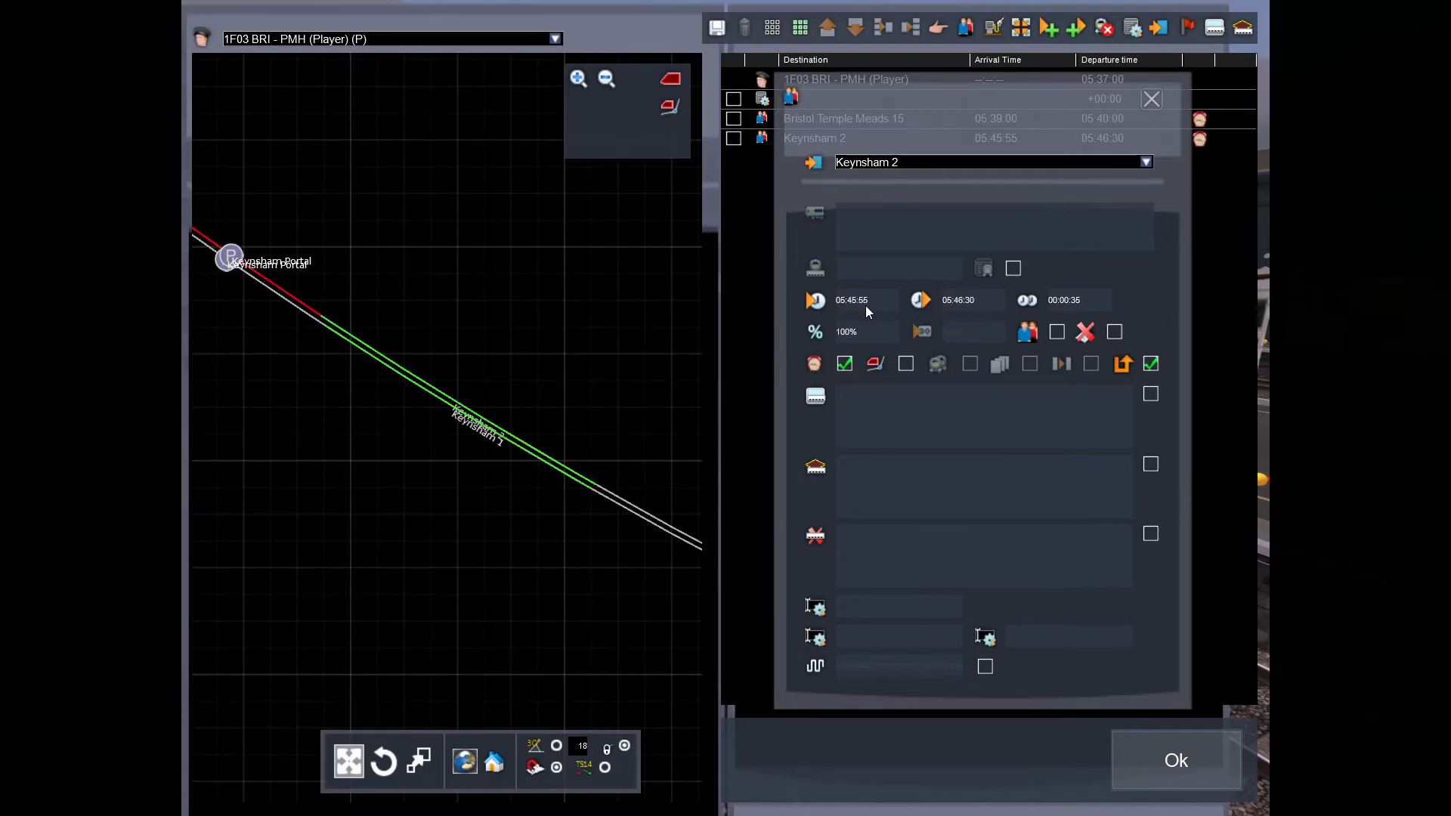
click(847, 365)
click(846, 365)
key(Return)
text(7)
key(Return)
click(1148, 100)
Add a Pick up Passengers instruction below Keynsham 2 with Oldfield Park 2 as its destination.
click(966, 28)
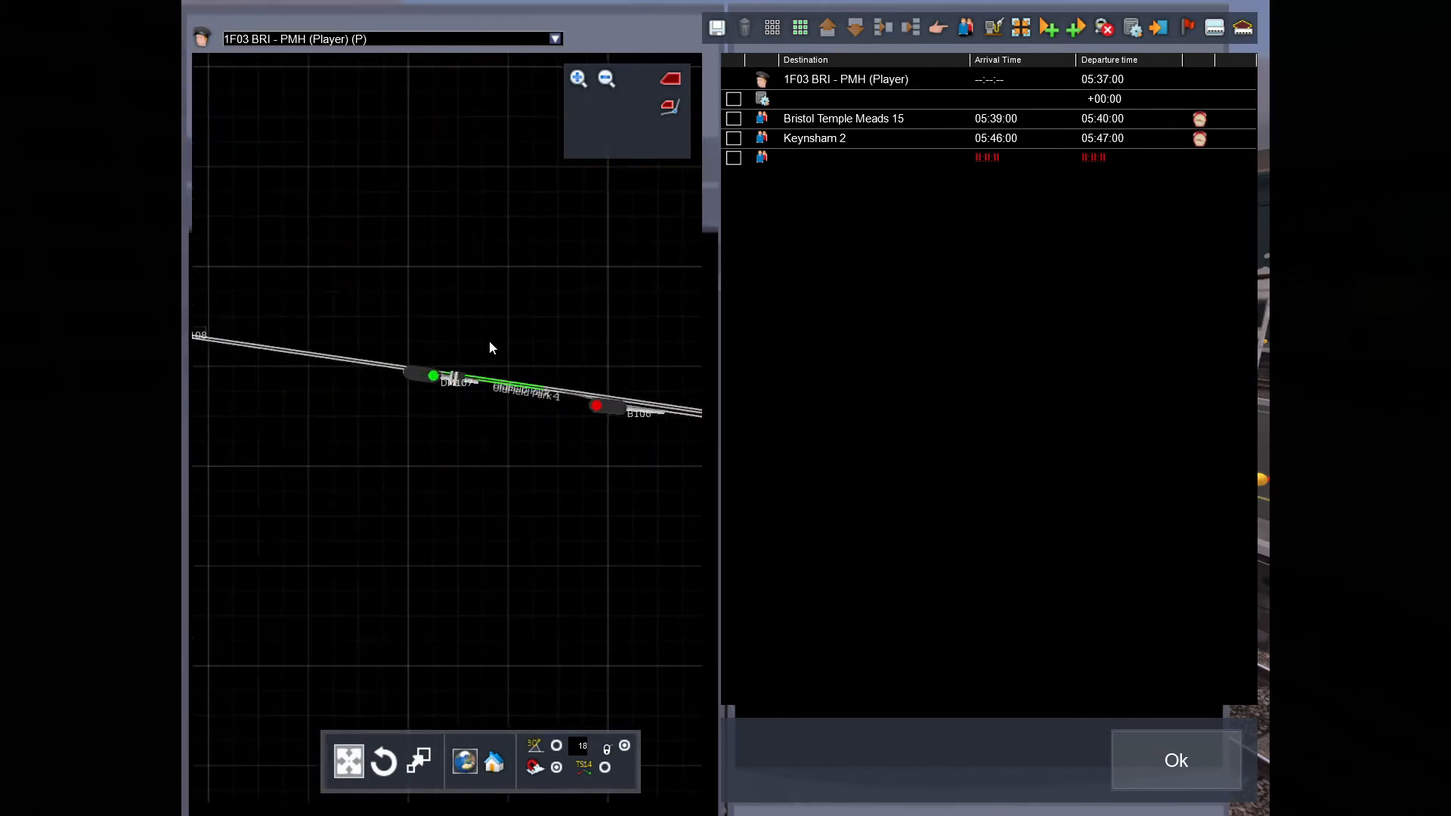
double_click(777, 157)
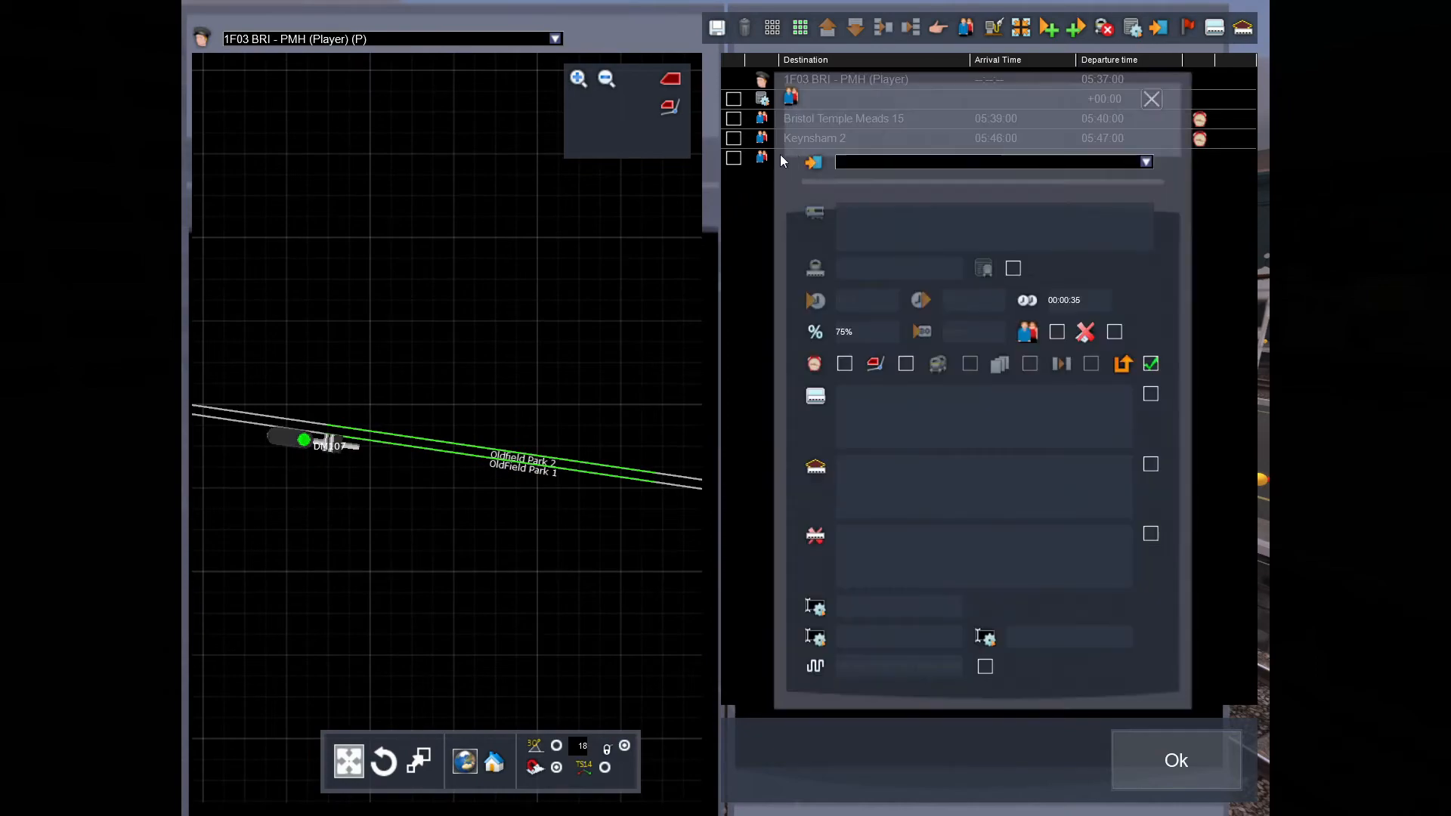
click(455, 448)
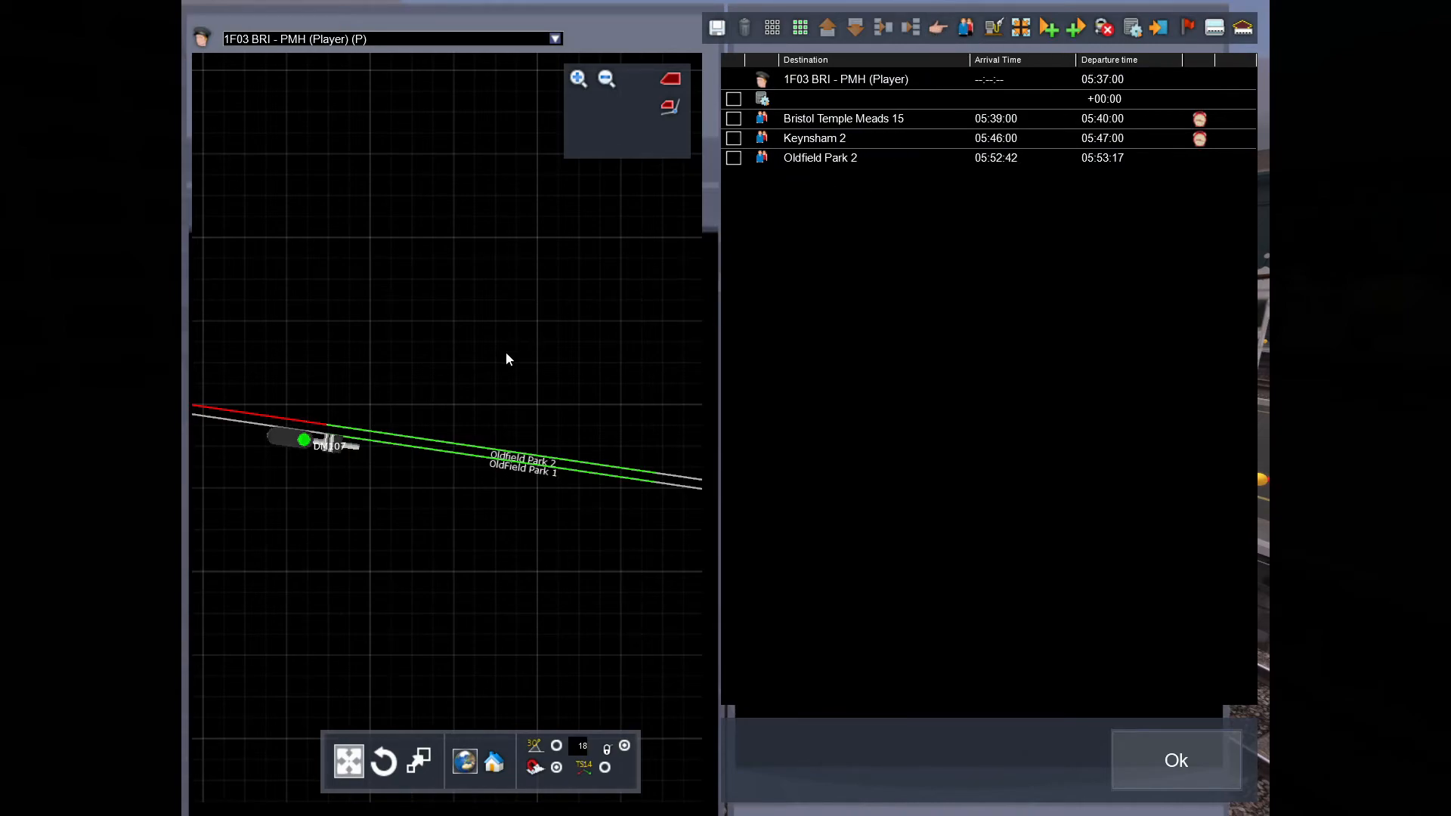
scroll(506, 352, down, 3)
drag(505, 353, 484, 356)
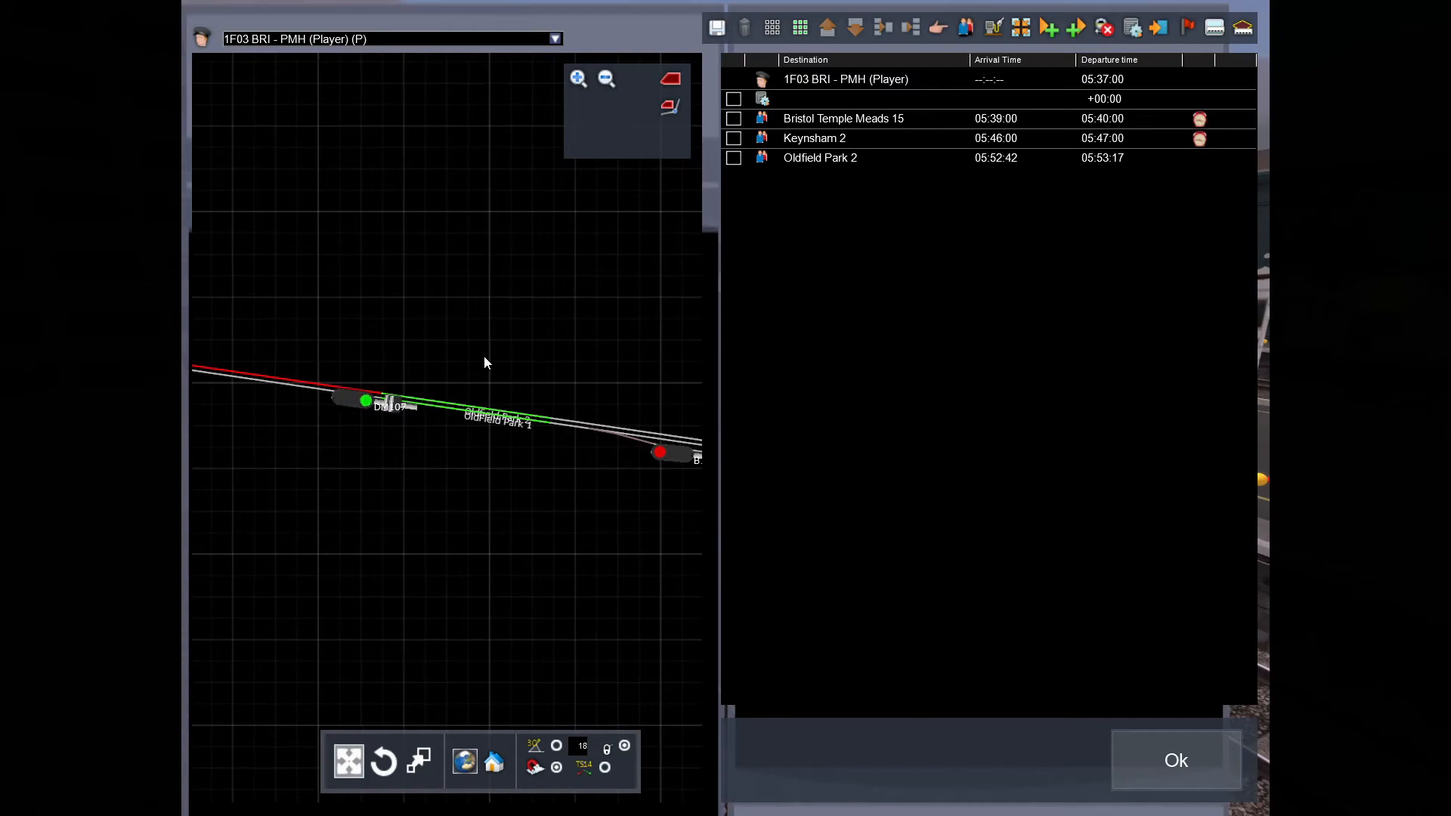
Examine the highlighted 1F03 route on the map from Bristol through Oldfield Park to Westbury.
scroll(485, 358, down, 8)
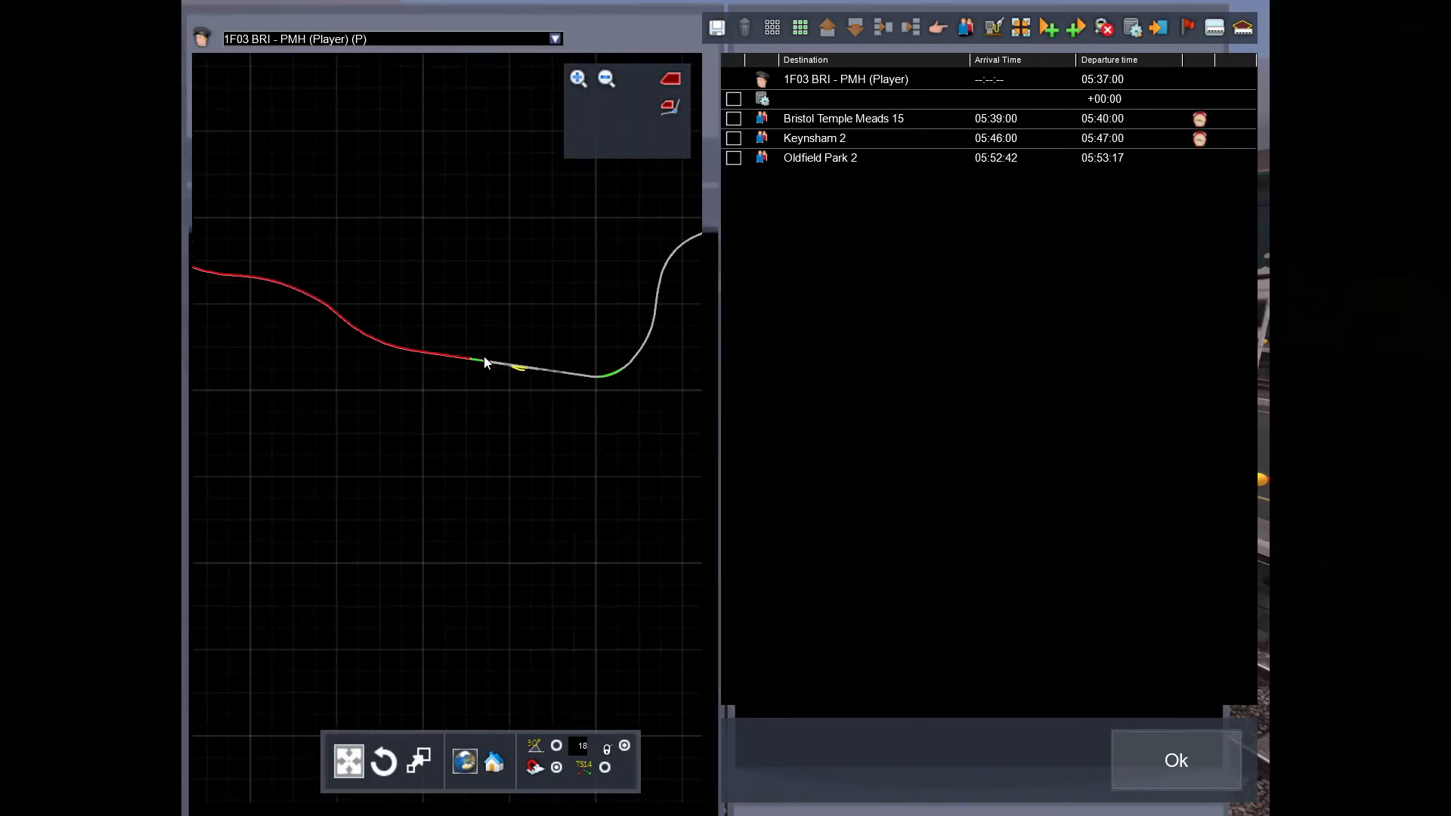
scroll(484, 361, down, 8)
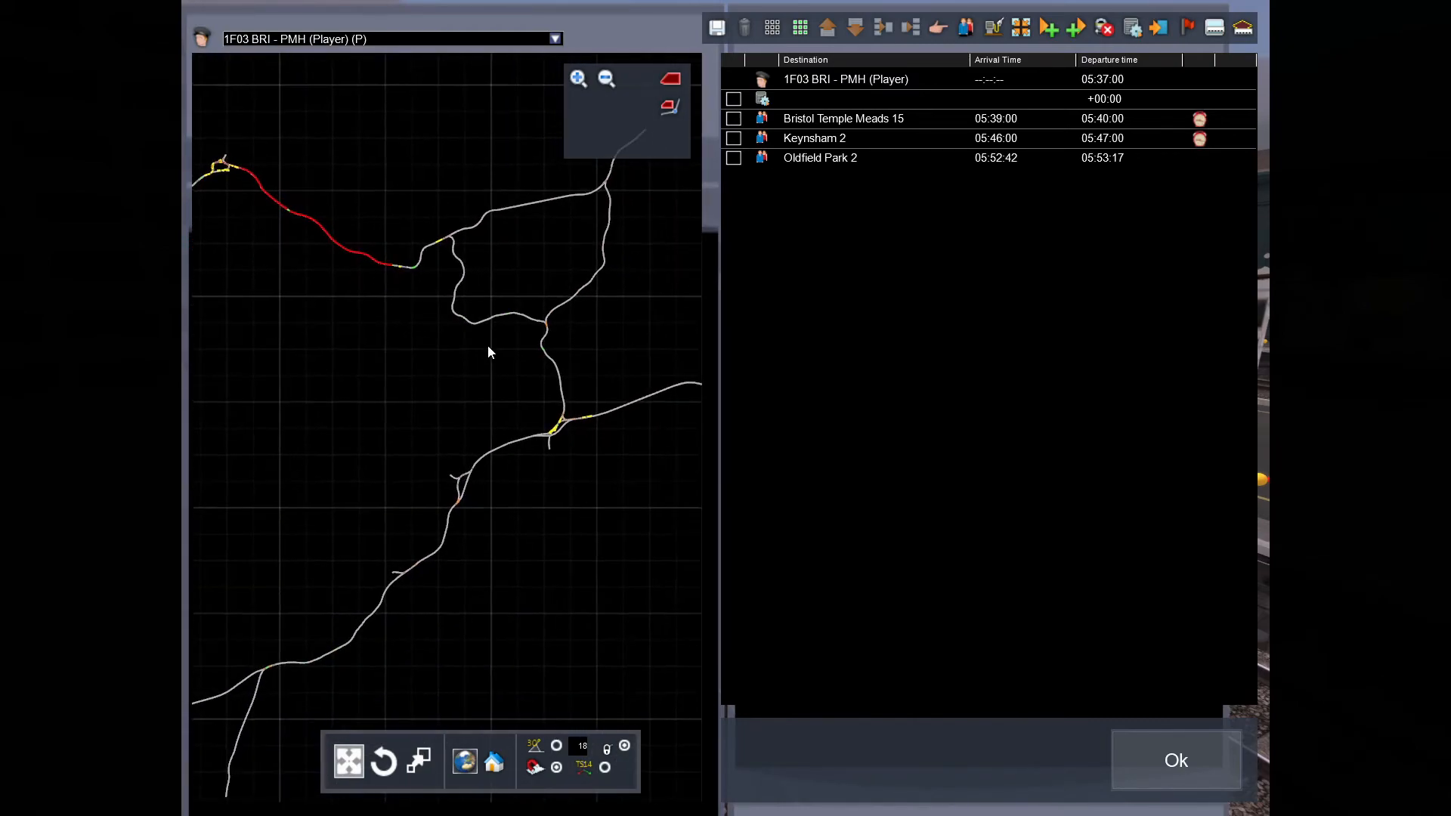
scroll(455, 337, up, 10)
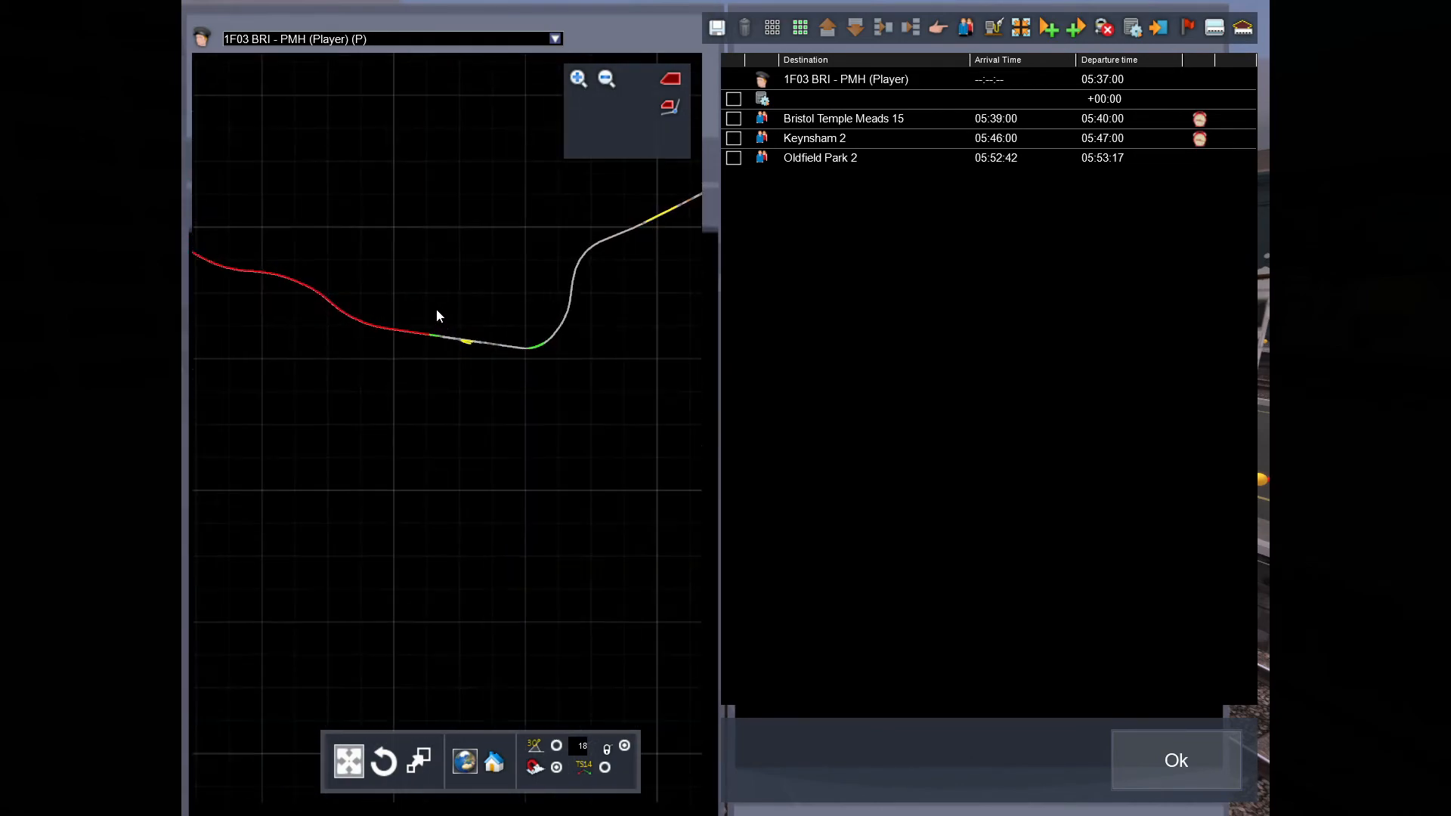
scroll(415, 336, up, 10)
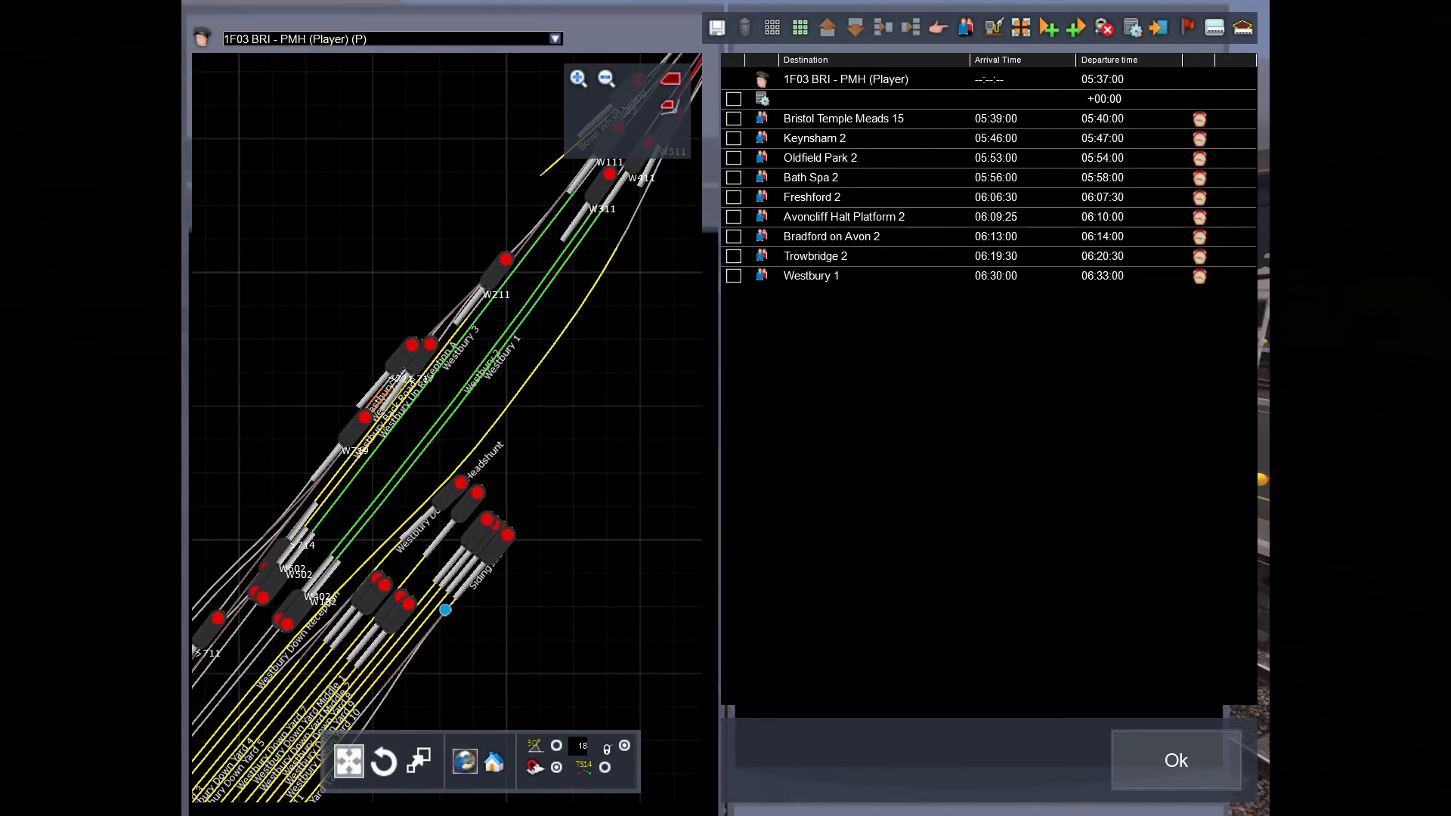
scroll(483, 516, down, 5)
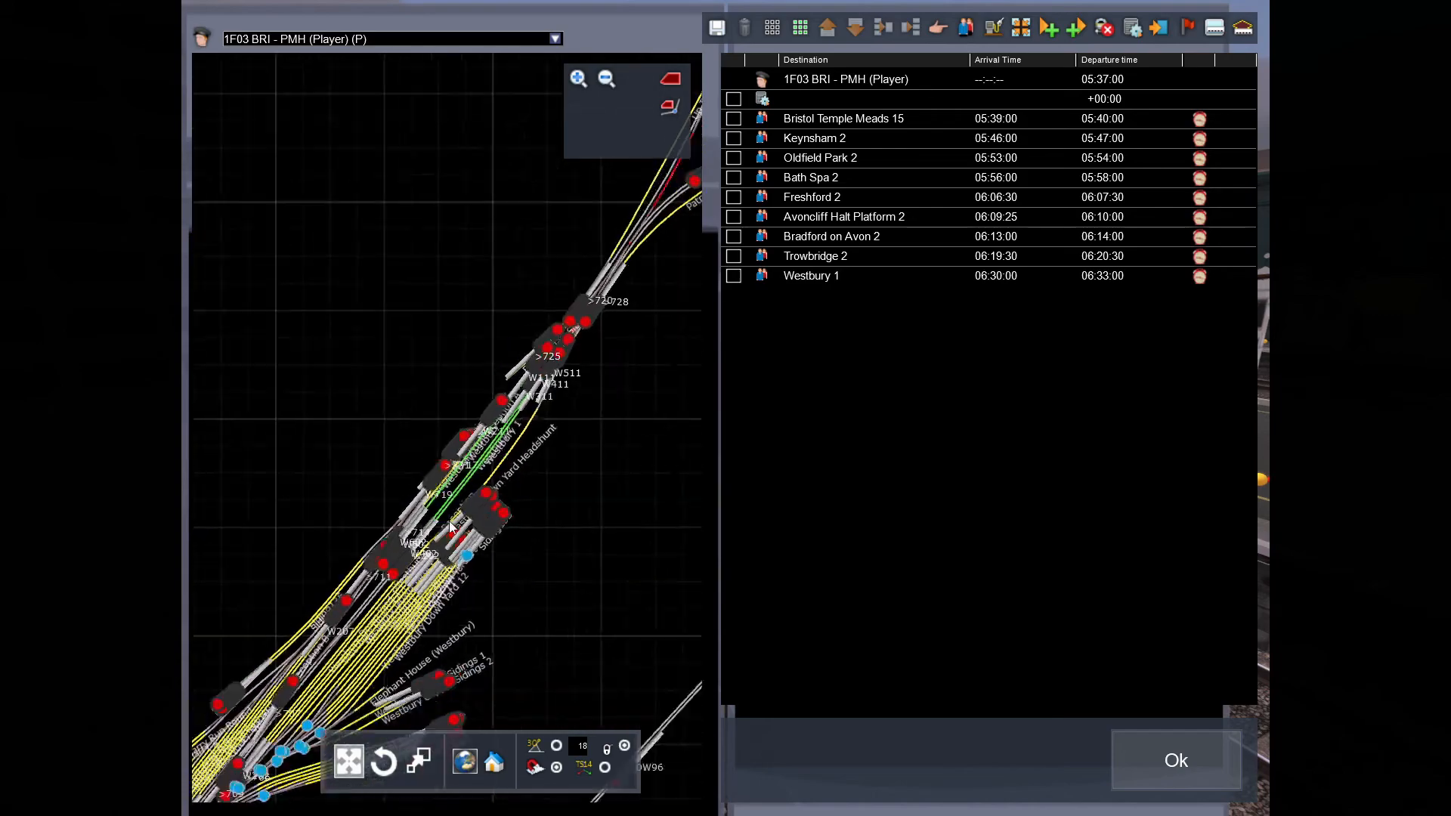
scroll(446, 527, down, 6)
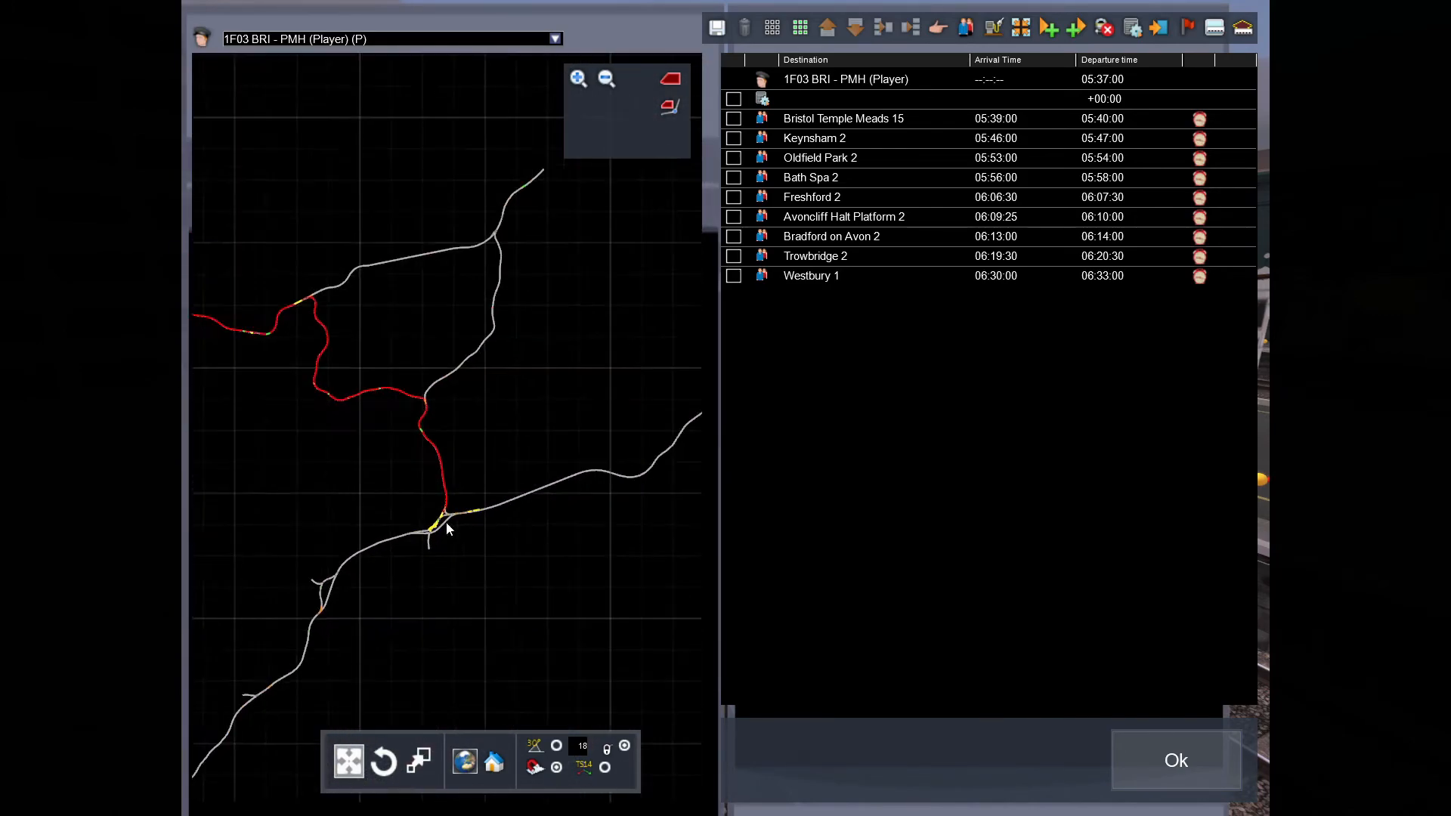
drag(448, 521, 568, 384)
scroll(565, 380, down, 1)
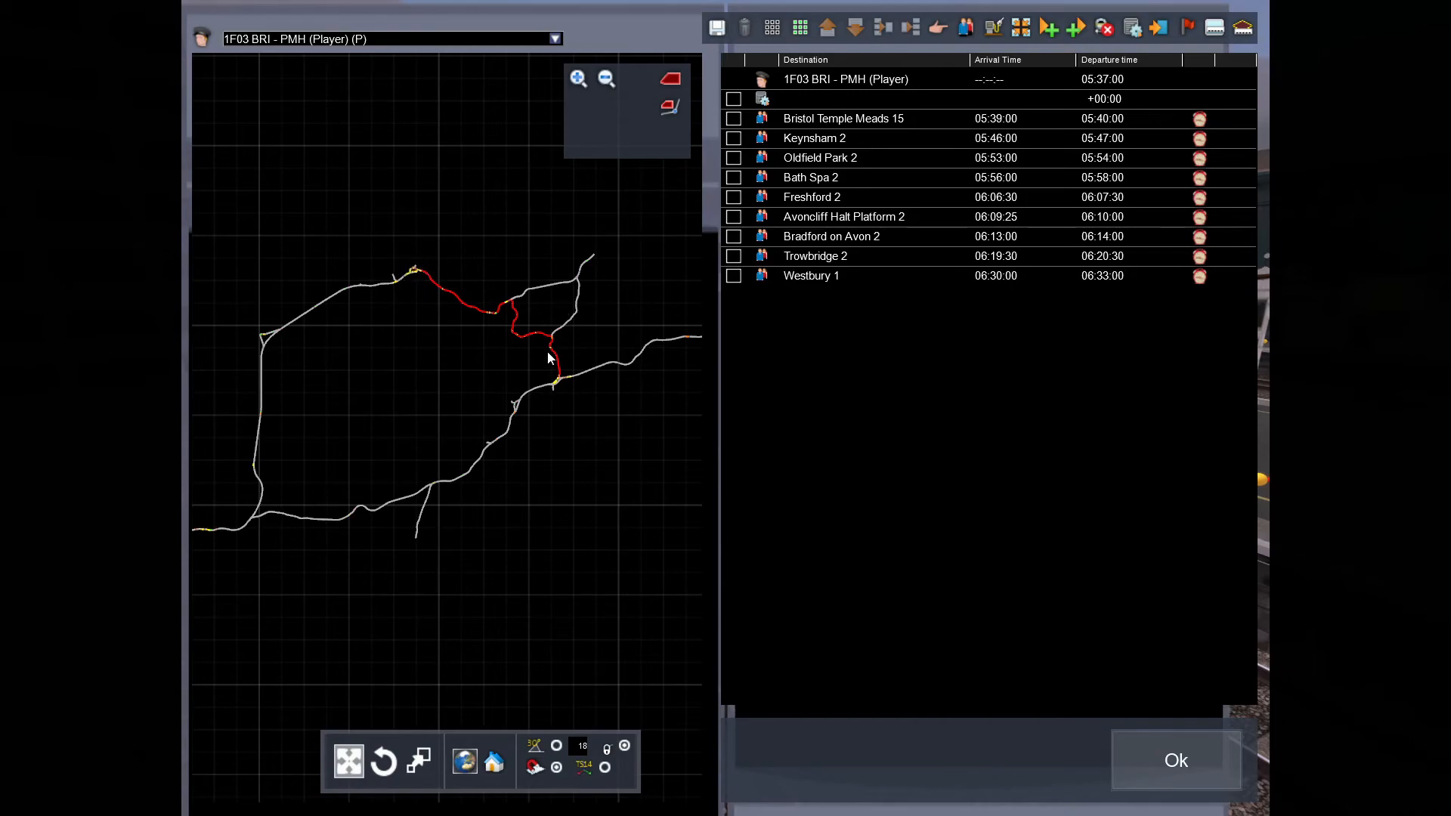
scroll(525, 297, up, 5)
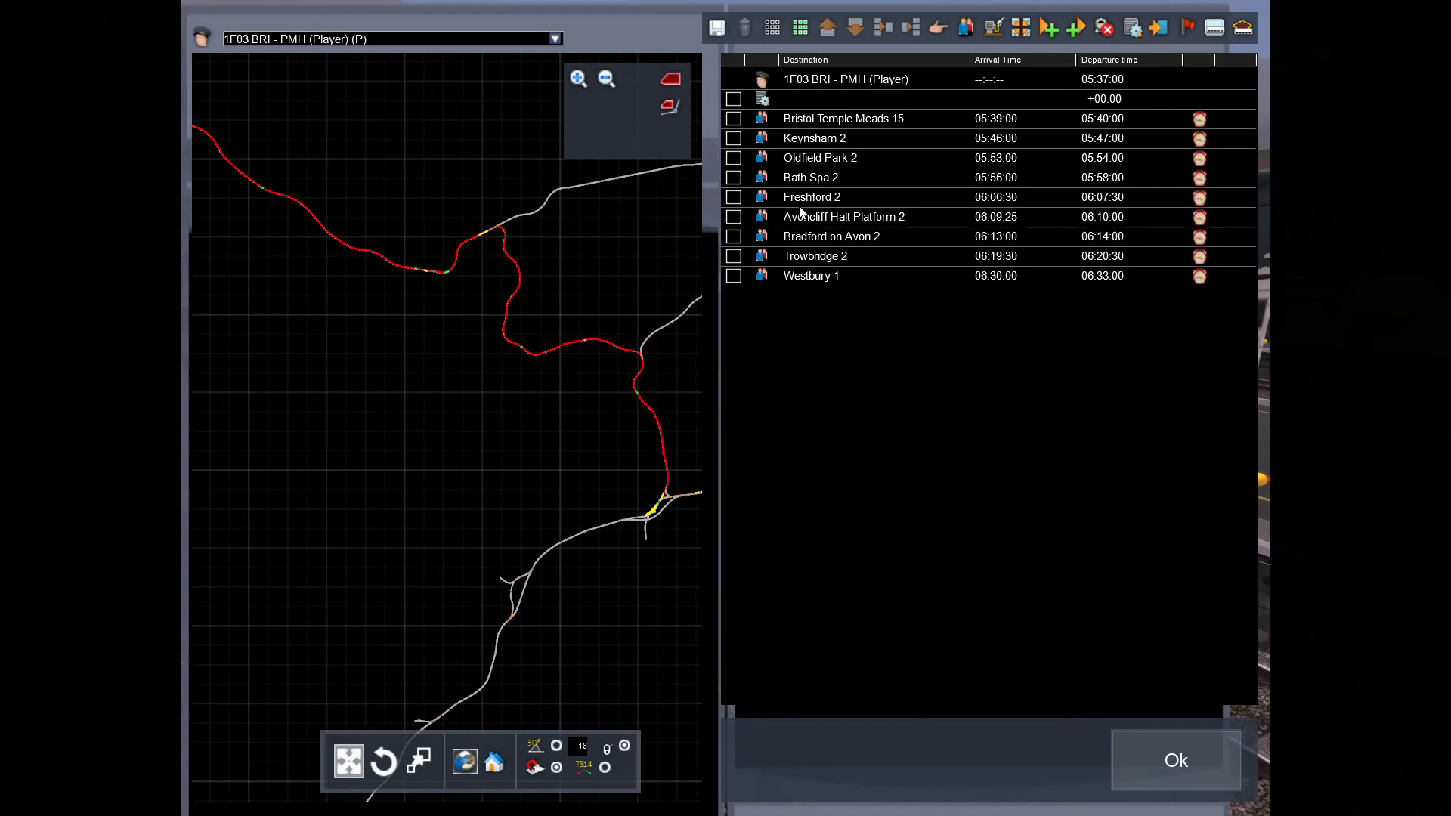
Review the Freshford 2 stop's properties and display message, and check the Oldfield Park 2 stop.
double_click(763, 198)
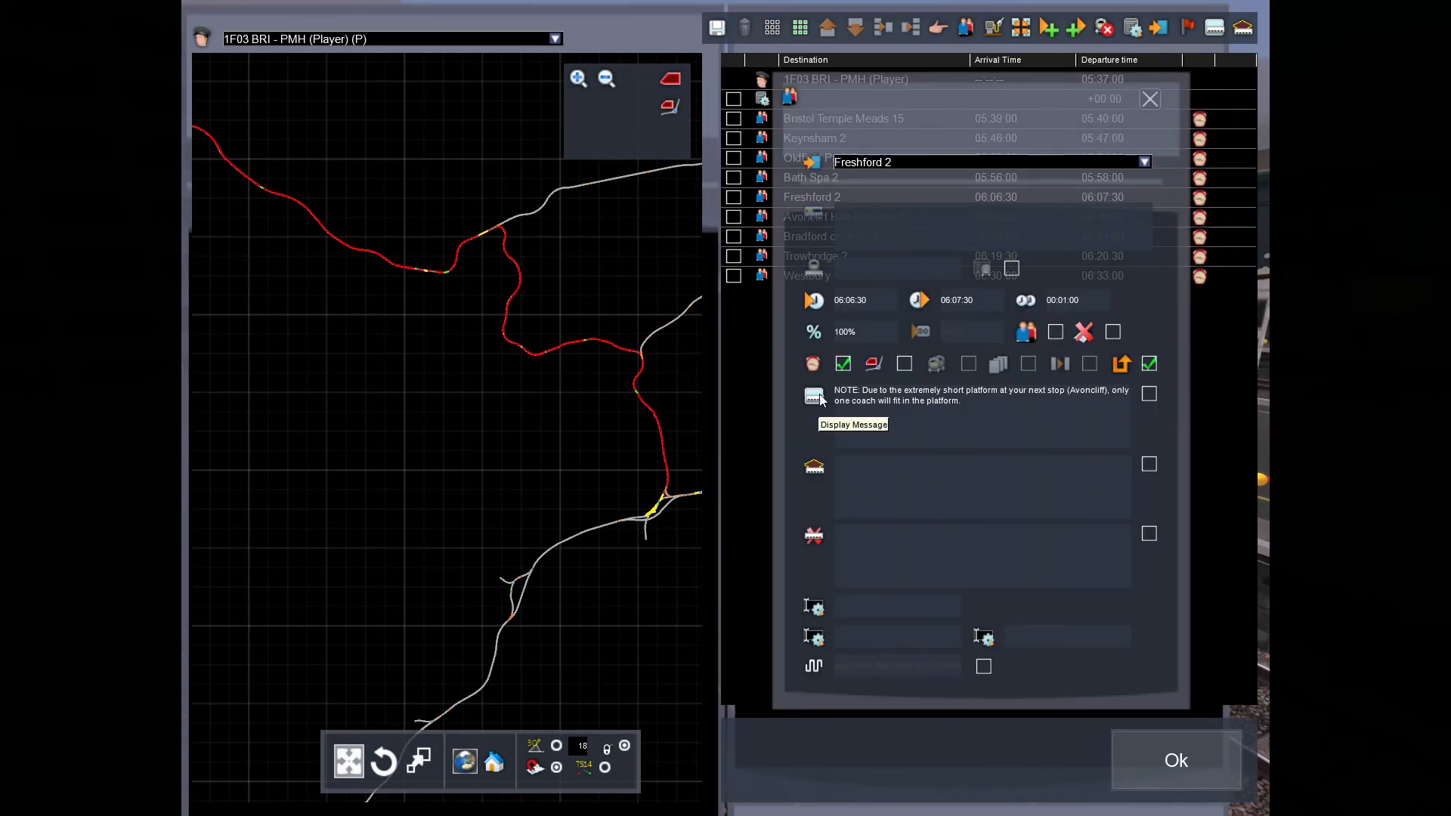
click(1148, 101)
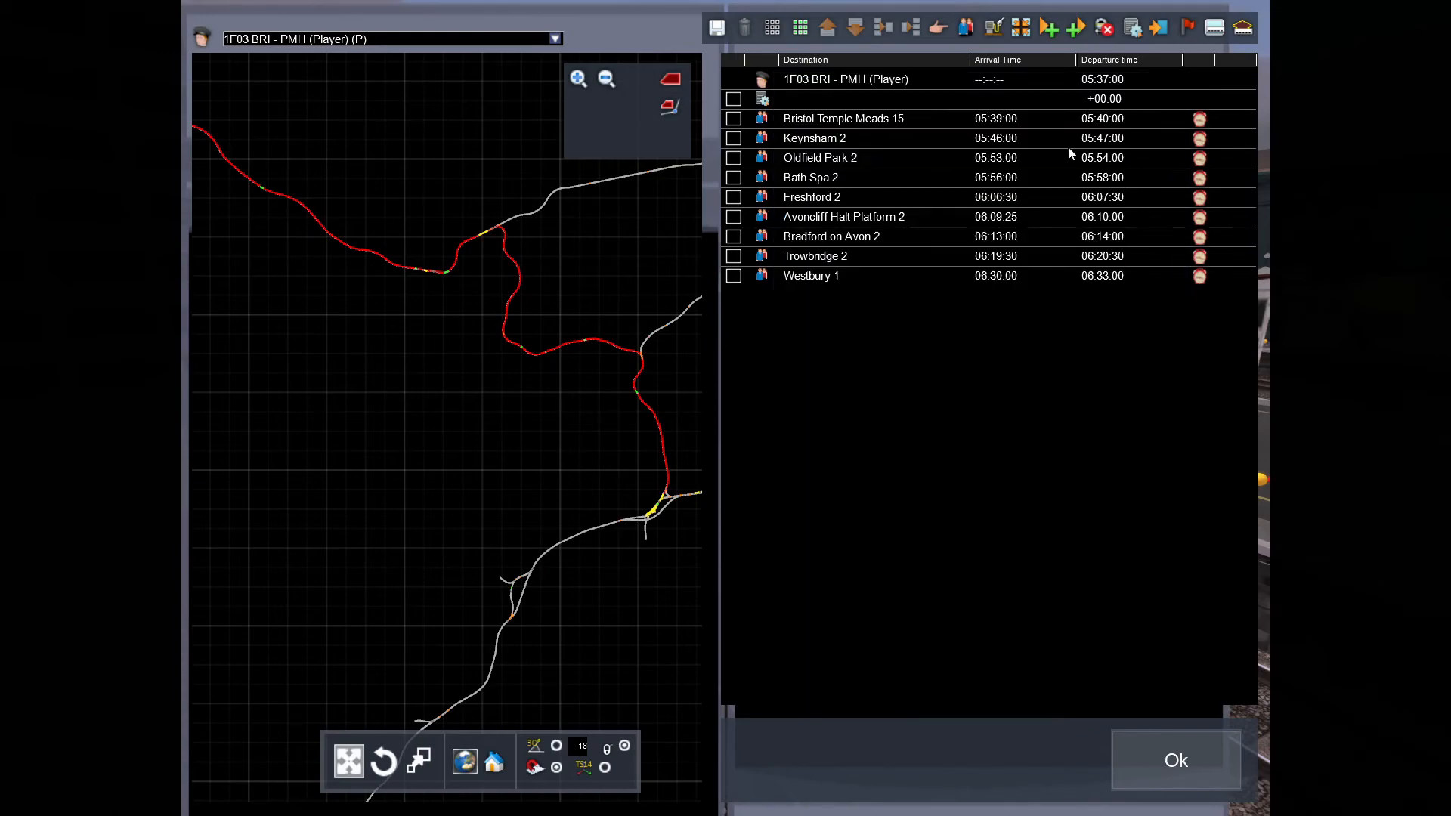
click(768, 155)
click(1150, 100)
Add a final destination instruction below the last Westbury stop and set its destination to Westbury 1.
drag(664, 334, 424, 61)
drag(408, 219, 448, 343)
scroll(455, 316, up, 6)
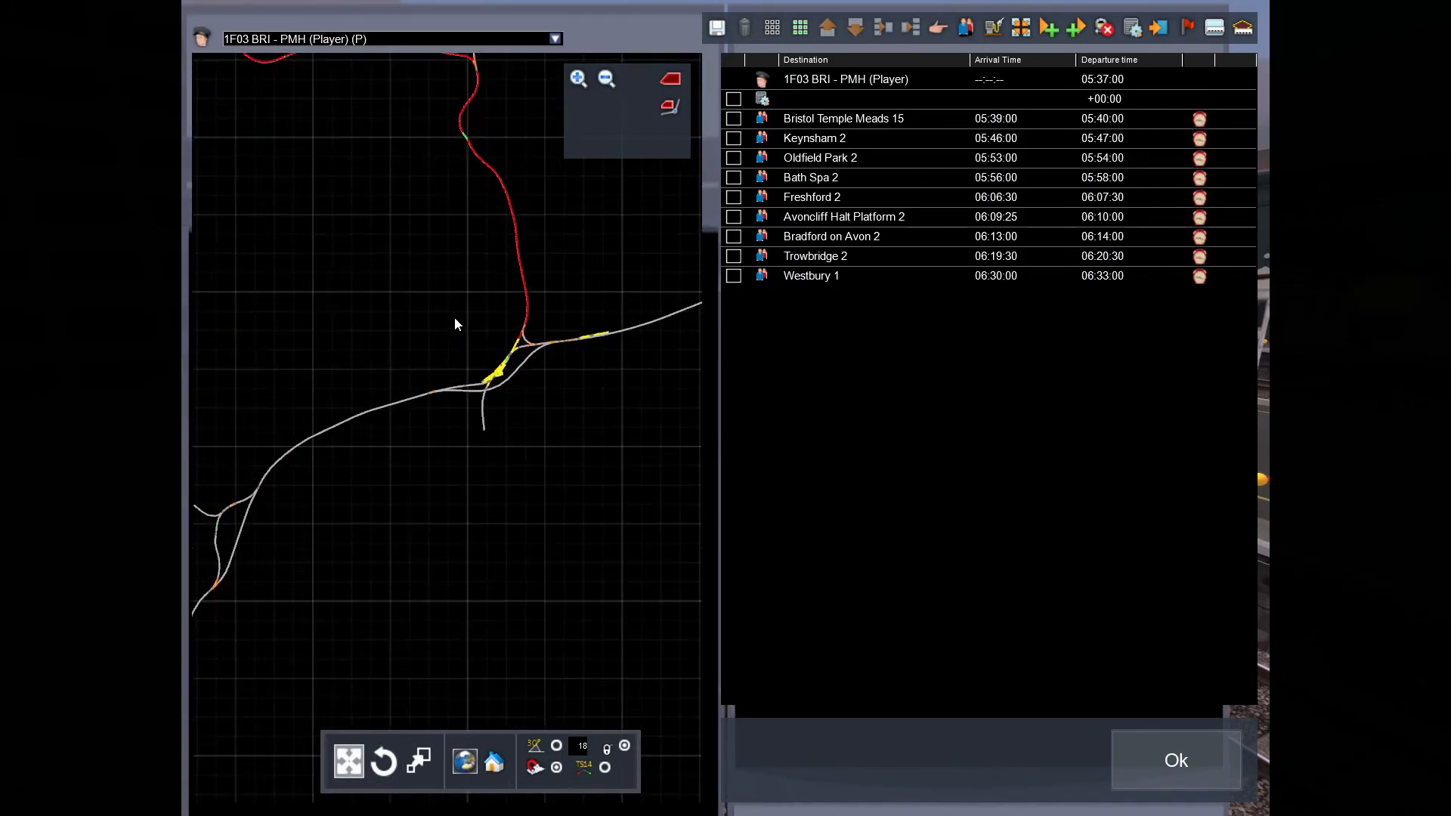
scroll(510, 401, up, 8)
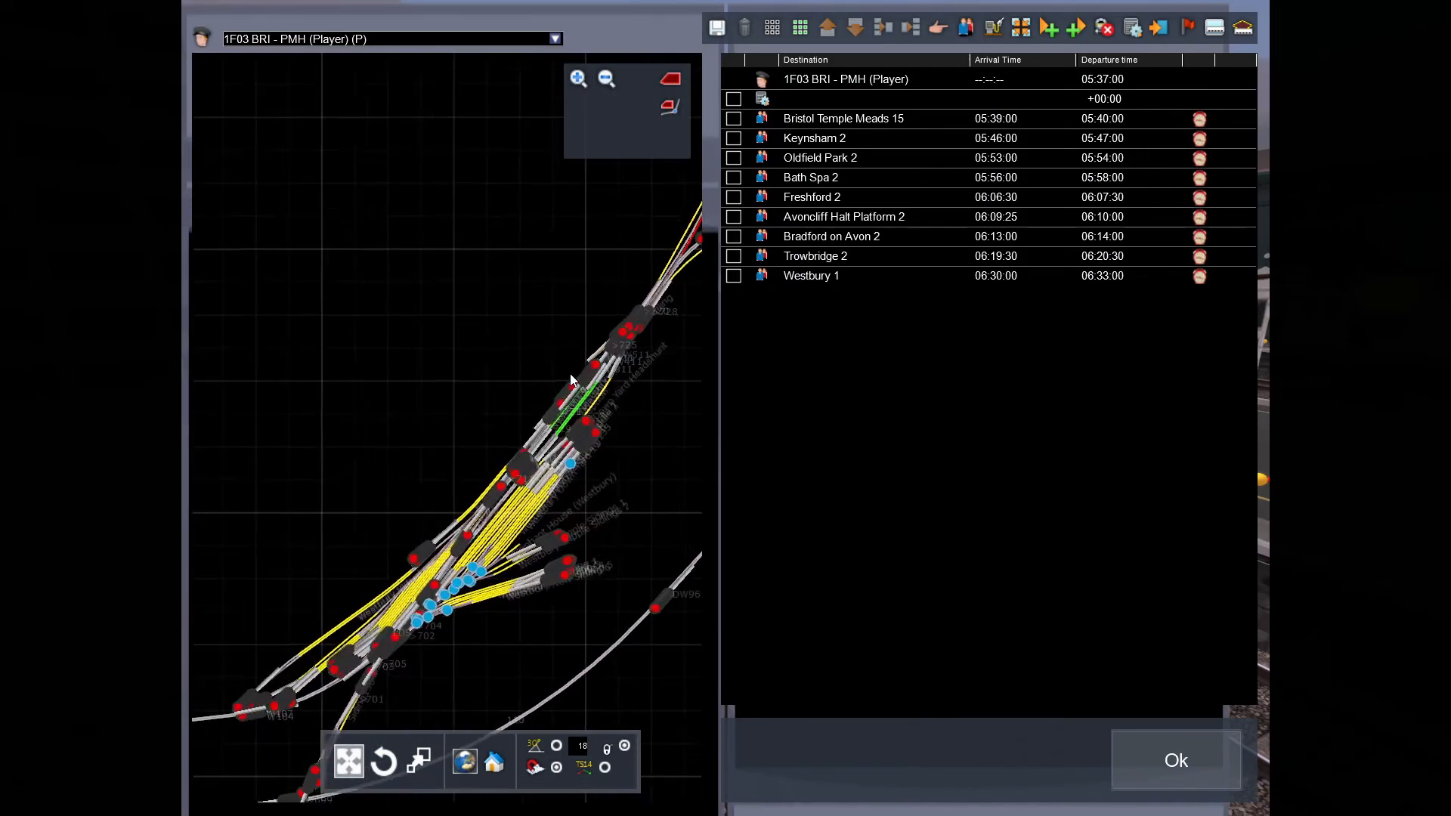
scroll(495, 380, up, 6)
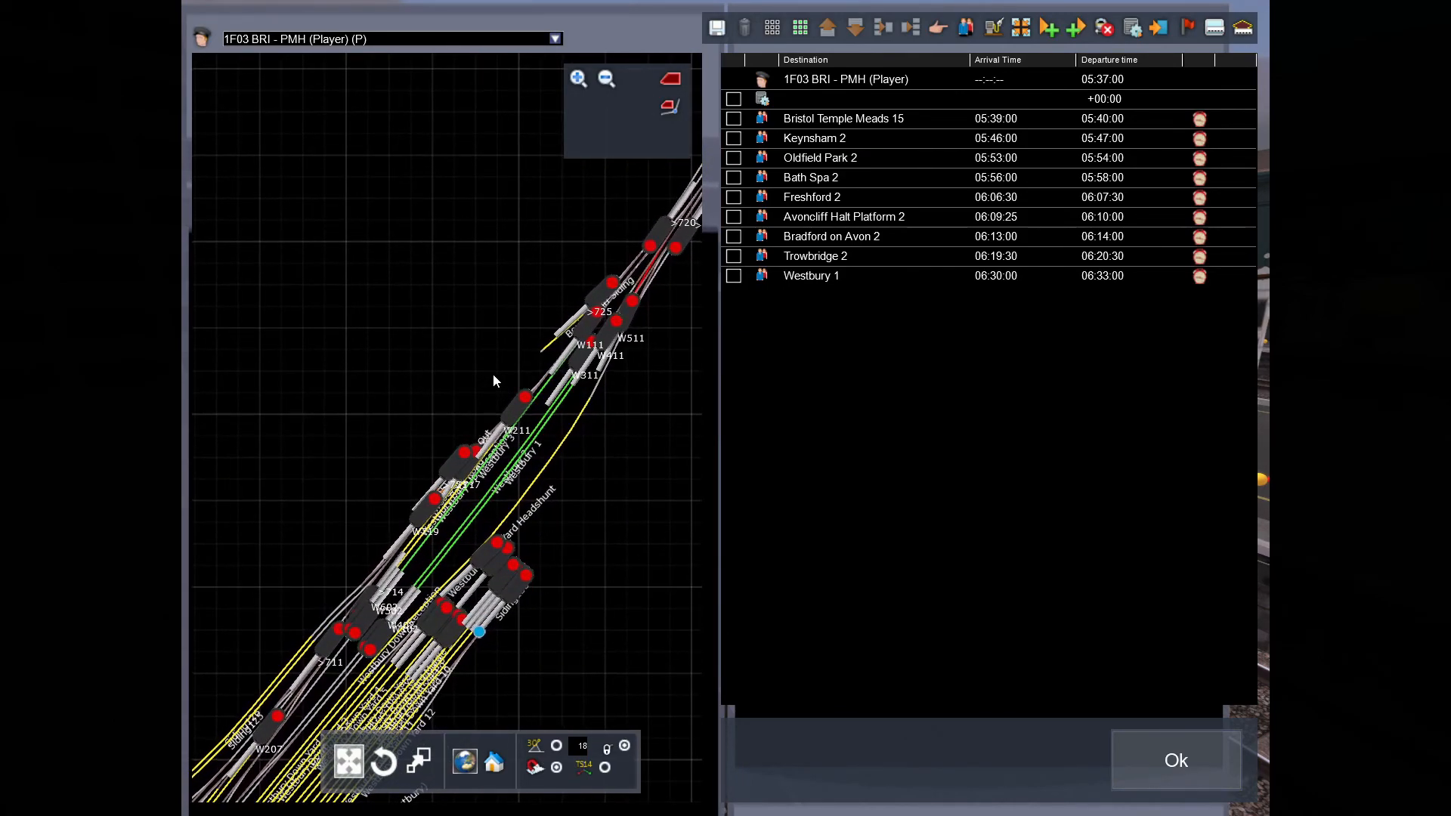
scroll(493, 380, down, 3)
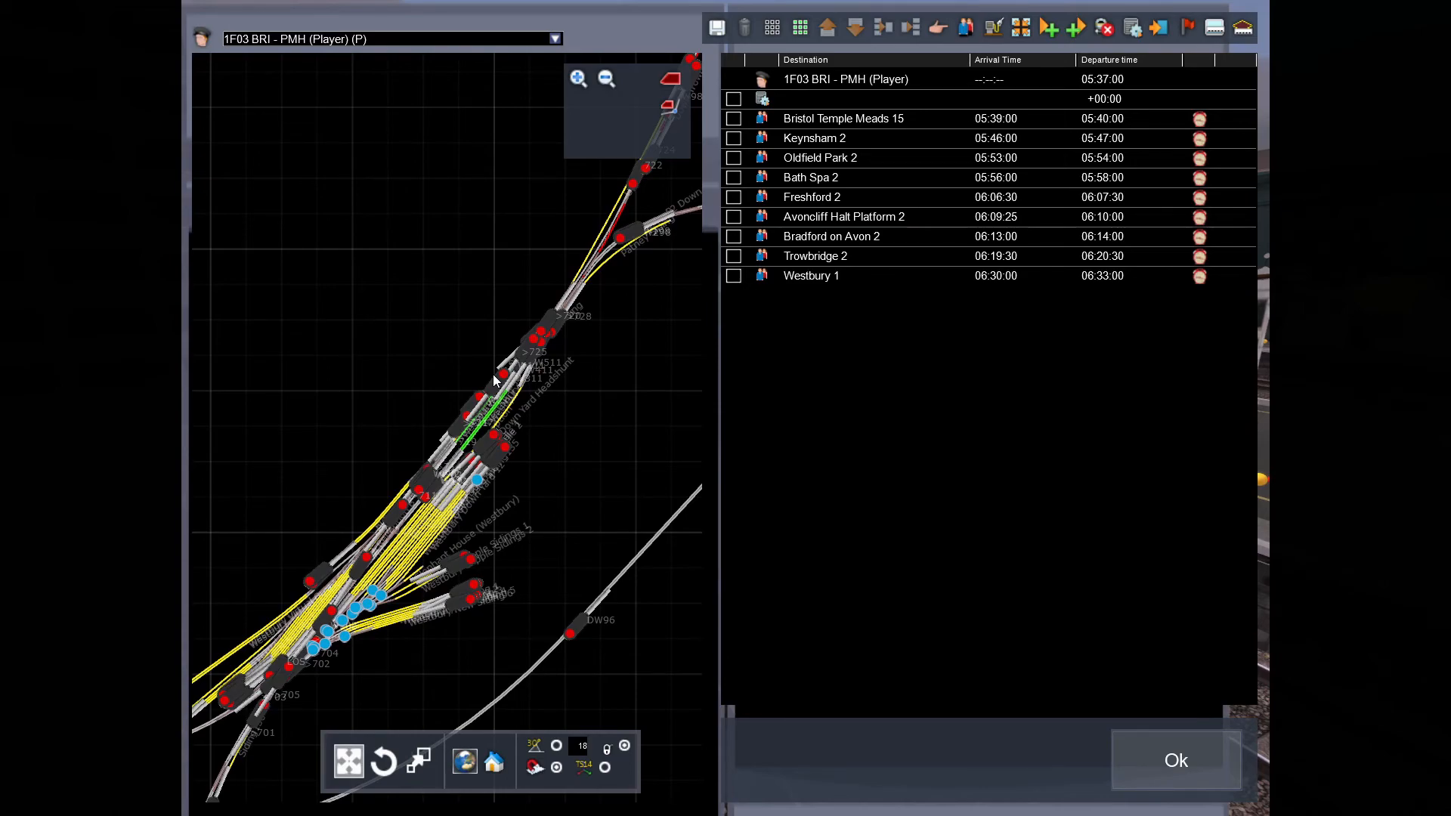
scroll(494, 378, up, 5)
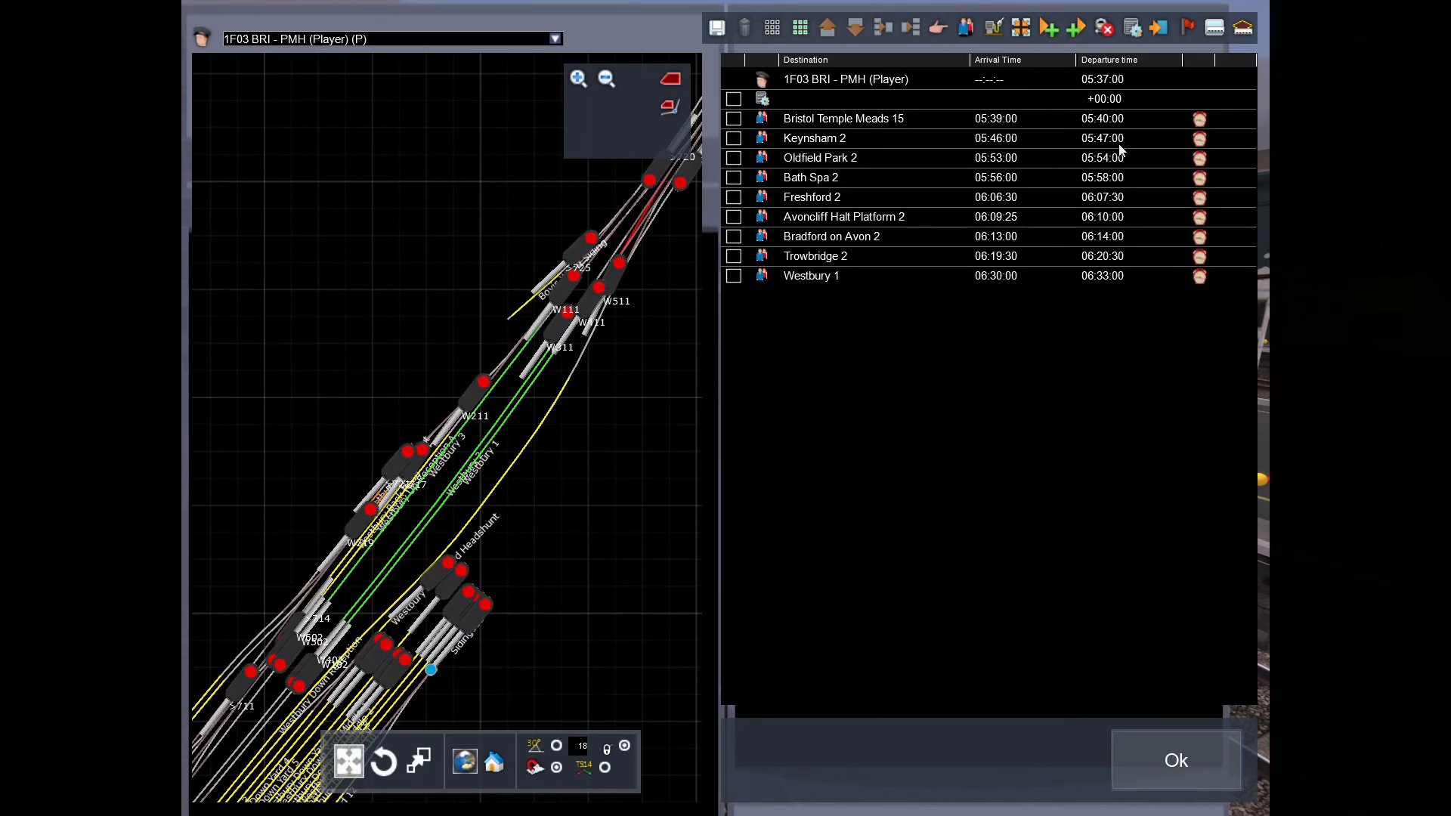
click(1162, 30)
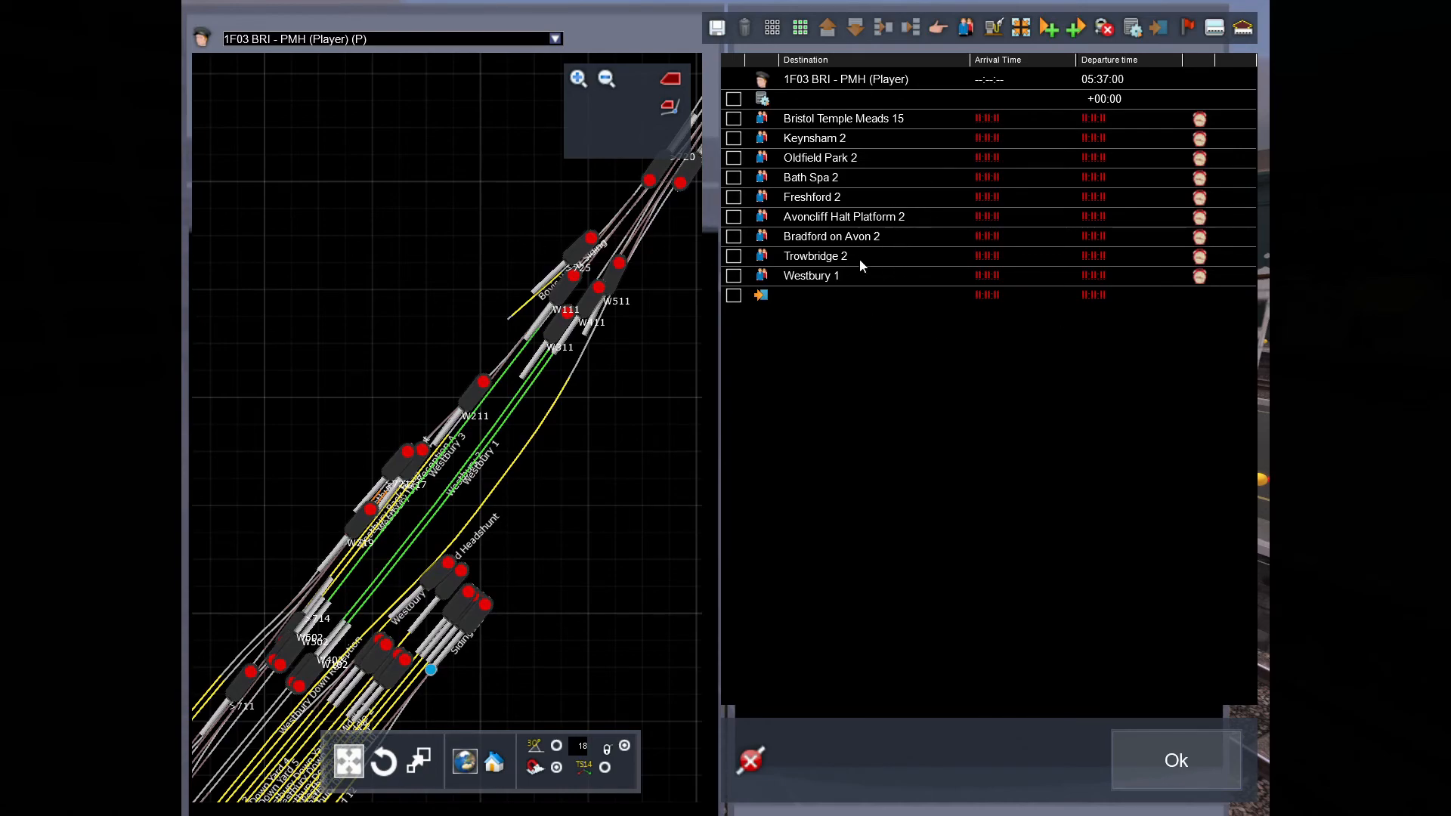
double_click(764, 297)
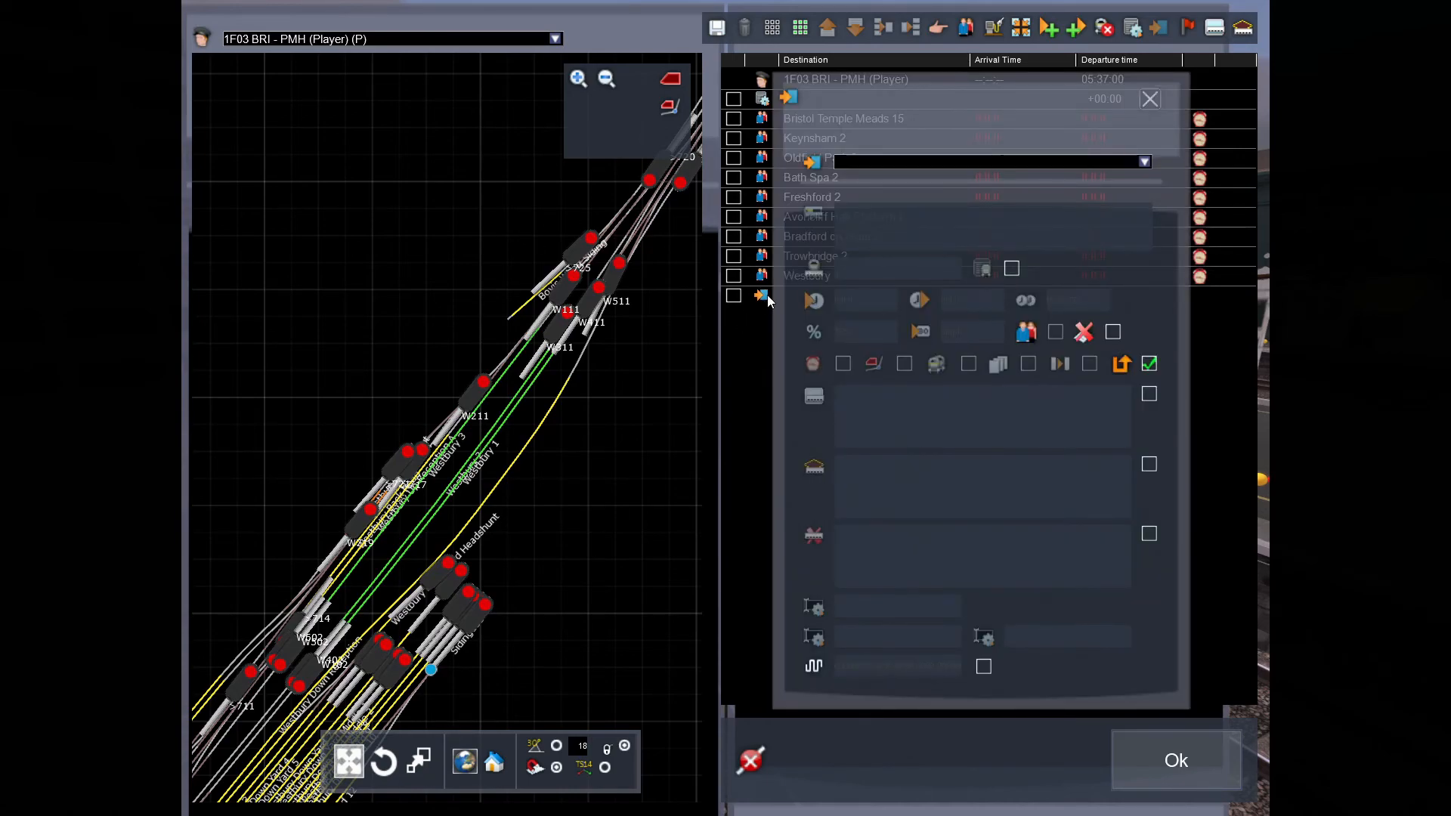
scroll(608, 366, up, 5)
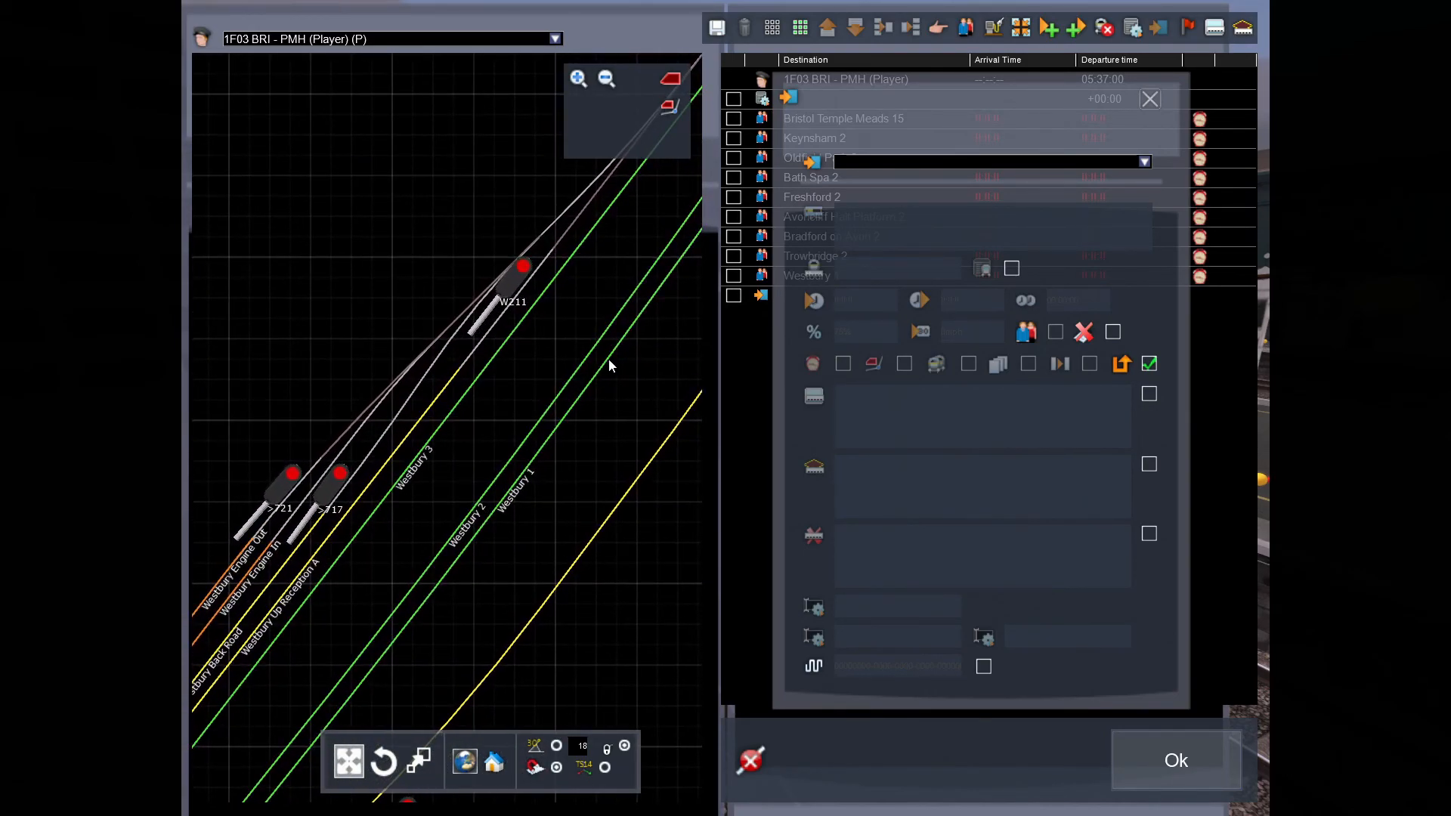
click(612, 366)
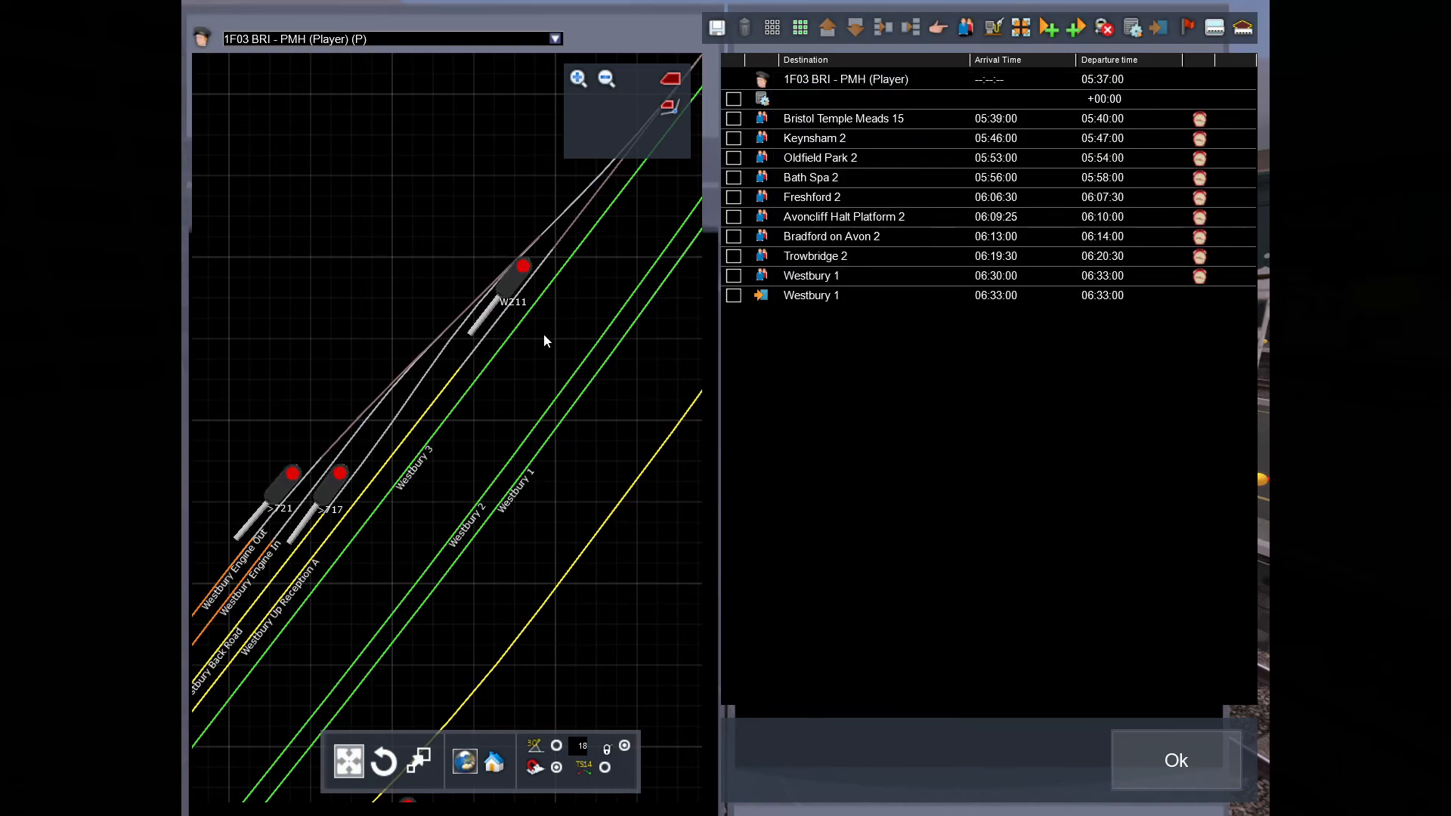
Check the completed route into the Westbury platforms and close the timetable view.
drag(544, 333, 369, 511)
scroll(370, 511, down, 5)
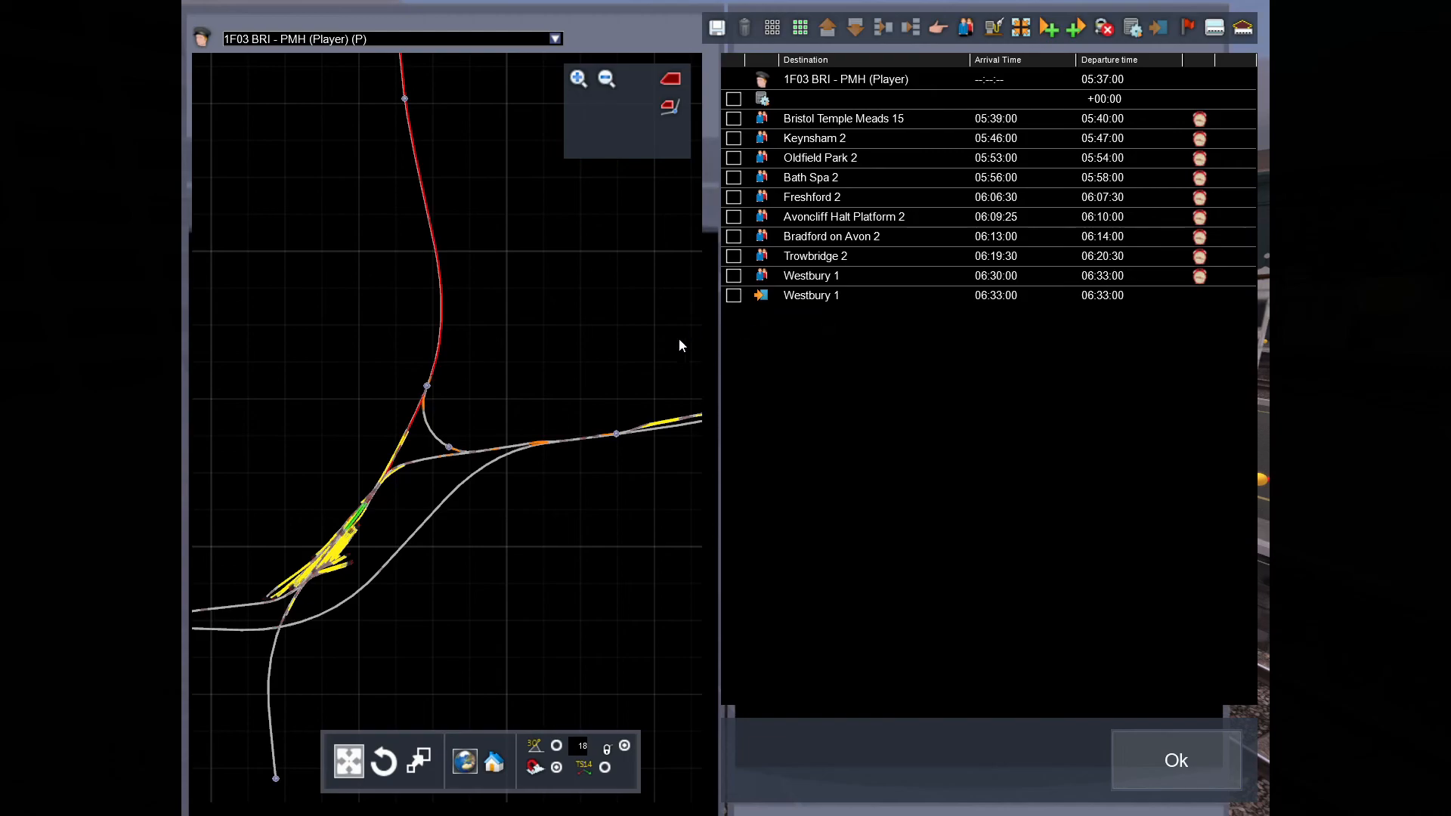
scroll(381, 485, up, 10)
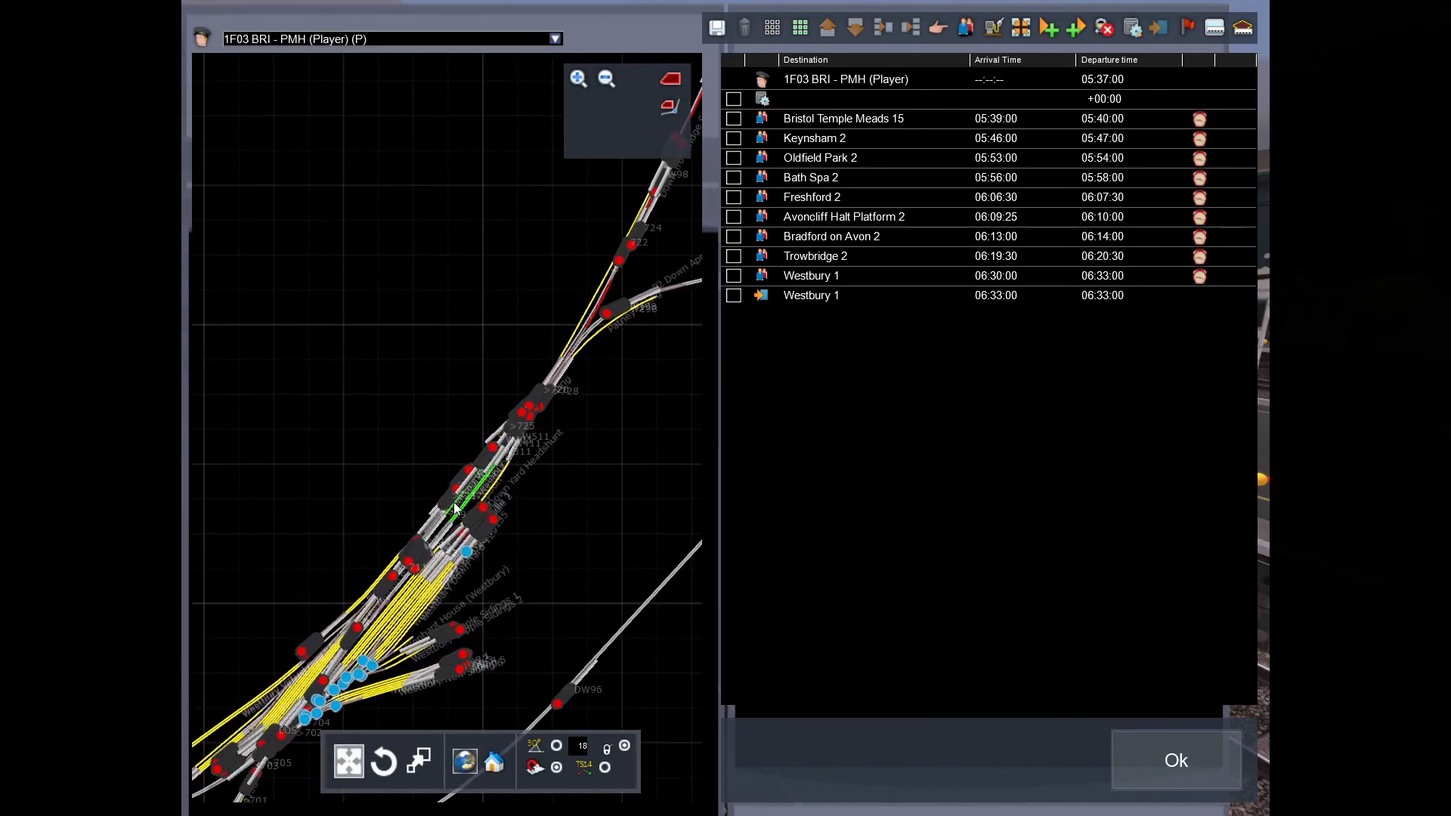
scroll(456, 507, up, 8)
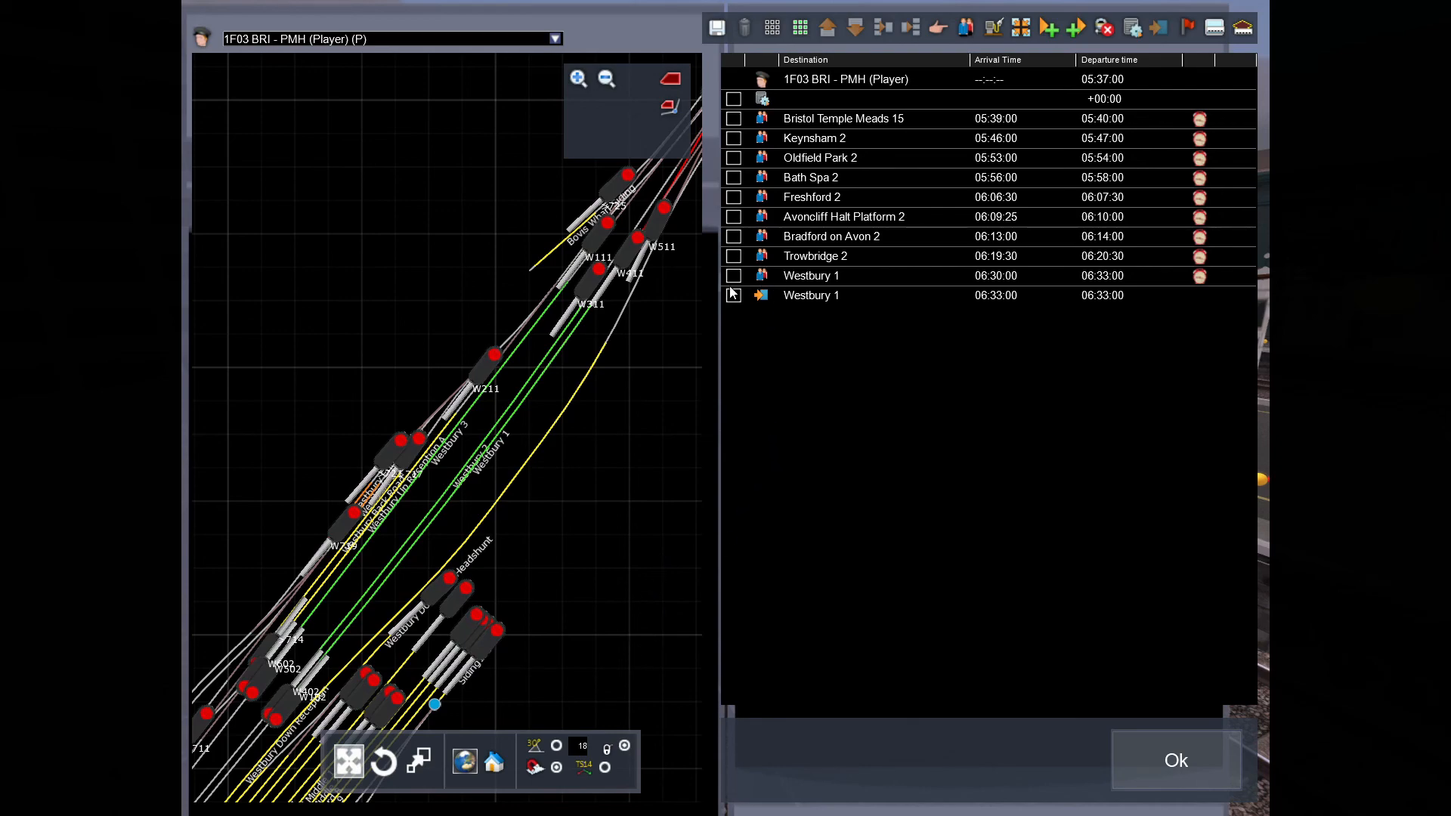
click(1146, 740)
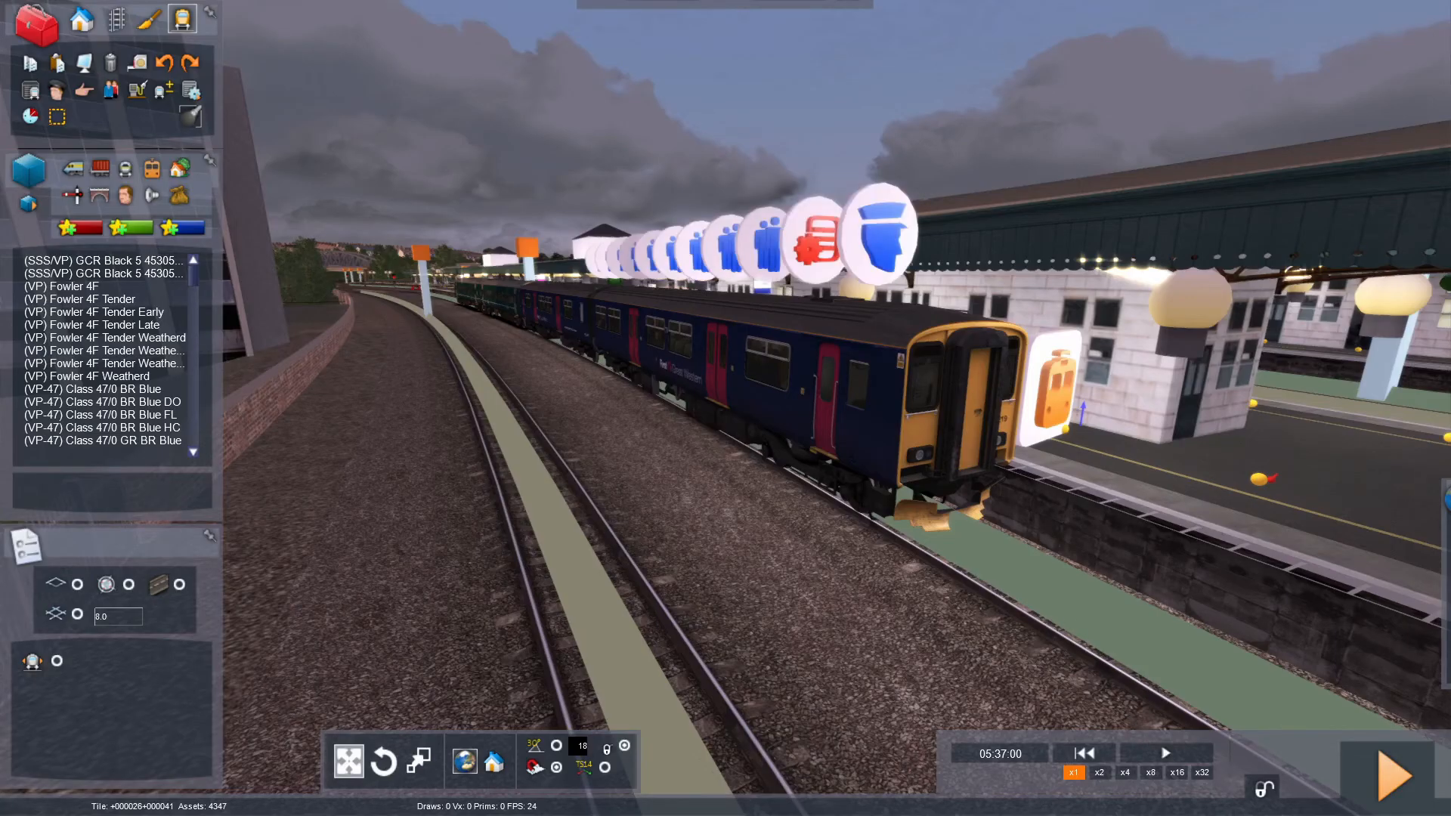
key(Right)
key(Up)
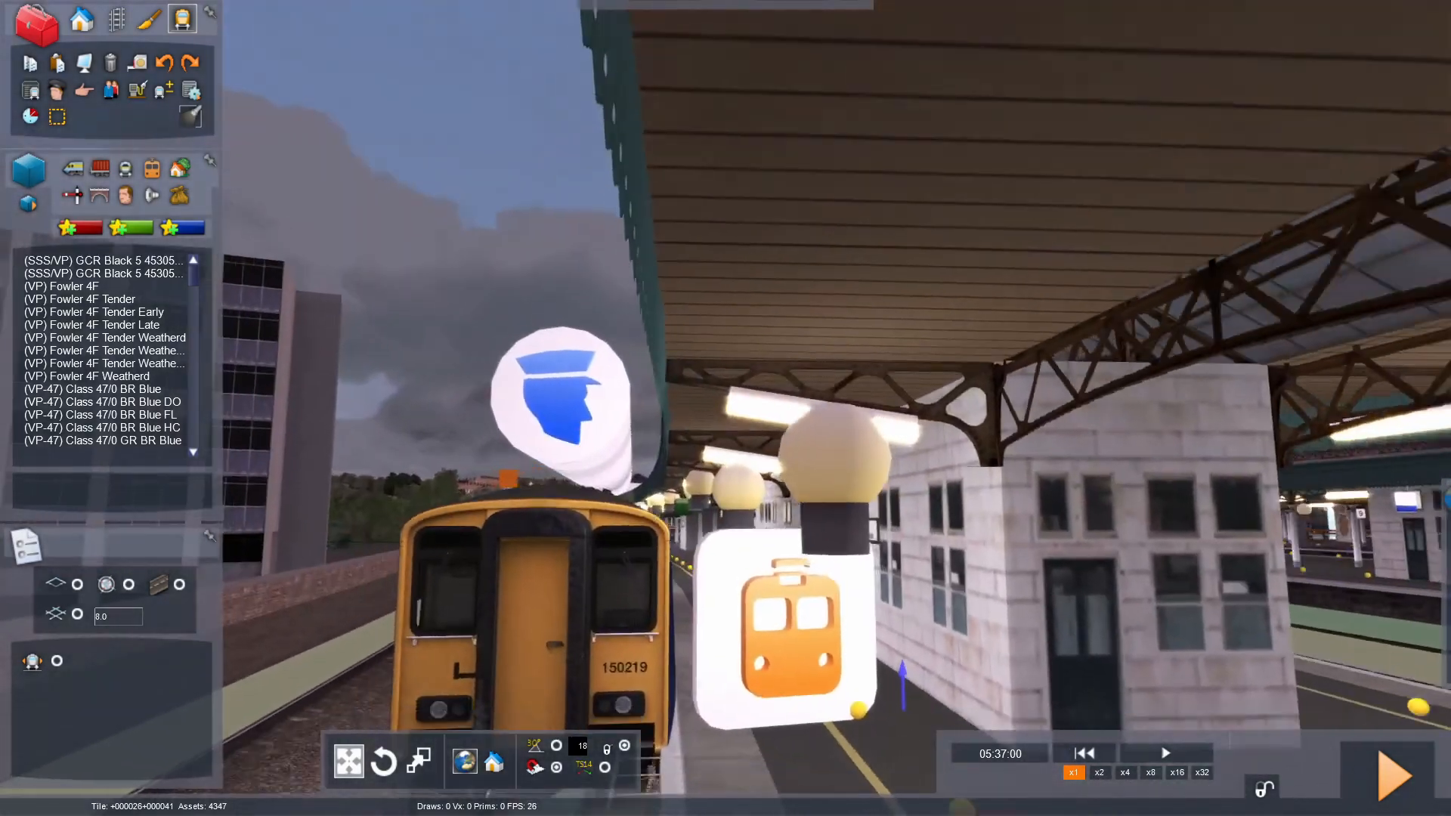
key(Down)
key(Left)
key(Up)
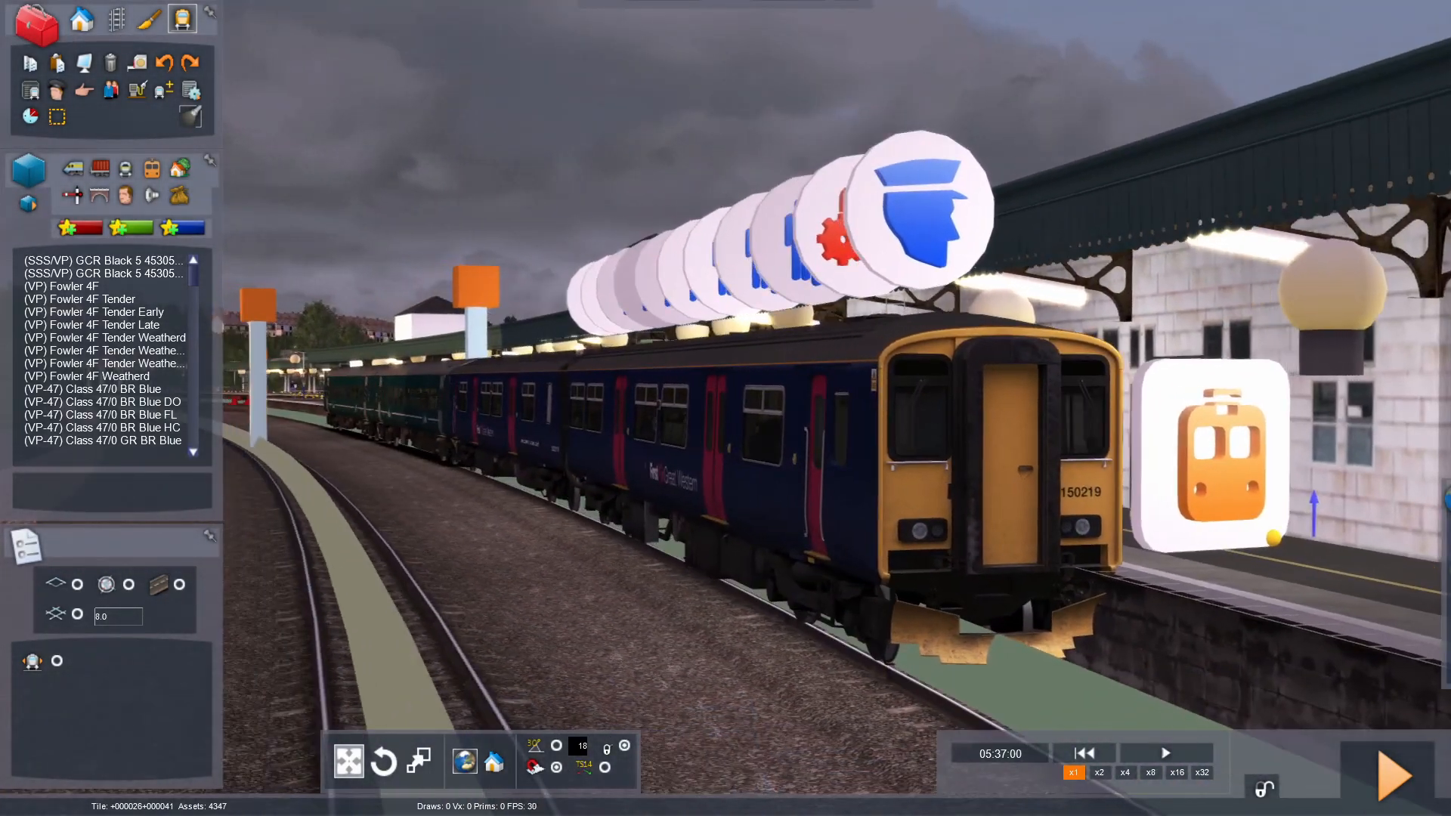
key(Right)
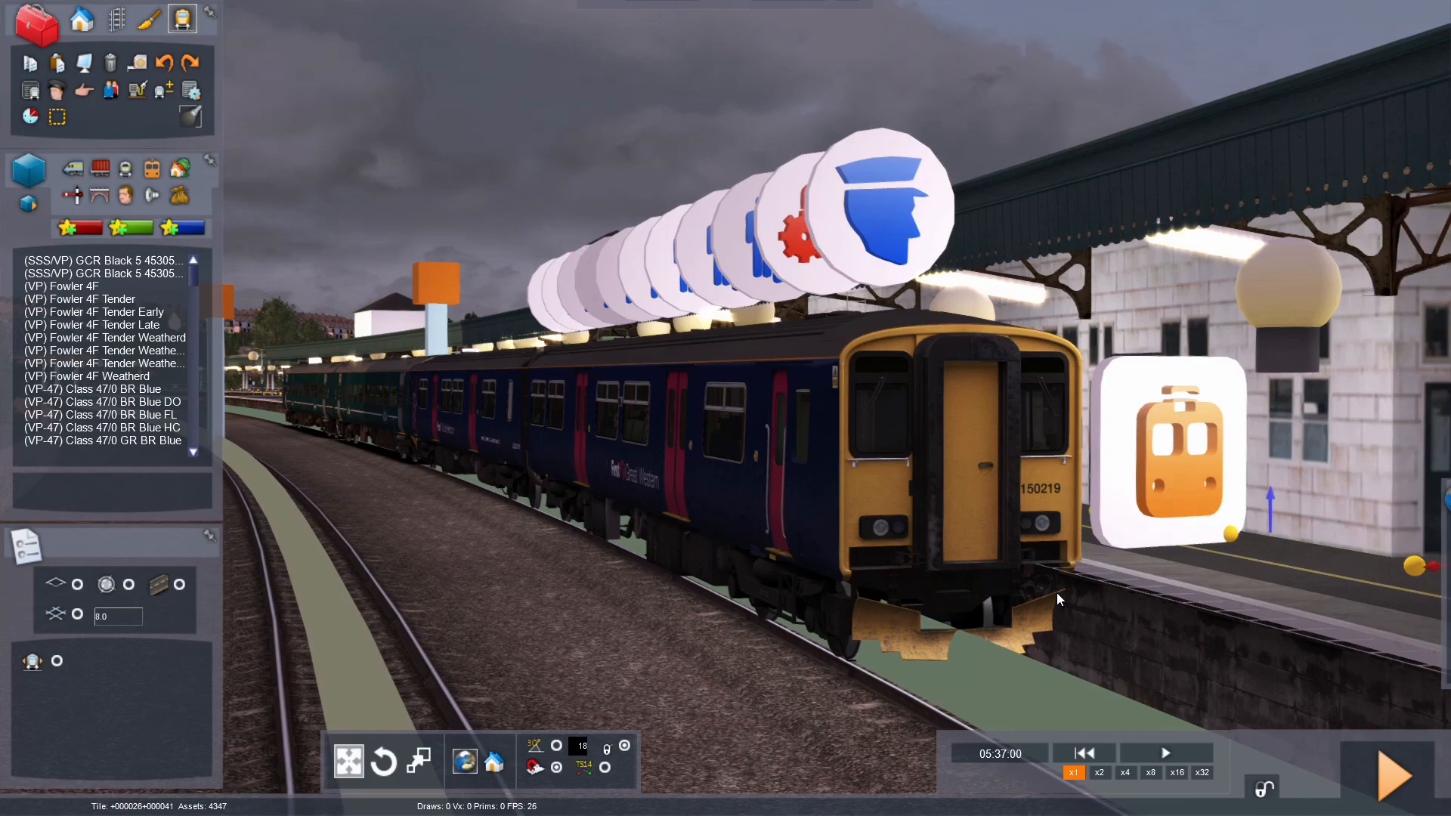